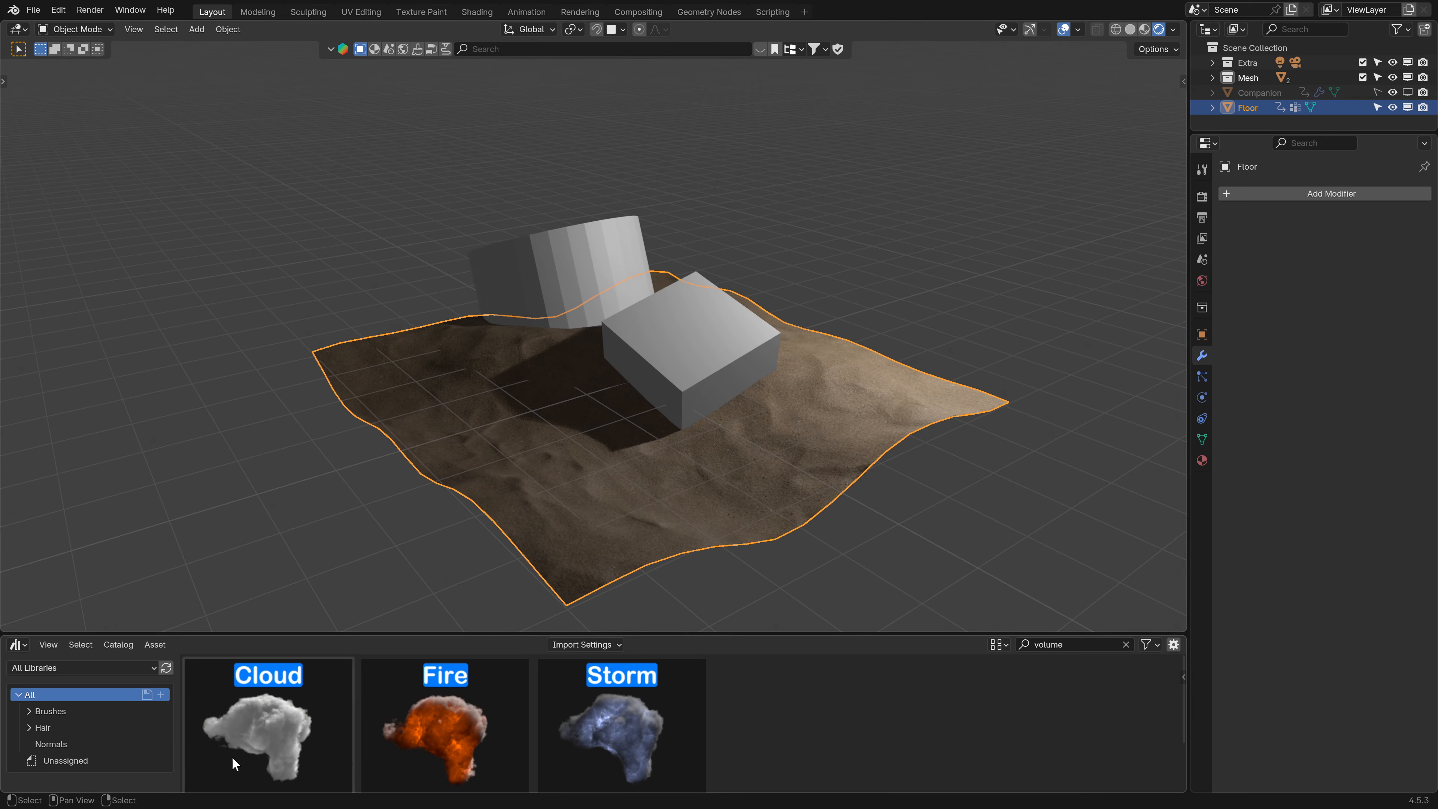
- Apply the Cloud asset to the floor and set the cloud modifier's Solidify to 0.1
left_click_drag(264, 717, 616, 522)
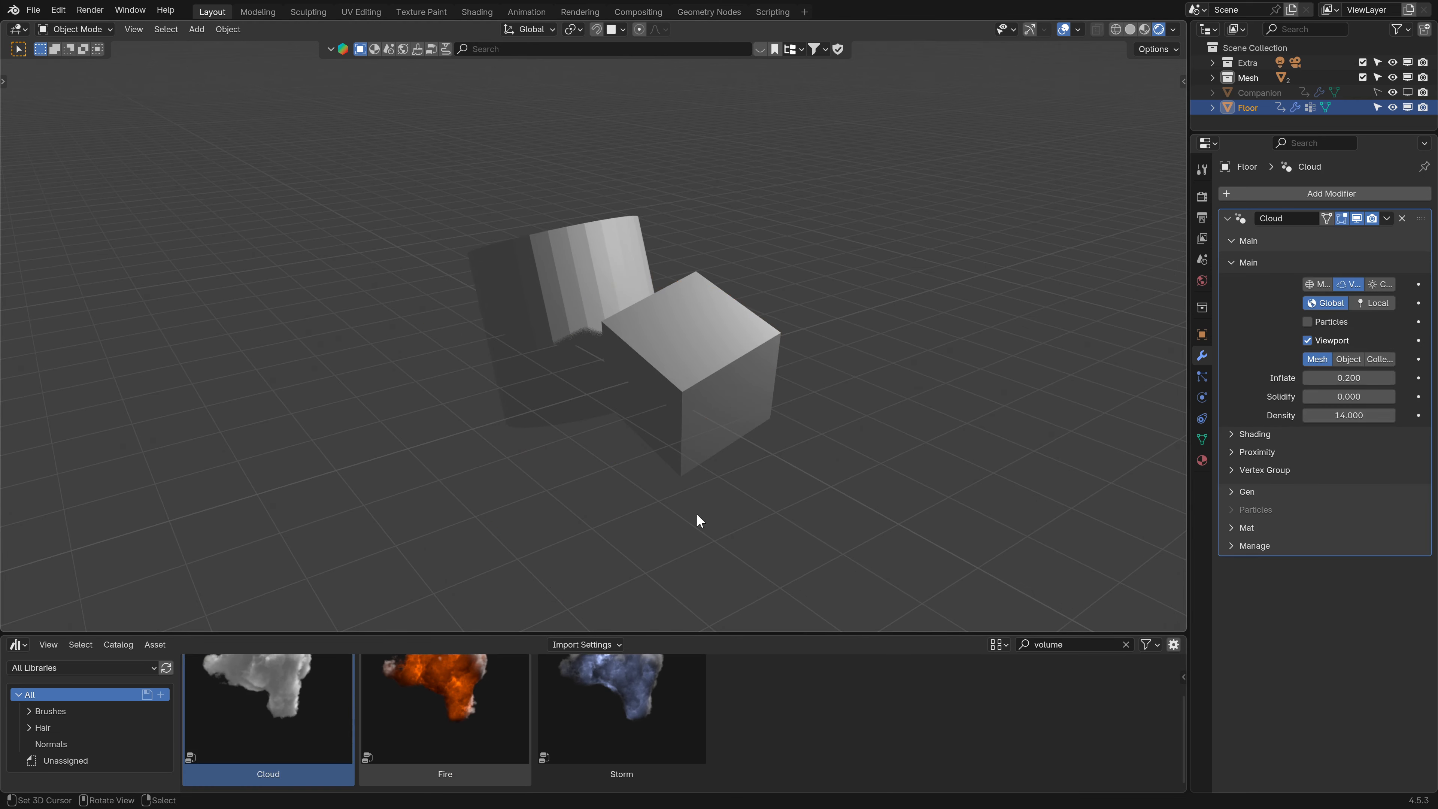
middle_click_drag(468, 538, 539, 533)
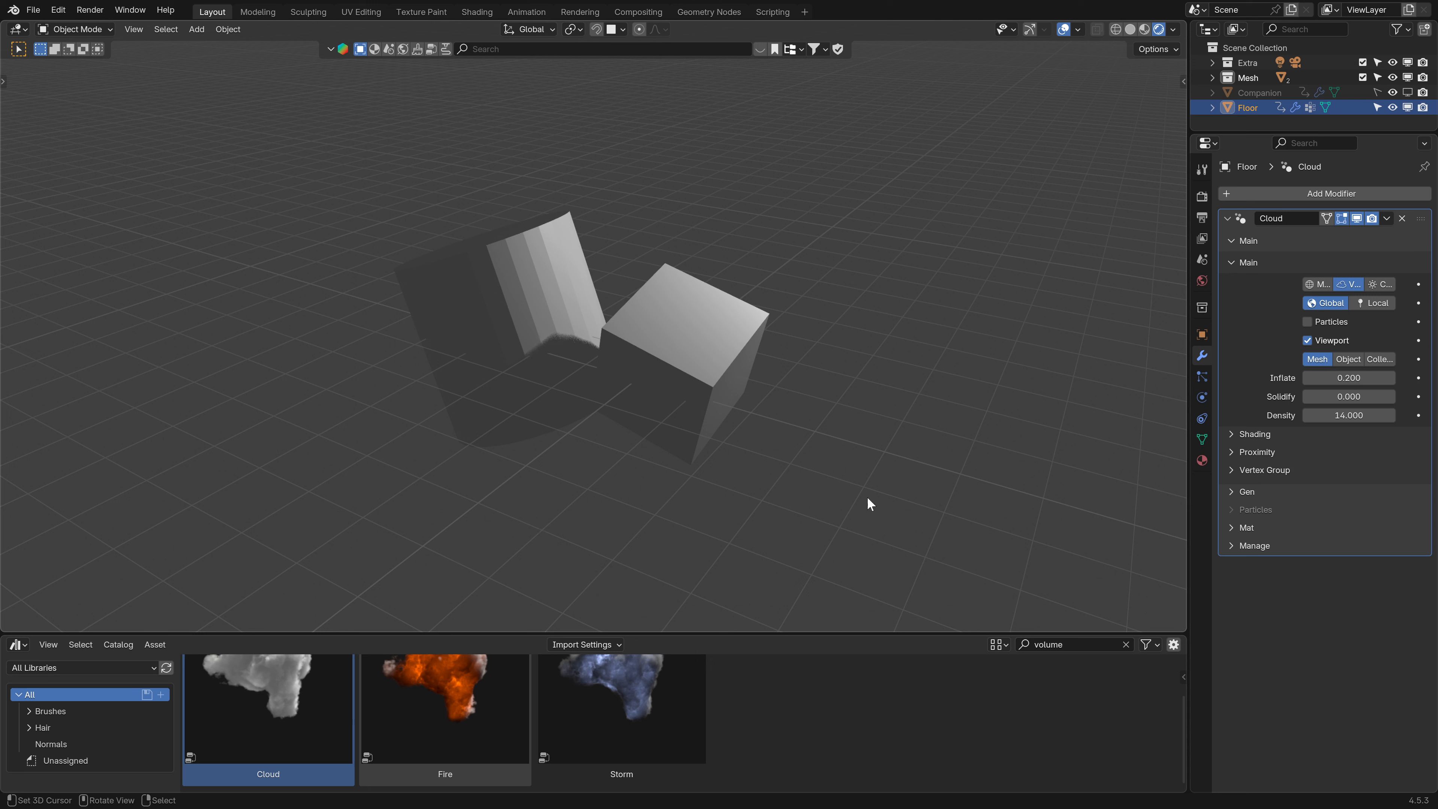
left_click(1348, 398)
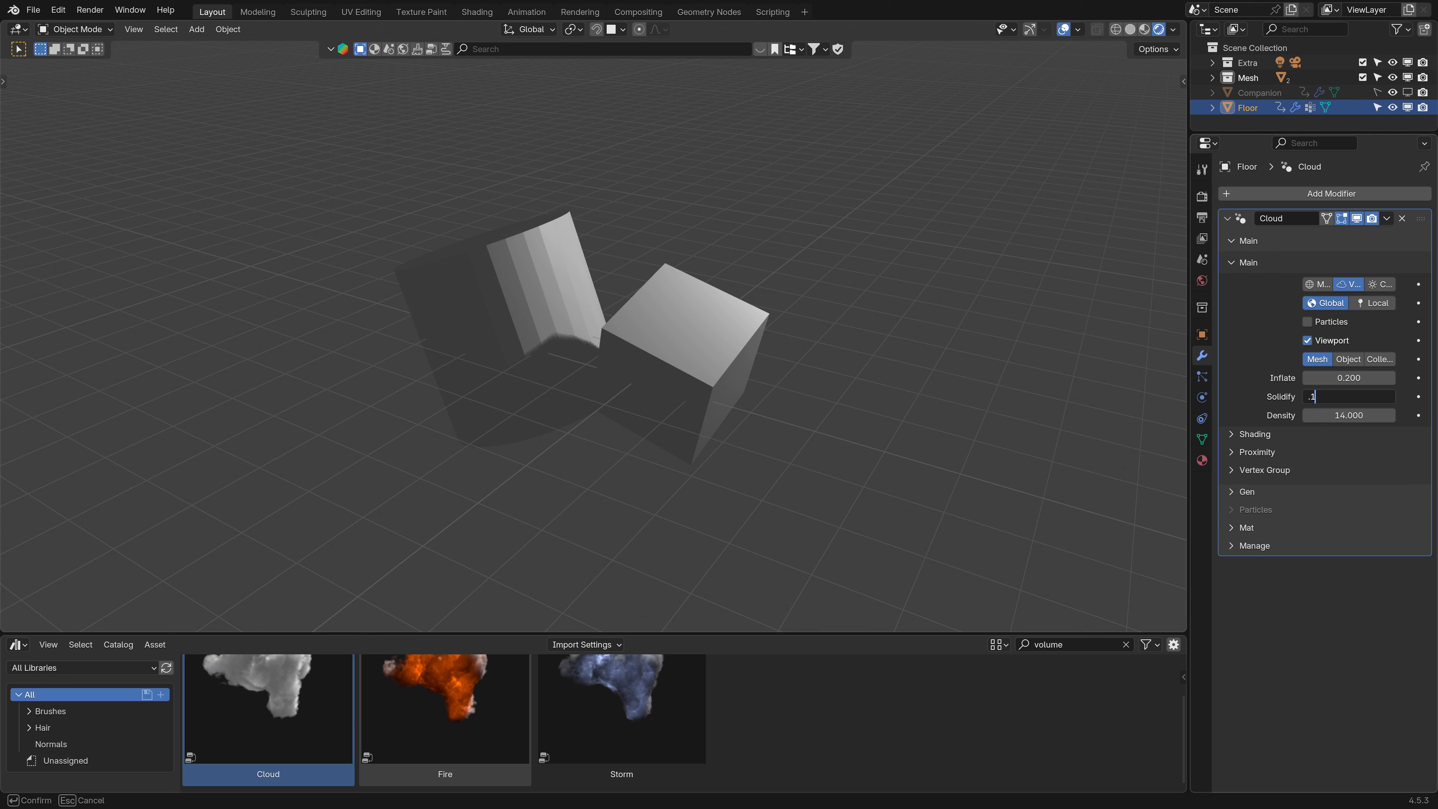
type(".1")
key("Return")
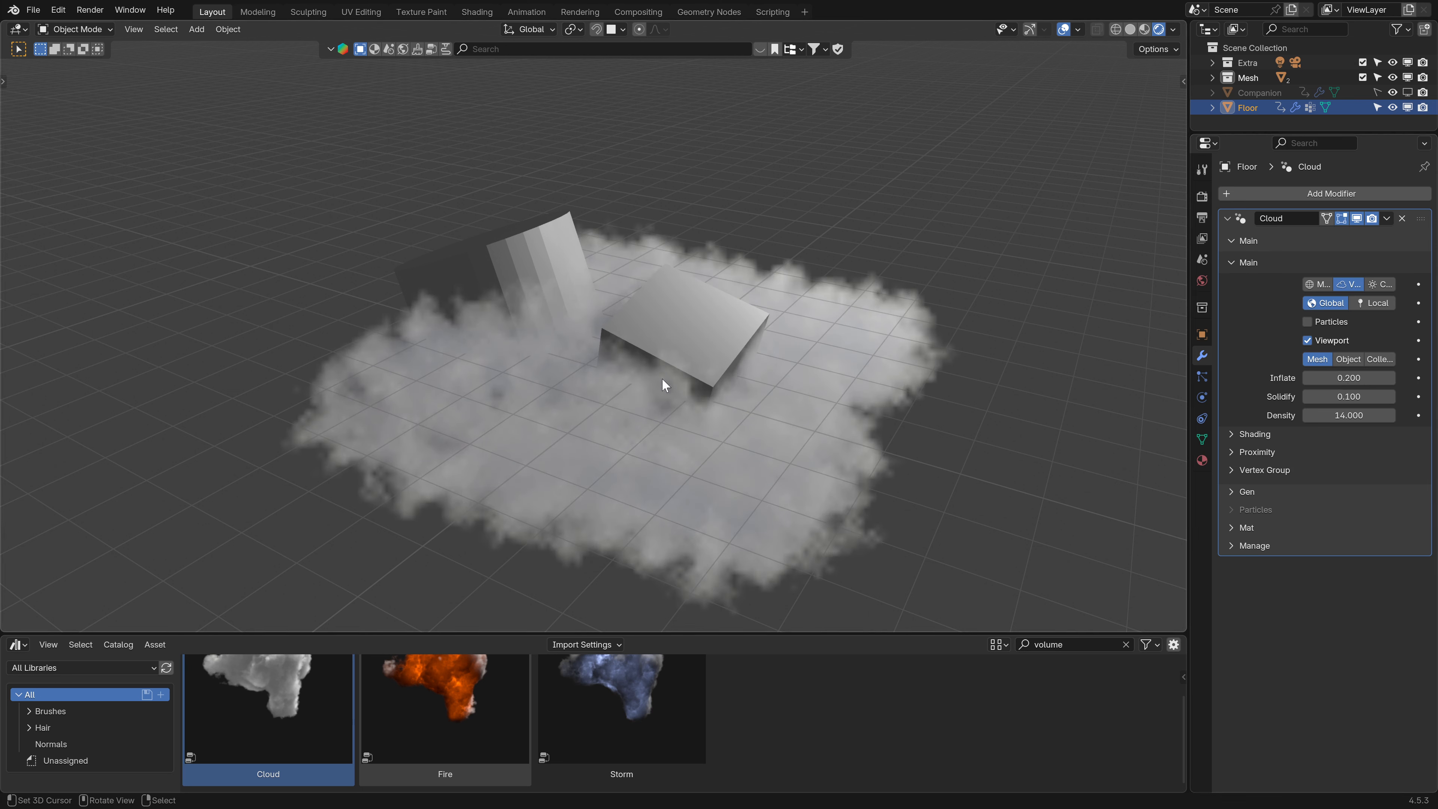
- Set the EEVEE volume resolution to 1:2 in the render settings
left_click(1202, 196)
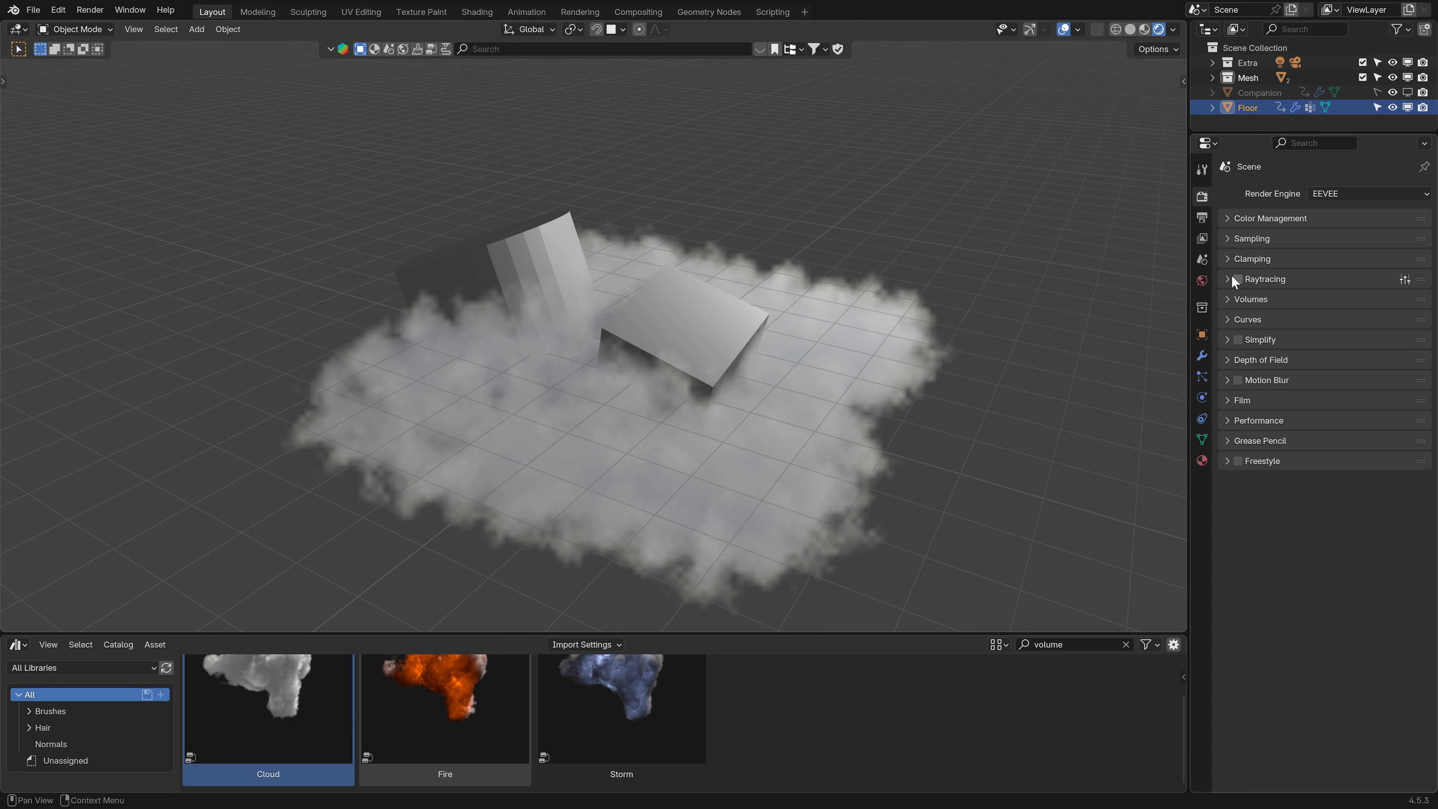
left_click(1239, 300)
left_click(1324, 322)
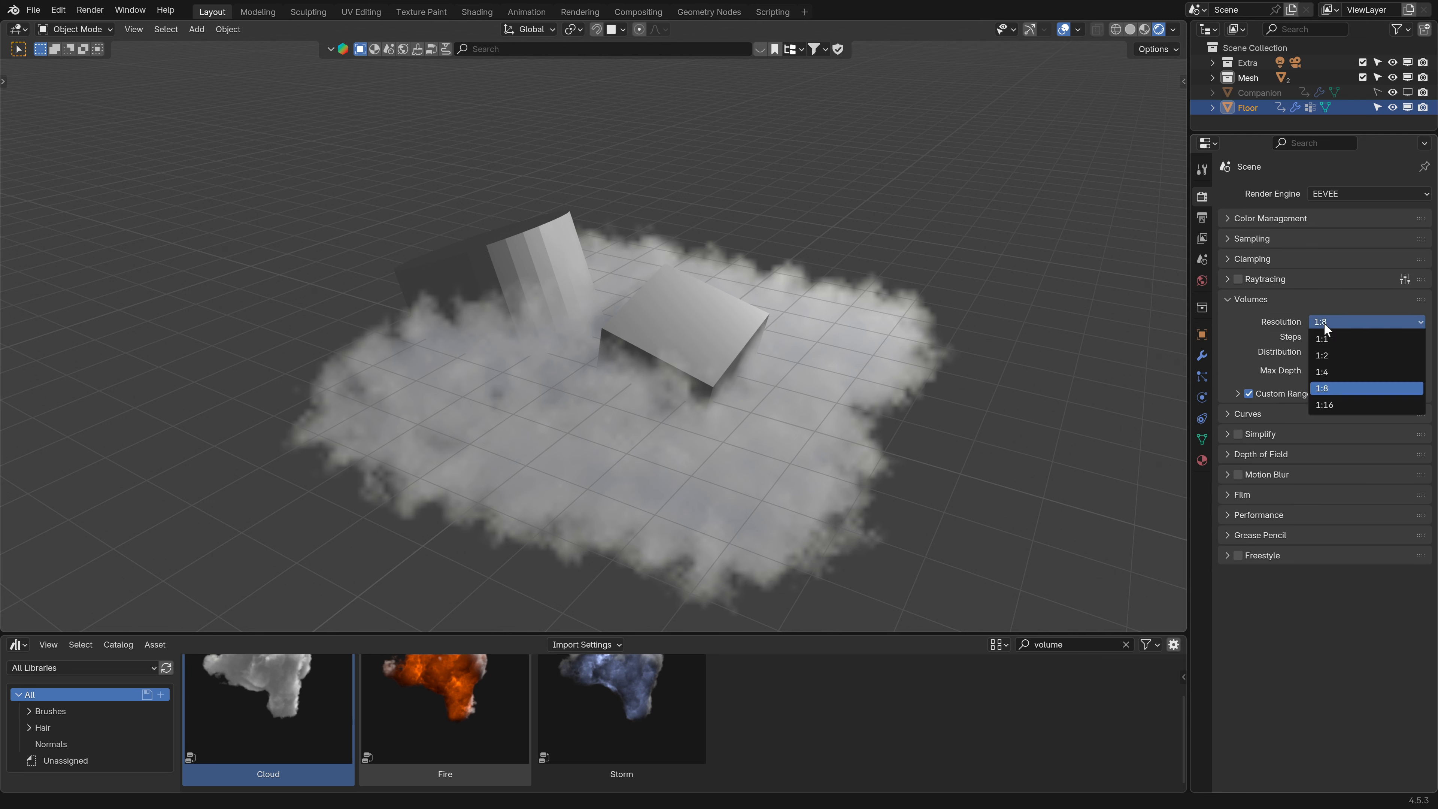
left_click(1314, 322)
left_click(1320, 324)
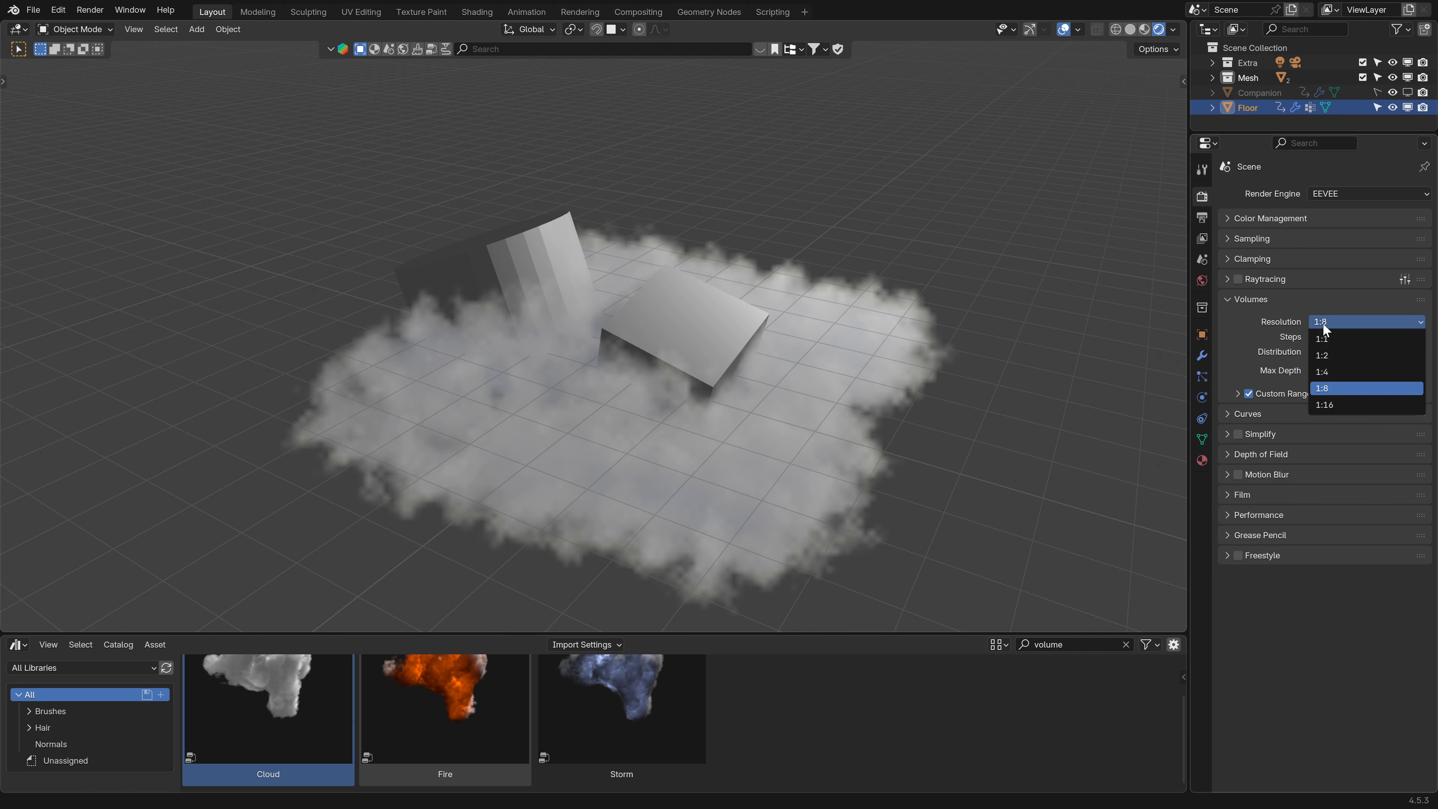
left_click(1325, 349)
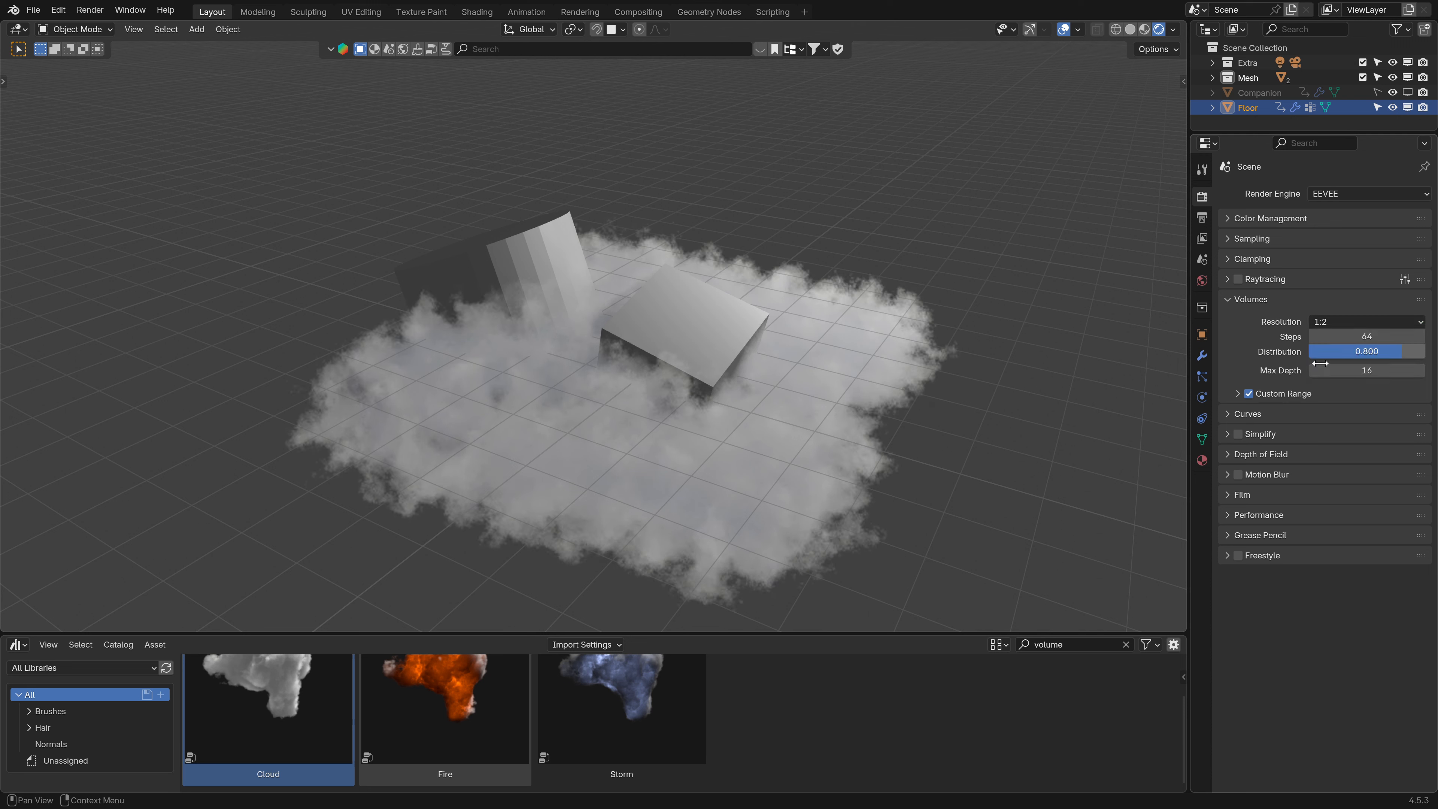
left_click(1229, 299)
- Enable volume shadows in the sampling settings and set their steps to 44
left_click(1235, 238)
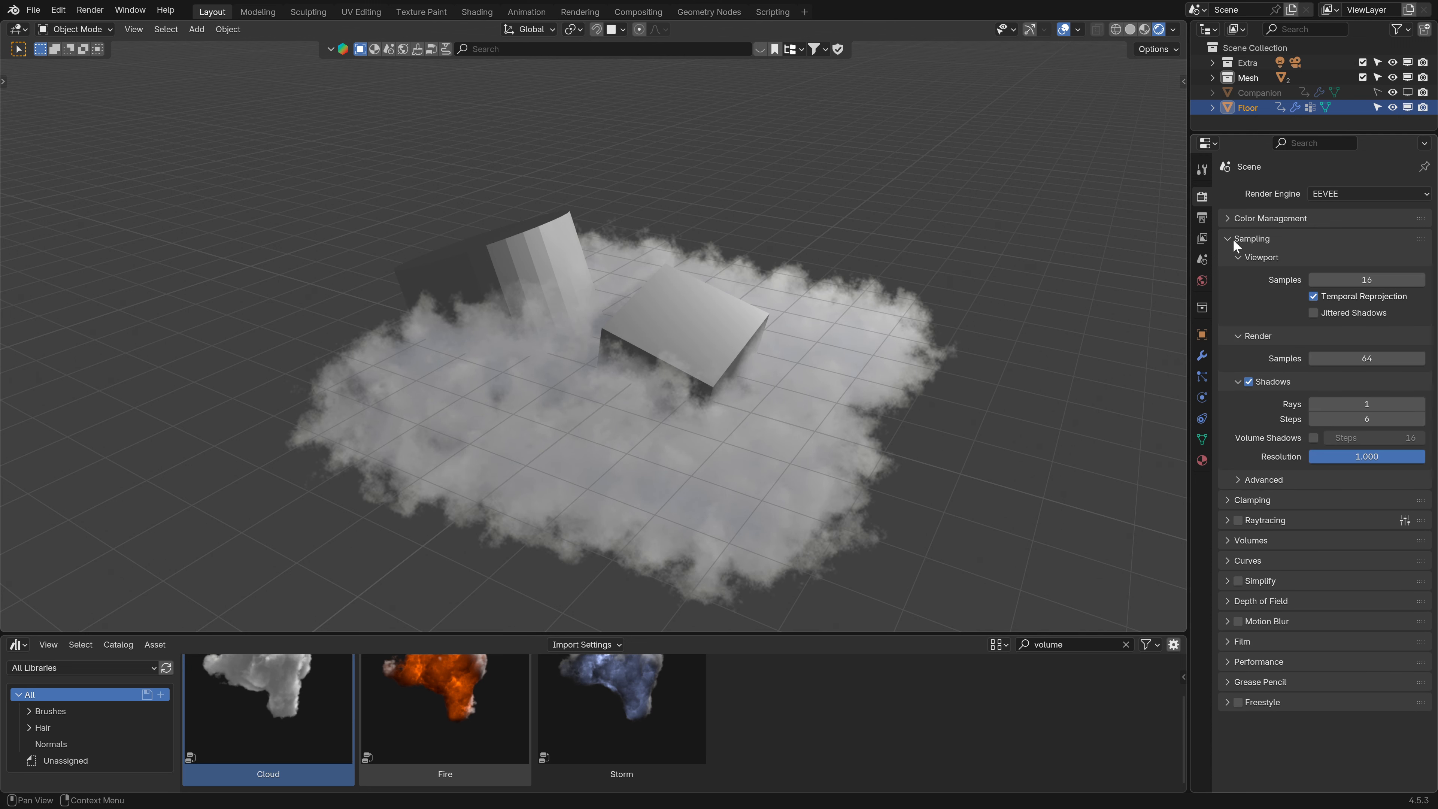
left_click(1246, 260)
left_click(1246, 277)
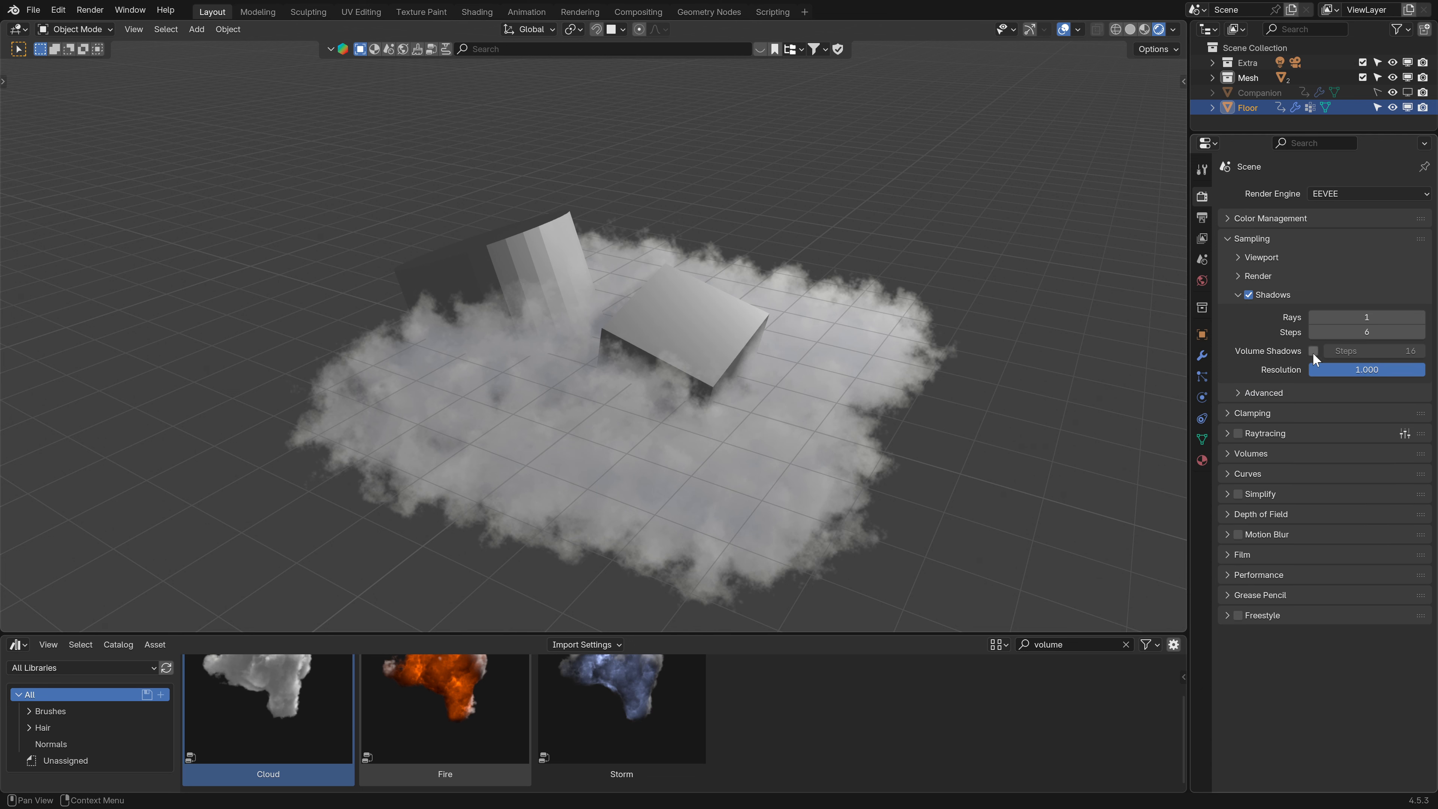
left_click(1312, 350)
left_click(1371, 351)
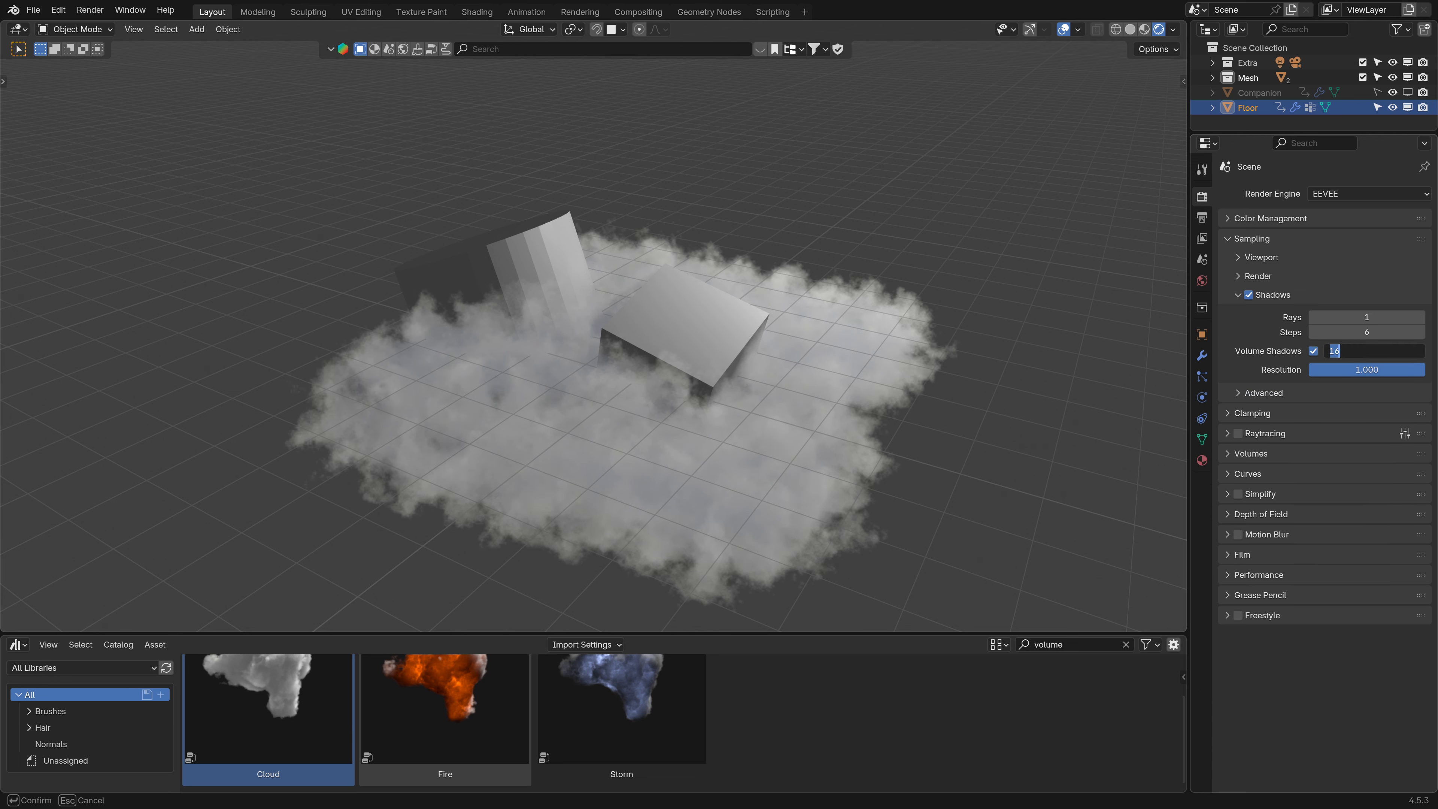
type("44")
key("Return")
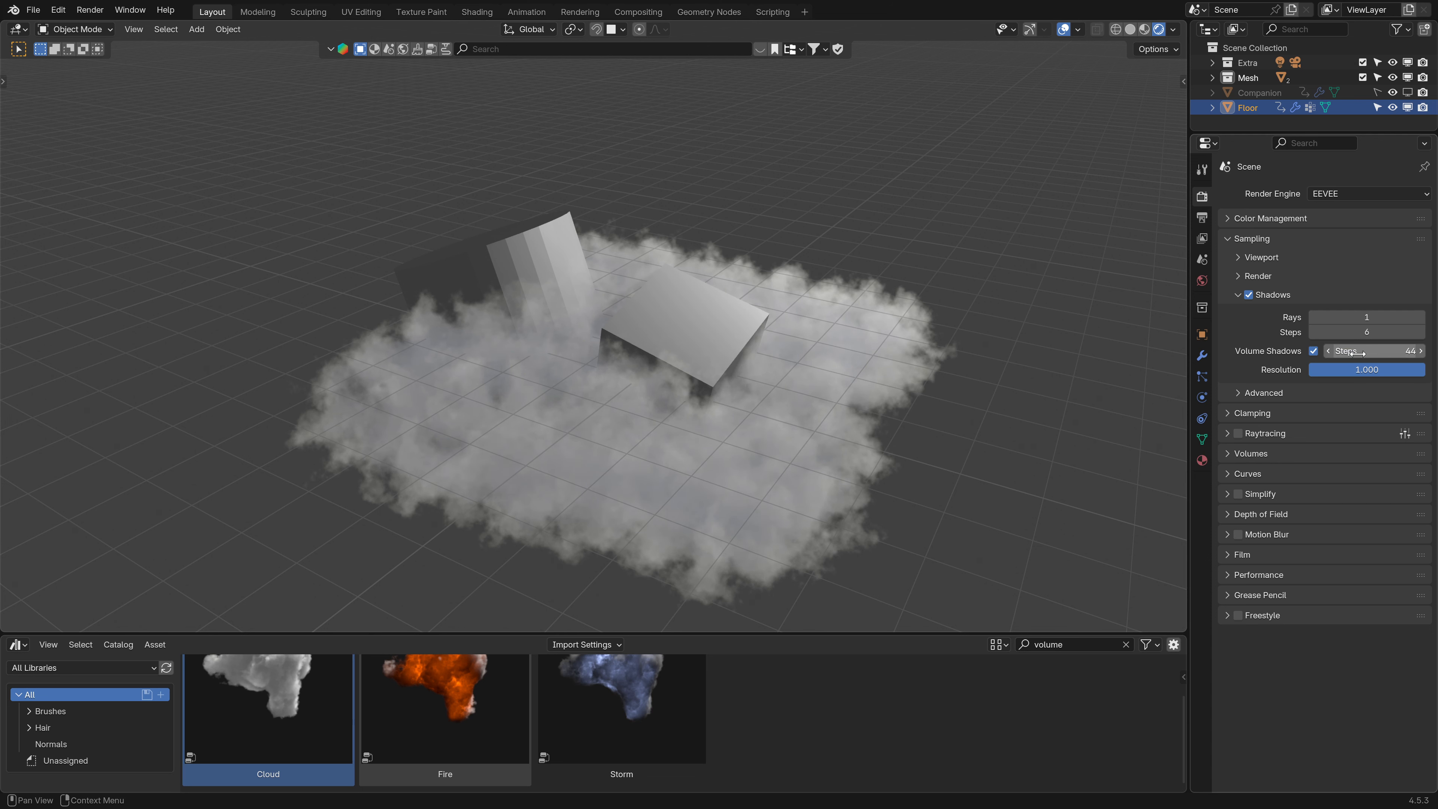
left_click(1233, 240)
- Switch the cloud modifier's space from Global to Local
left_click(1203, 356)
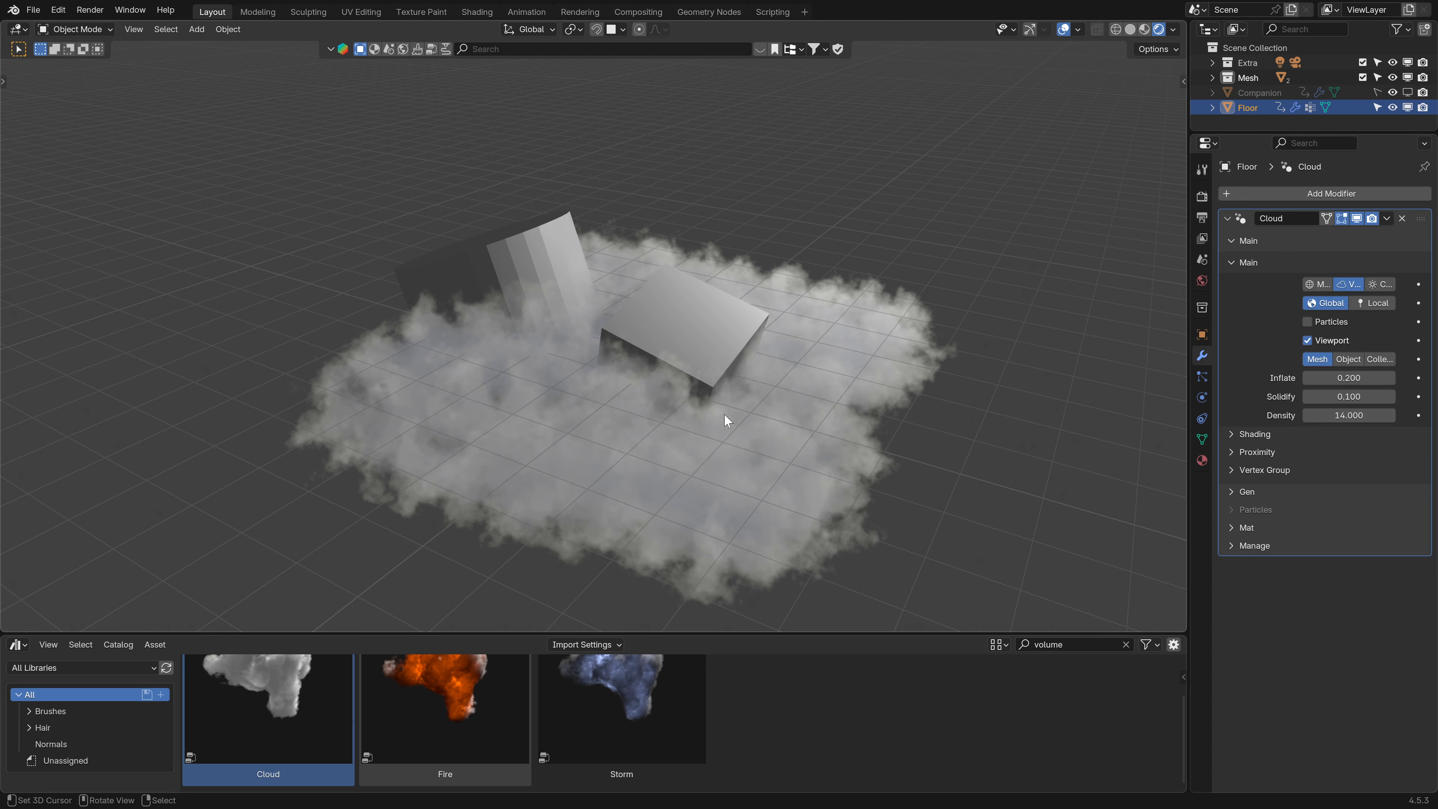
mouse_move(723, 414)
middle_mouse_down()
mouse_move(601, 409)
mouse_move(707, 426)
middle_mouse_up()
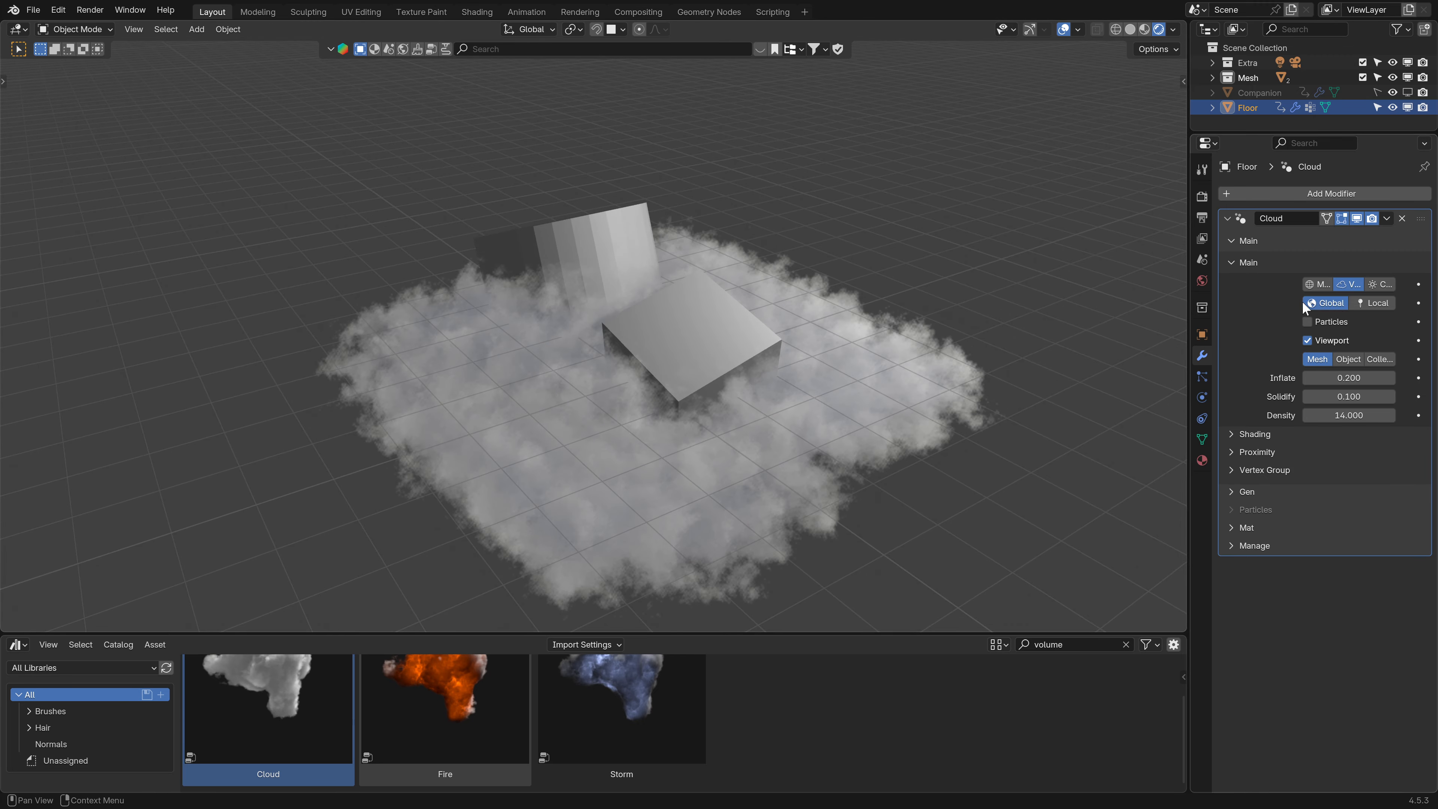
left_click(1370, 302)
middle_click_drag(698, 433, 667, 442)
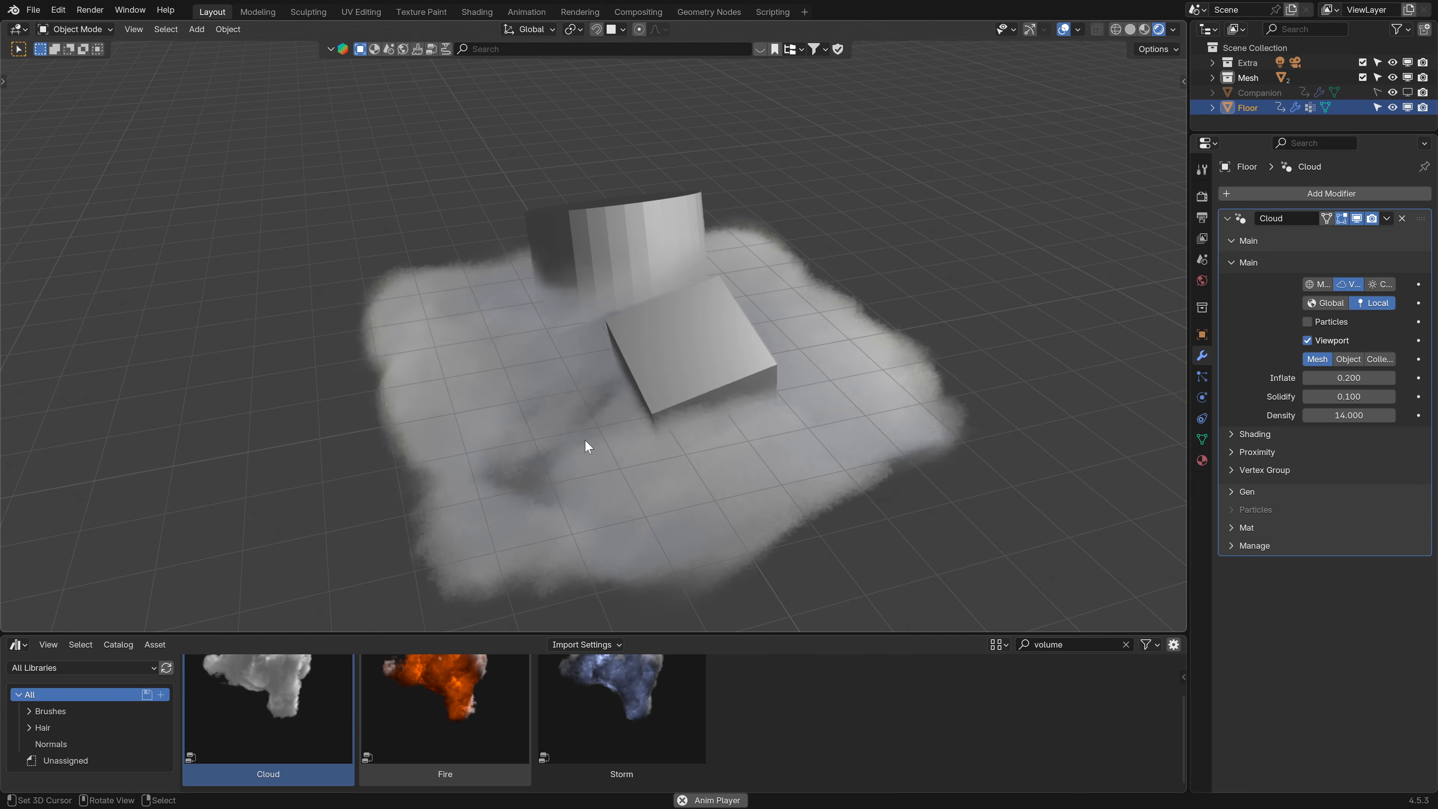
middle_click_drag(581, 418, 613, 390)
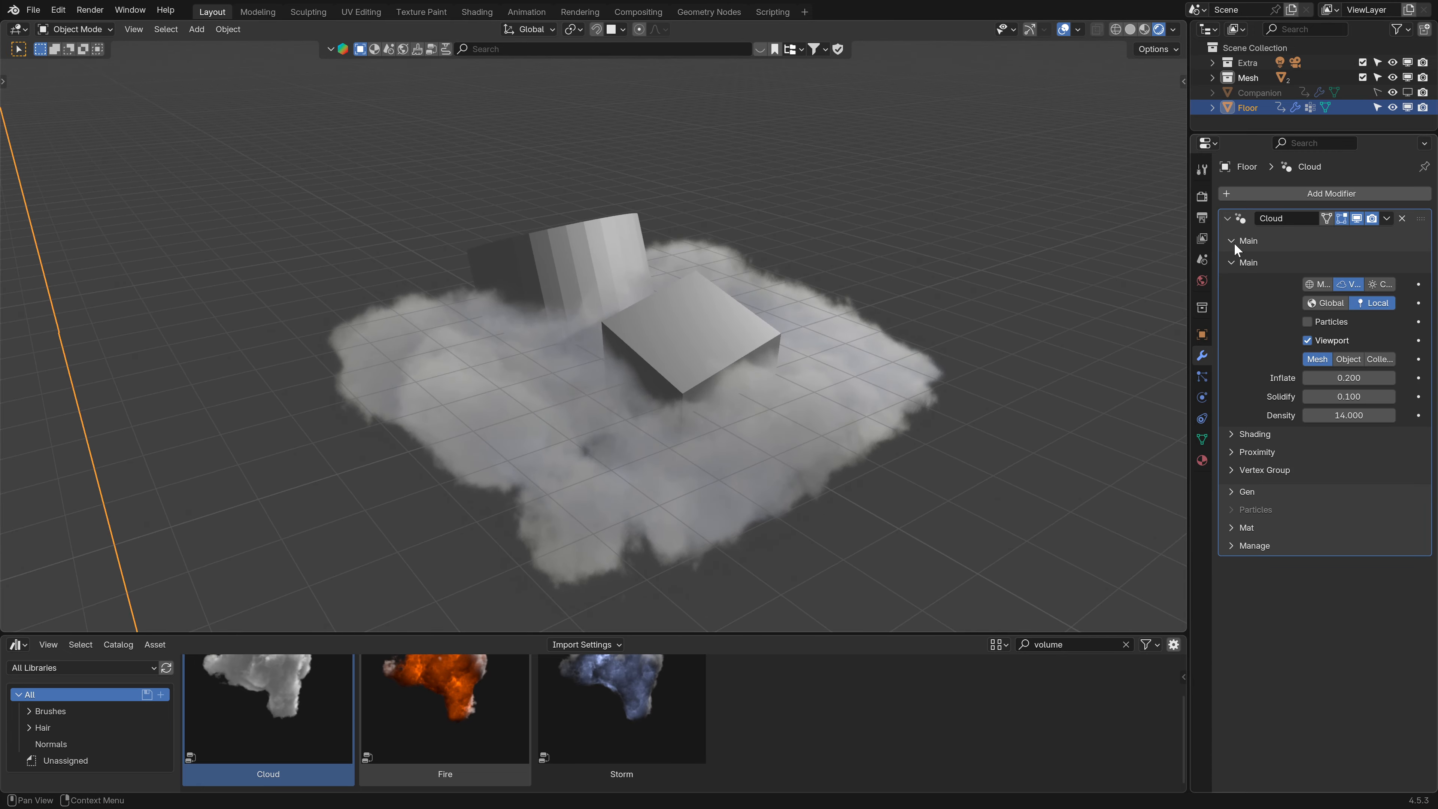
- Try adjusting the cloud generator's Rot, Air Rise and Headwind values
left_click(1235, 242)
left_click(1243, 259)
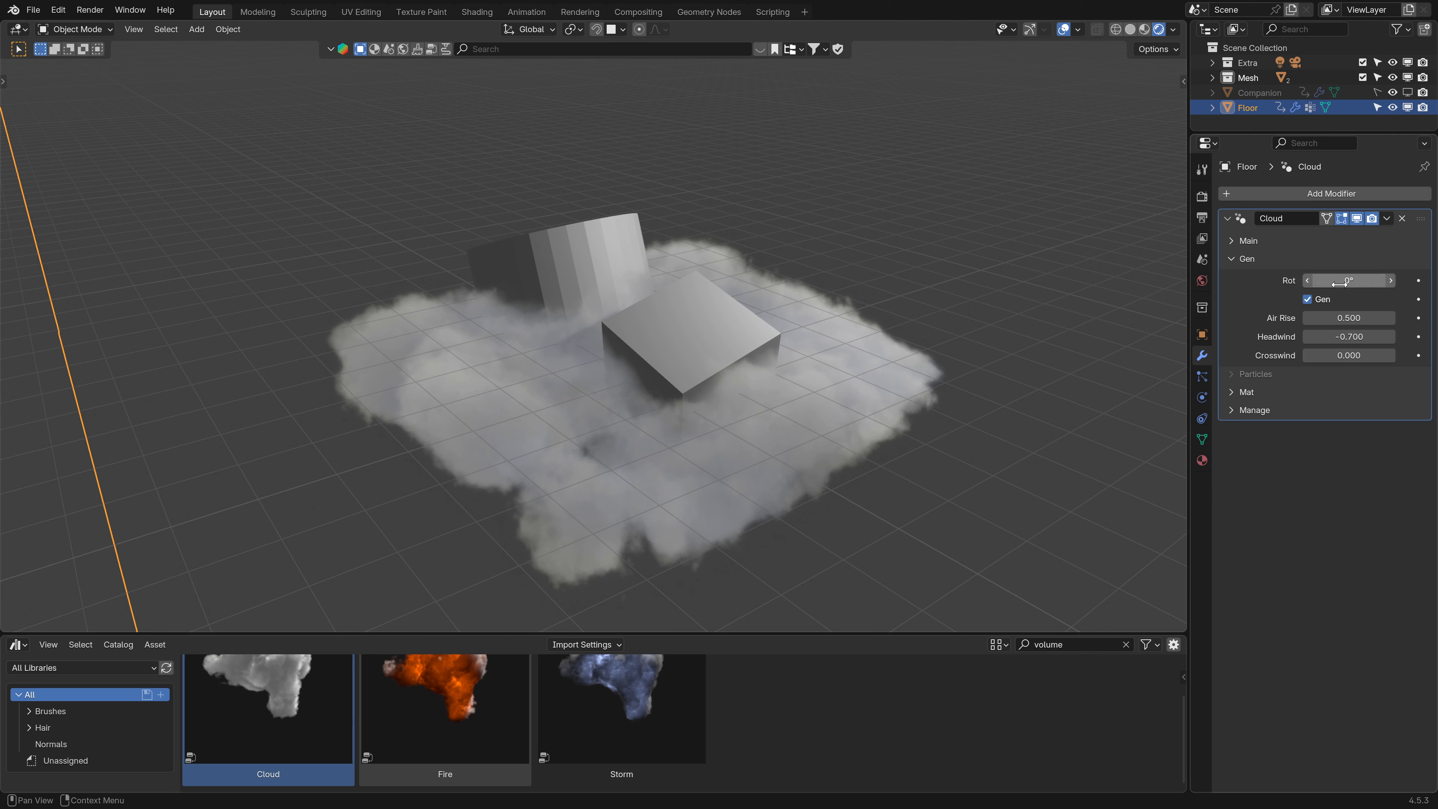
left_click_drag(1340, 281, 1381, 322)
key("ctrl+z")
key("ctrl+z")
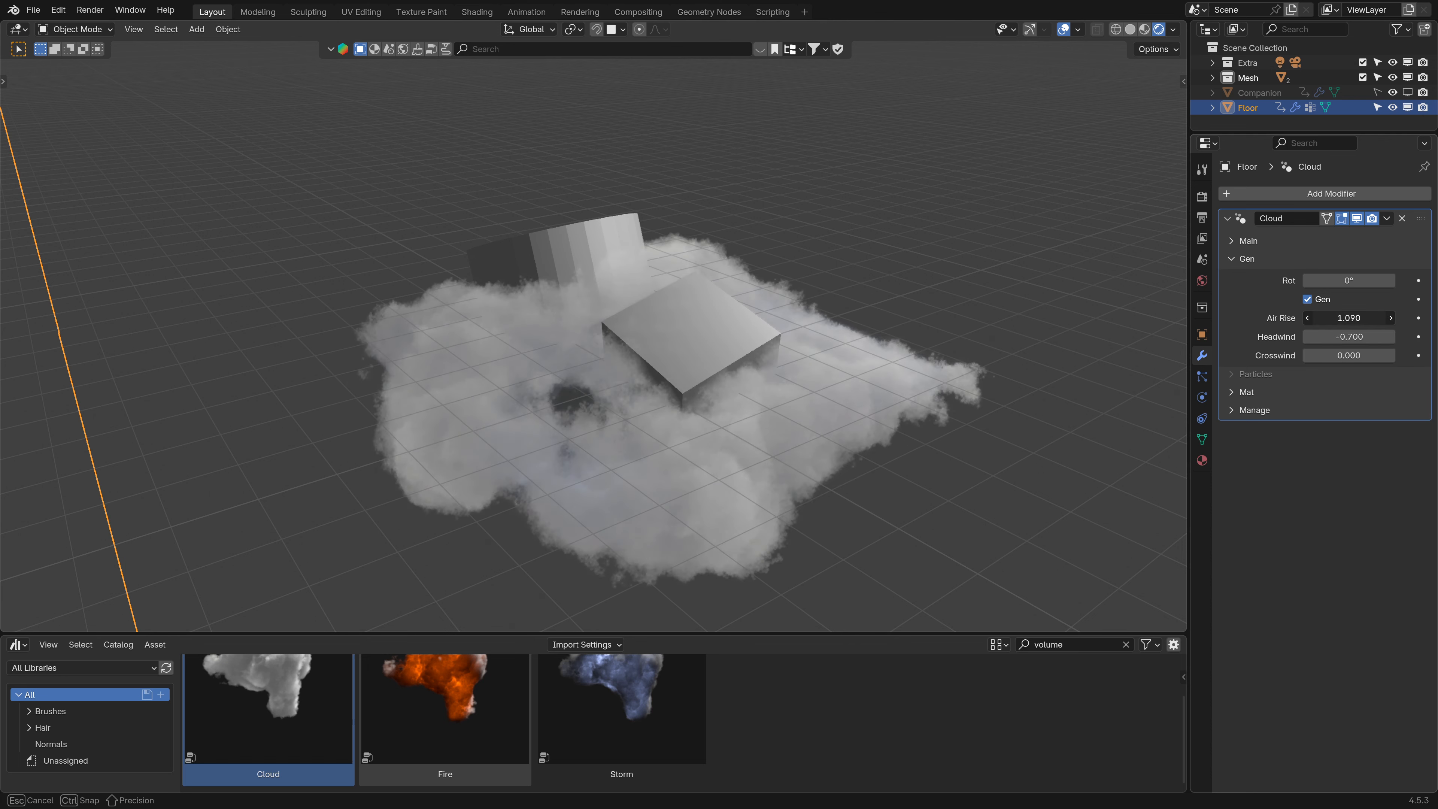
key("Escape")
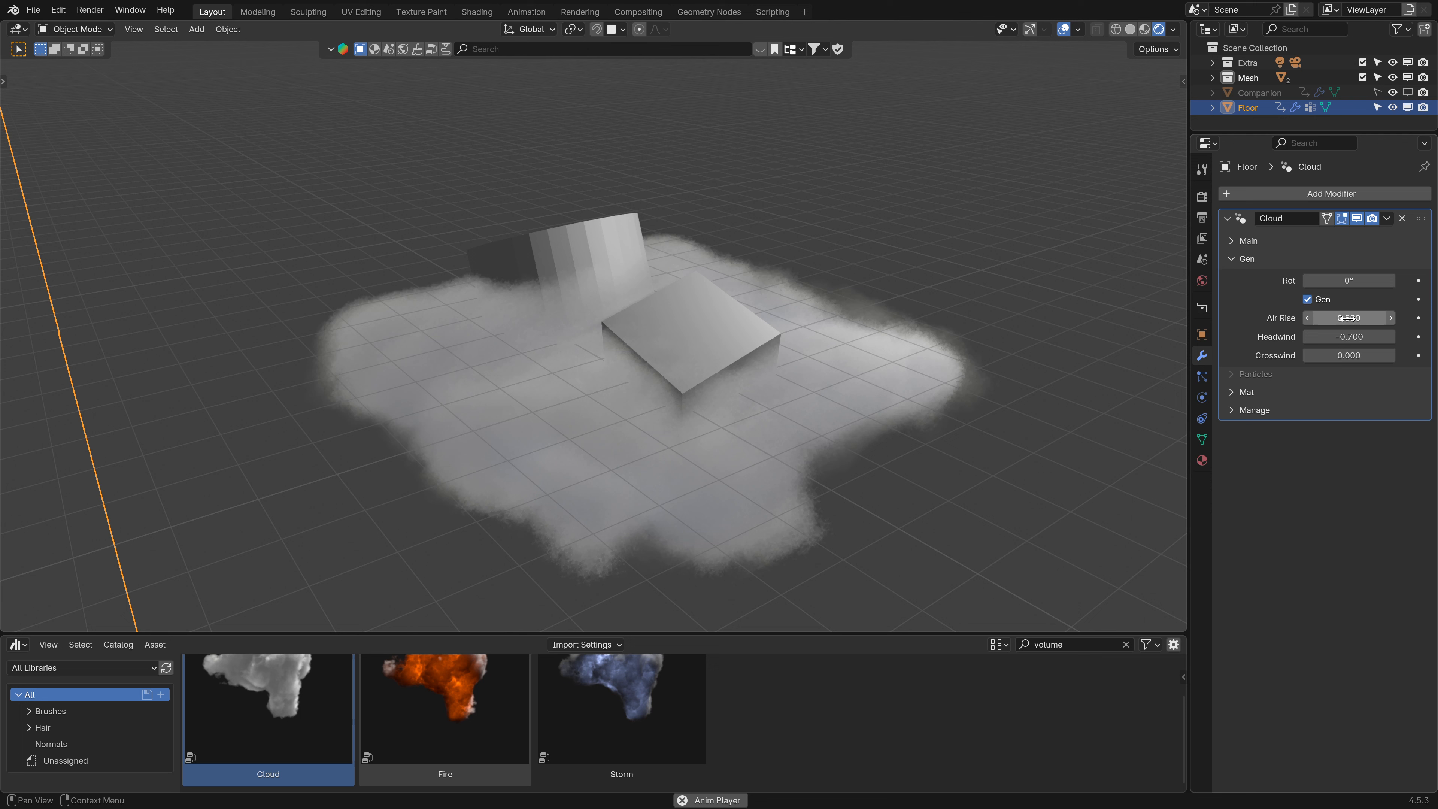
left_click_drag(1351, 339, 1389, 339)
key("Escape")
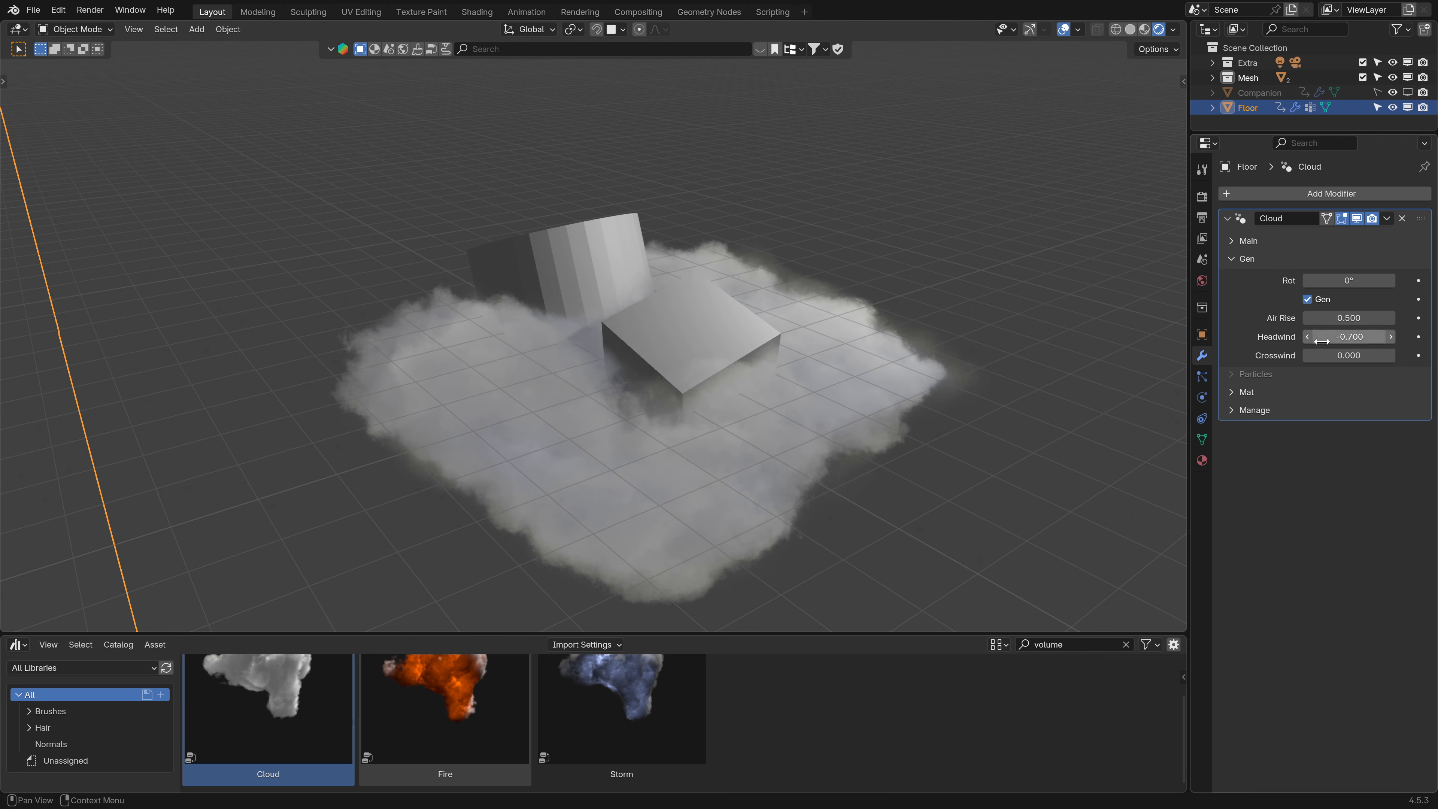
- Try disabling the cloud generator and changing Air Rise
left_click(1309, 300)
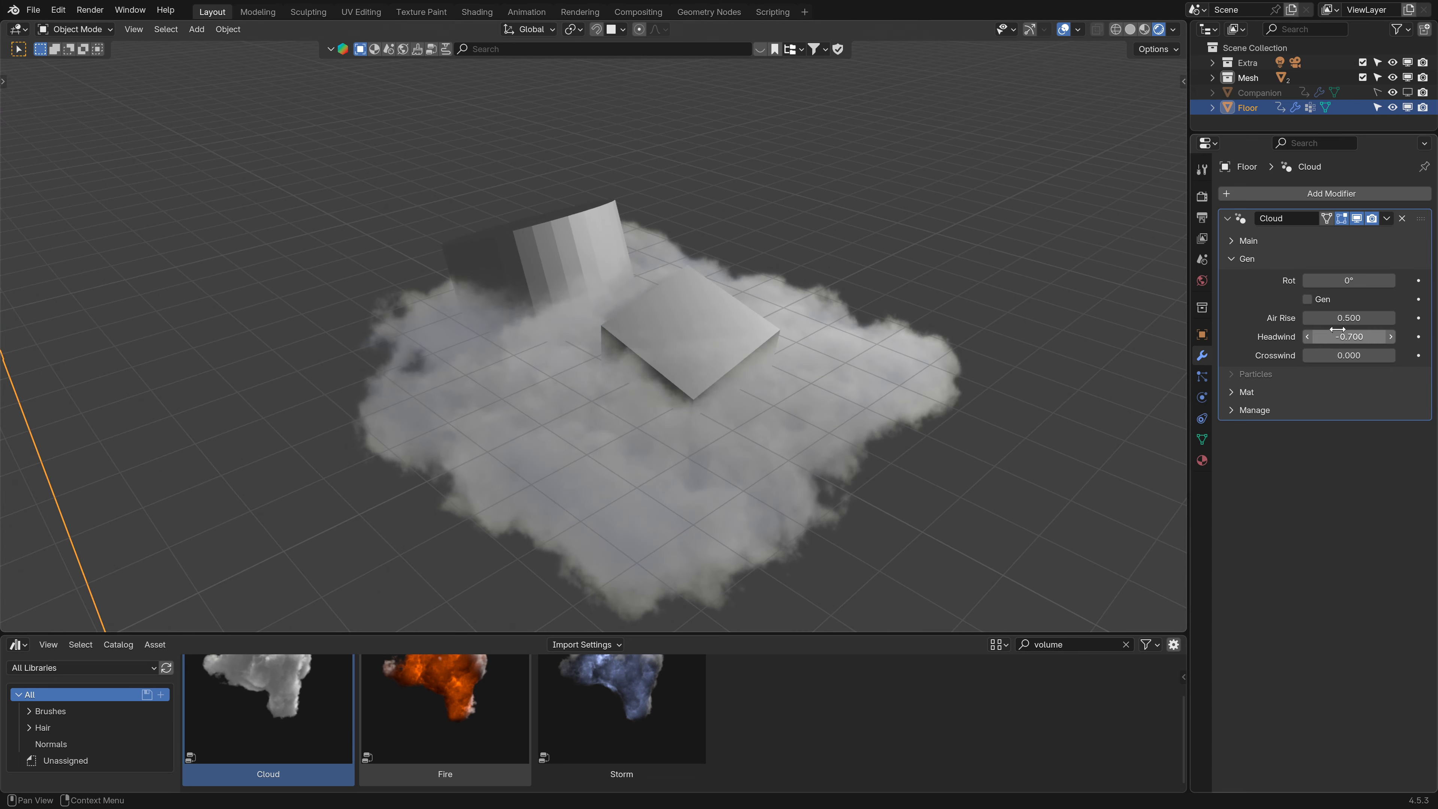
left_click_drag(1341, 319, 1385, 336)
key("ctrl+z")
left_click(1307, 300)
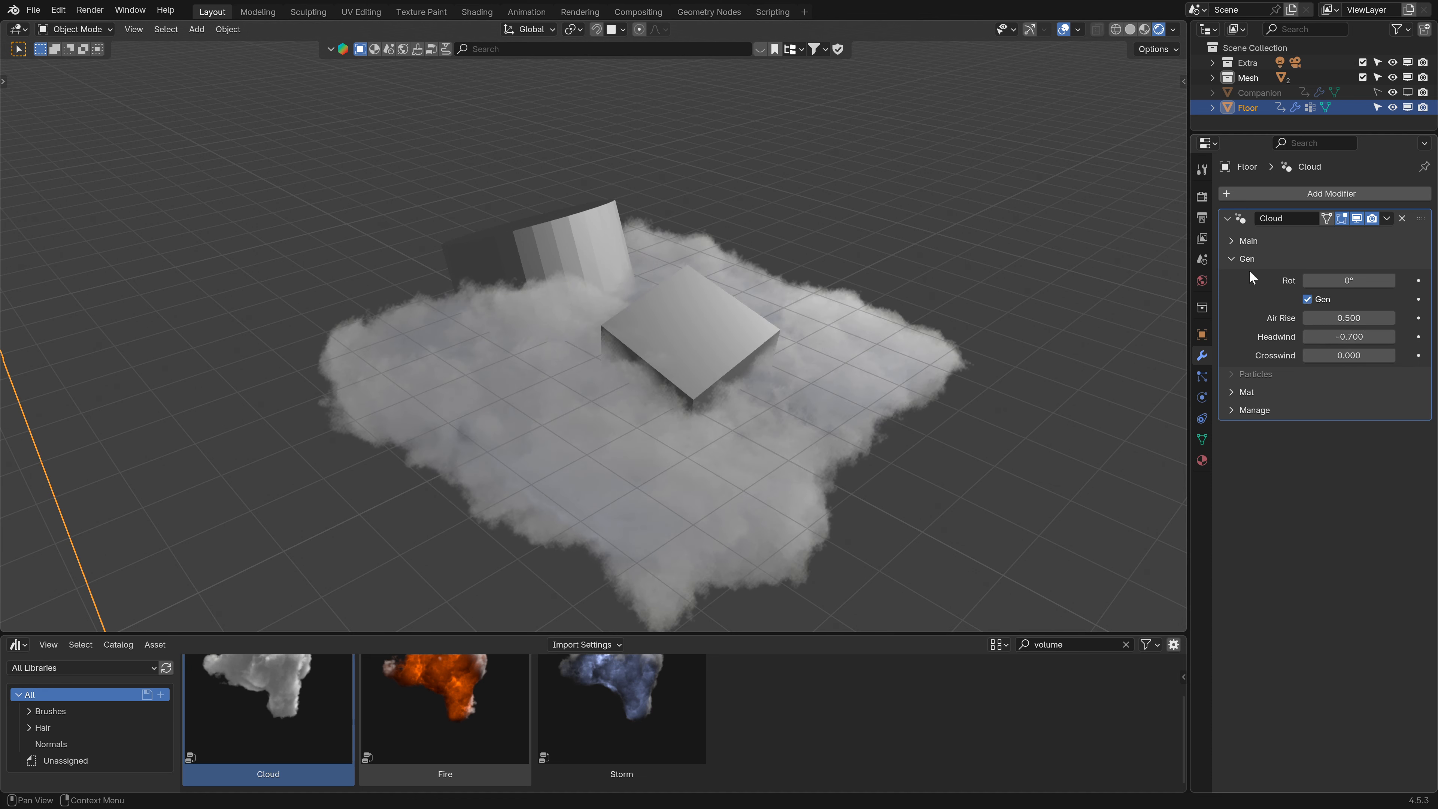
- Toggle the cloud modifier's viewport display off and back on
left_click(1243, 258)
left_click(1234, 244)
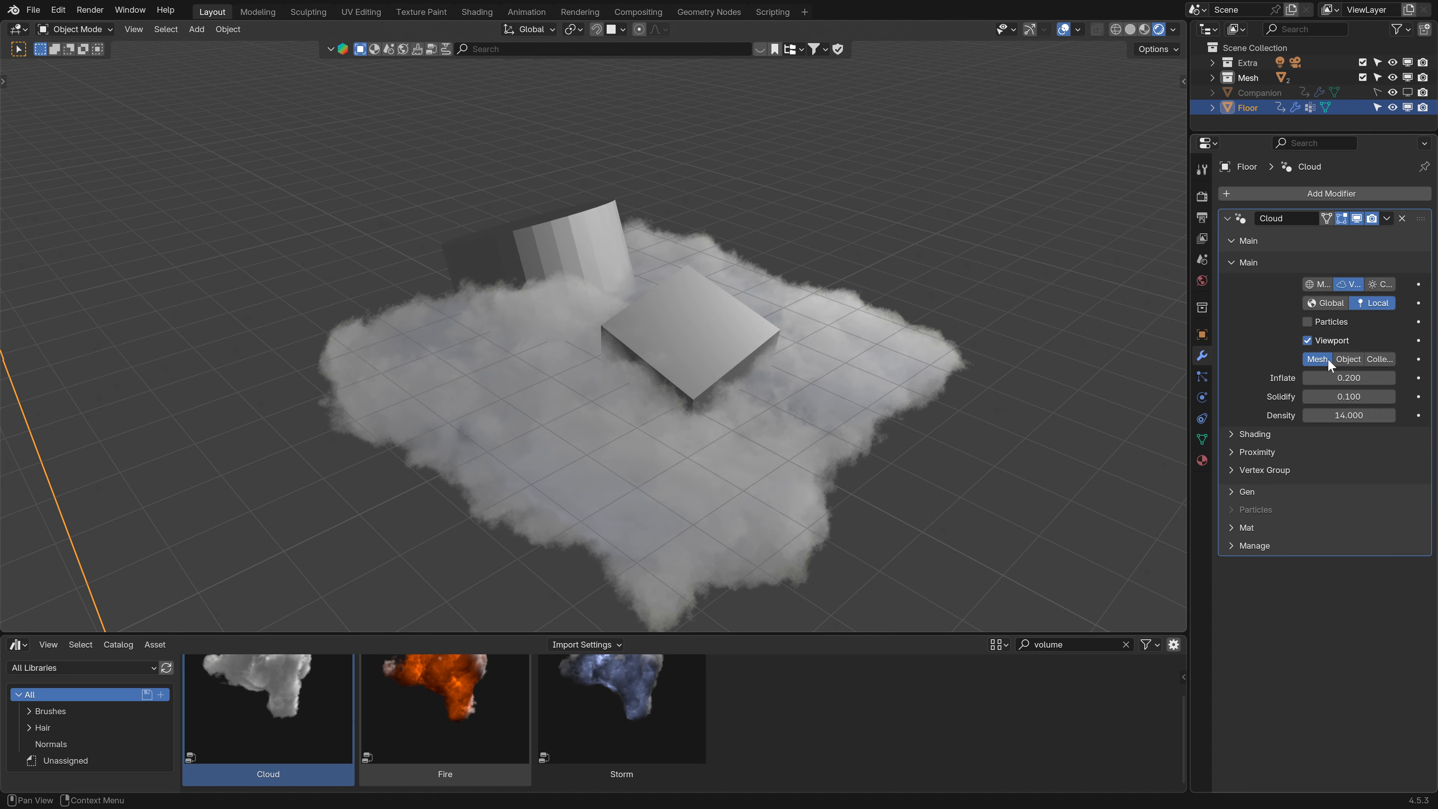
left_click(1356, 218)
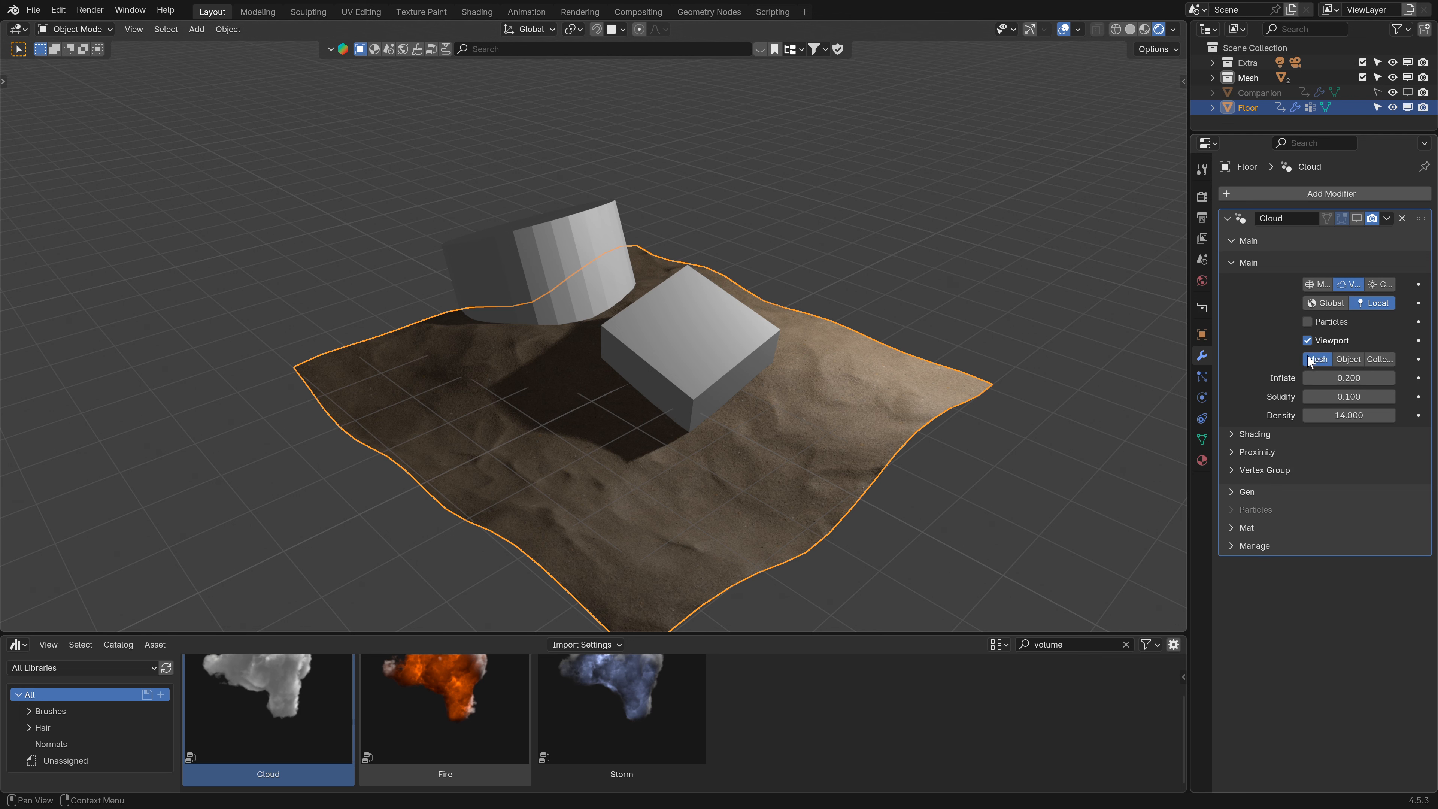
left_click(1357, 218)
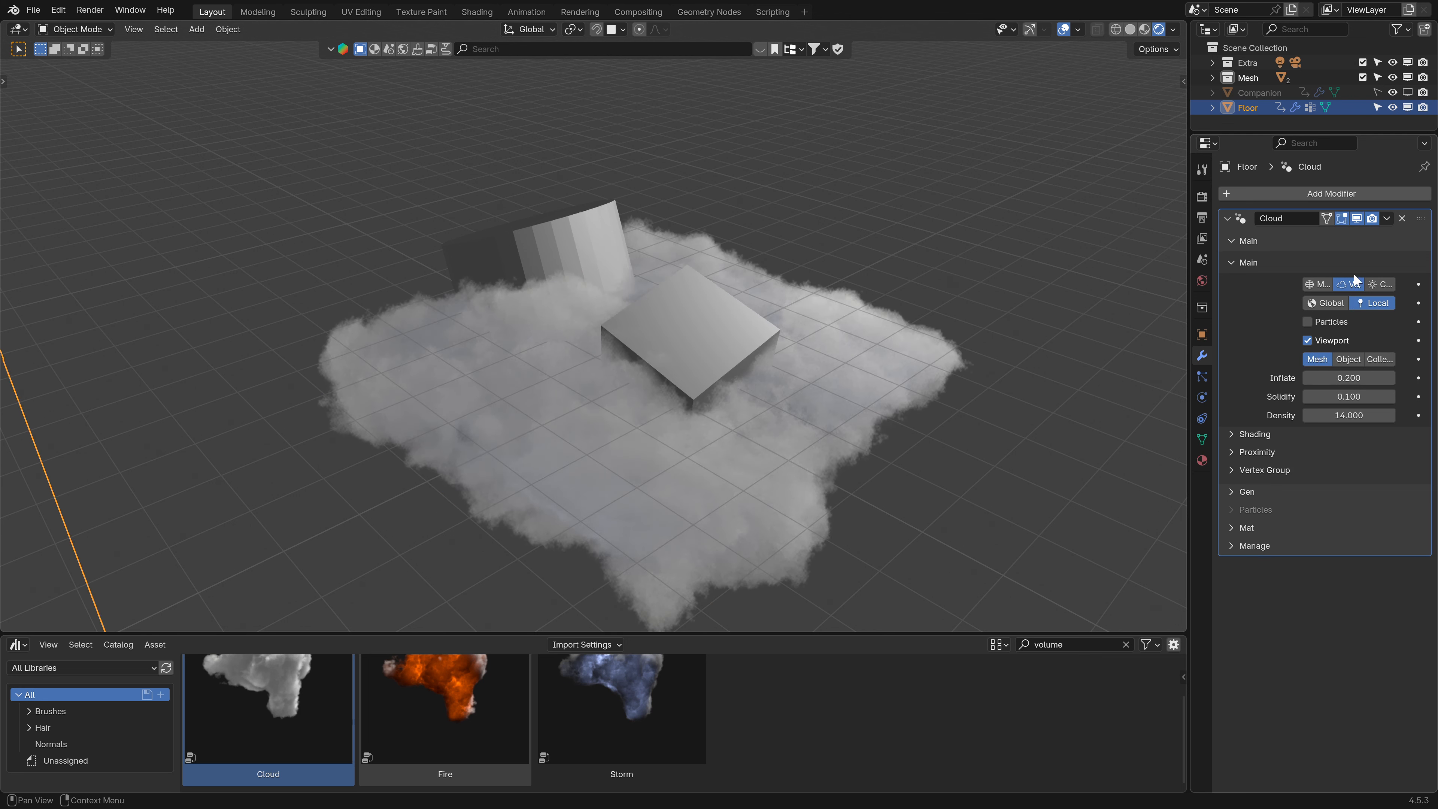
- Set the cloud's source to Object and pick the cube with the eyedropper
left_click(1348, 359)
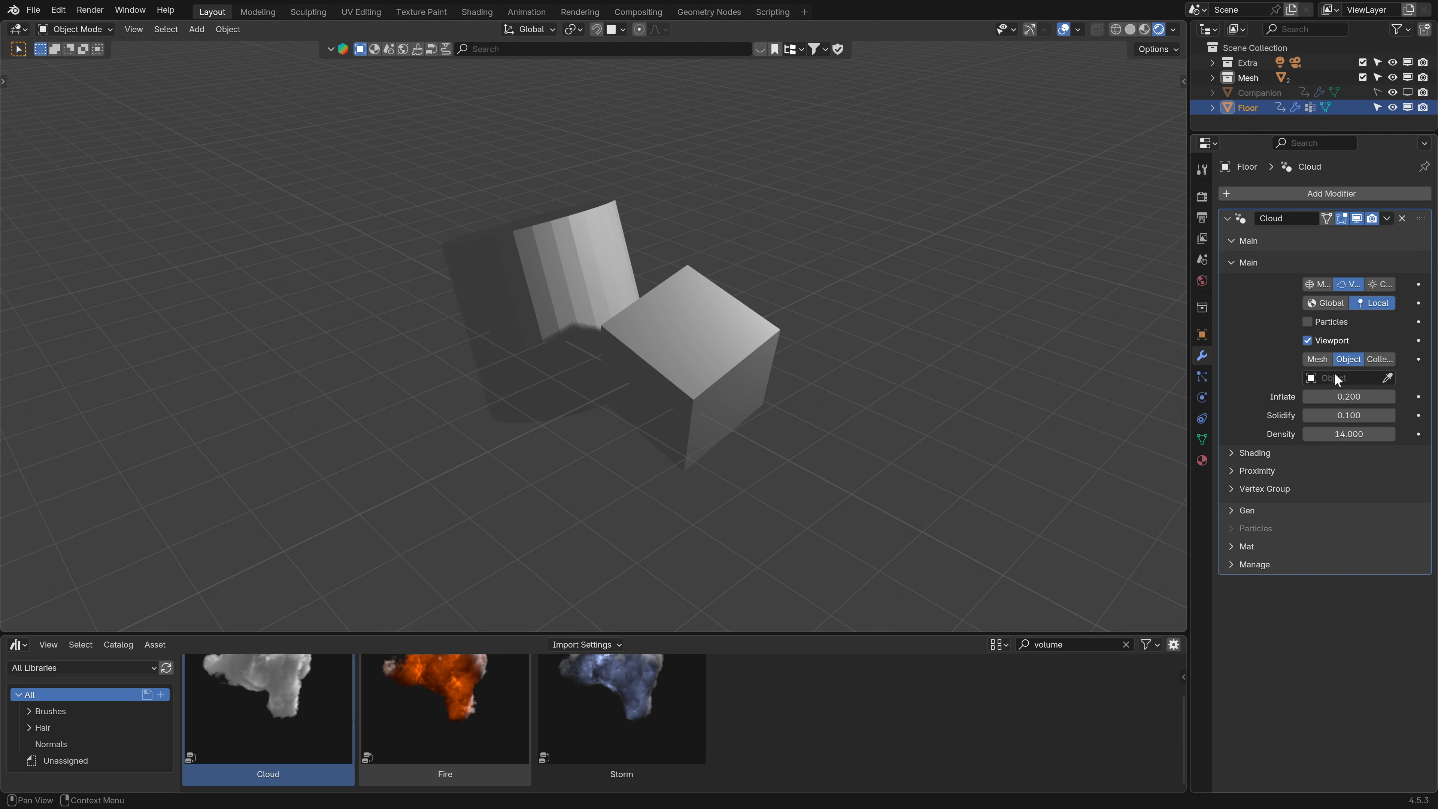
left_click(1389, 378)
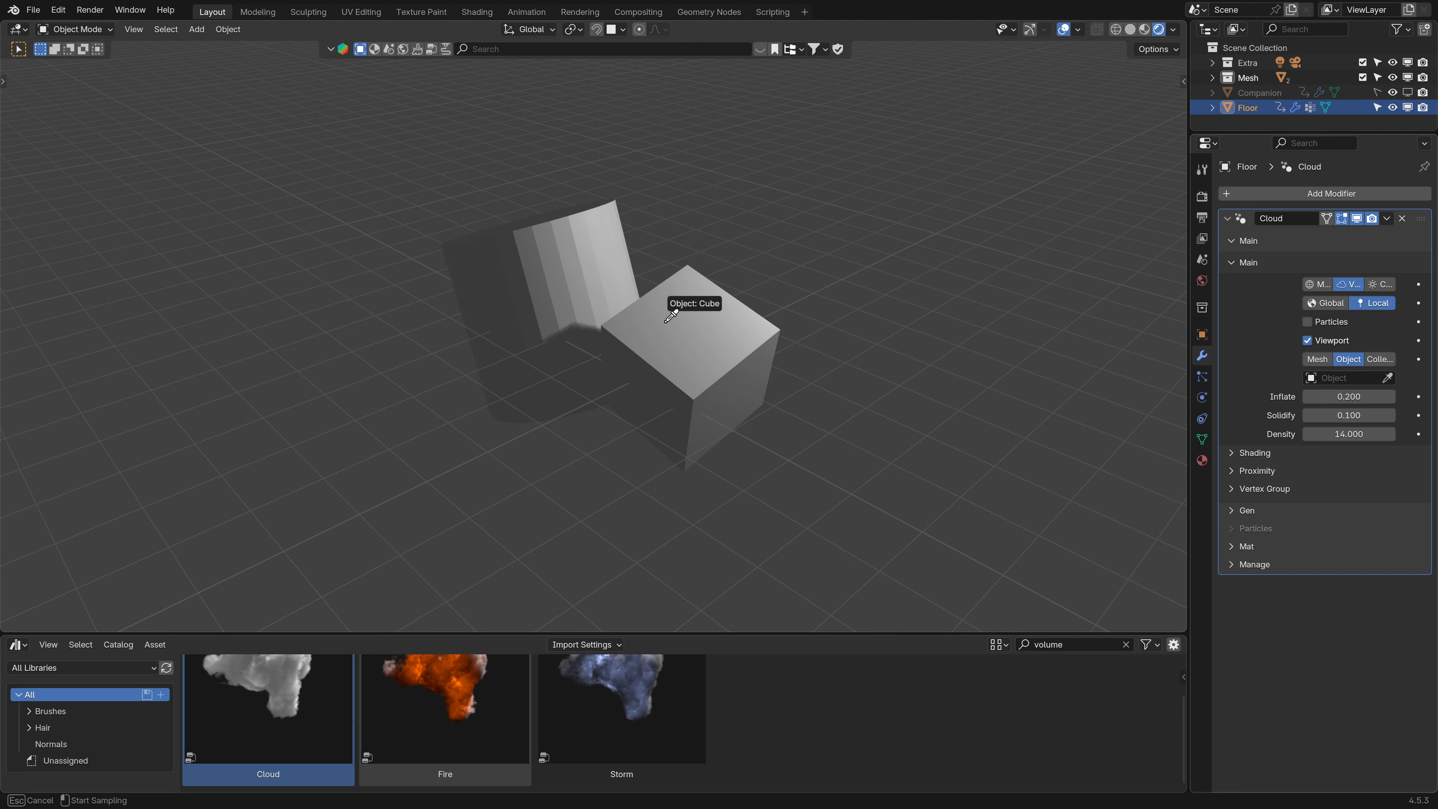
left_click(717, 348)
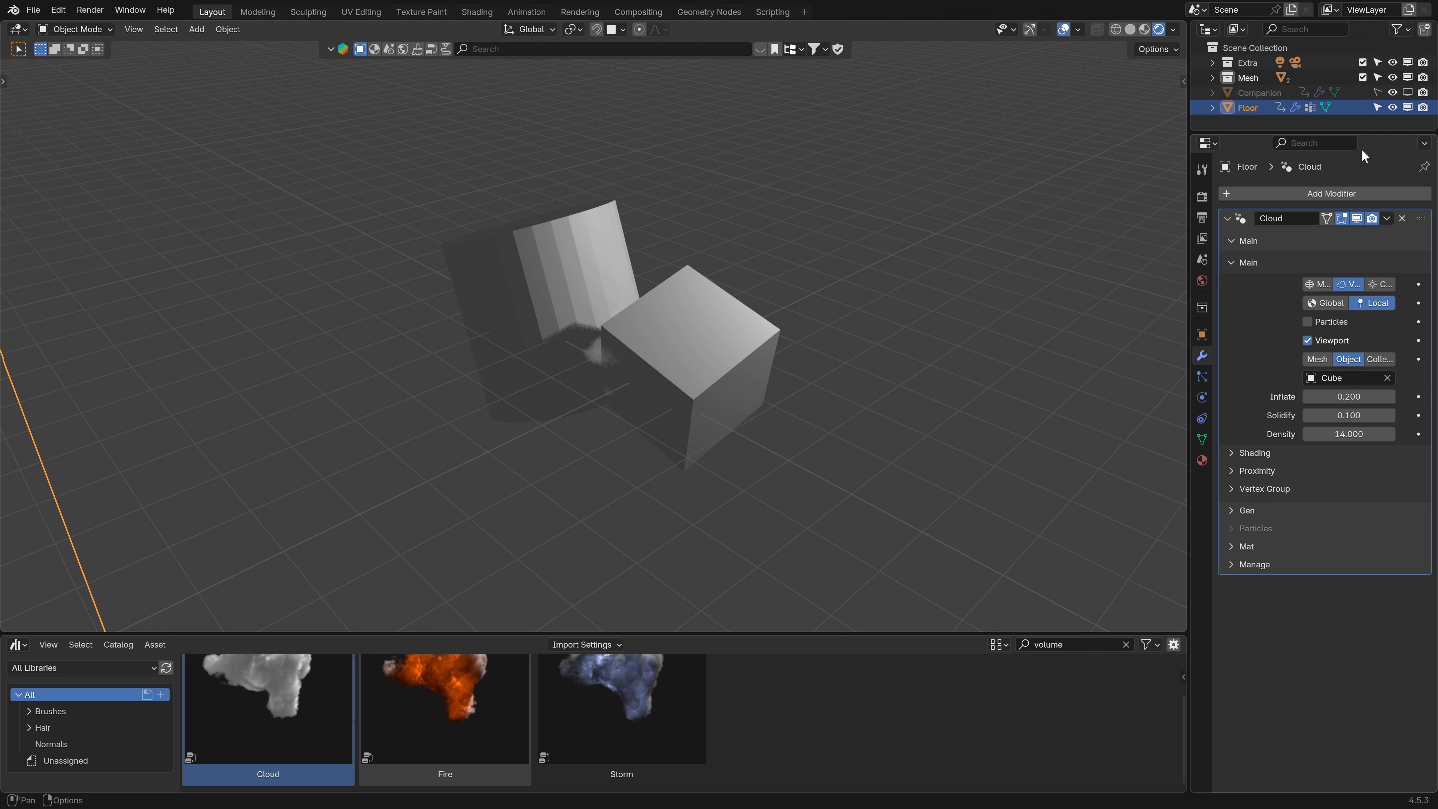
- Hide the Mesh collection in the viewport and switch the cloud's source object to Cylinder
left_click(1407, 78)
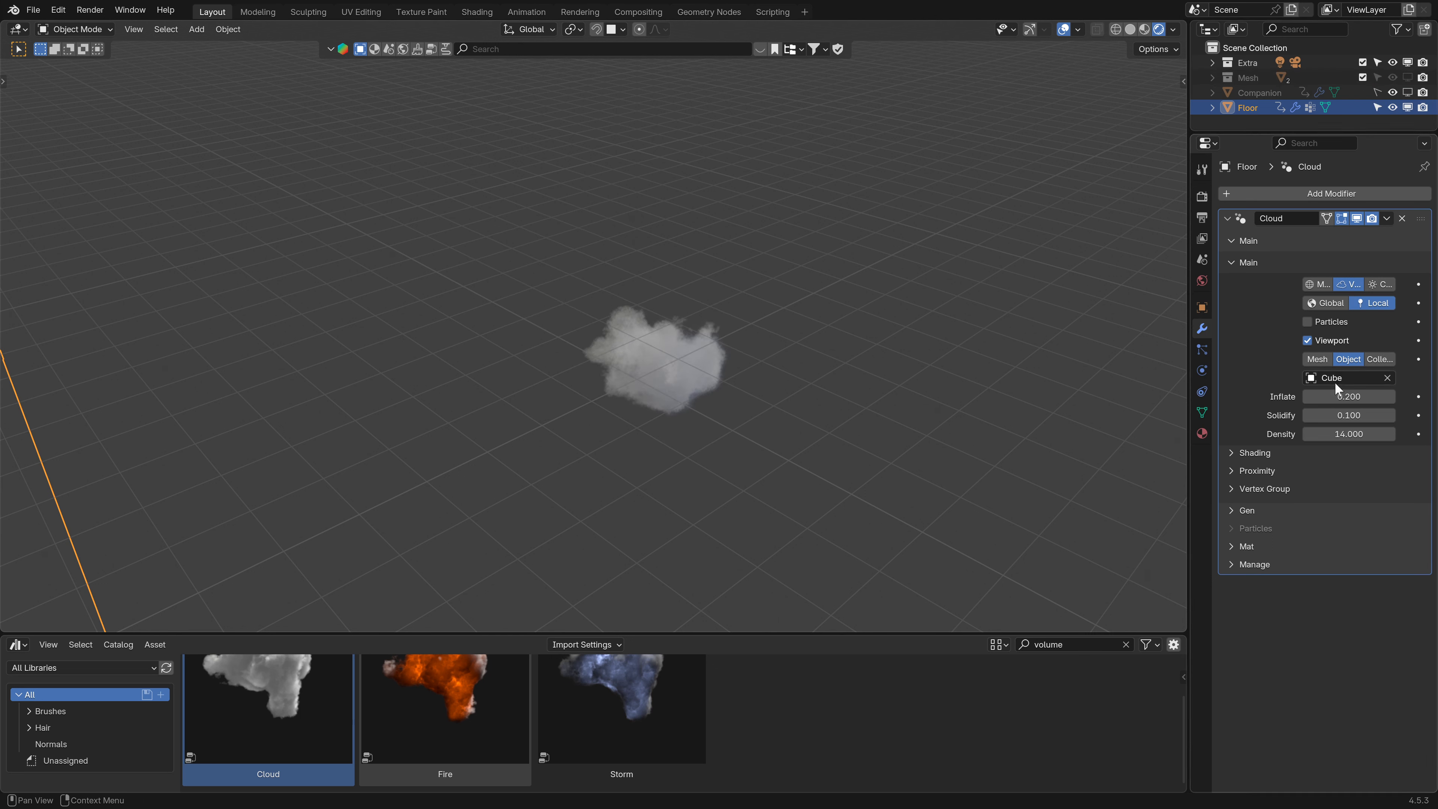
left_click_drag(1341, 434, 1344, 397)
key("Escape")
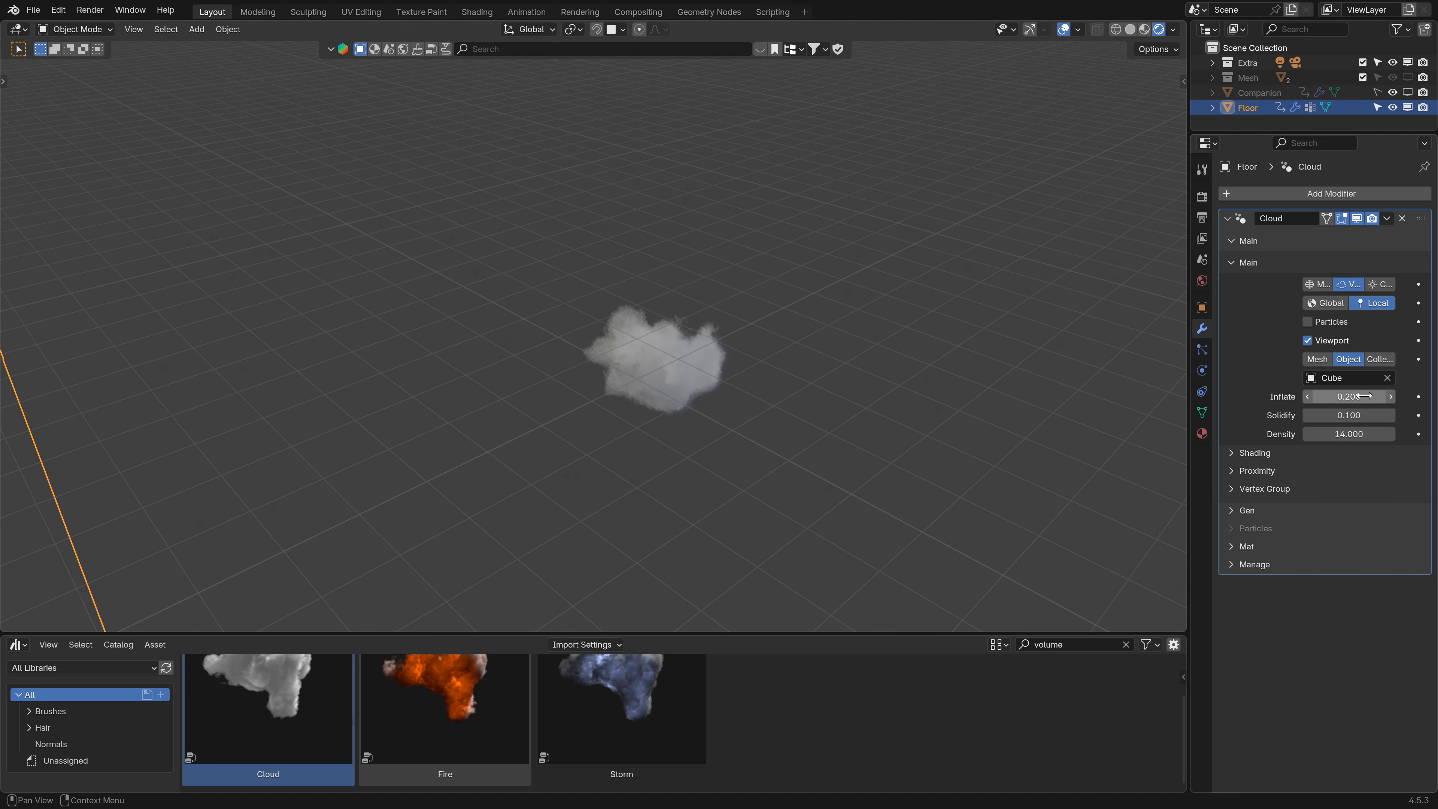
left_click(1347, 378)
left_click(1298, 452)
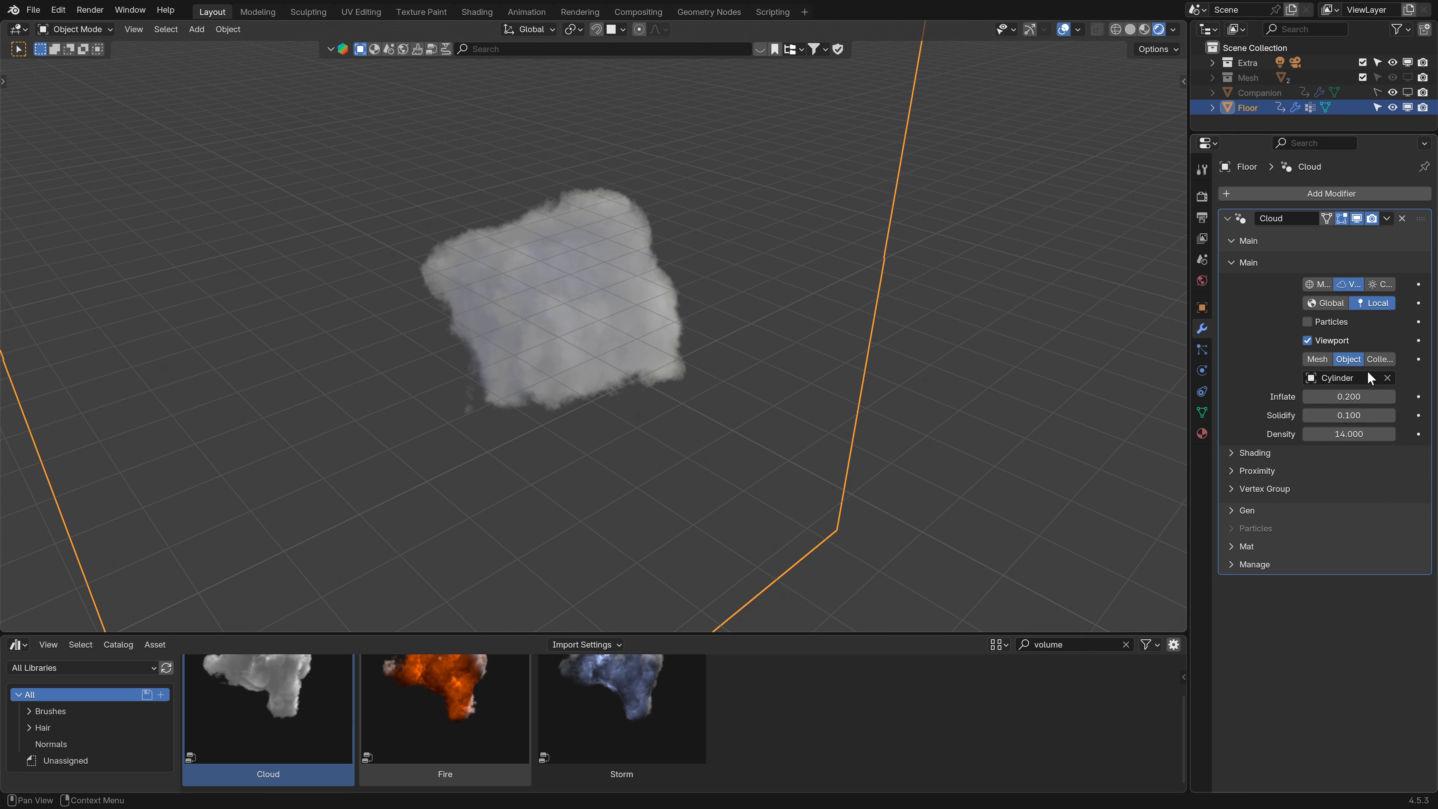
- Set the cloud's source to Collection and choose the Mesh collection
left_click(1387, 378)
left_click(1380, 359)
left_click(1345, 378)
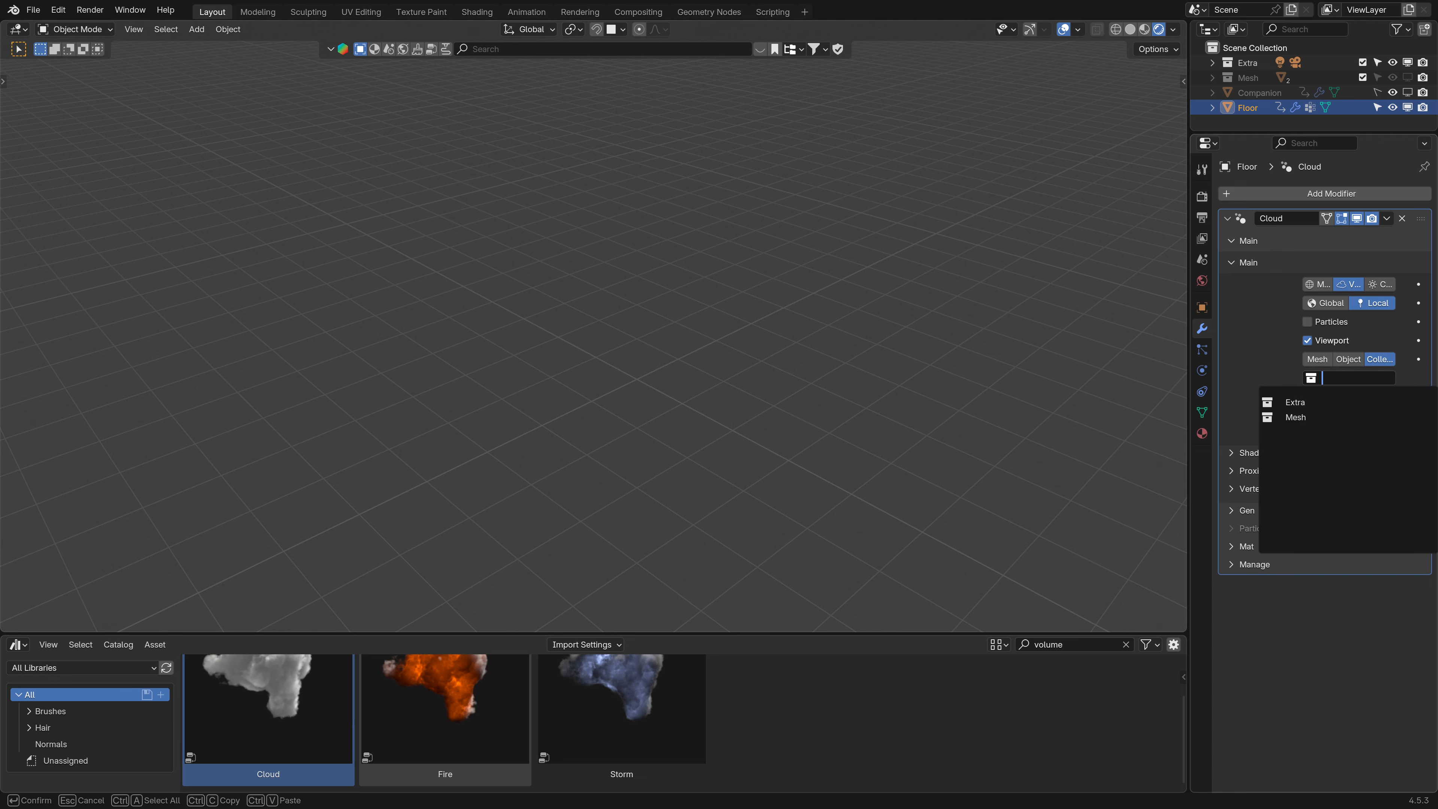
left_click(1302, 417)
middle_click_drag(651, 300, 651, 334)
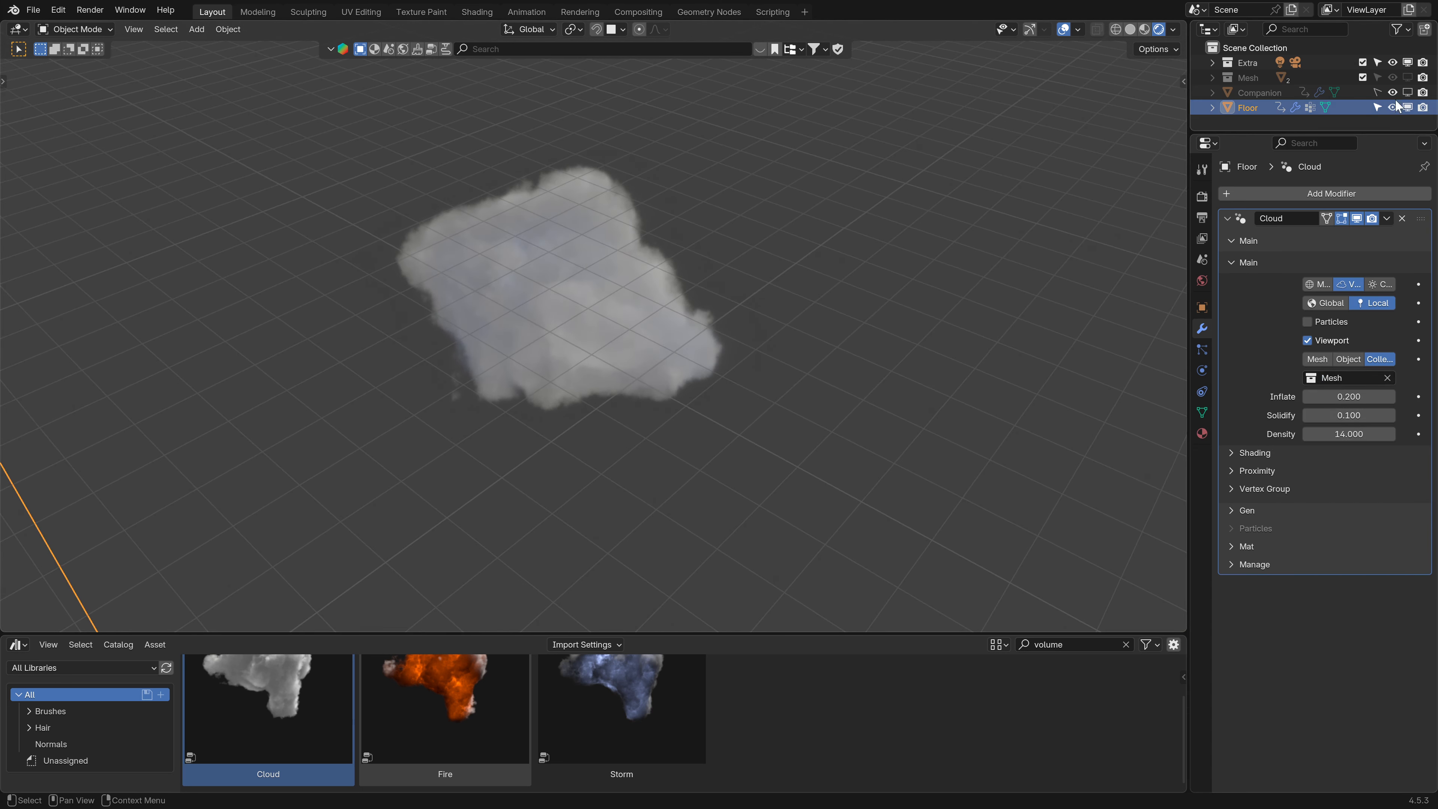
- Show the Mesh collection again and switch the cloud's source back to Mesh
left_click(1408, 78)
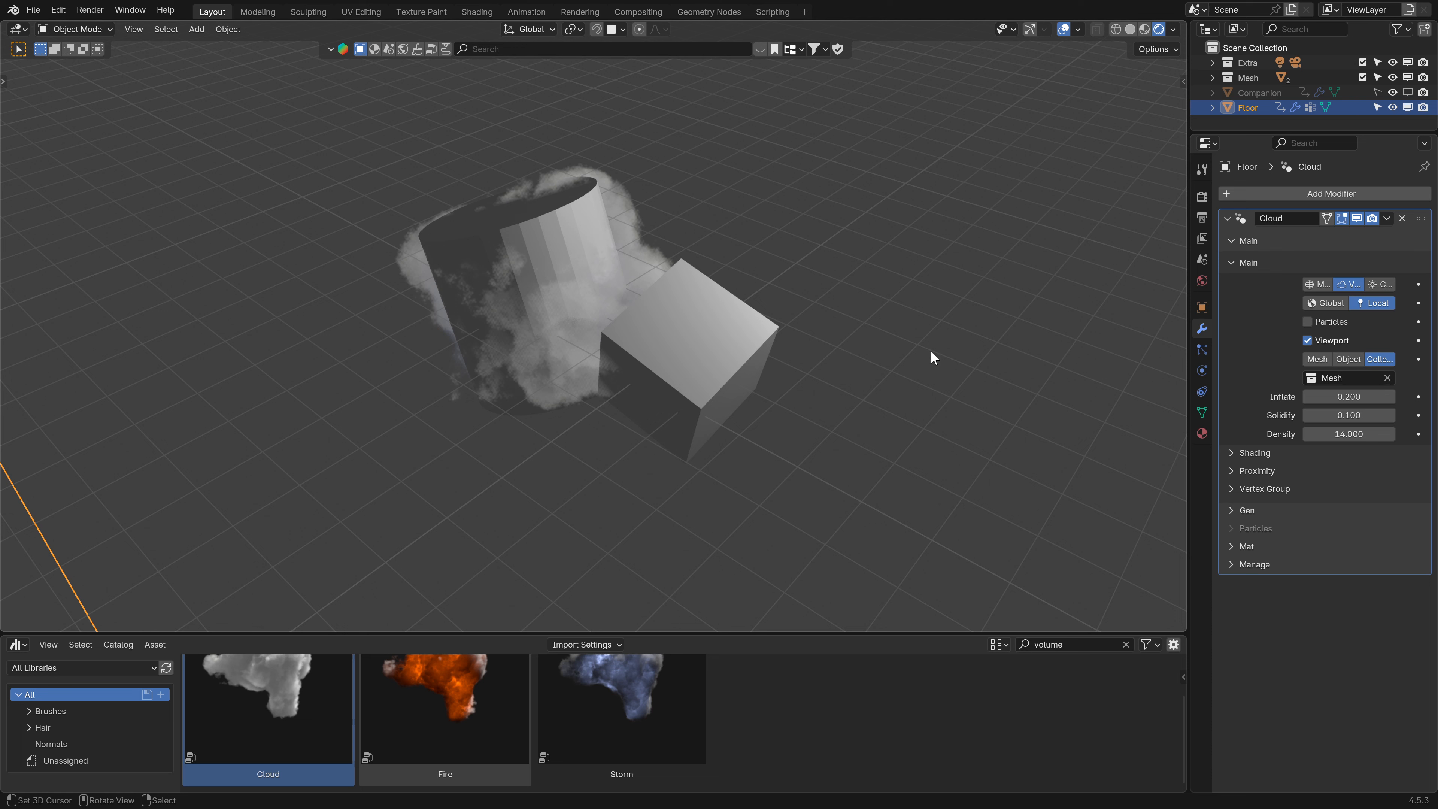
left_click(1386, 378)
left_click(1320, 360)
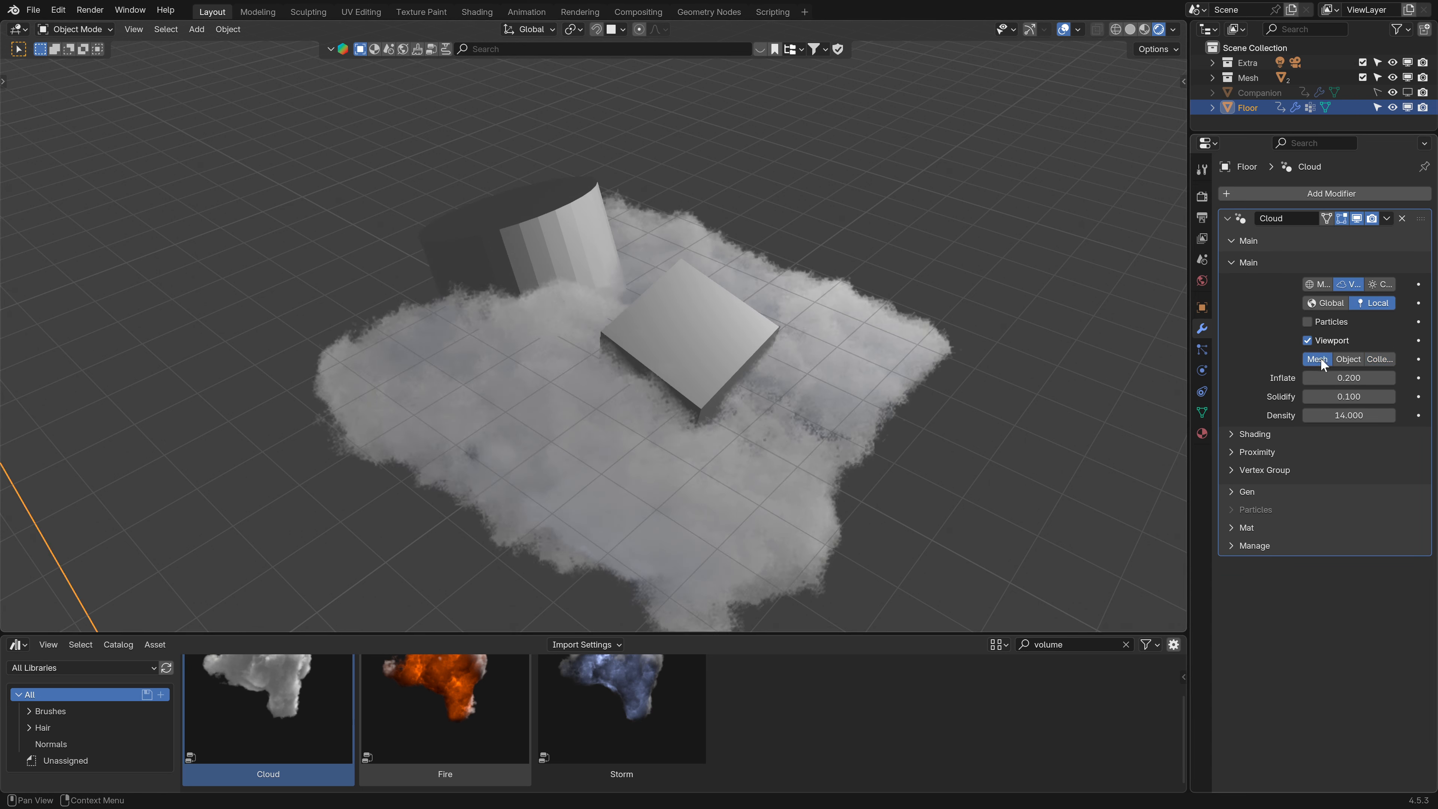
- Toggle the cloud's Viewport option off and on, and set its display mode to the C option
middle_click_drag(764, 418, 719, 417)
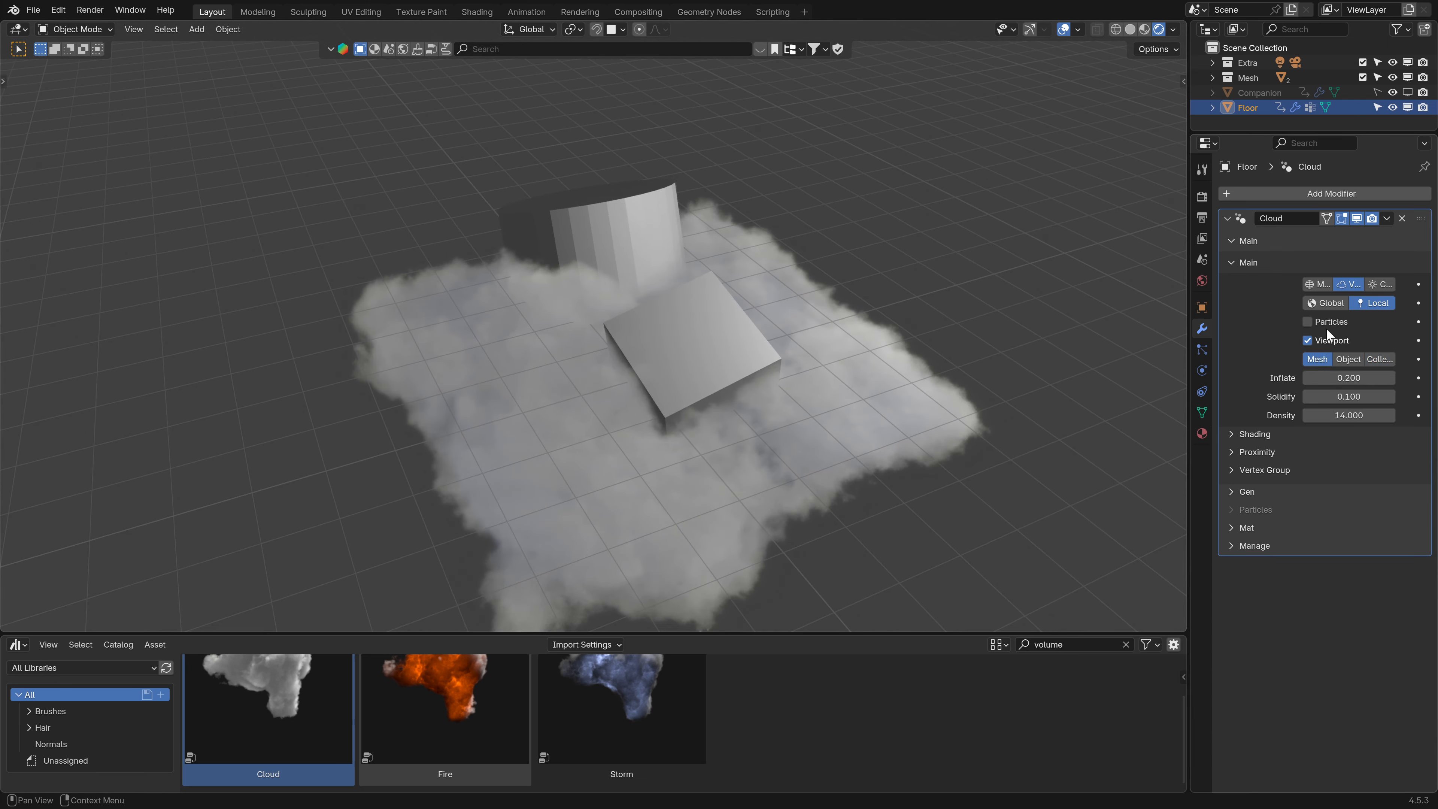
left_click(1307, 340)
left_click(1309, 341)
left_click(1315, 284)
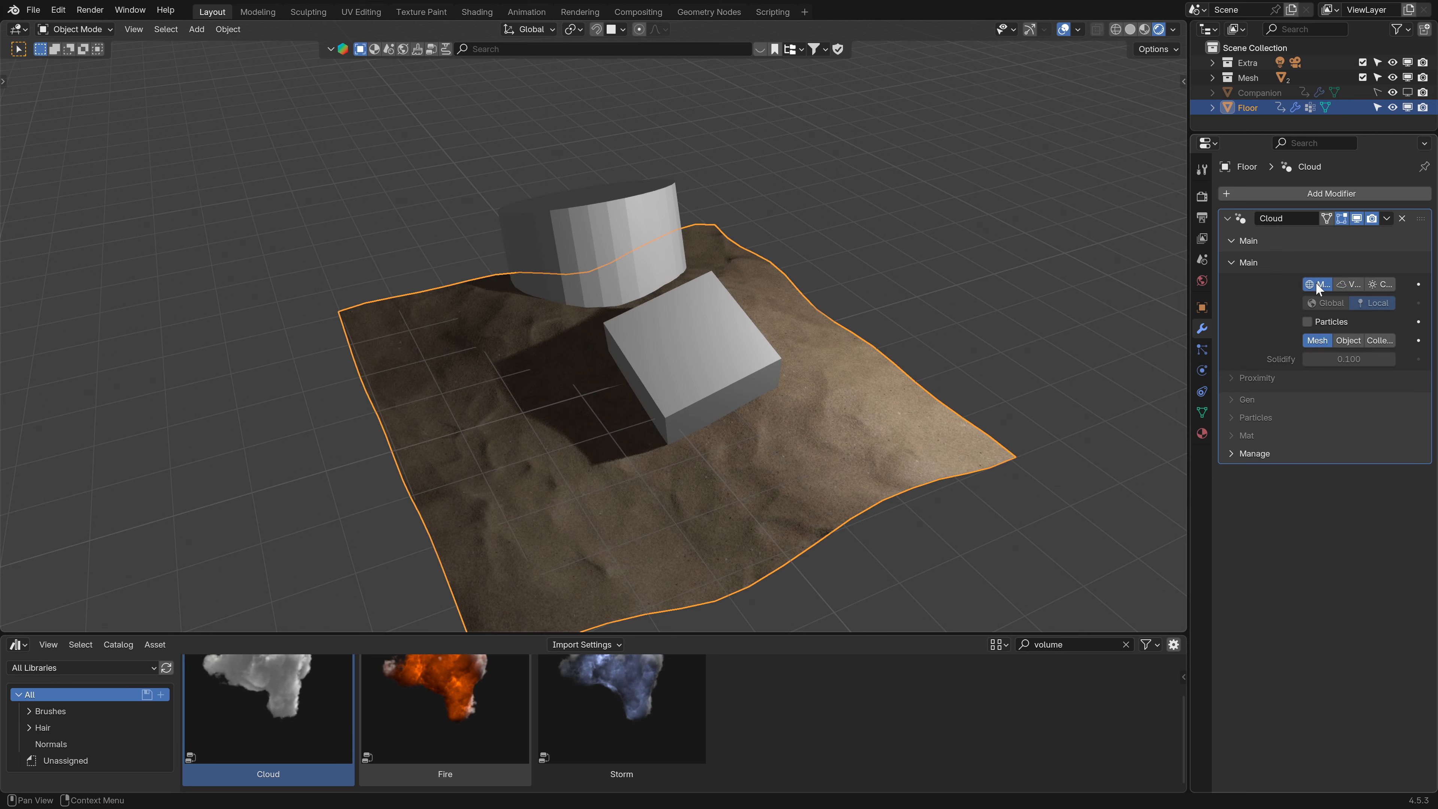
left_click(1378, 284)
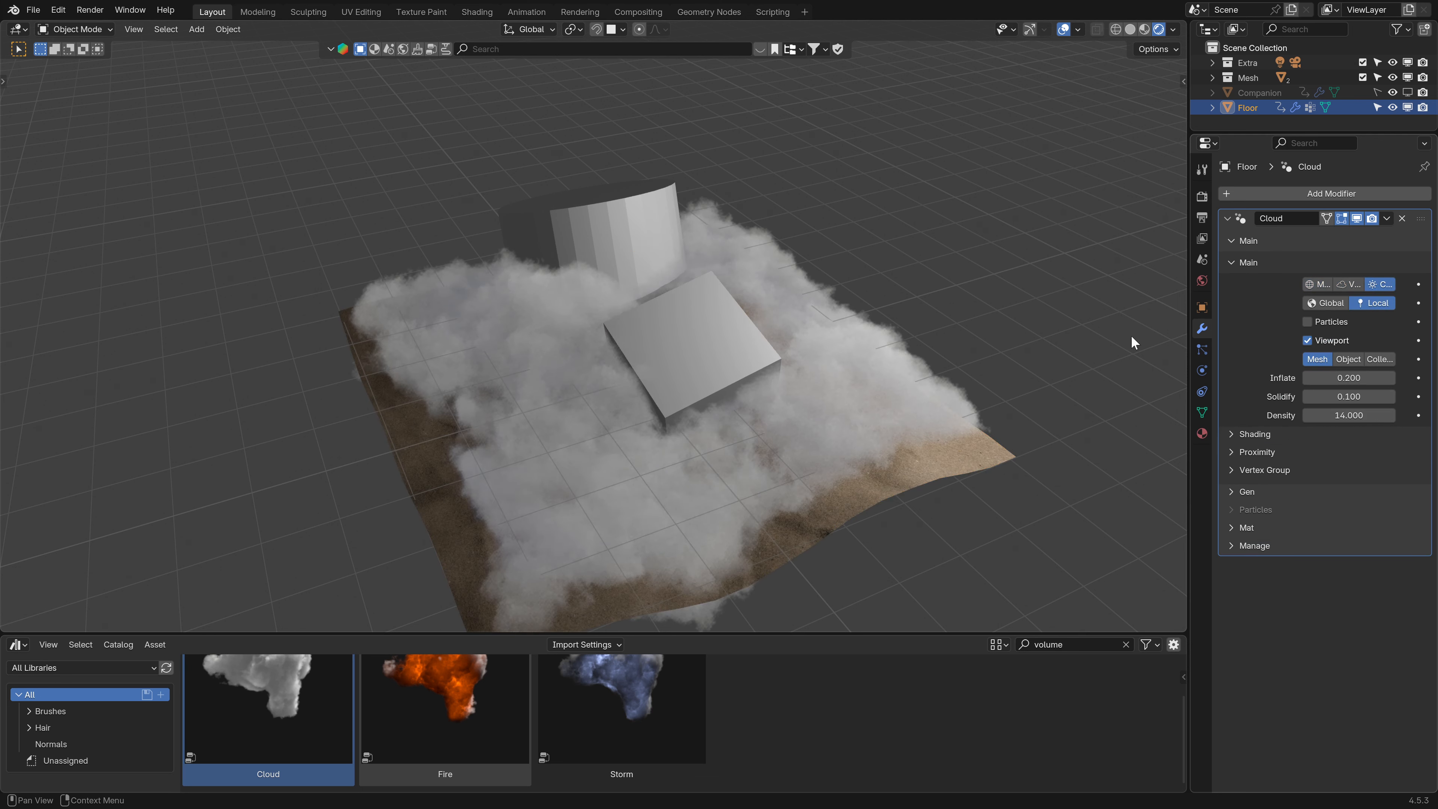
- Enlarge the asset browser area and turn off the cloud's Particles option
middle_click_drag(1132, 343, 747, 384)
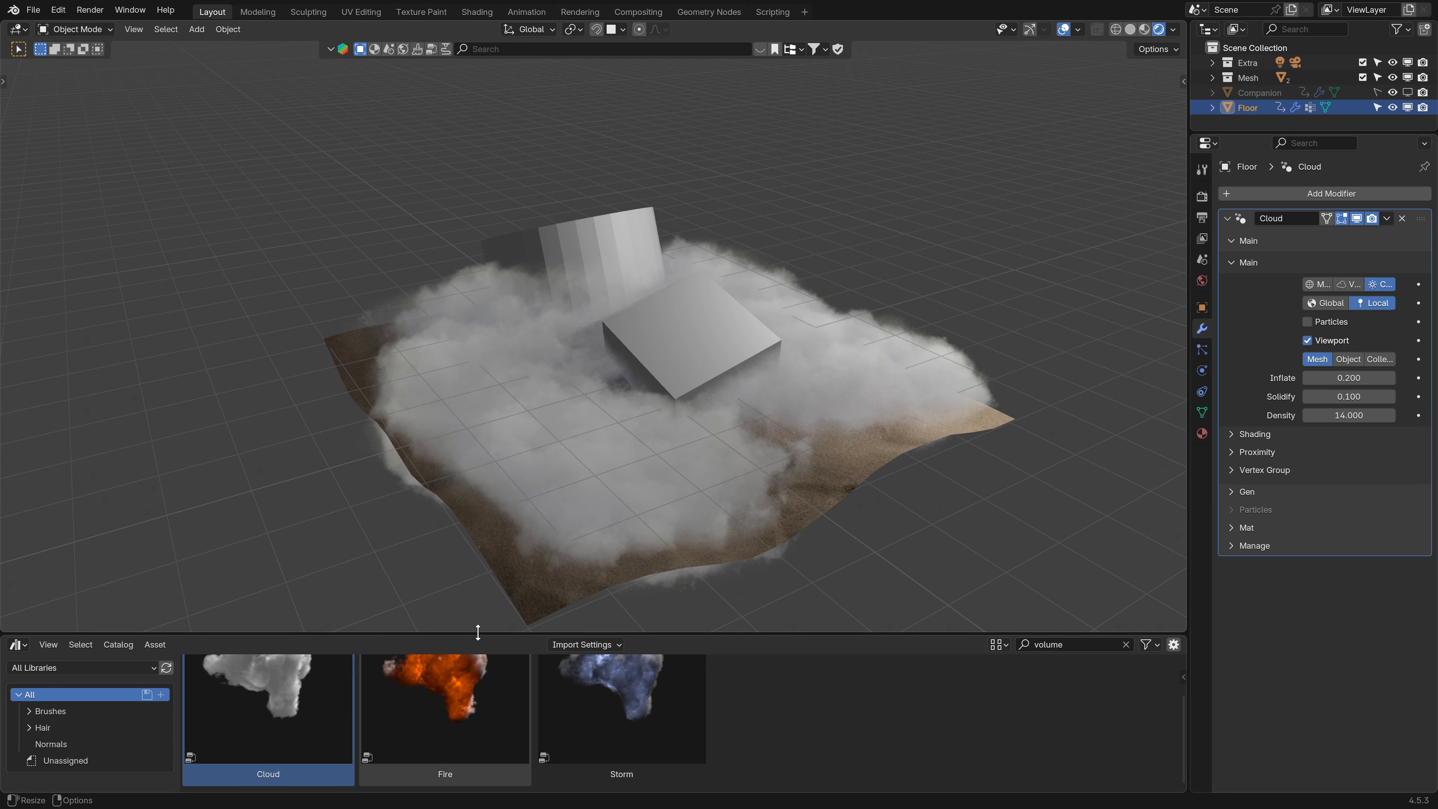
left_click_drag(478, 632, 478, 554)
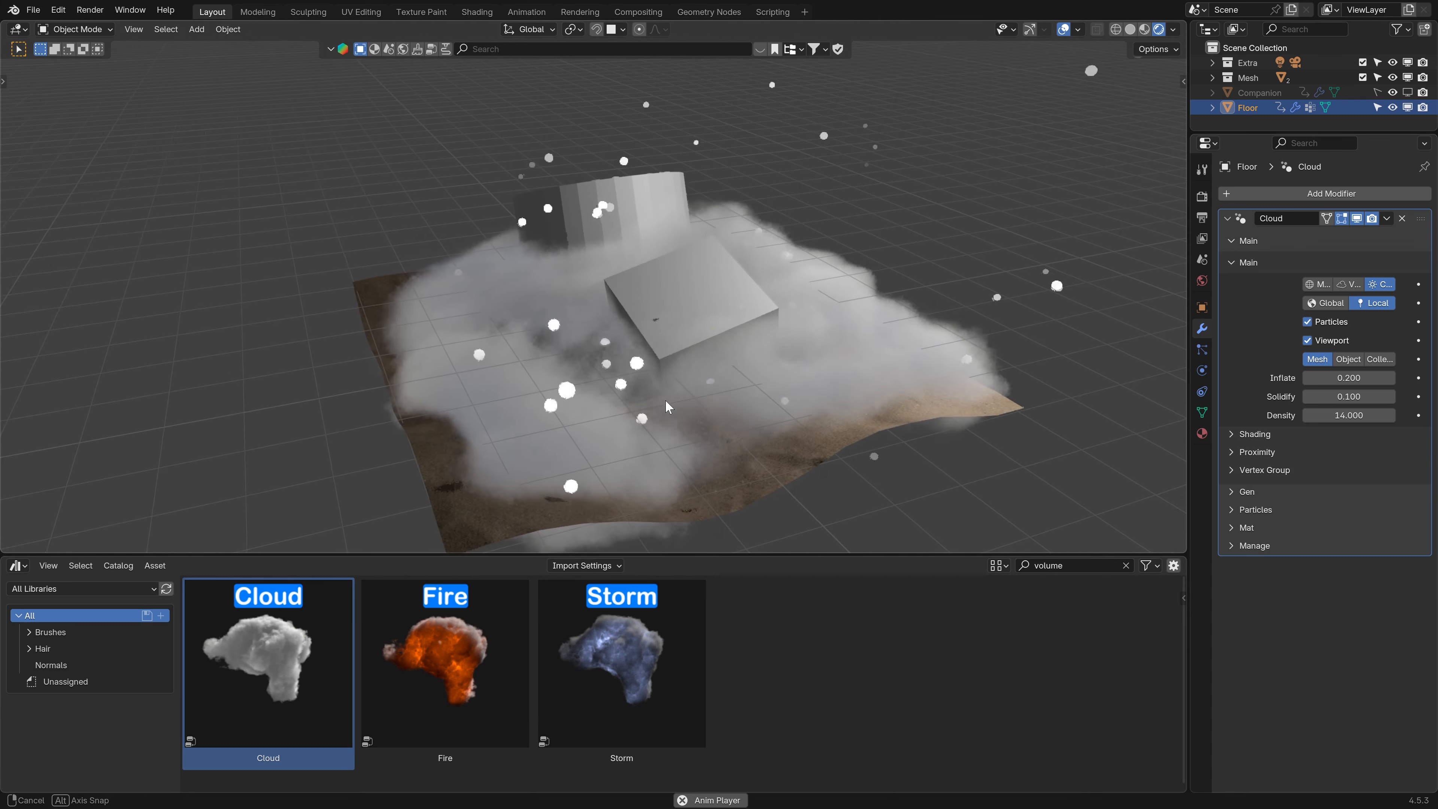
left_click(1307, 322)
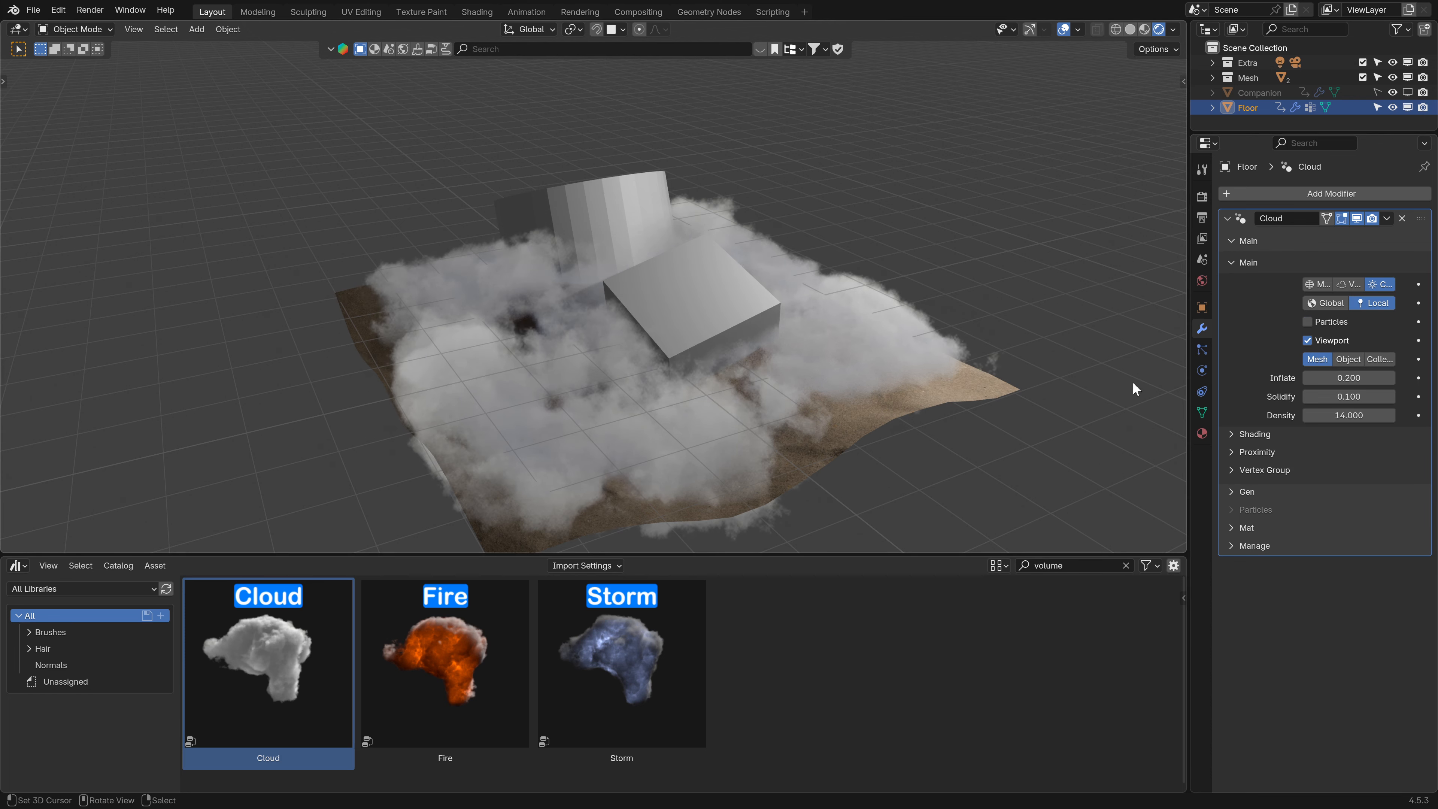
left_click_drag(1393, 379, 1422, 378)
key("Escape")
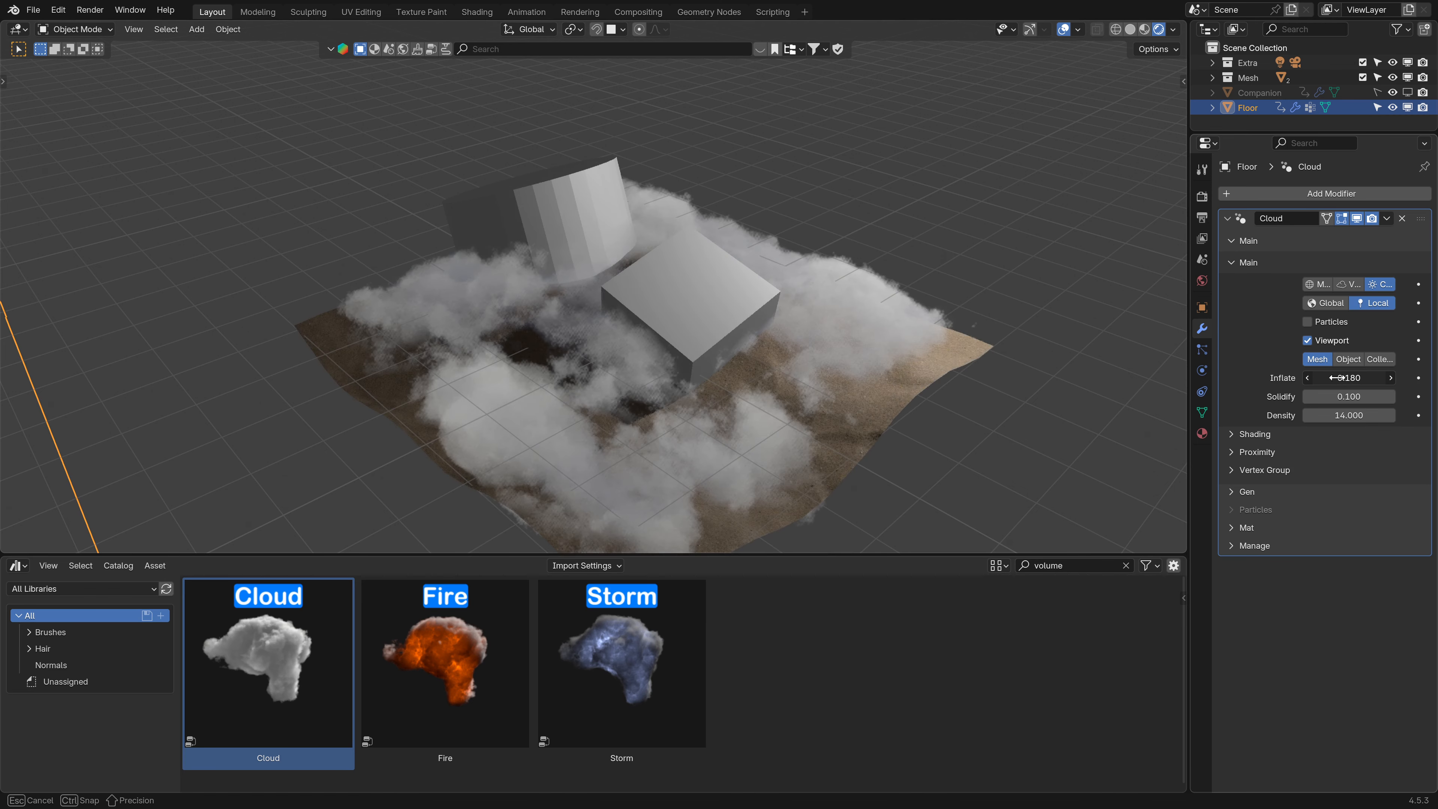
mouse_move(1337, 415)
left_mouse_down()
mouse_move(1354, 415)
mouse_move(1342, 415)
left_mouse_up()
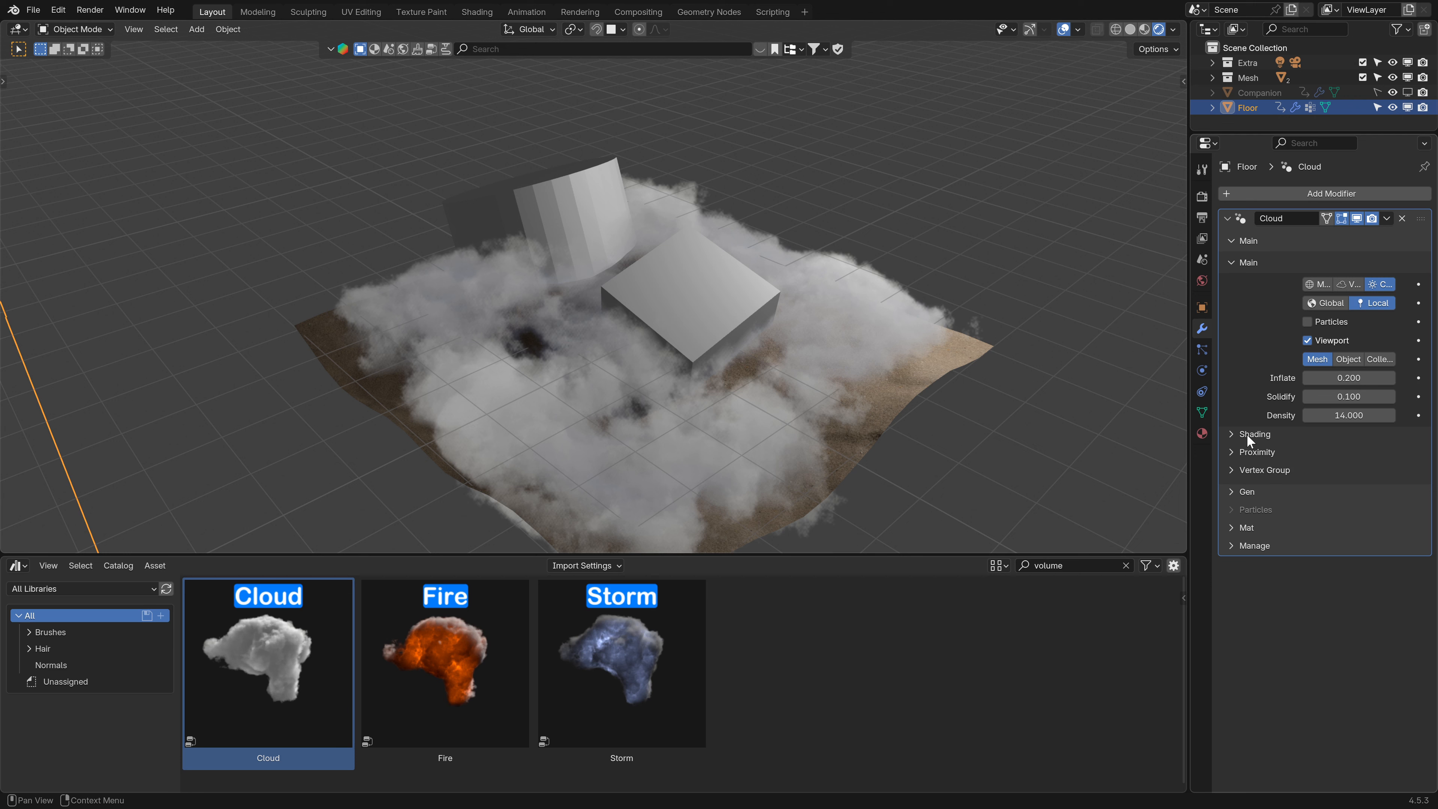
- Open the cloud's Shading settings and preview Noise, Base, Emission and Interior Band changes without keeping them
left_click(1241, 264)
left_click(1239, 282)
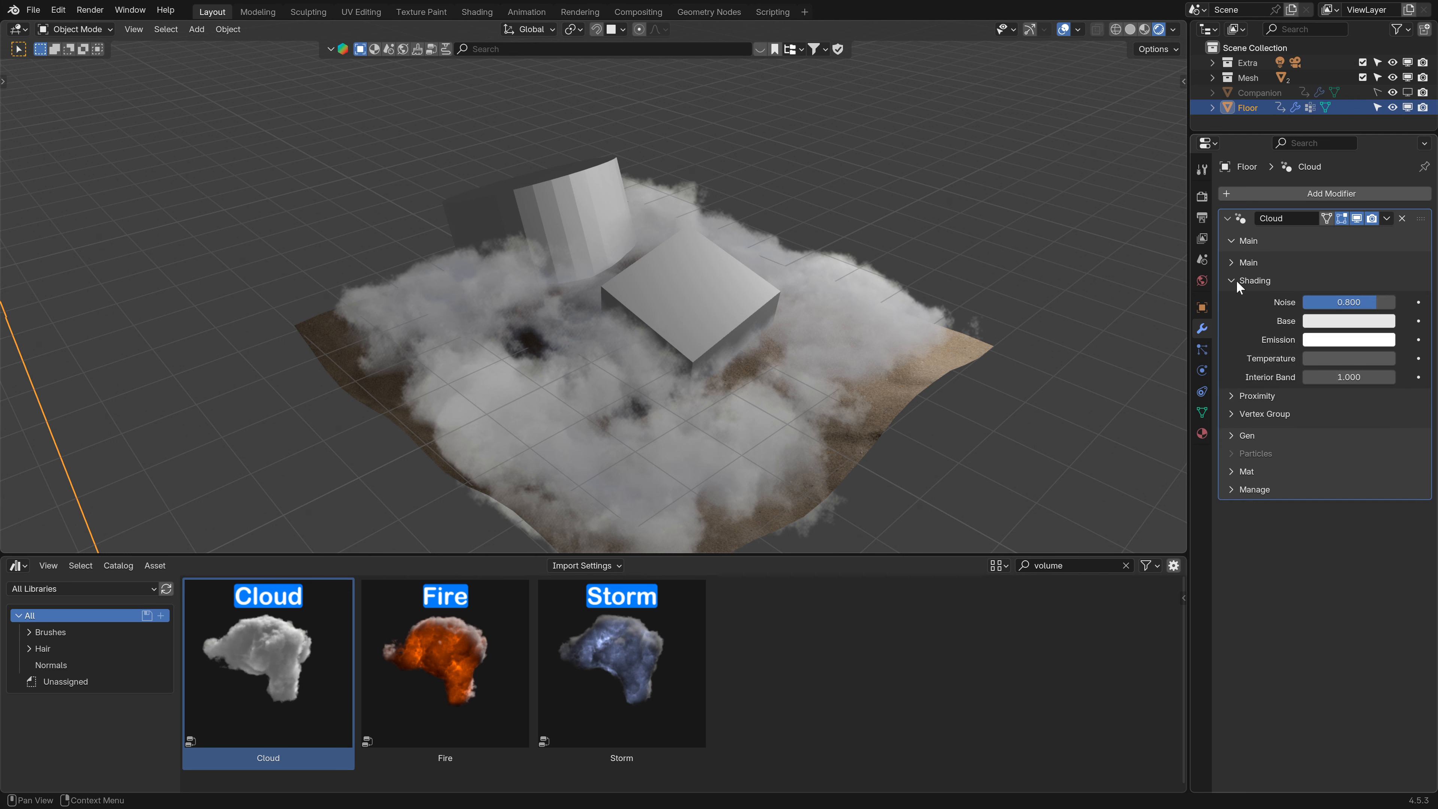
left_click_drag(1356, 305, 1325, 305)
left_click(1321, 321)
mouse_move(1306, 161)
left_mouse_down()
mouse_move(1287, 163)
mouse_move(1301, 146)
left_mouse_up()
key("Escape")
left_click(1340, 340)
key("Escape")
left_click_drag(1349, 376, 1384, 377)
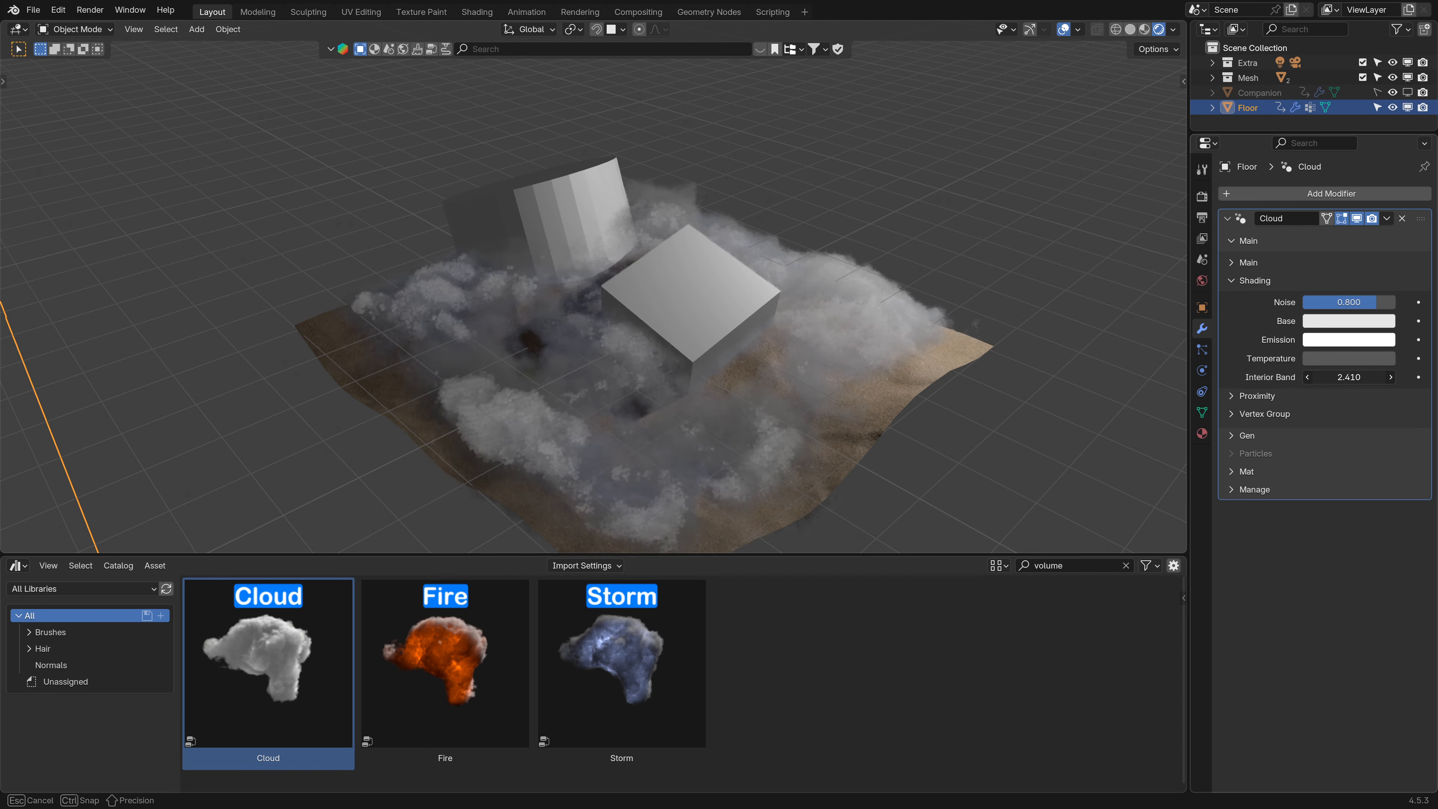
key("Escape")
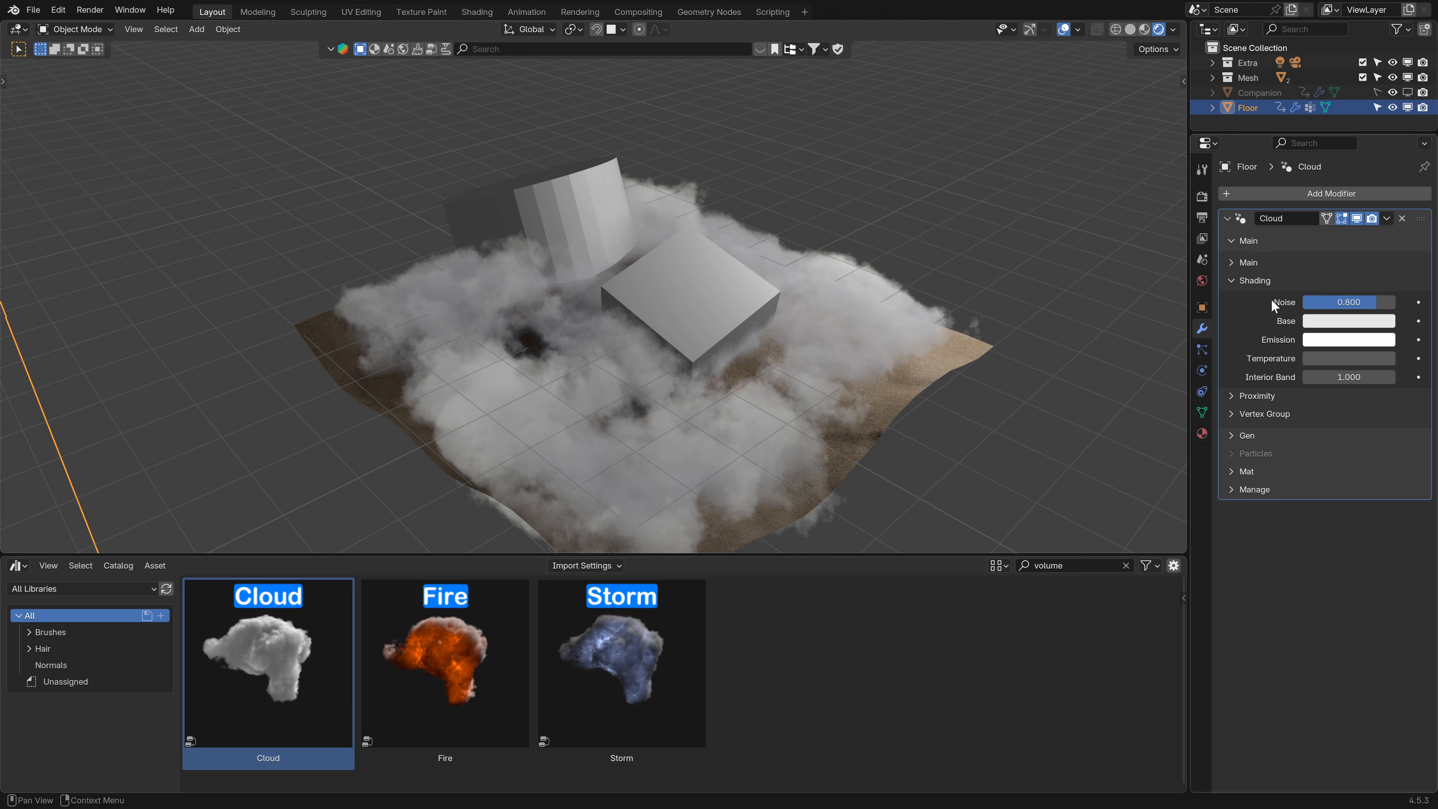
- Check the cloud's material panel and load the Cloud.000 material into the floor's empty material slot
left_click(1236, 474)
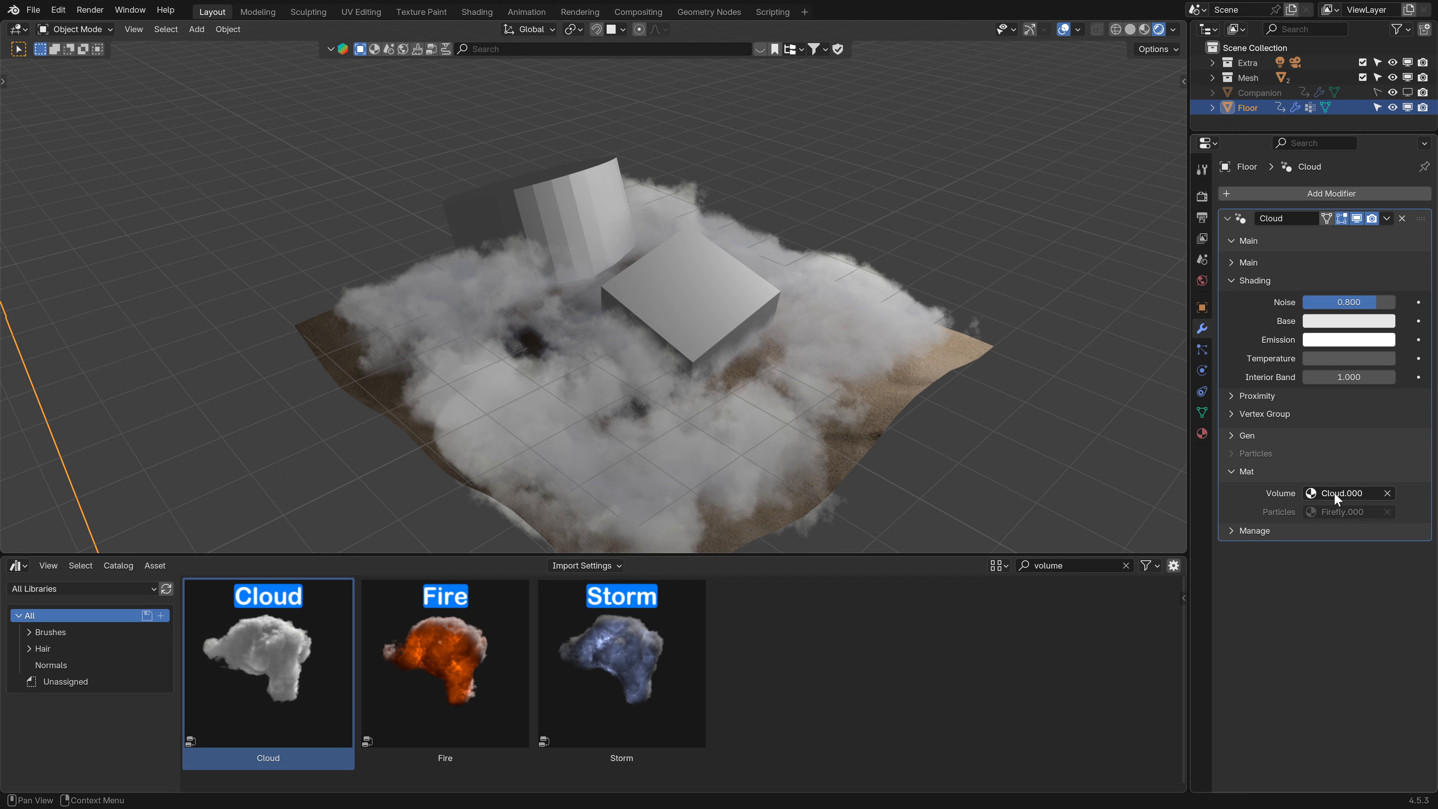
left_click(1235, 469)
left_click(1202, 433)
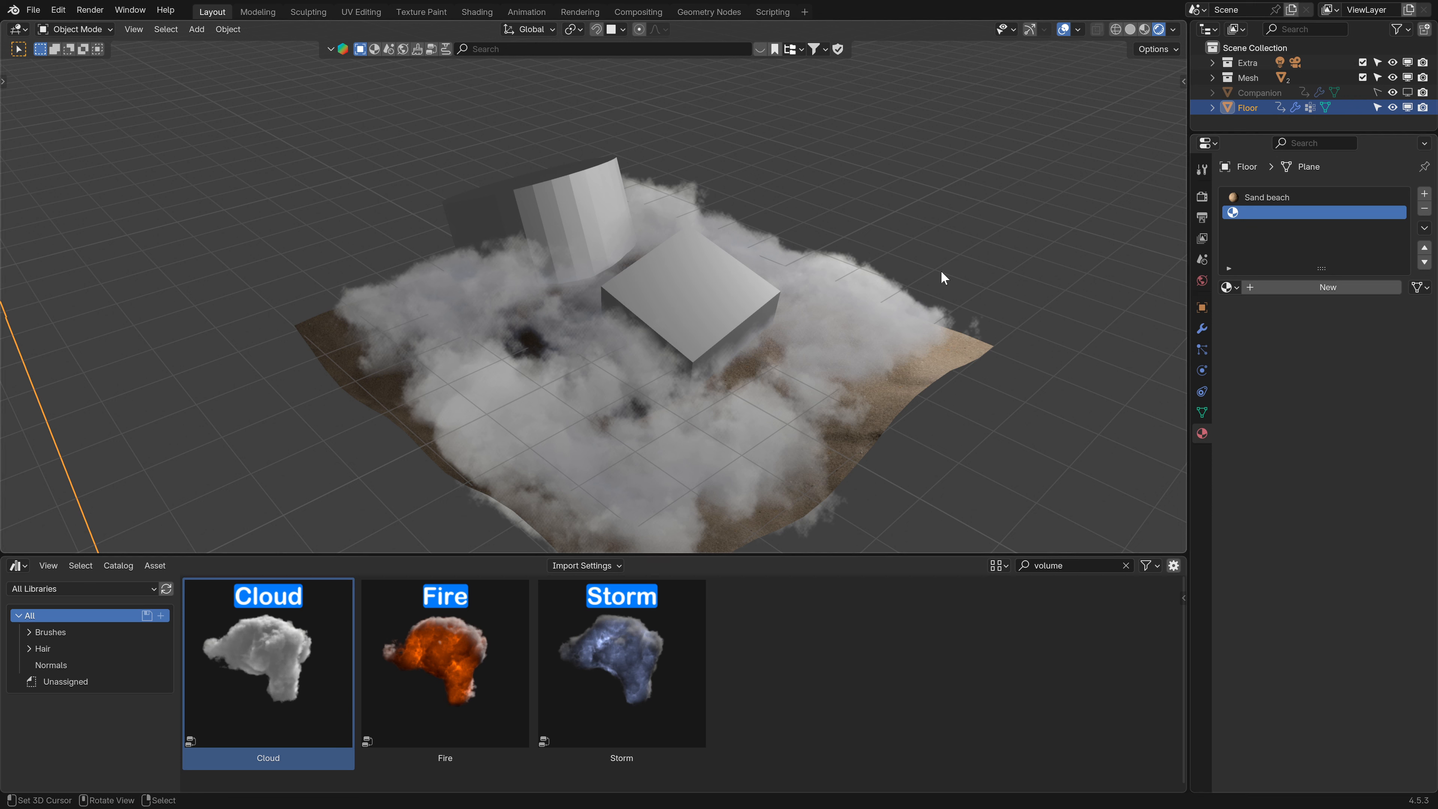
left_click(1228, 287)
left_click(1291, 311)
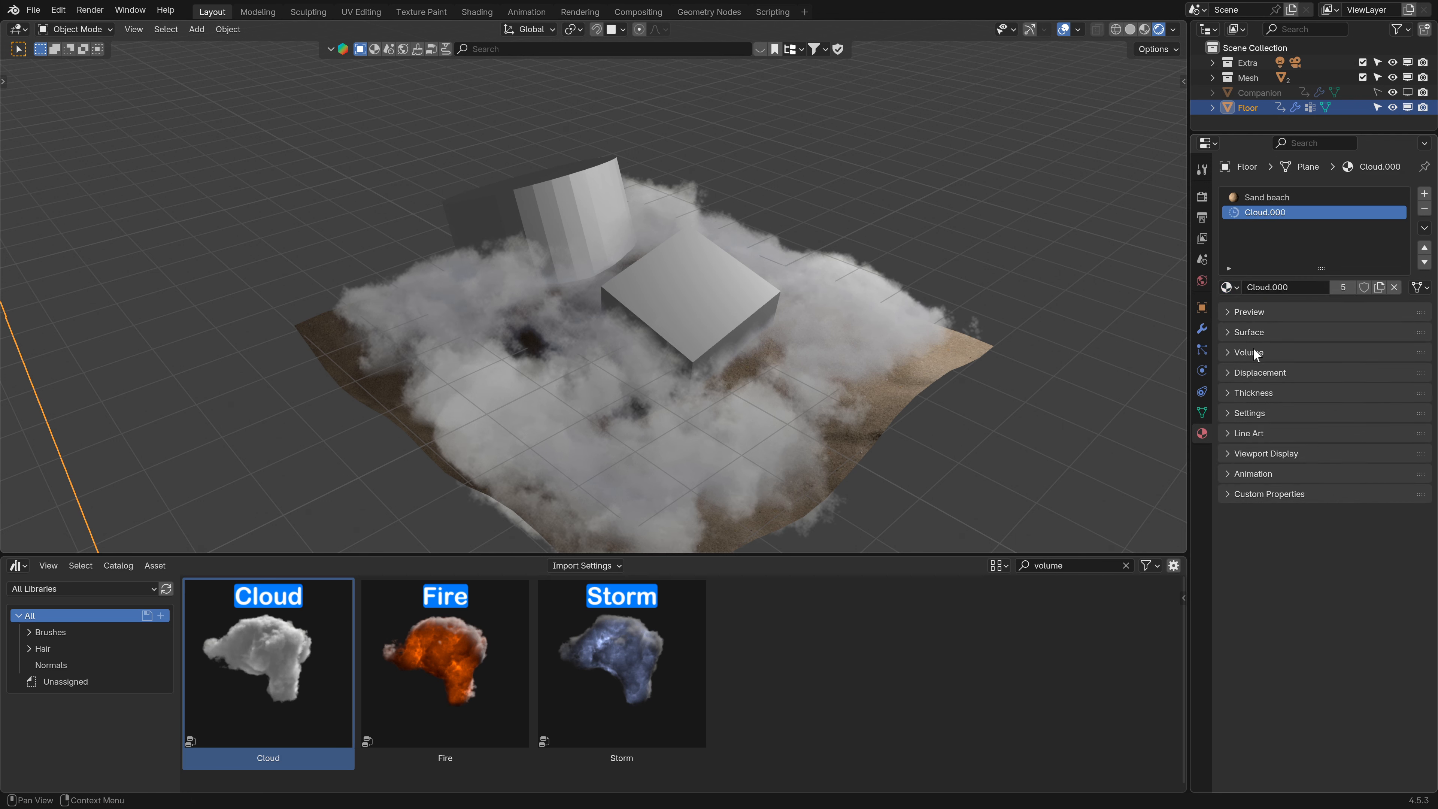
- Examine the Cloud.000 Volume settings, previewing Temperature and Temperature IB changes without keeping them
left_click(1232, 352)
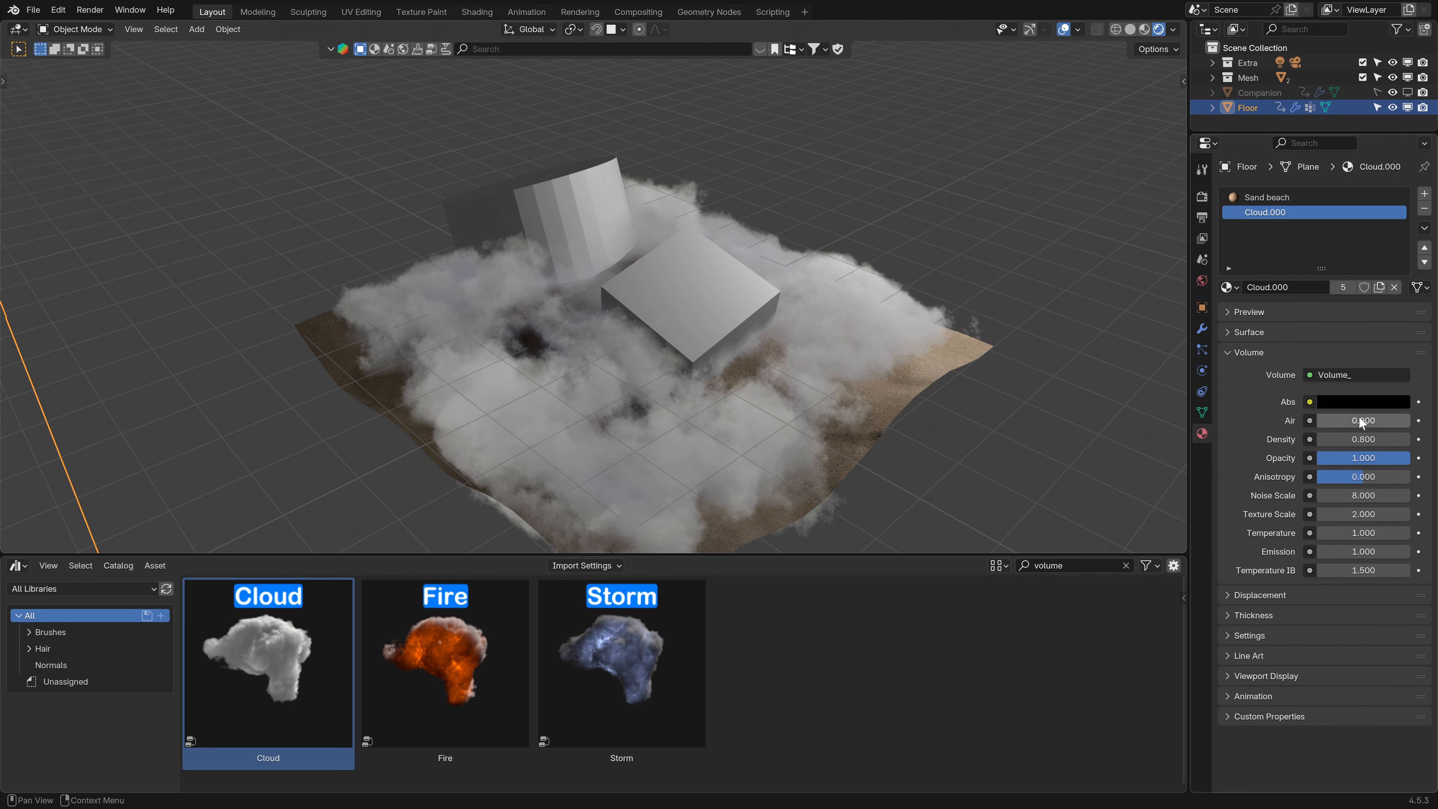
left_click_drag(1359, 420, 1364, 487)
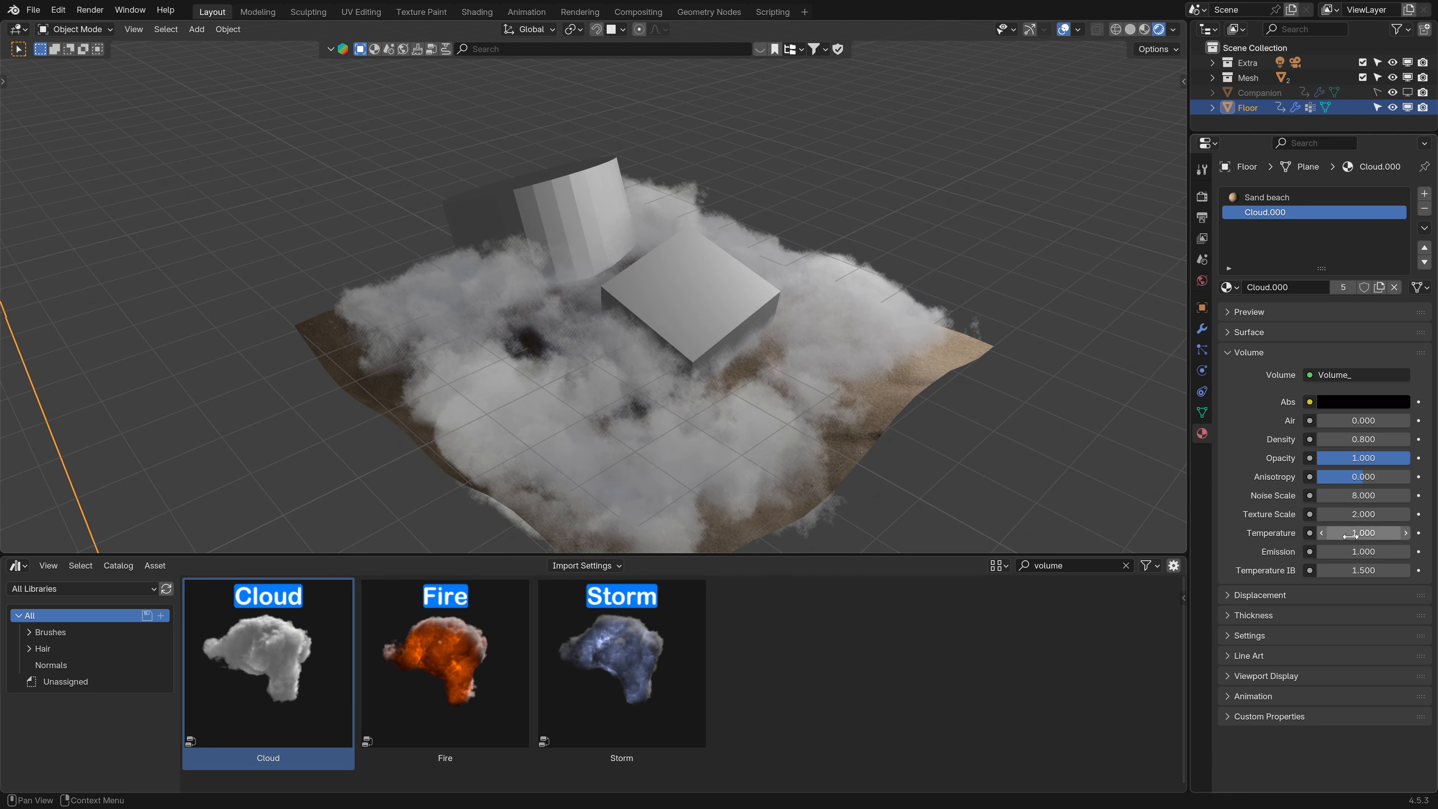
left_click_drag(1356, 533, 1409, 532)
key("Escape")
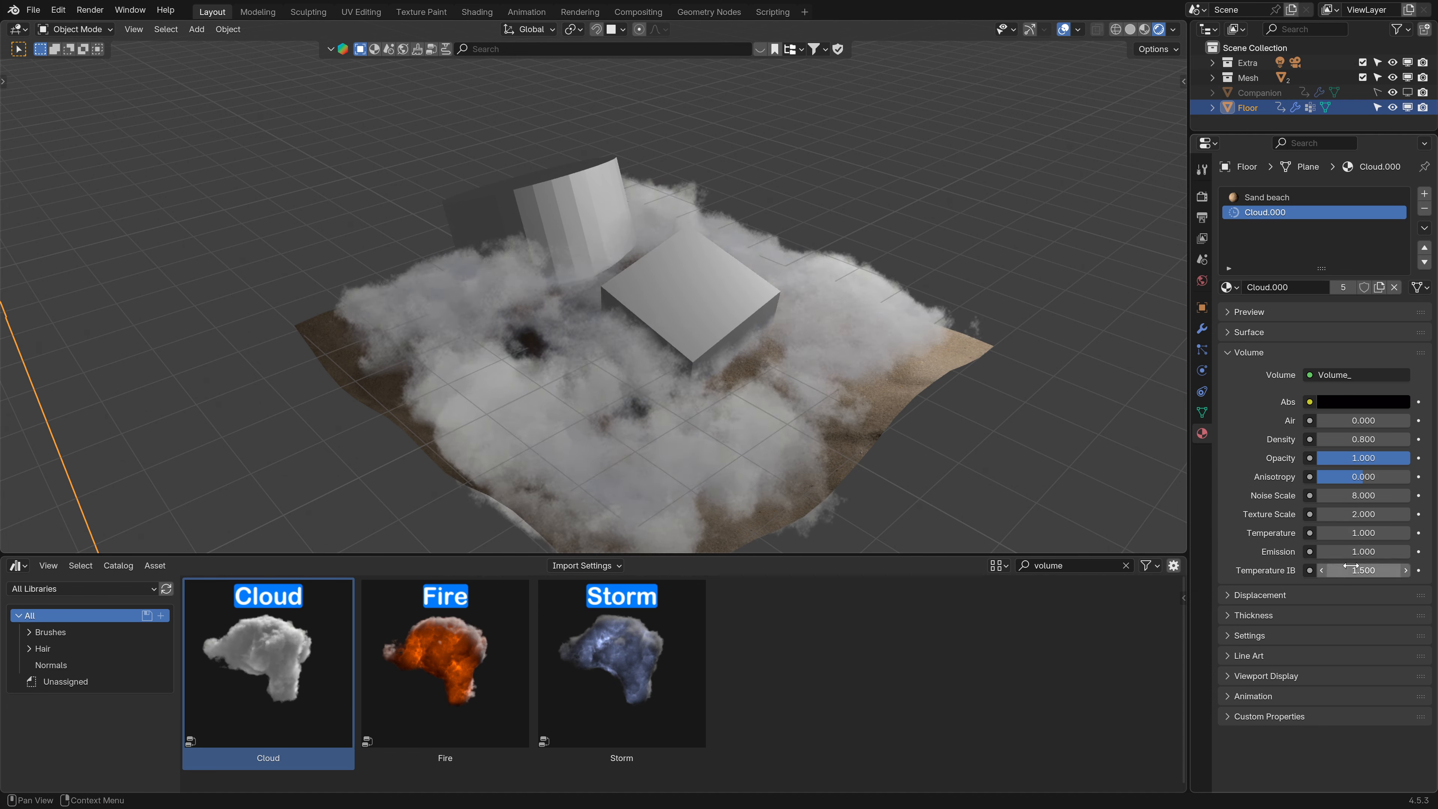
mouse_move(1366, 551)
left_mouse_down()
mouse_move(1382, 551)
mouse_move(1366, 572)
left_mouse_up()
key("Escape")
- Unlink the Cloud.000 material from the slot and return to the cloud modifier settings
left_click(1243, 352)
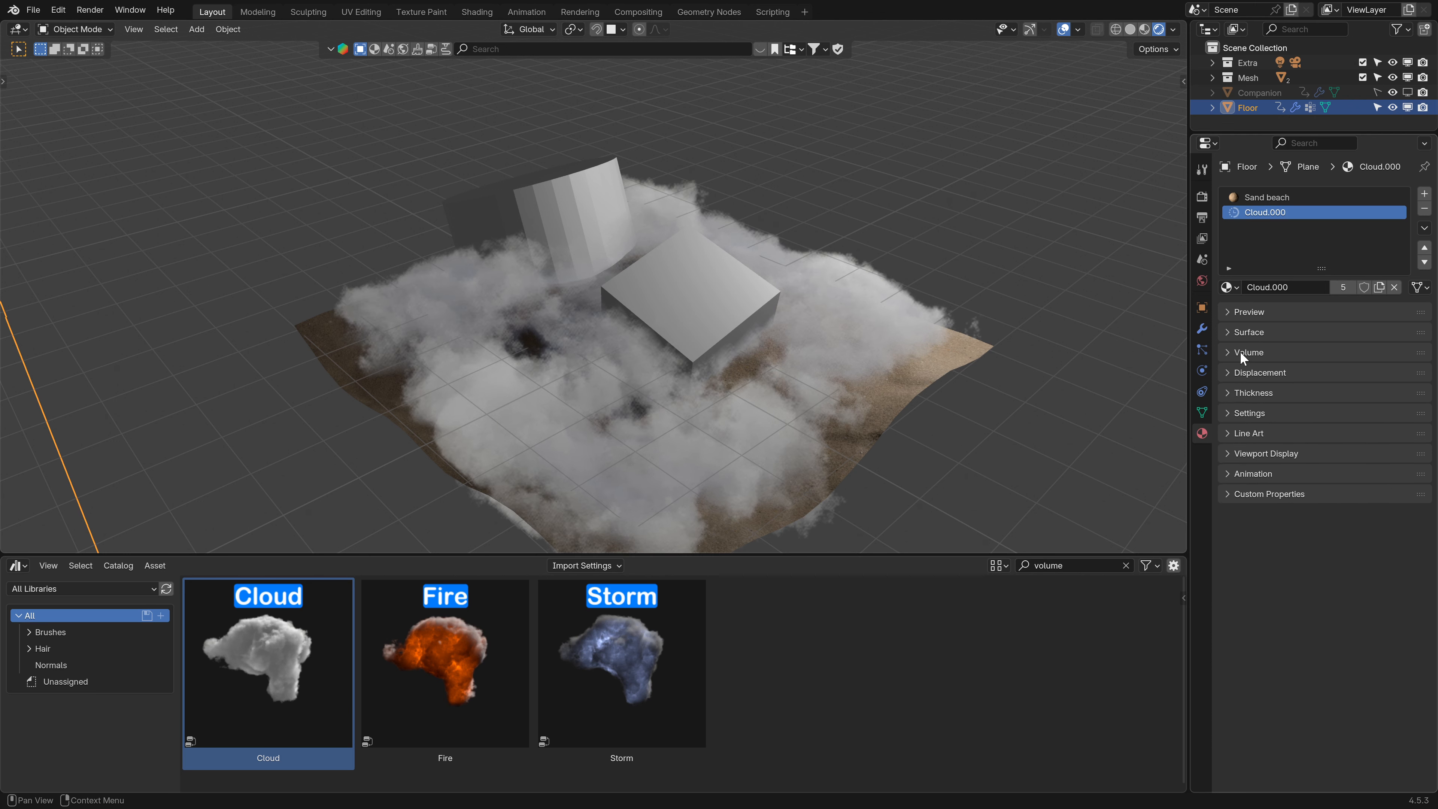
left_click(1395, 287)
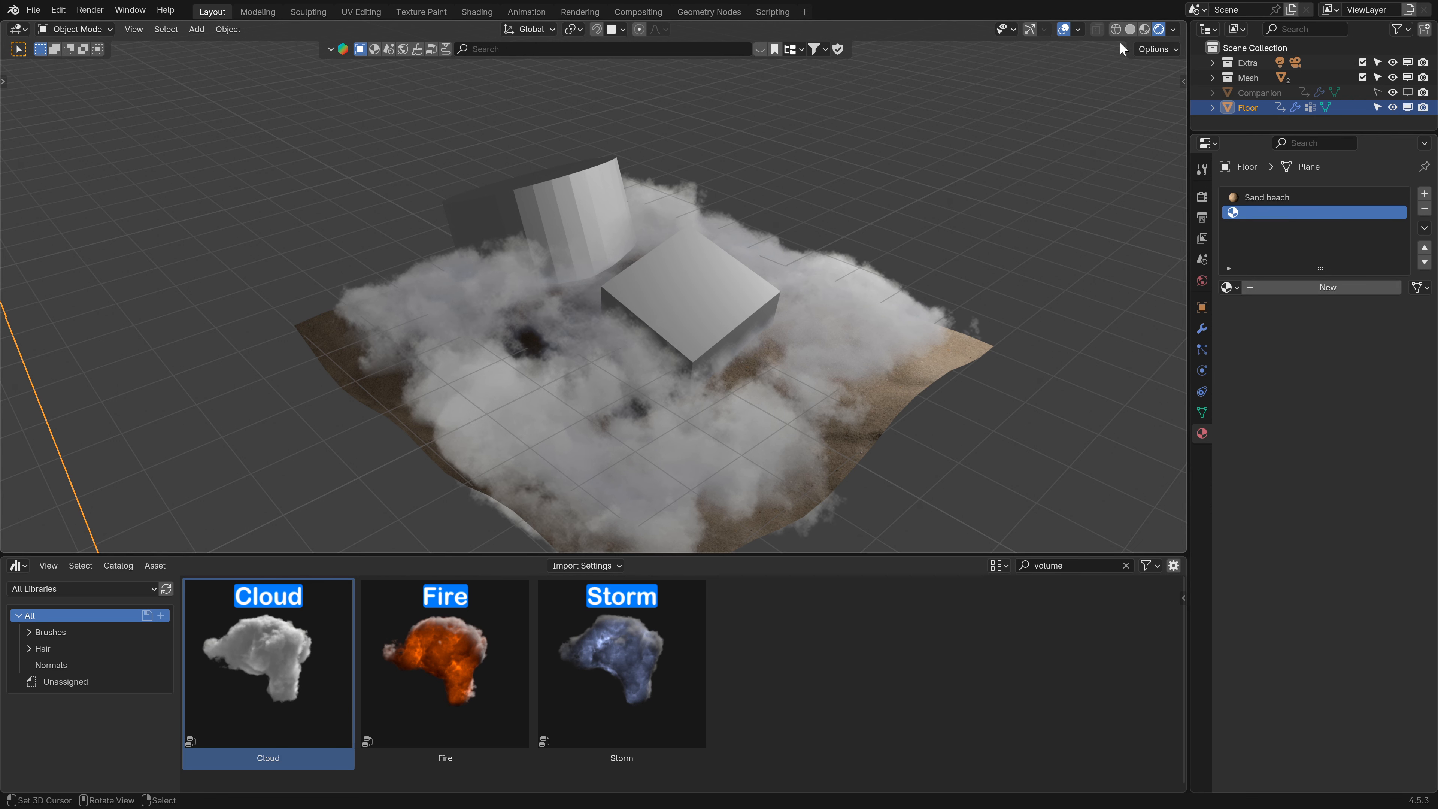
left_click(1201, 328)
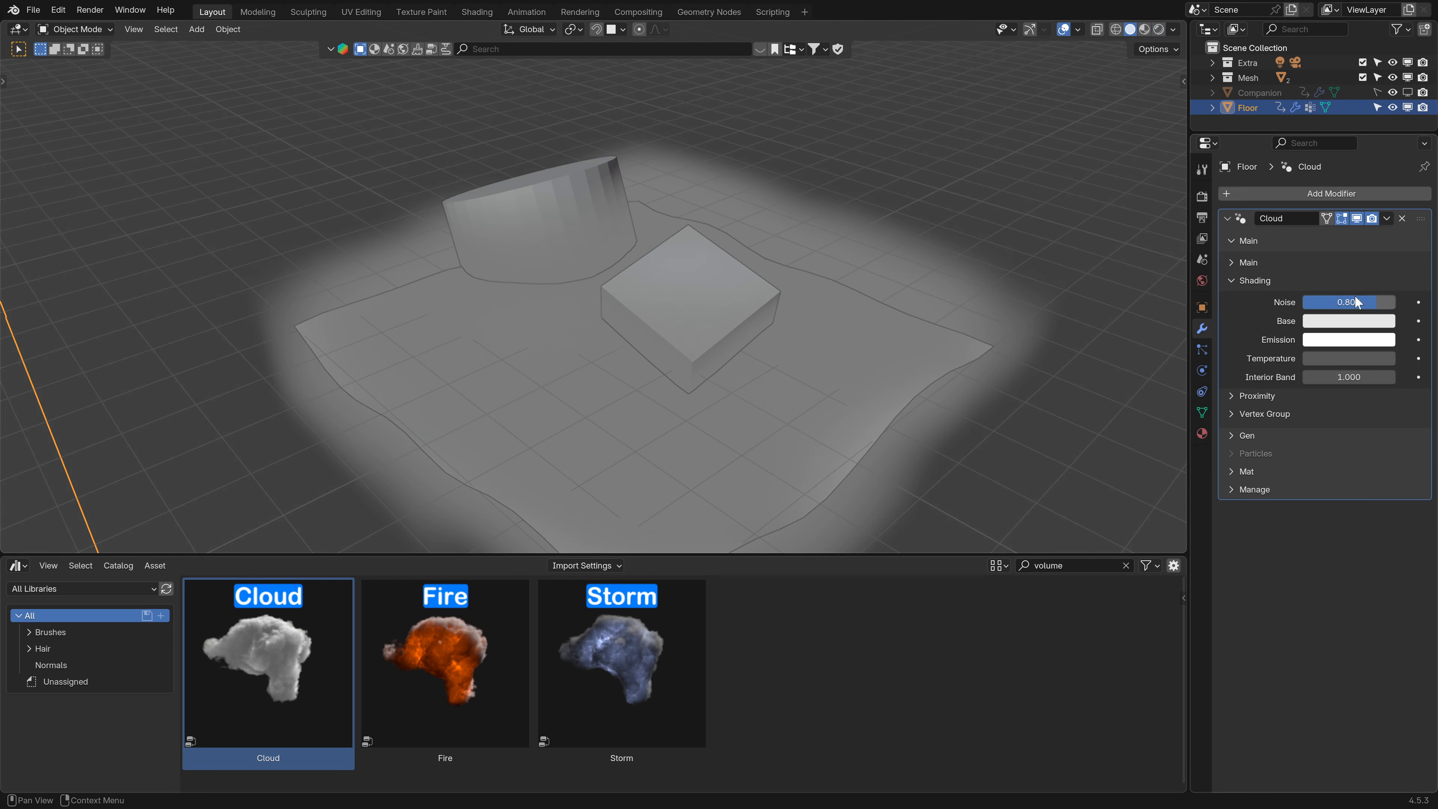
- Open the cloud's Proximity settings and switch the viewport back to rendered shading
left_click(1237, 282)
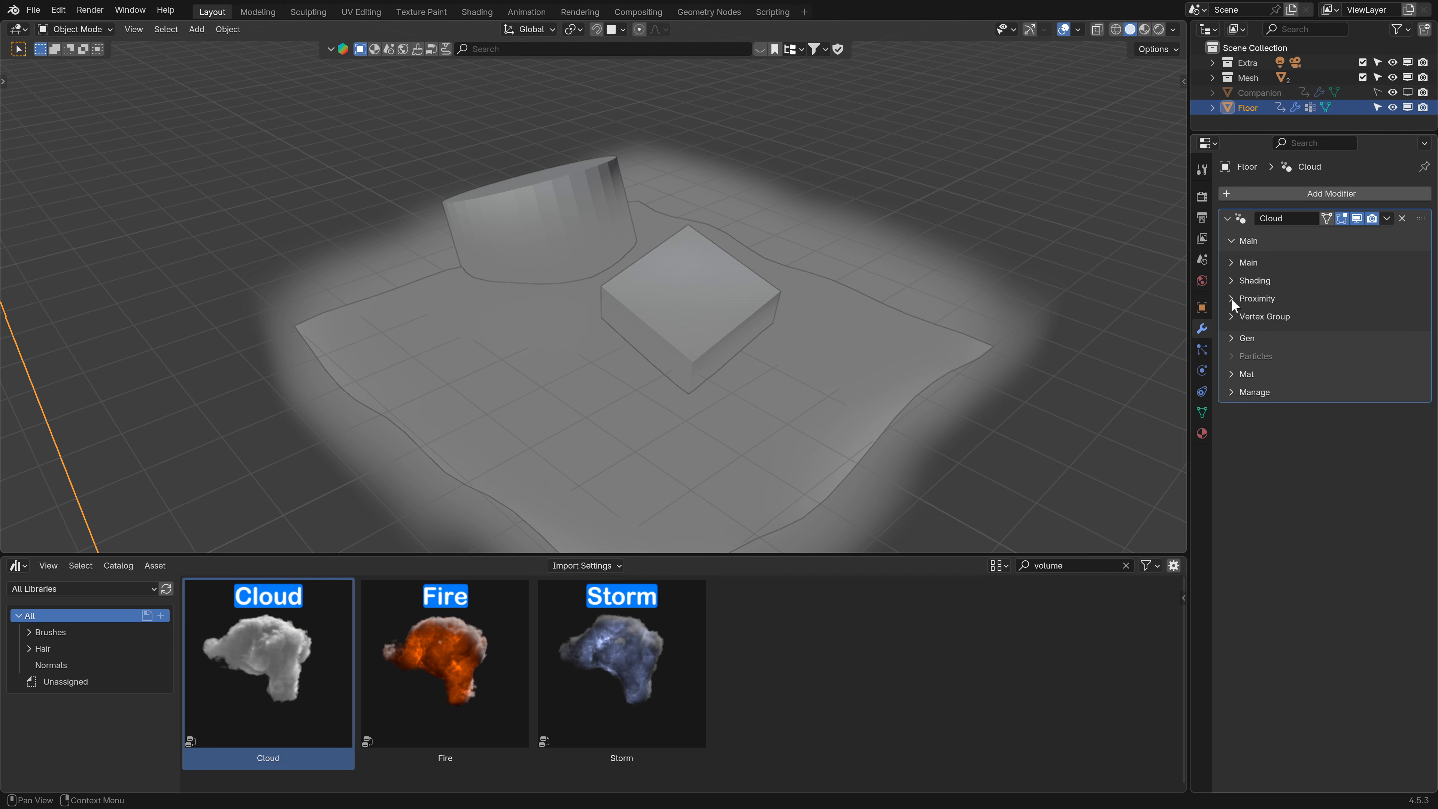
left_click(1232, 298)
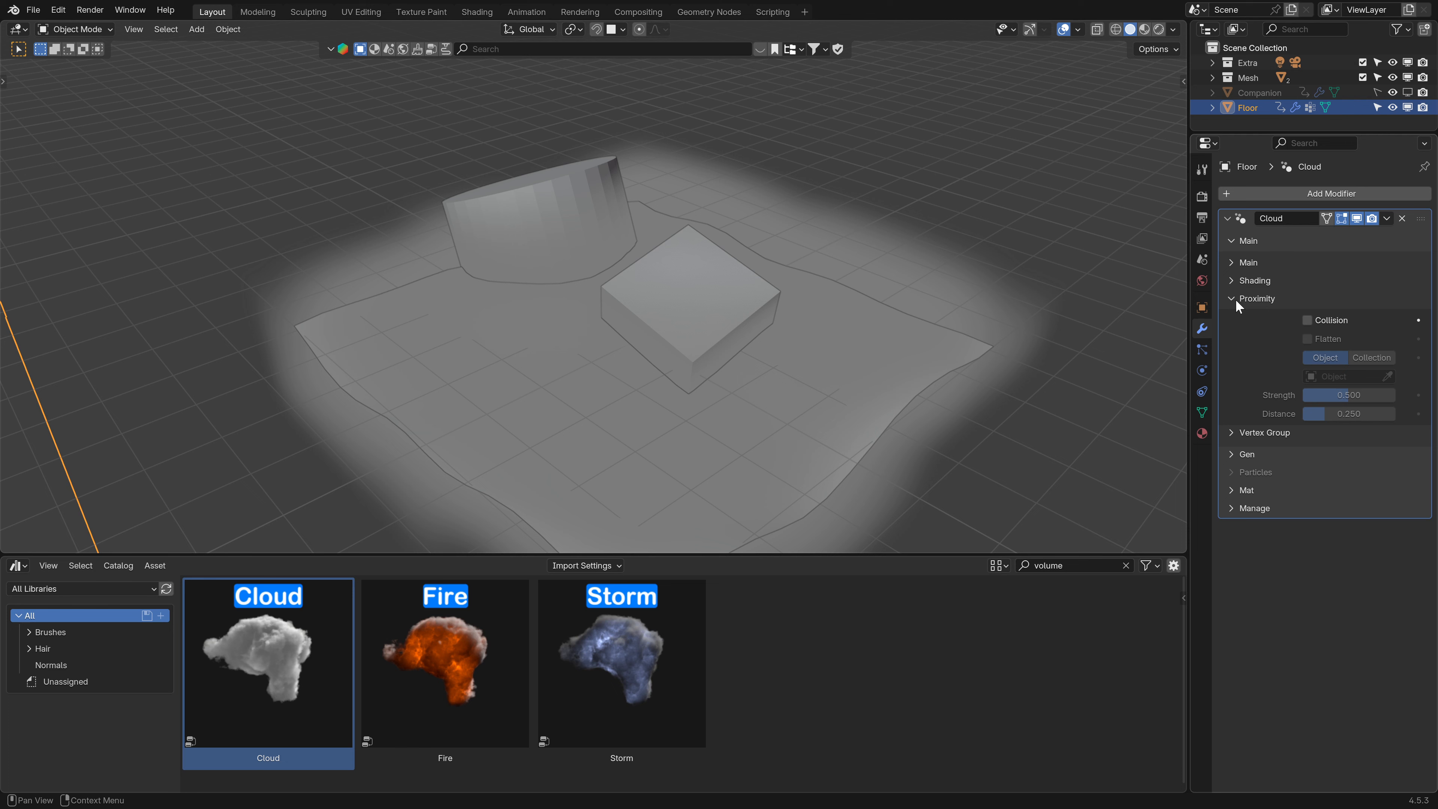
left_click(1146, 29)
left_click(1158, 29)
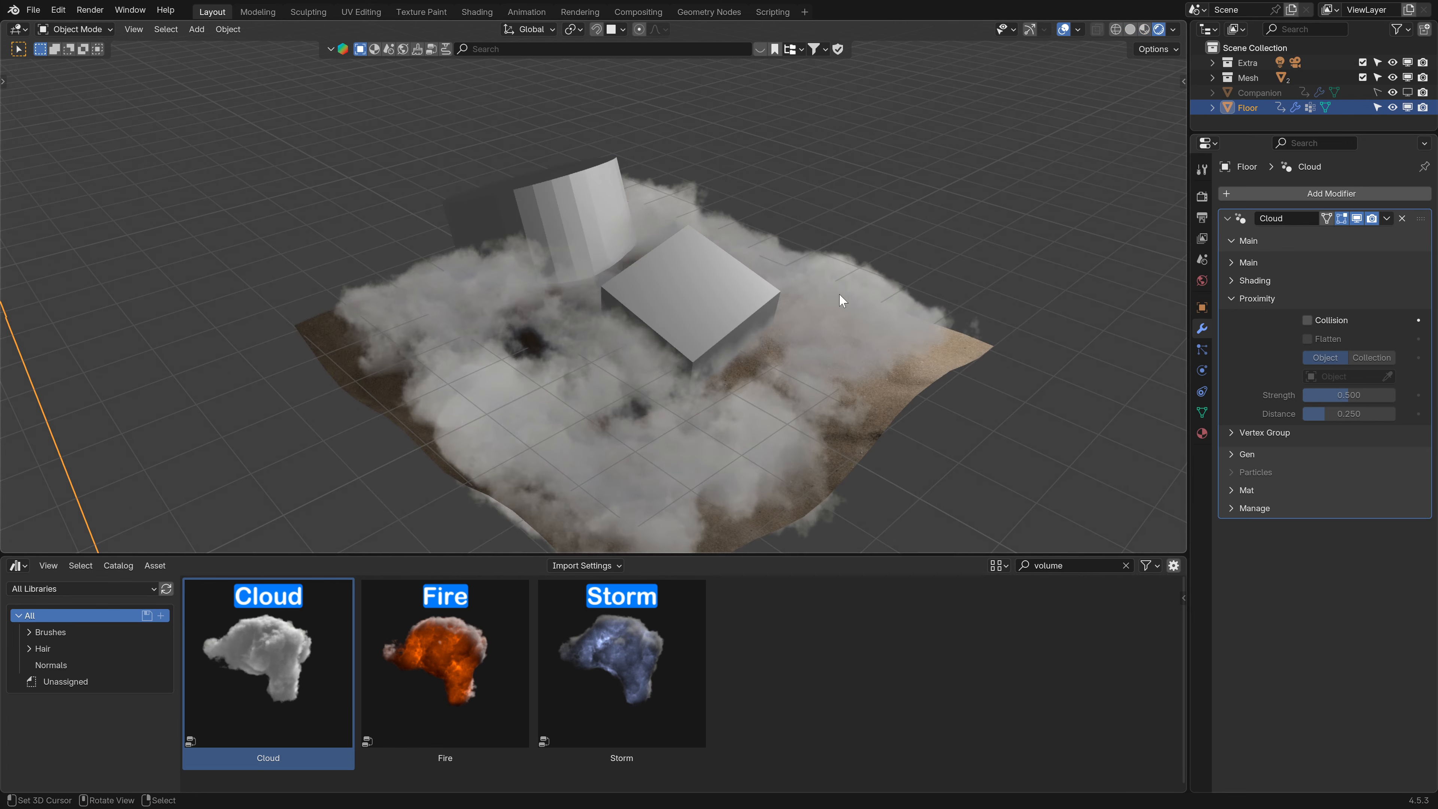
- Enable Collision in the Proximity settings and set the collision object to Cube
mouse_move(839, 294)
middle_mouse_down()
mouse_move(758, 308)
mouse_move(860, 299)
mouse_move(831, 311)
mouse_move(844, 312)
middle_mouse_up()
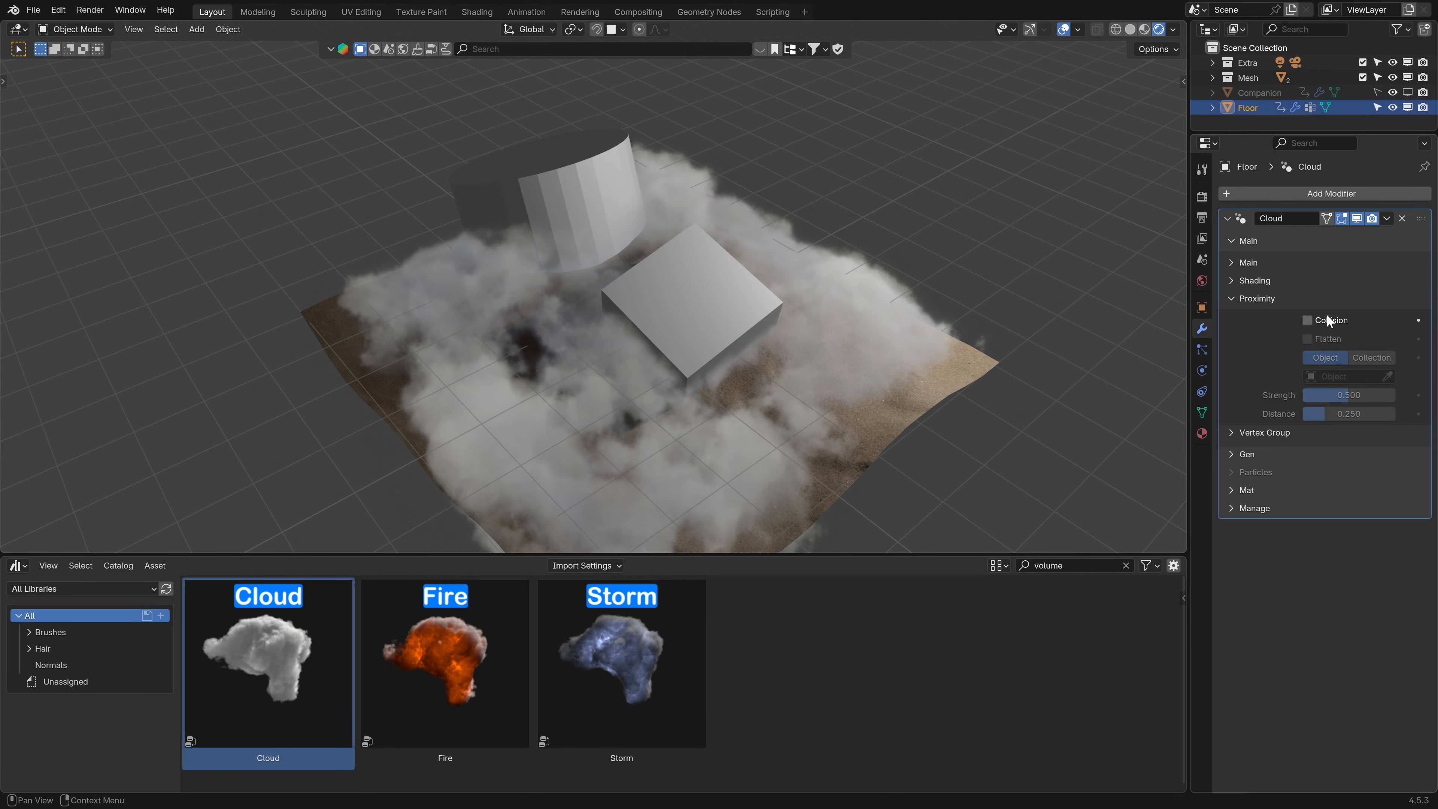
left_click(1308, 319)
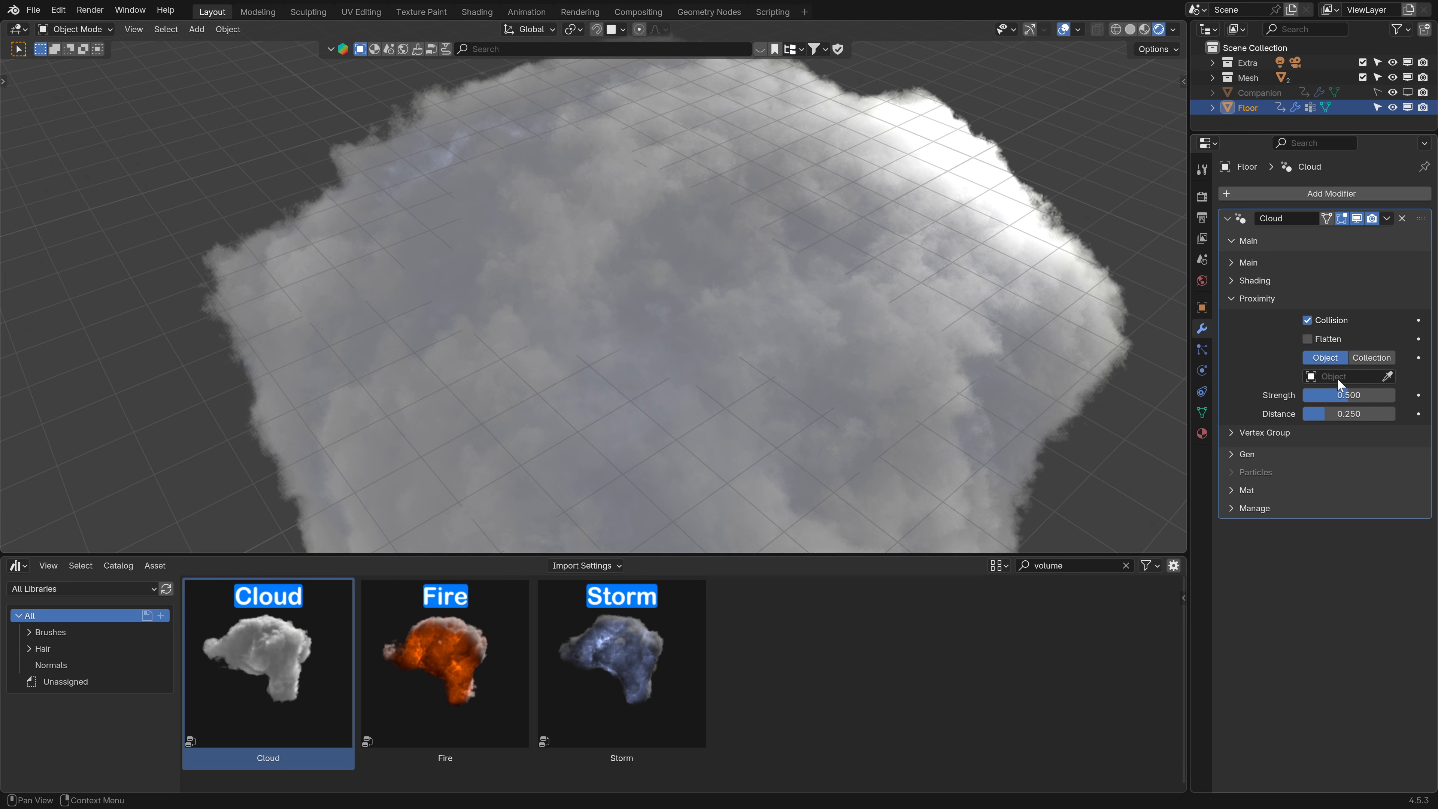
left_click(1369, 377)
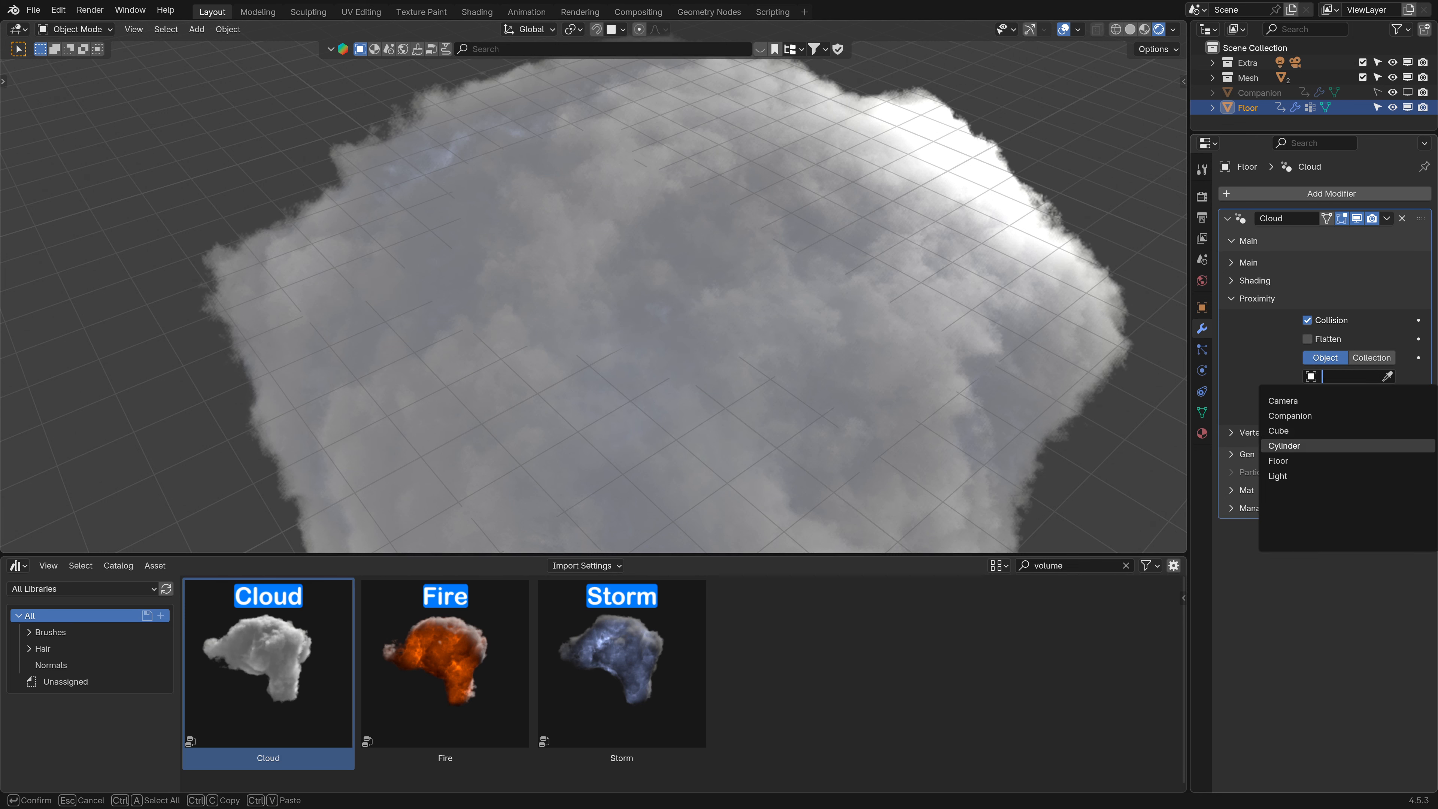
left_click(1359, 431)
- Move the cube to a new position over the floor
middle_click_drag(813, 410, 736, 340)
left_click(731, 334)
key("g")
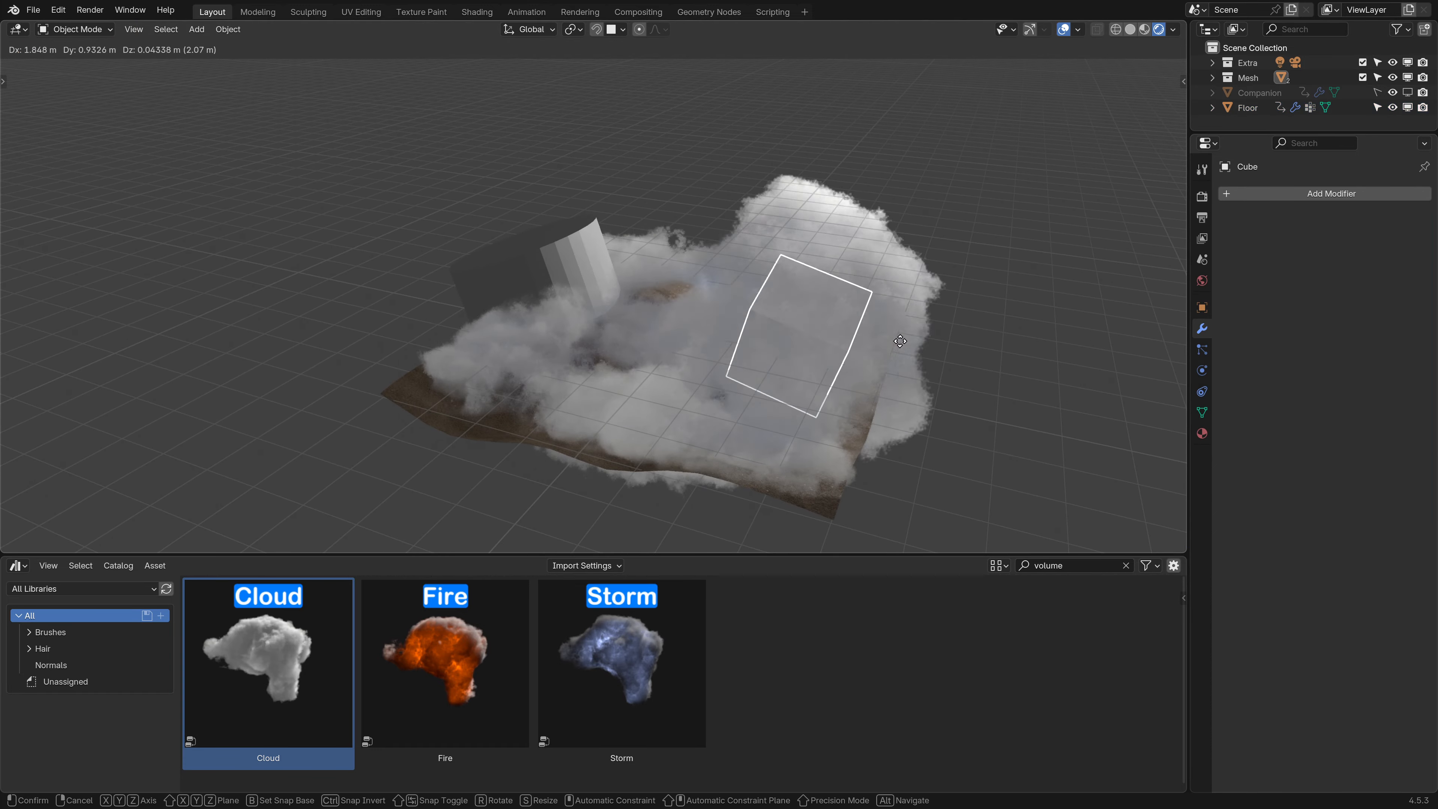
left_click(804, 357)
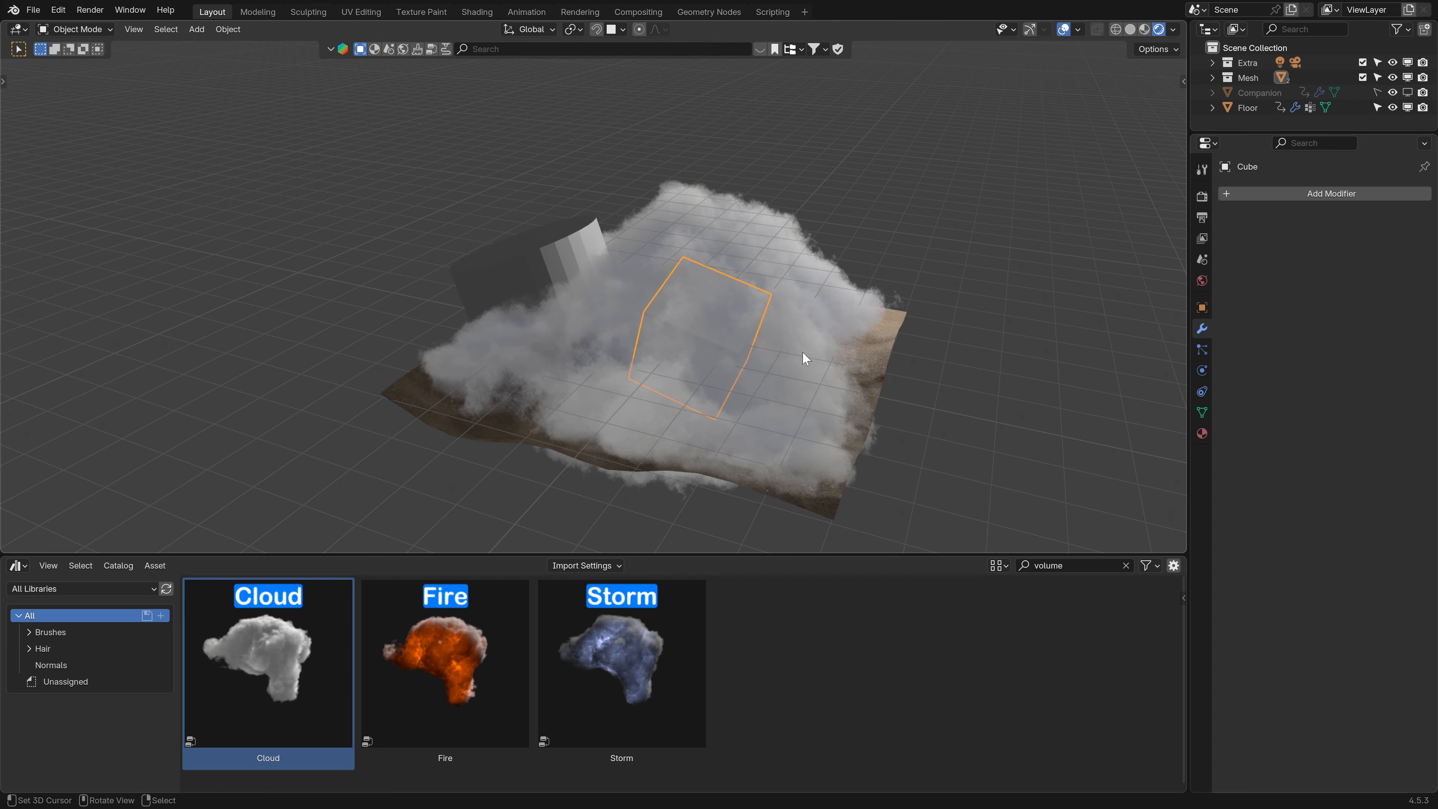
- Select the floor and set the cloud's Shading Noise to 0.5
left_click(856, 390)
left_click(1249, 283)
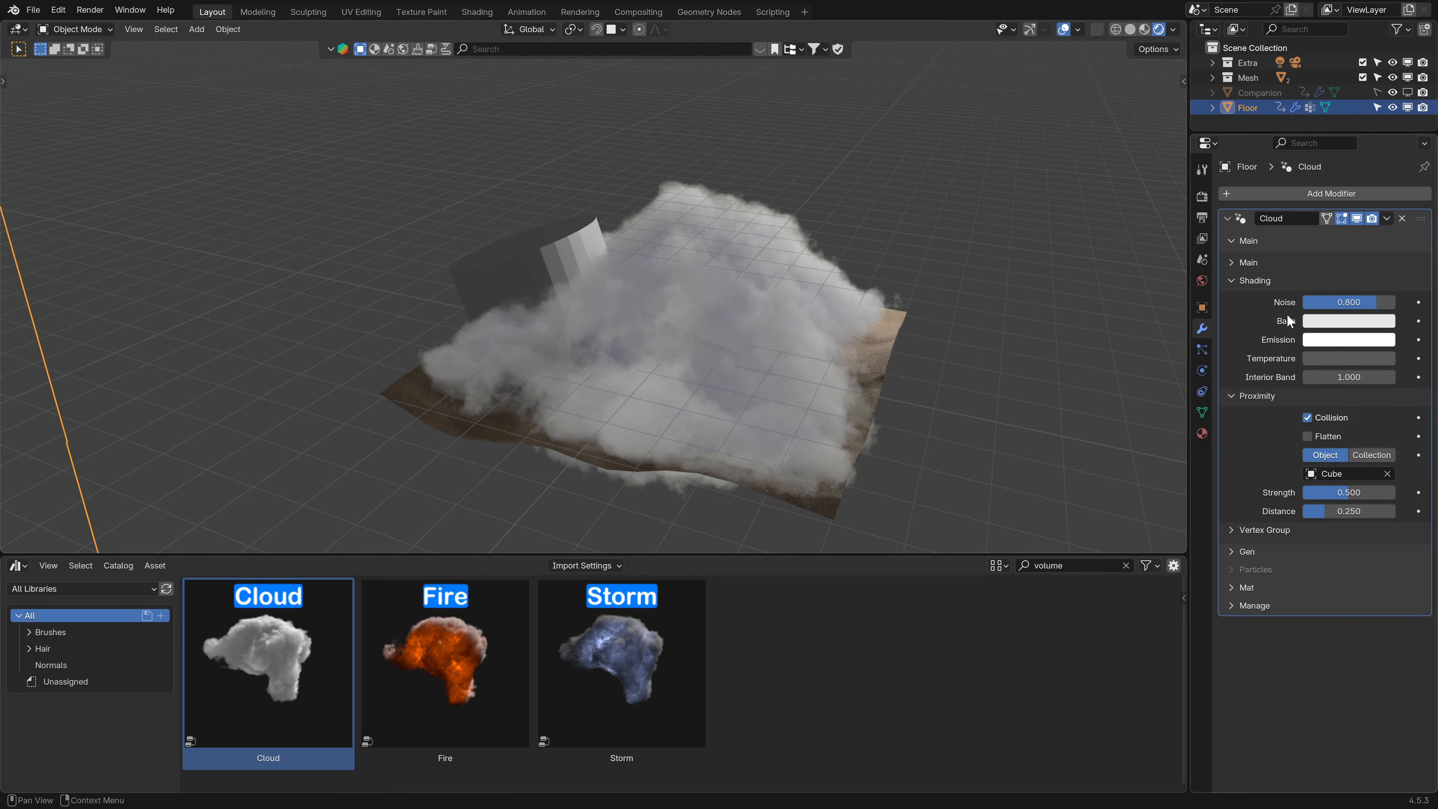
left_click(1348, 303)
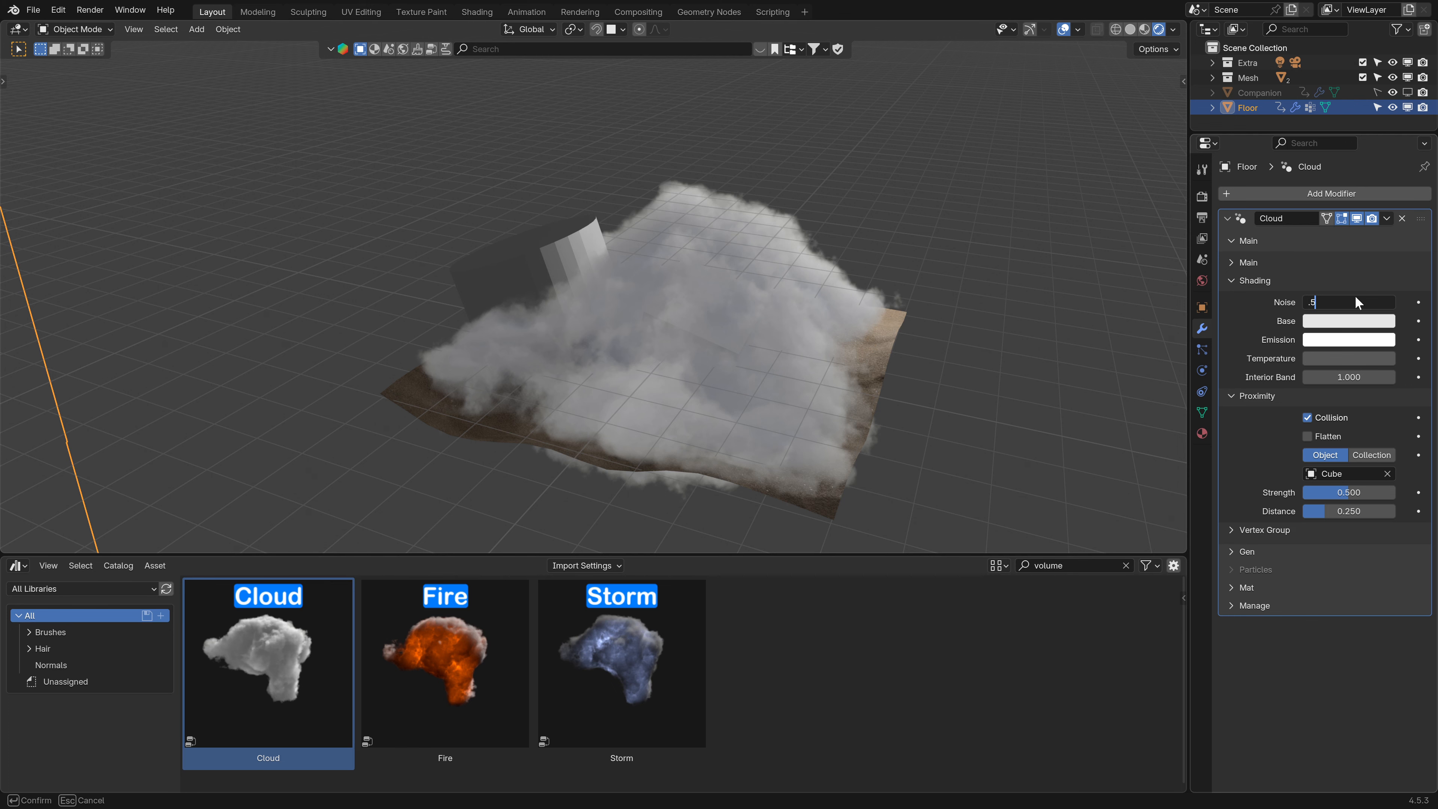
type(".5")
key("Return")
- Set the cloud's proximity Strength to 0.3
middle_click_drag(706, 330, 658, 322)
left_click(1249, 281)
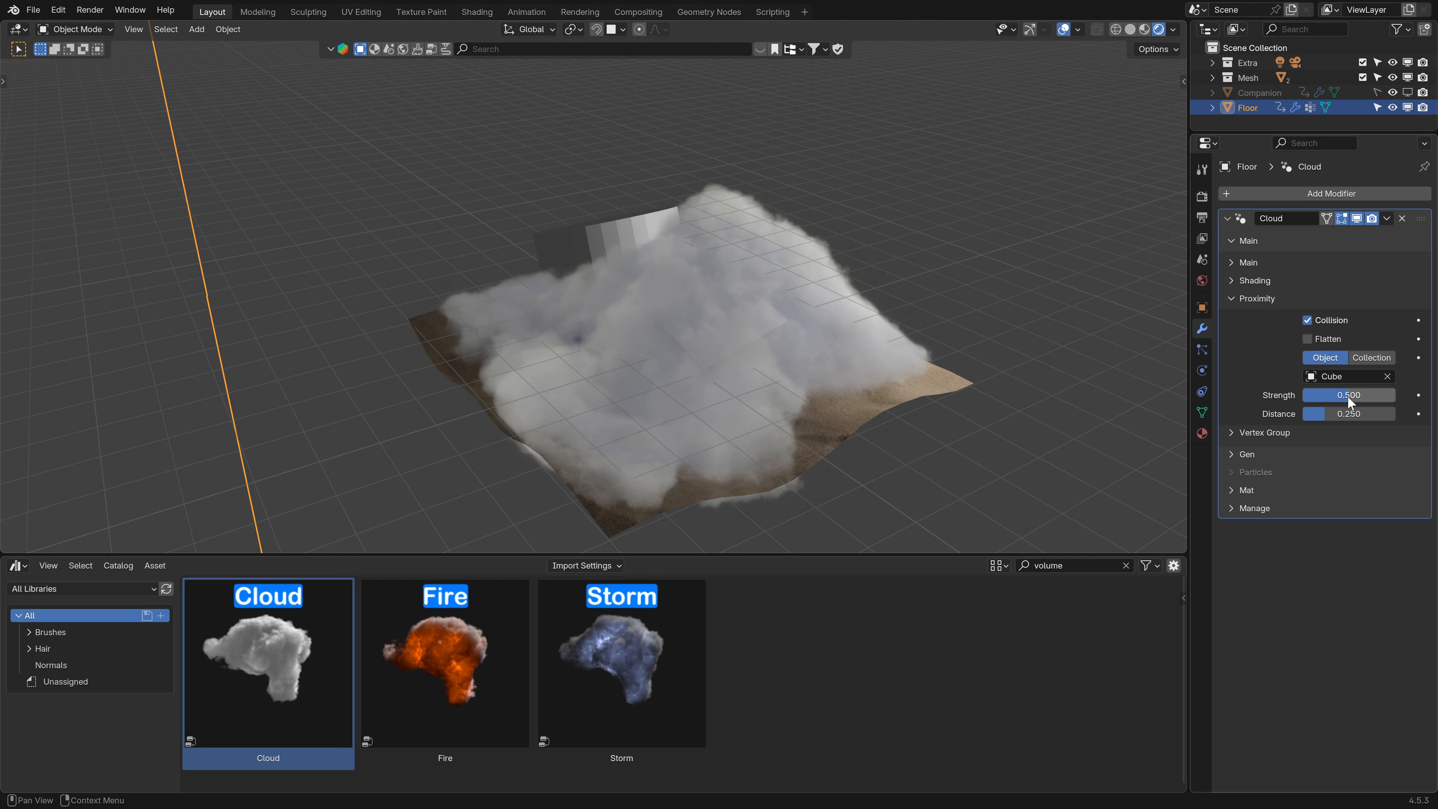
mouse_move(1351, 402)
left_mouse_down()
mouse_move(1316, 402)
mouse_move(1351, 402)
left_mouse_up()
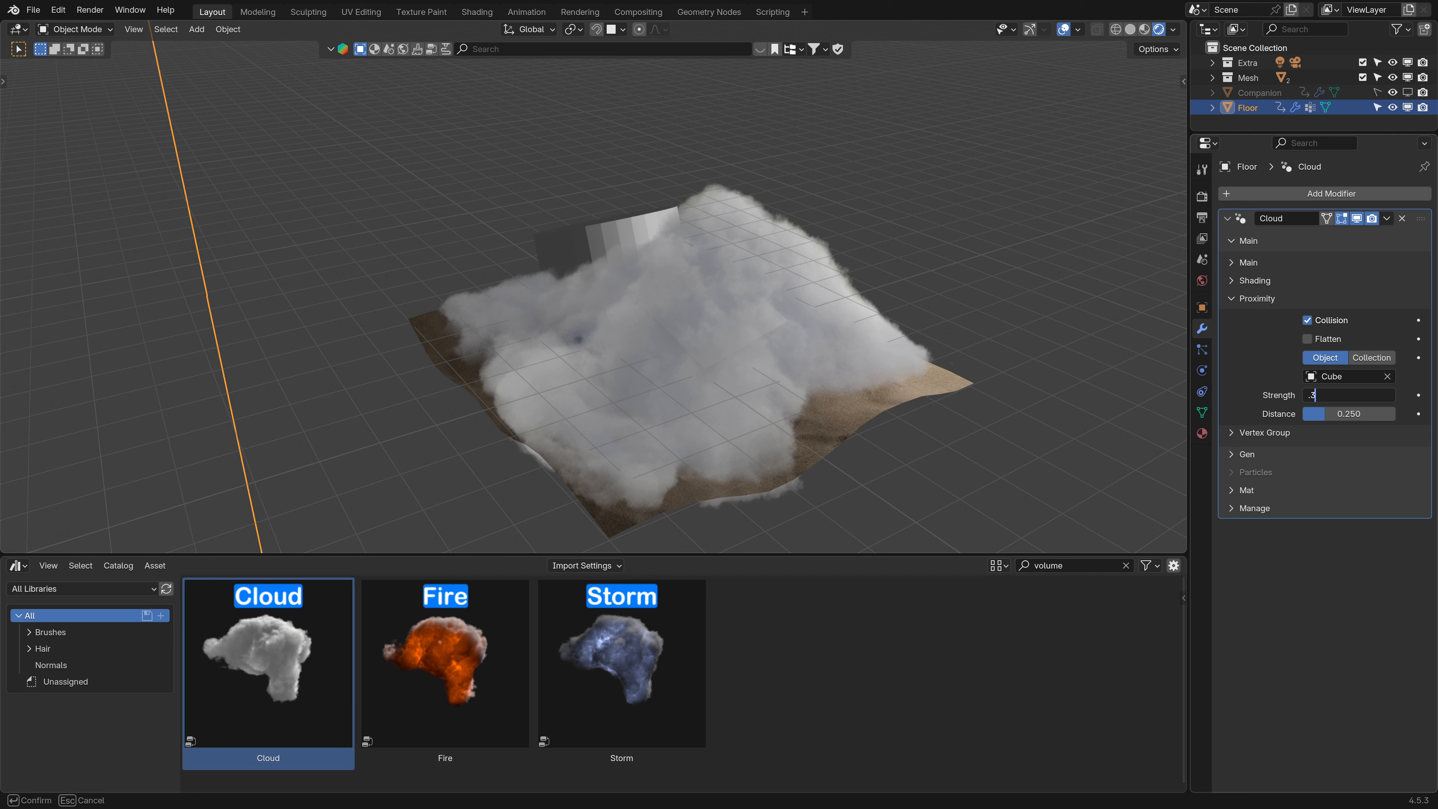
type(".3")
key("Return")
- Turn on the Flatten option in the cloud's Proximity settings
mouse_move(1349, 413)
left_mouse_down()
mouse_move(1393, 413)
mouse_move(1349, 414)
left_mouse_up()
key("Escape")
left_click(1312, 340)
left_click(1312, 340)
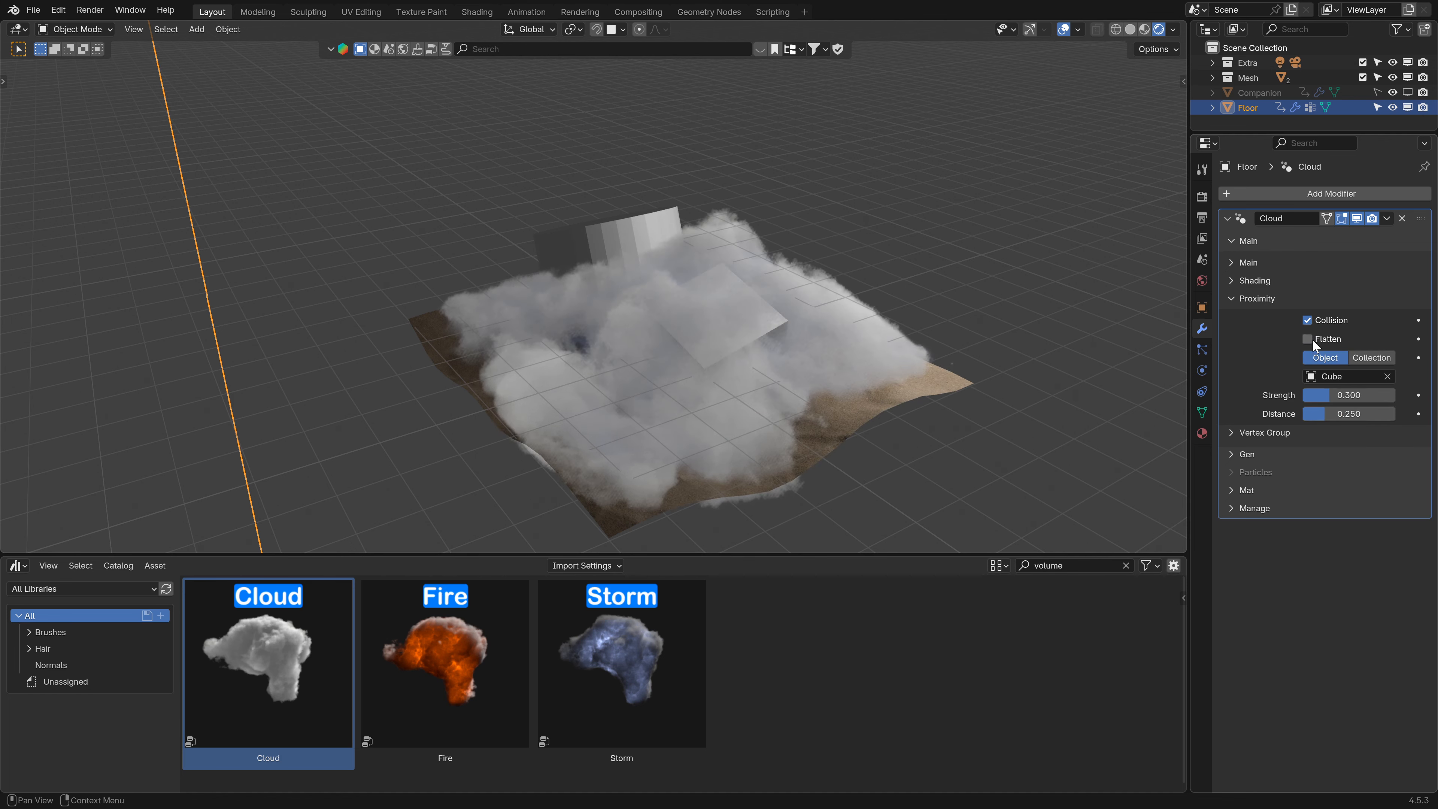
left_click(1312, 340)
left_click(1312, 340)
middle_click_drag(637, 320, 741, 349)
left_click(1309, 340)
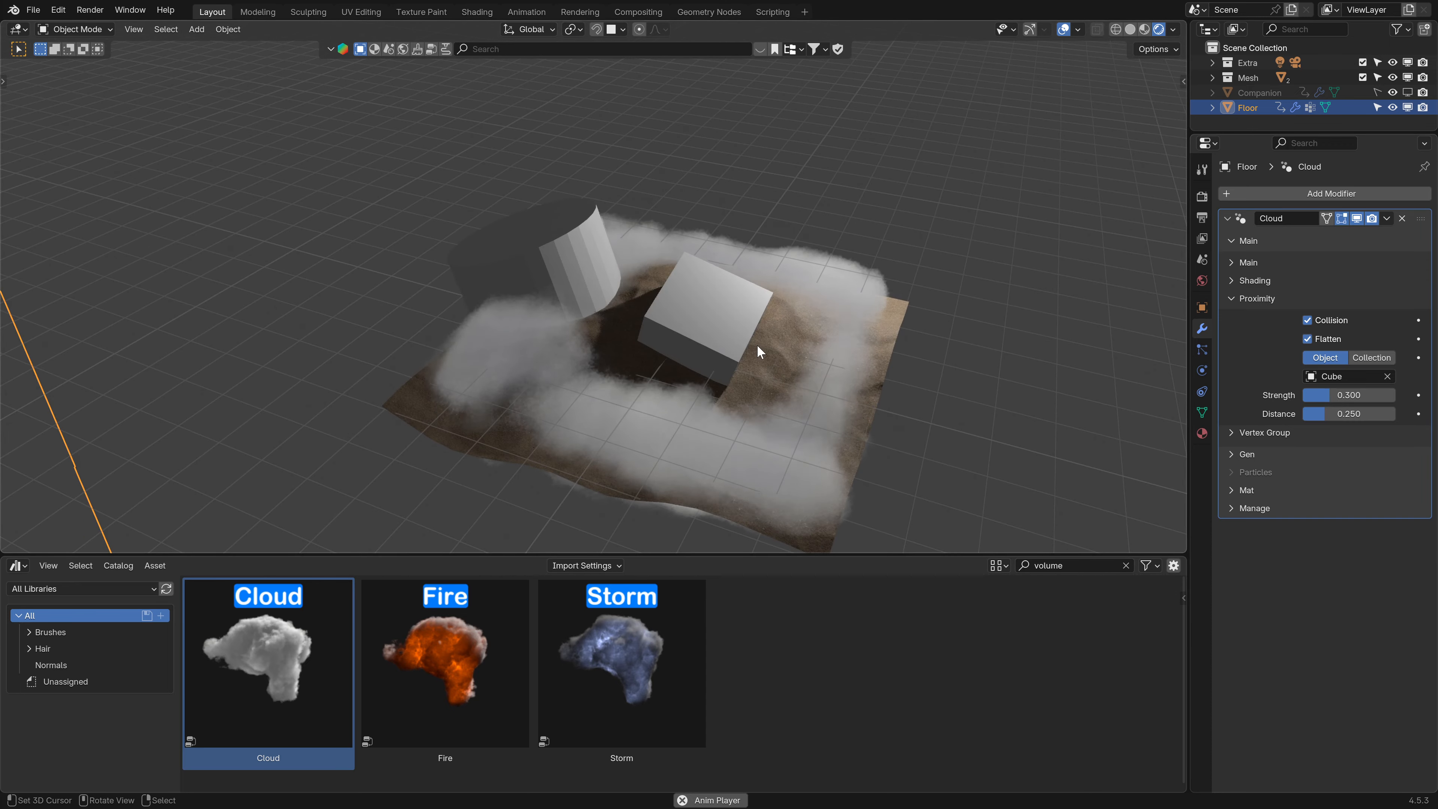
left_click_drag(1375, 415, 1400, 416)
key("Escape")
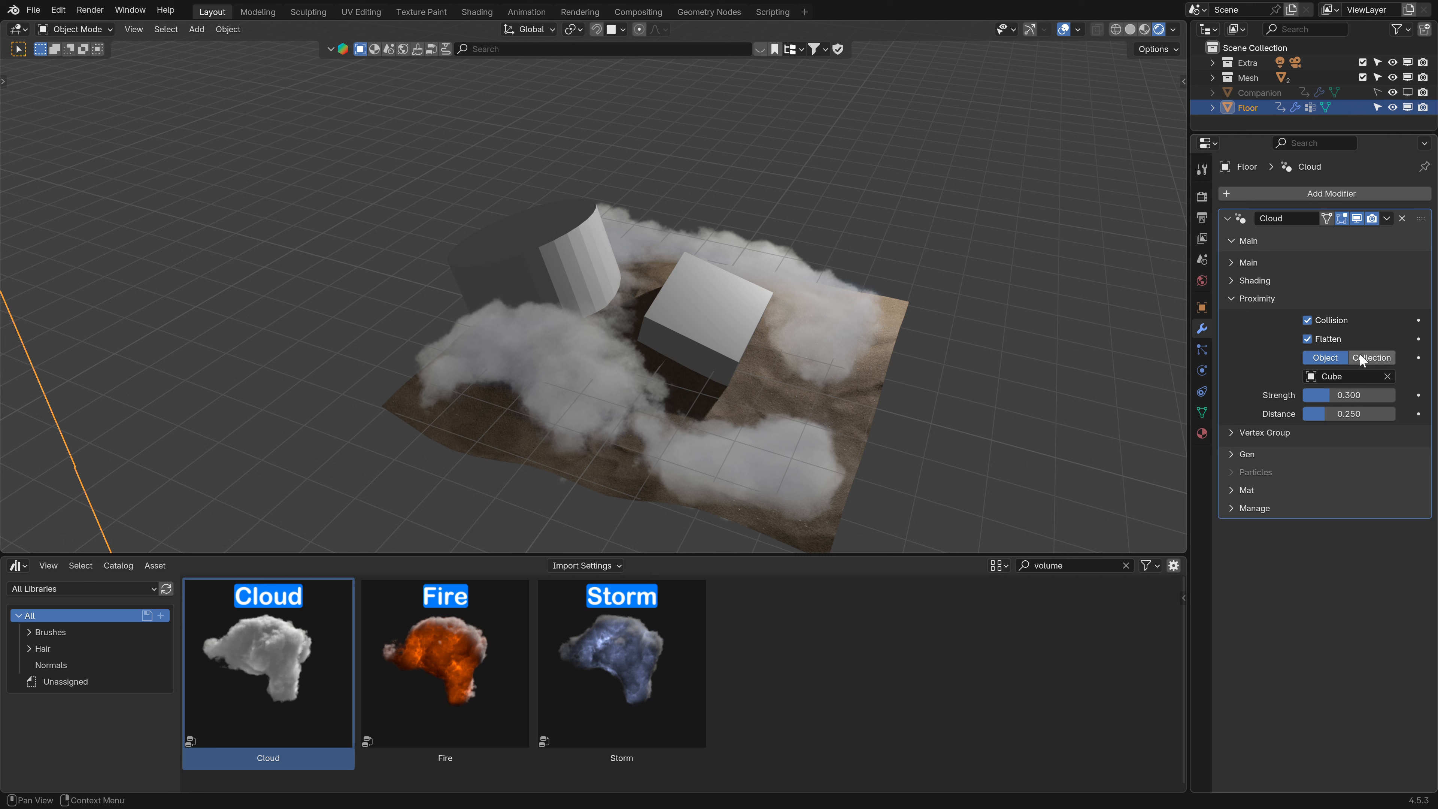
- Set the cloud's proximity target to the Mesh collection instead of a single object
left_click(1364, 358)
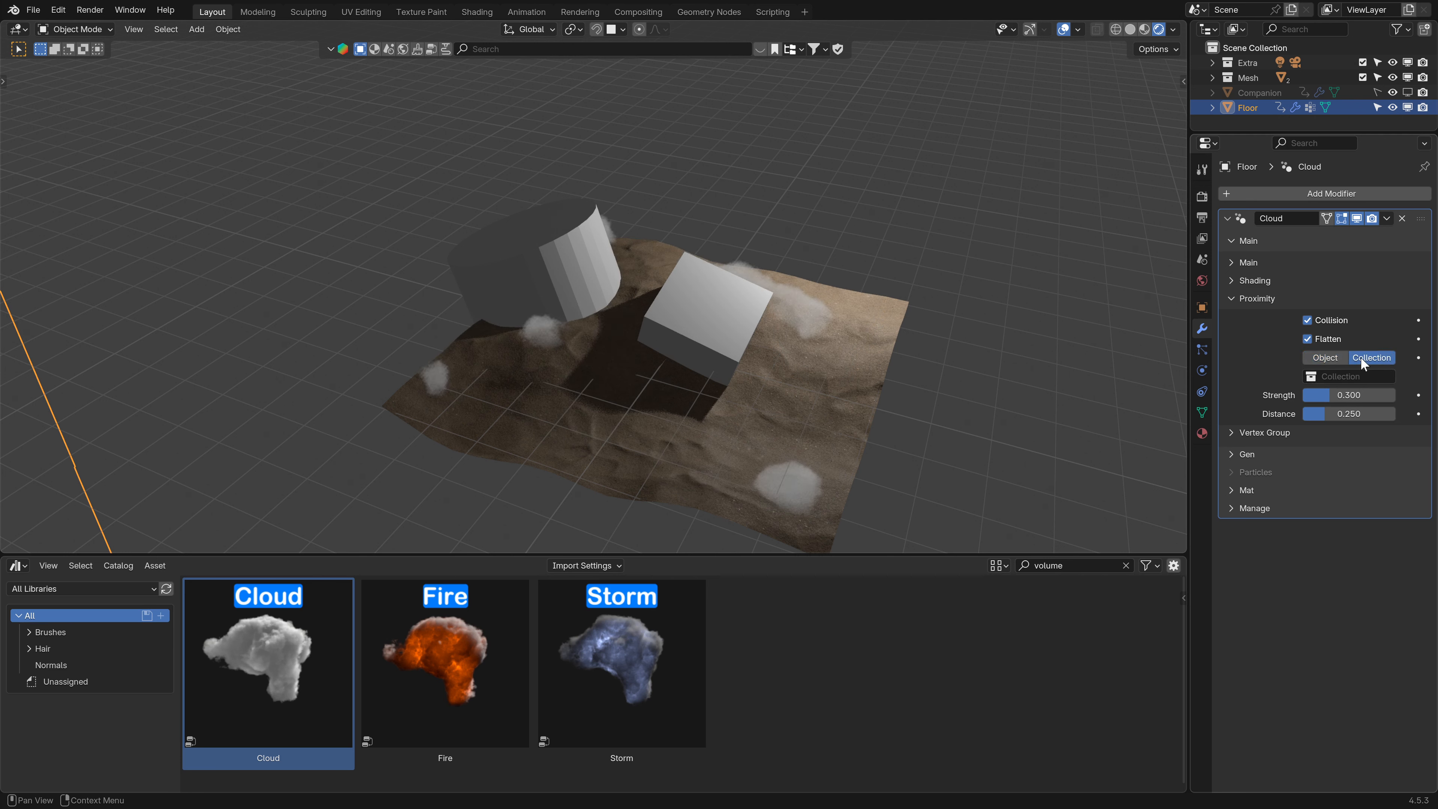
left_click(1328, 357)
left_click(1348, 376)
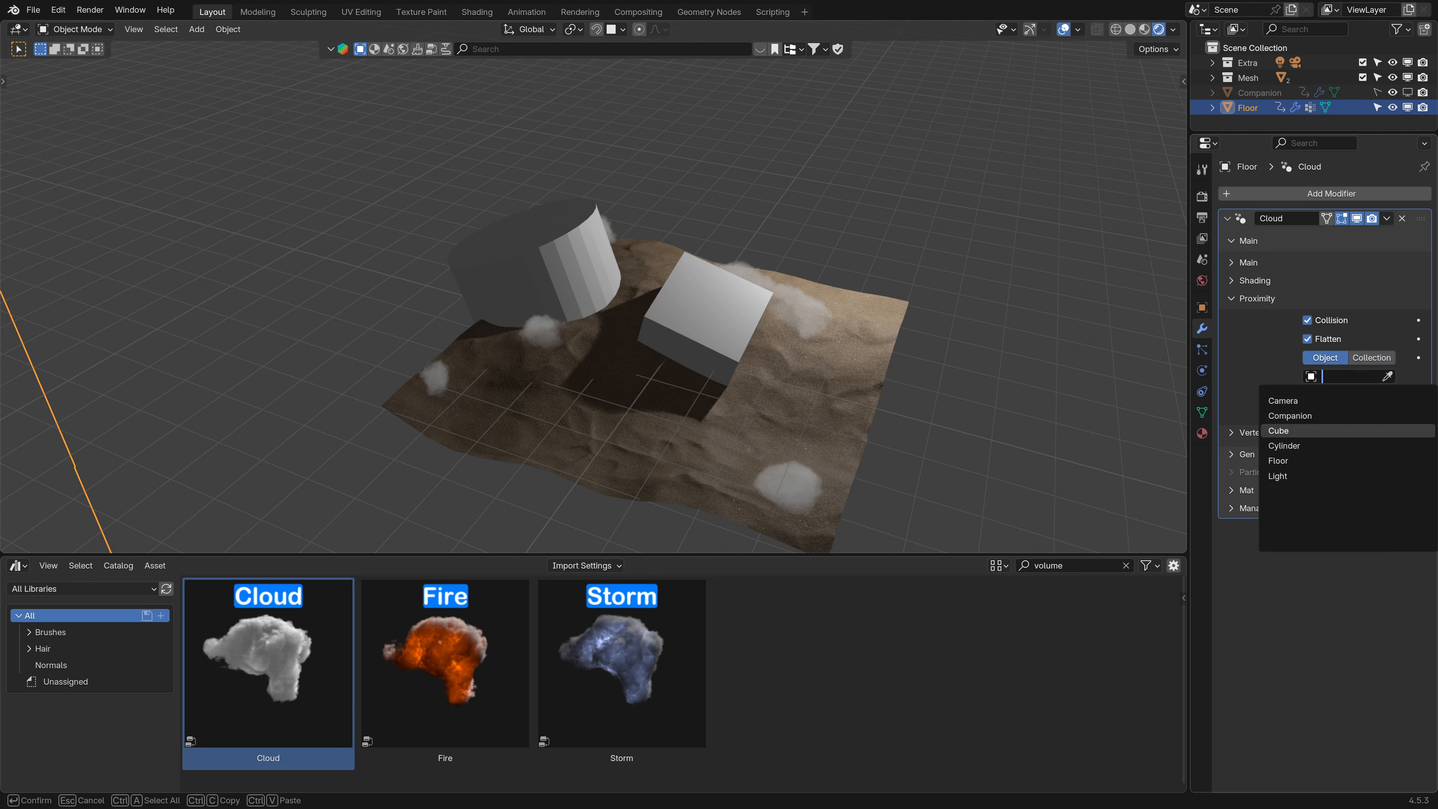
left_click(1302, 431)
left_click(1340, 376)
left_click(1372, 358)
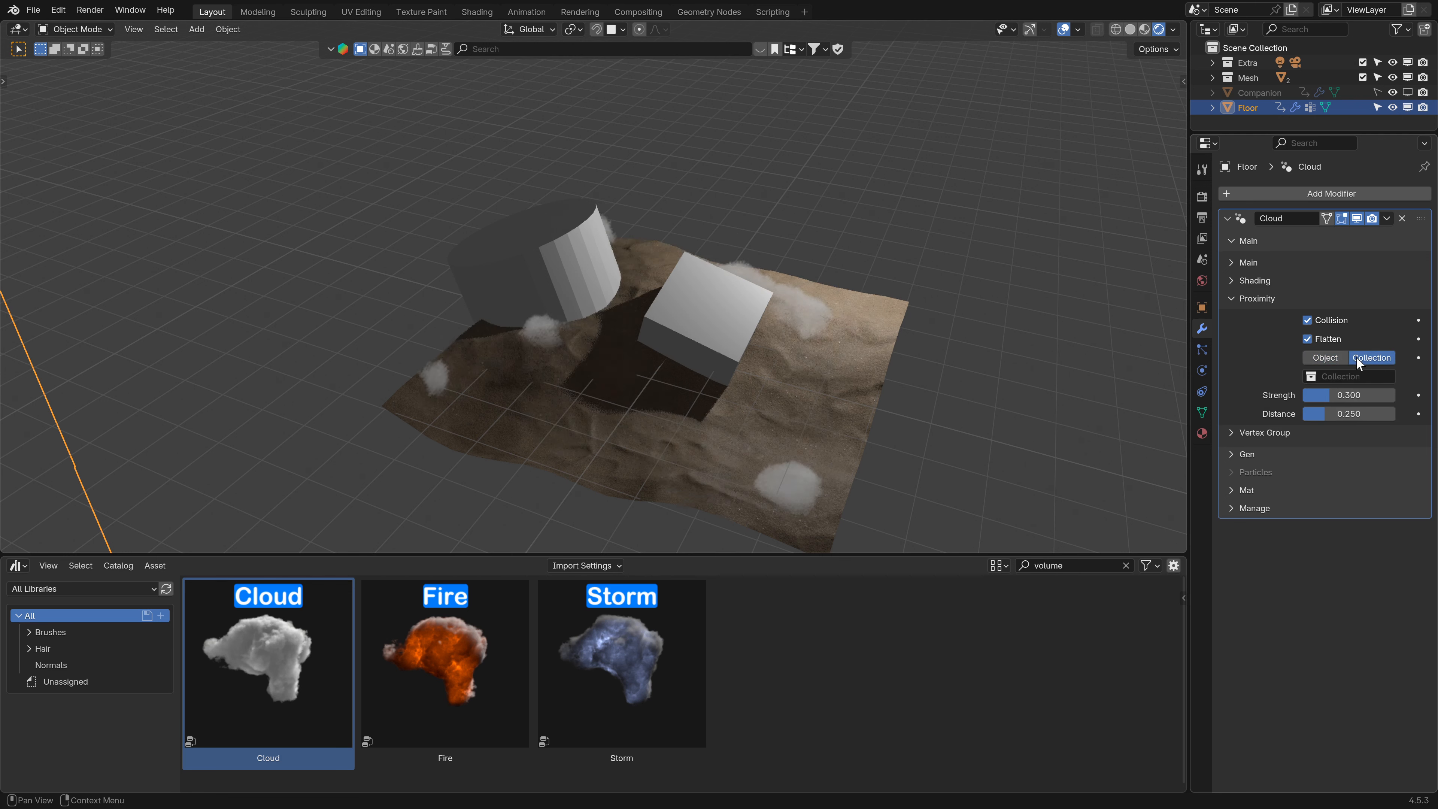
left_click(1354, 376)
left_click(1295, 416)
- Try moving the cylinder from the Mesh collection across the floor
middle_click_drag(860, 364, 646, 260)
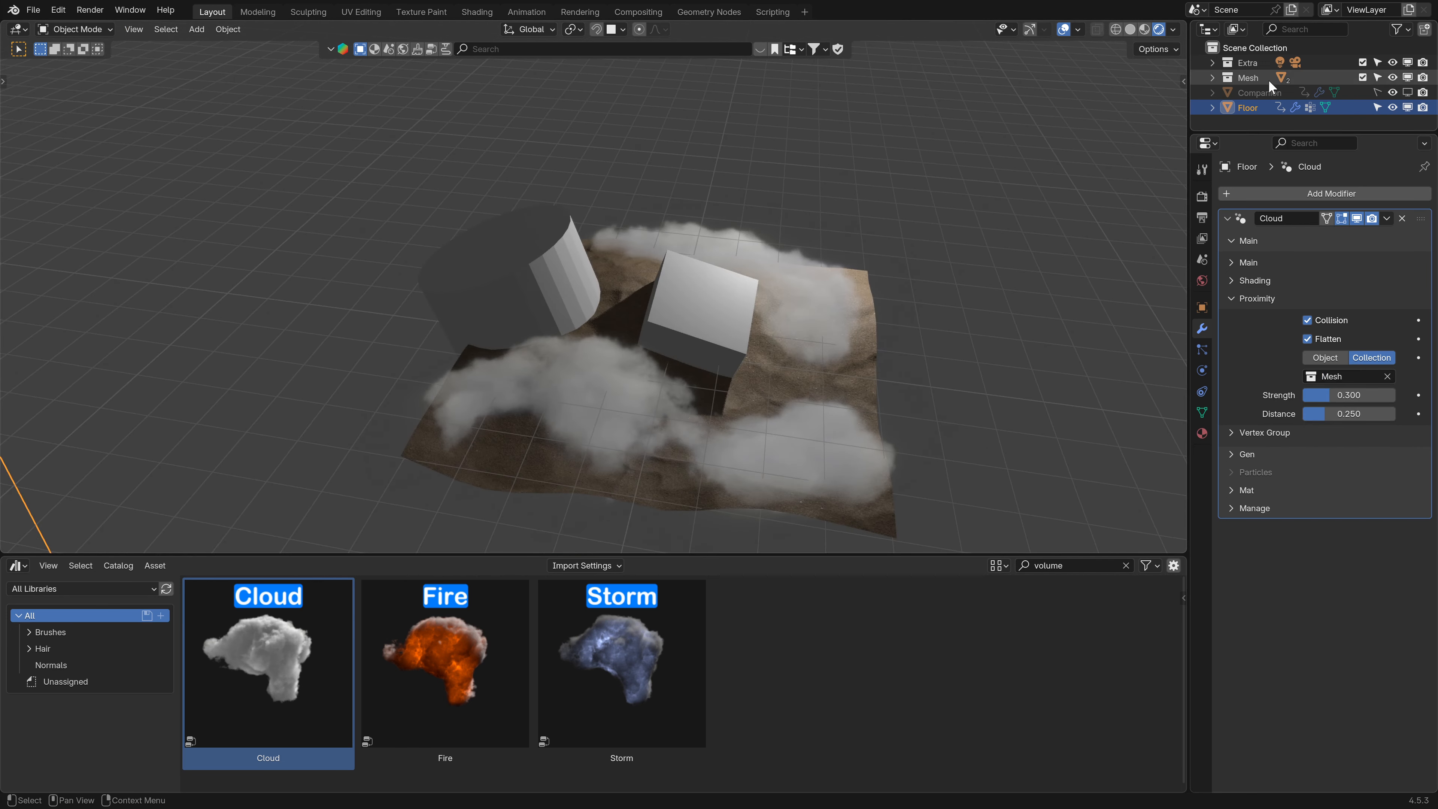
left_click(1212, 77)
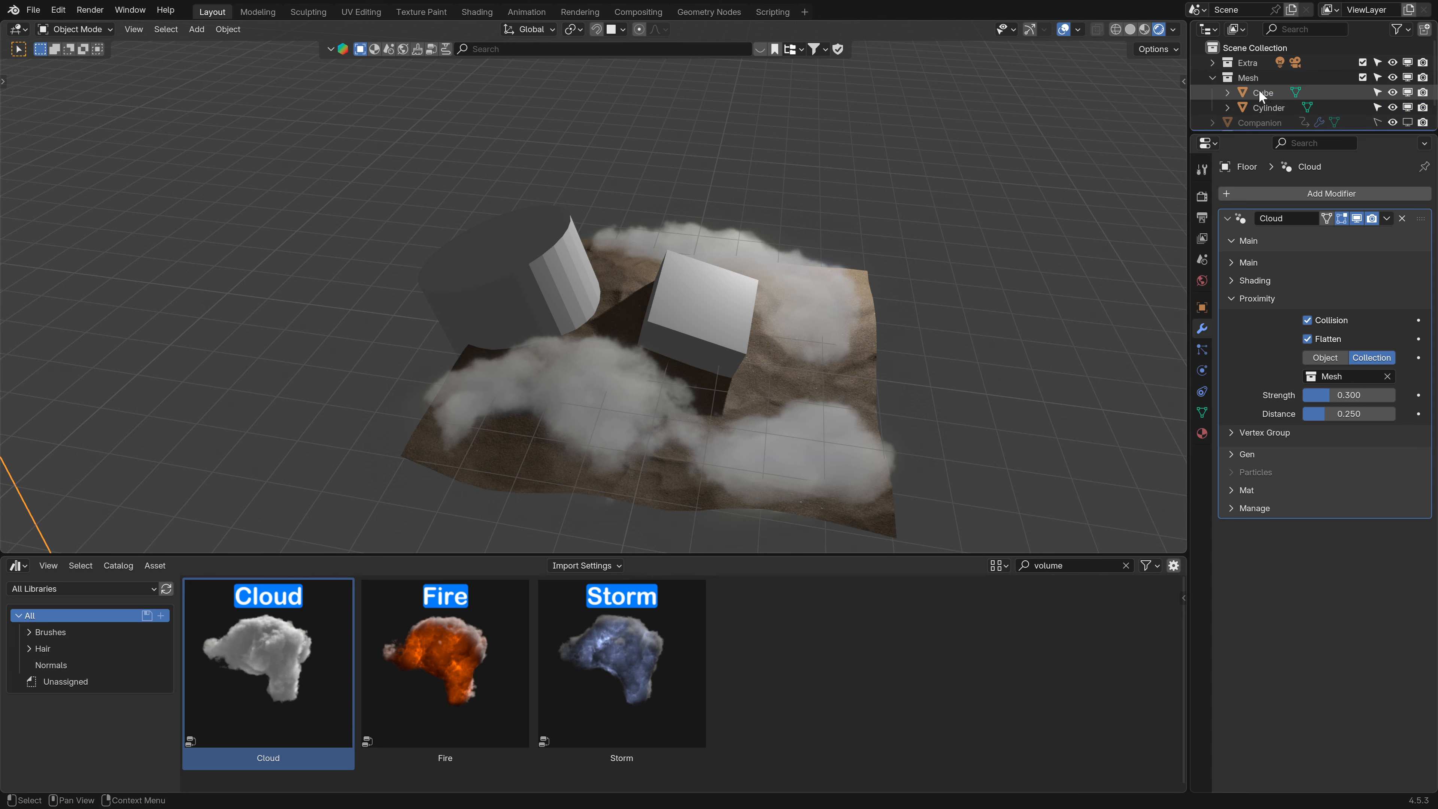
left_click(1213, 78)
middle_click_drag(583, 274, 552, 283)
left_click(518, 261)
key("g")
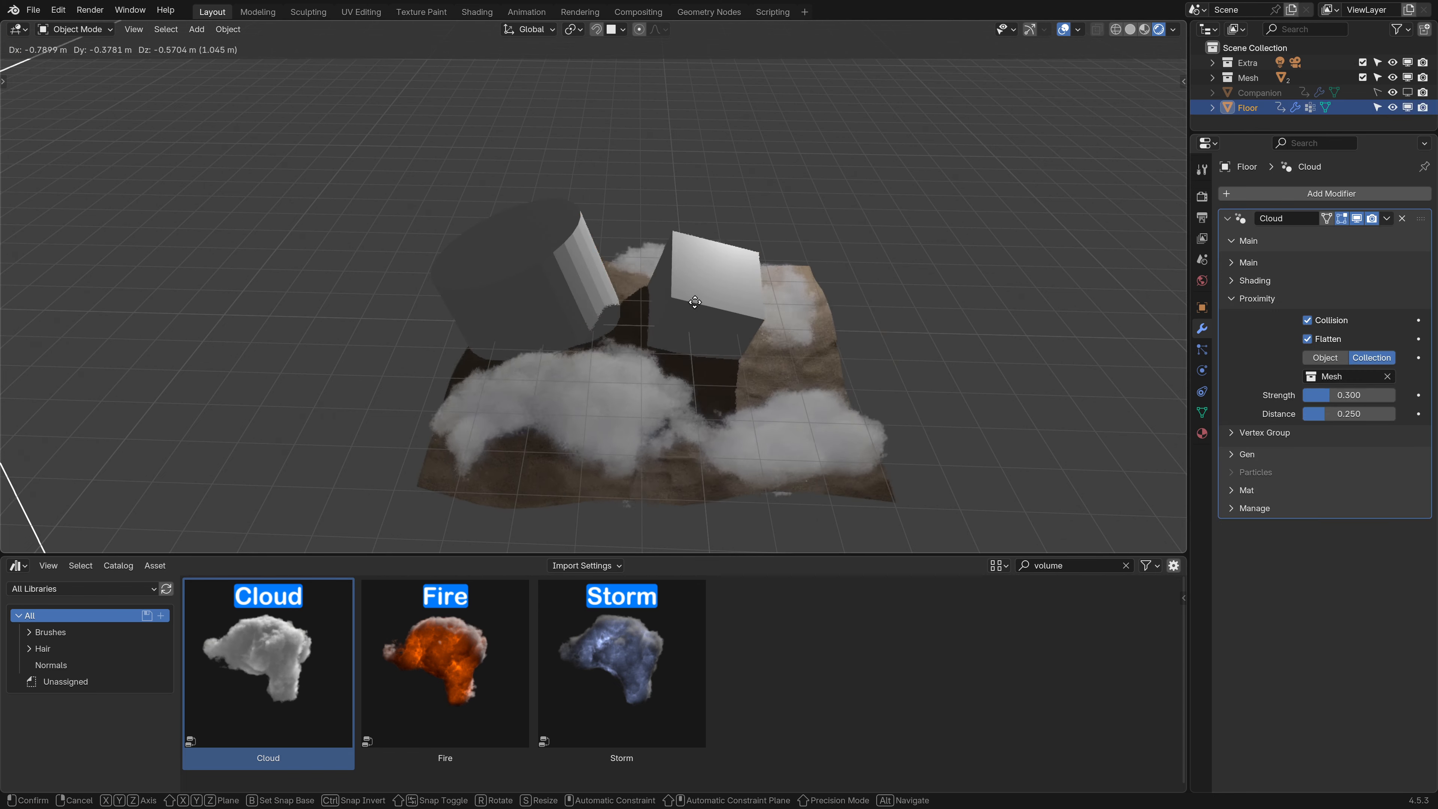
right_click(695, 302)
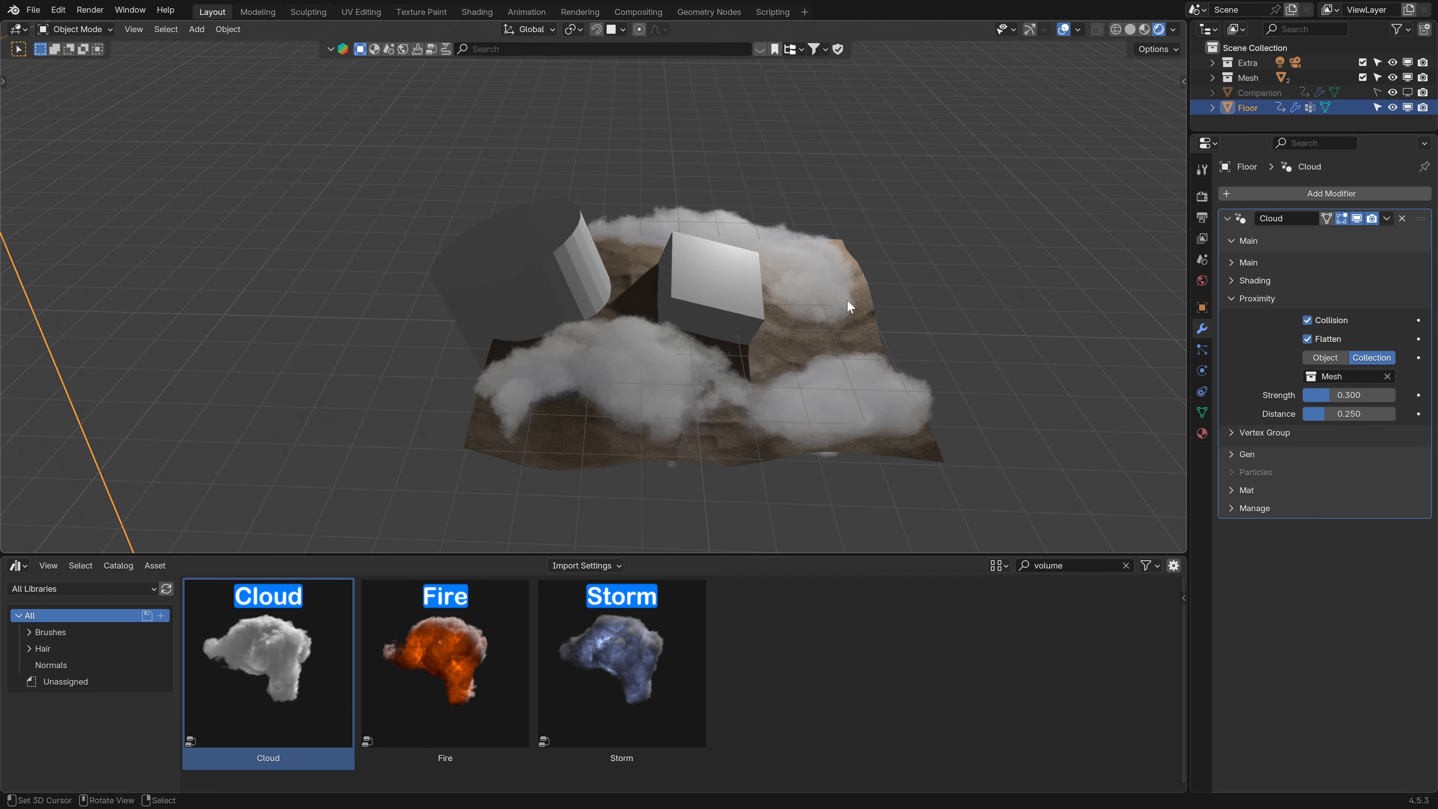
- Turn off the Flatten option in the cloud's Proximity settings
left_click_drag(1345, 395, 1390, 395)
right_click(1345, 396)
left_click(1309, 340)
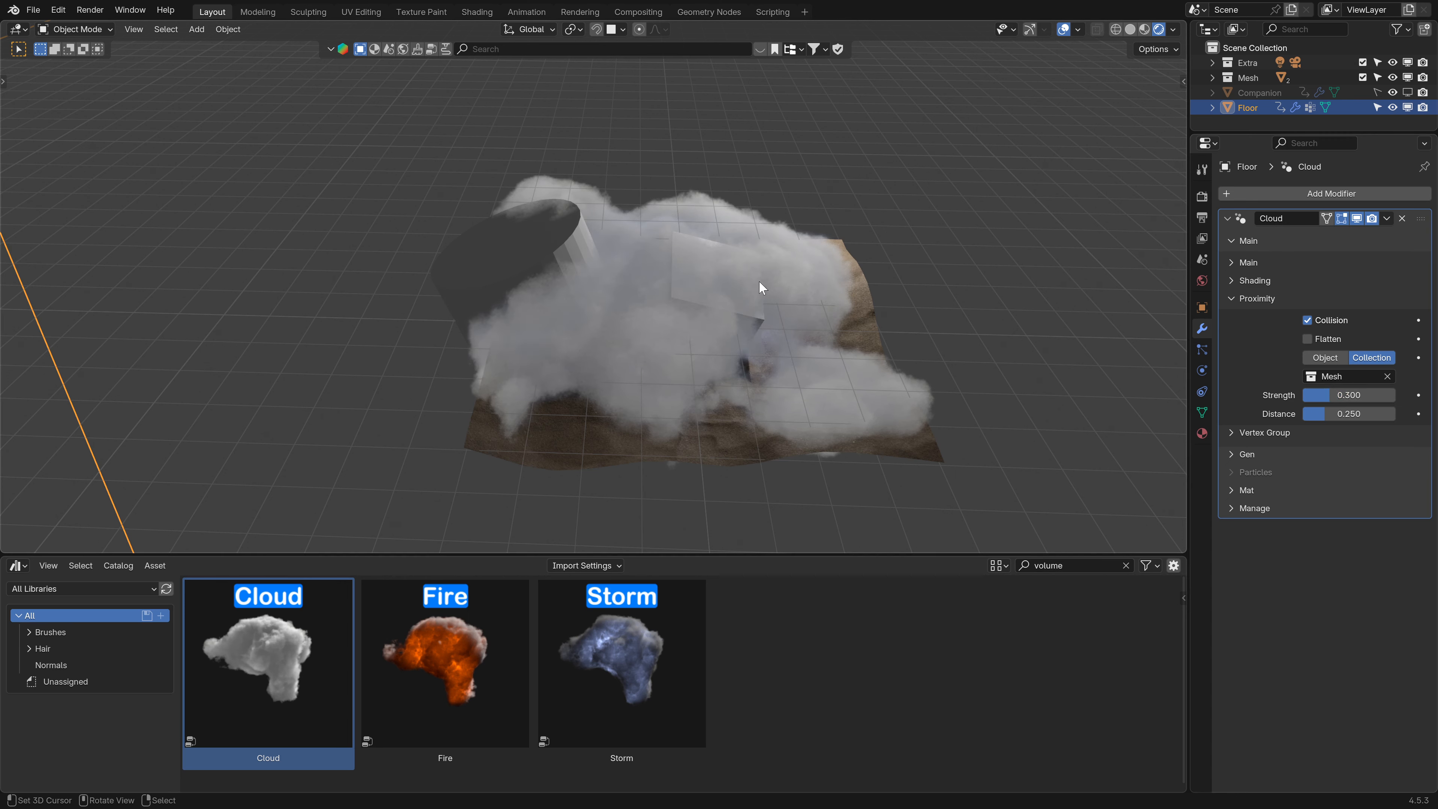
- Move the cylinder to a new position on the floor
left_click(479, 261)
middle_click_drag(472, 257, 565, 266)
key("g")
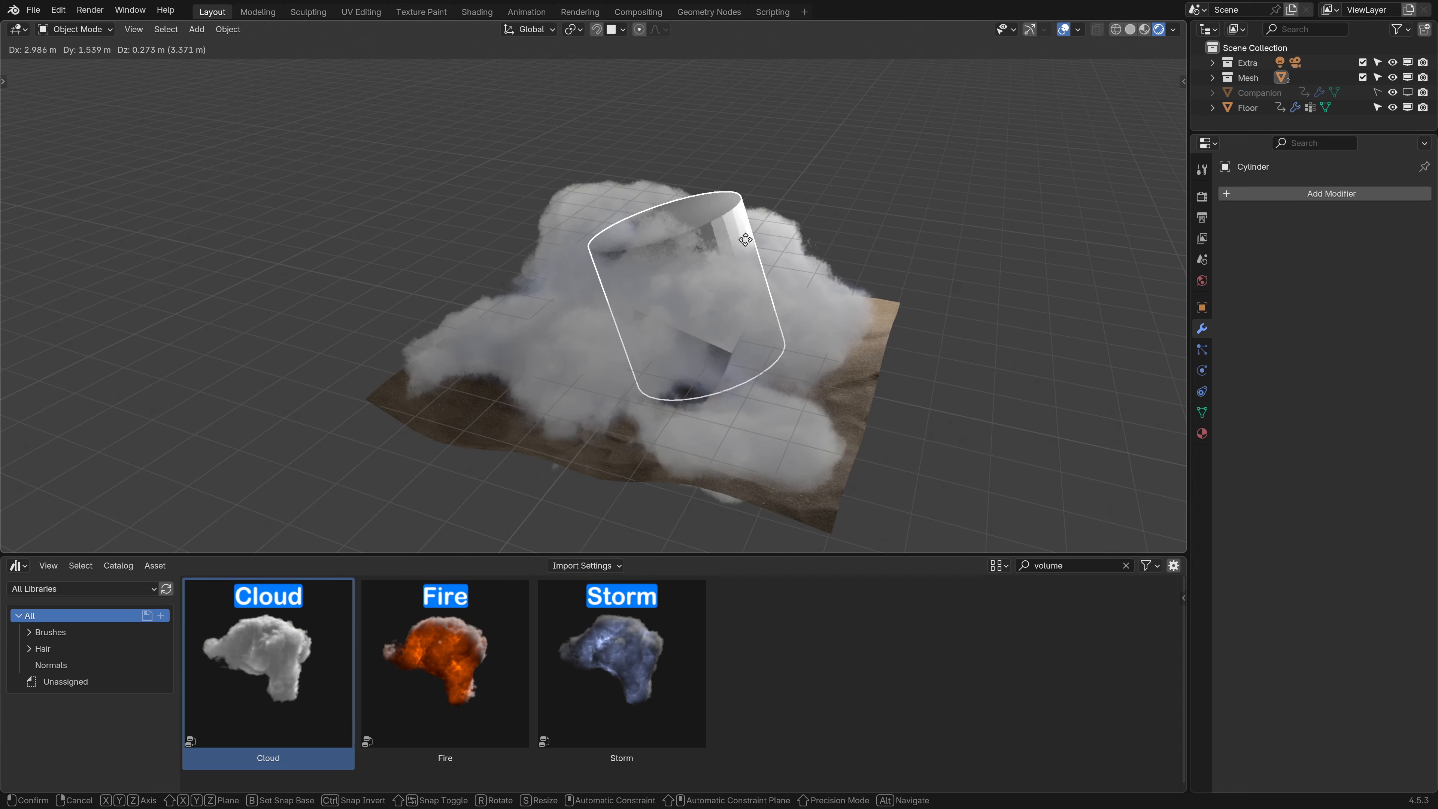
right_click(594, 234)
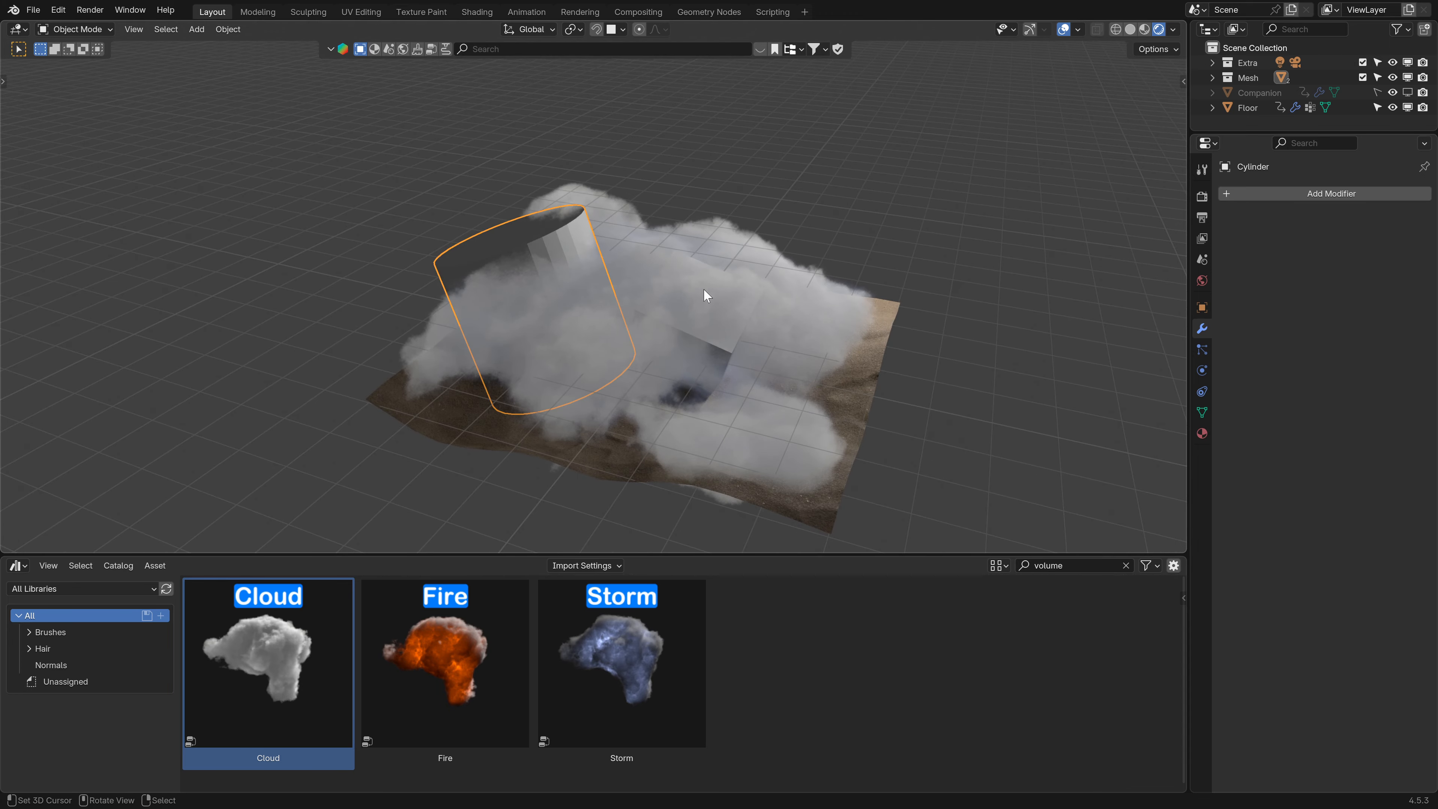
key("r")
key("r")
right_click(663, 285)
- Select the floor, switch the cloud's proximity target back to Object and collapse the Proximity section
scroll(660, 283, "down", 1)
middle_click_drag(658, 283, 544, 306)
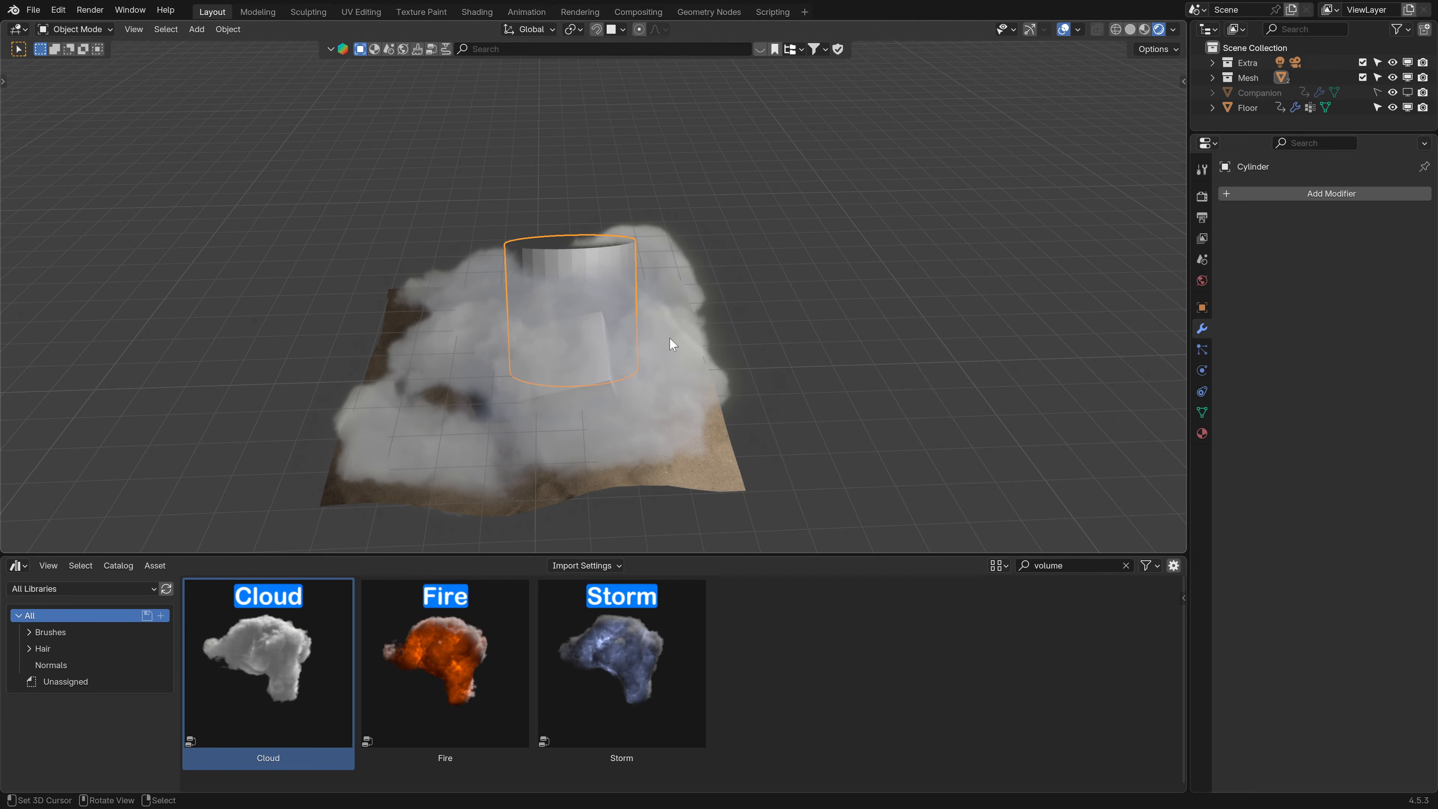
middle_click_drag(670, 343, 768, 371)
left_click(816, 375)
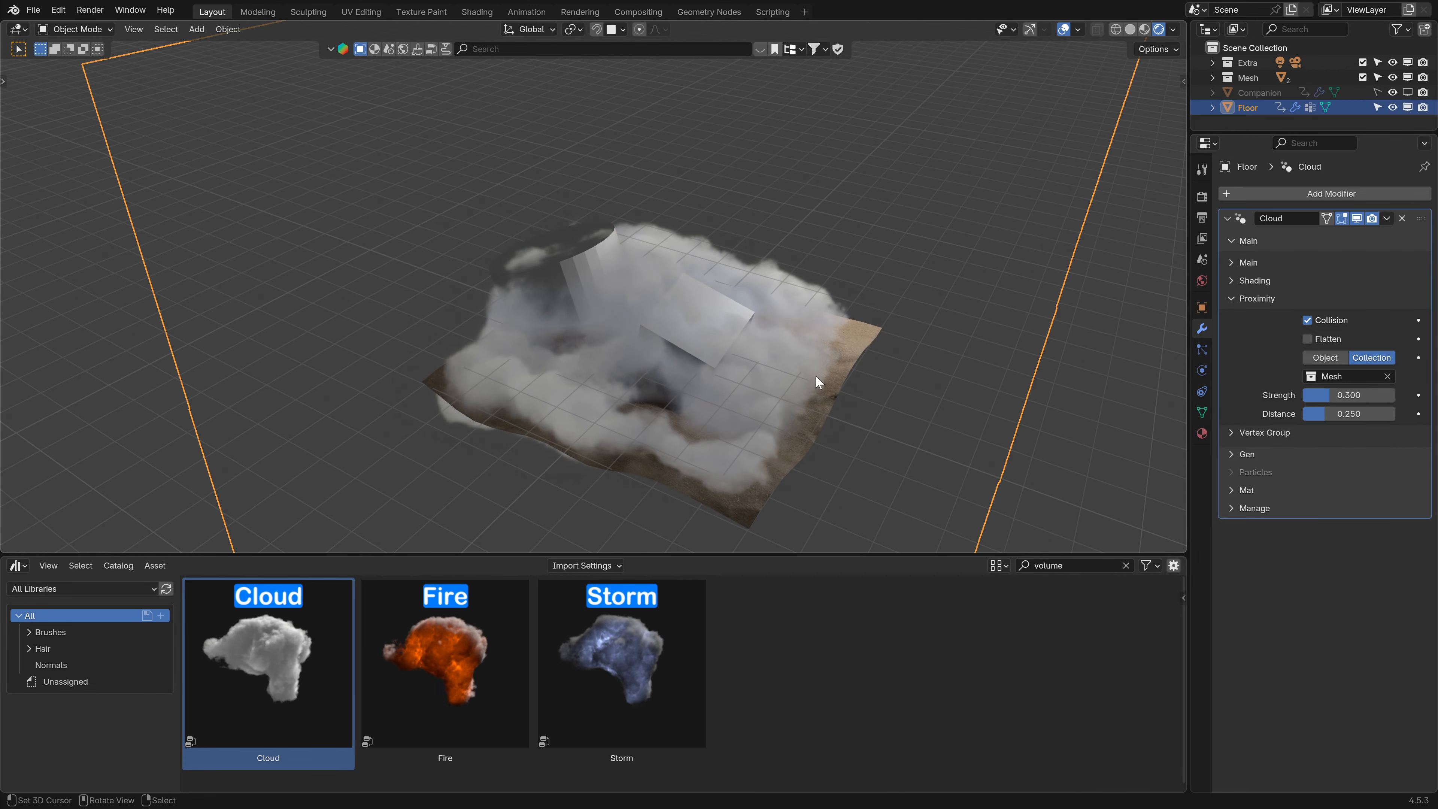
middle_click_drag(854, 402, 674, 295)
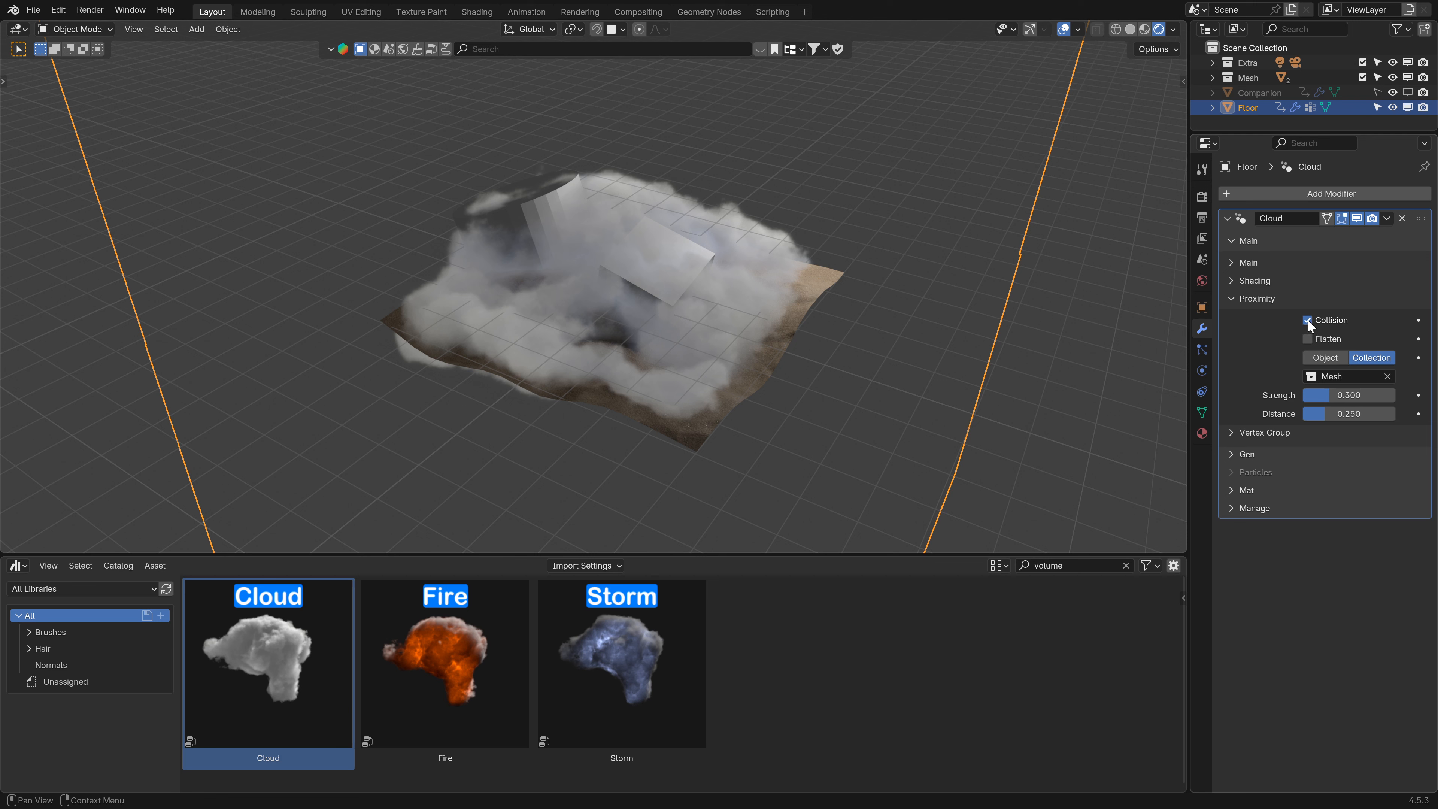
left_click(1325, 357)
left_click(1234, 298)
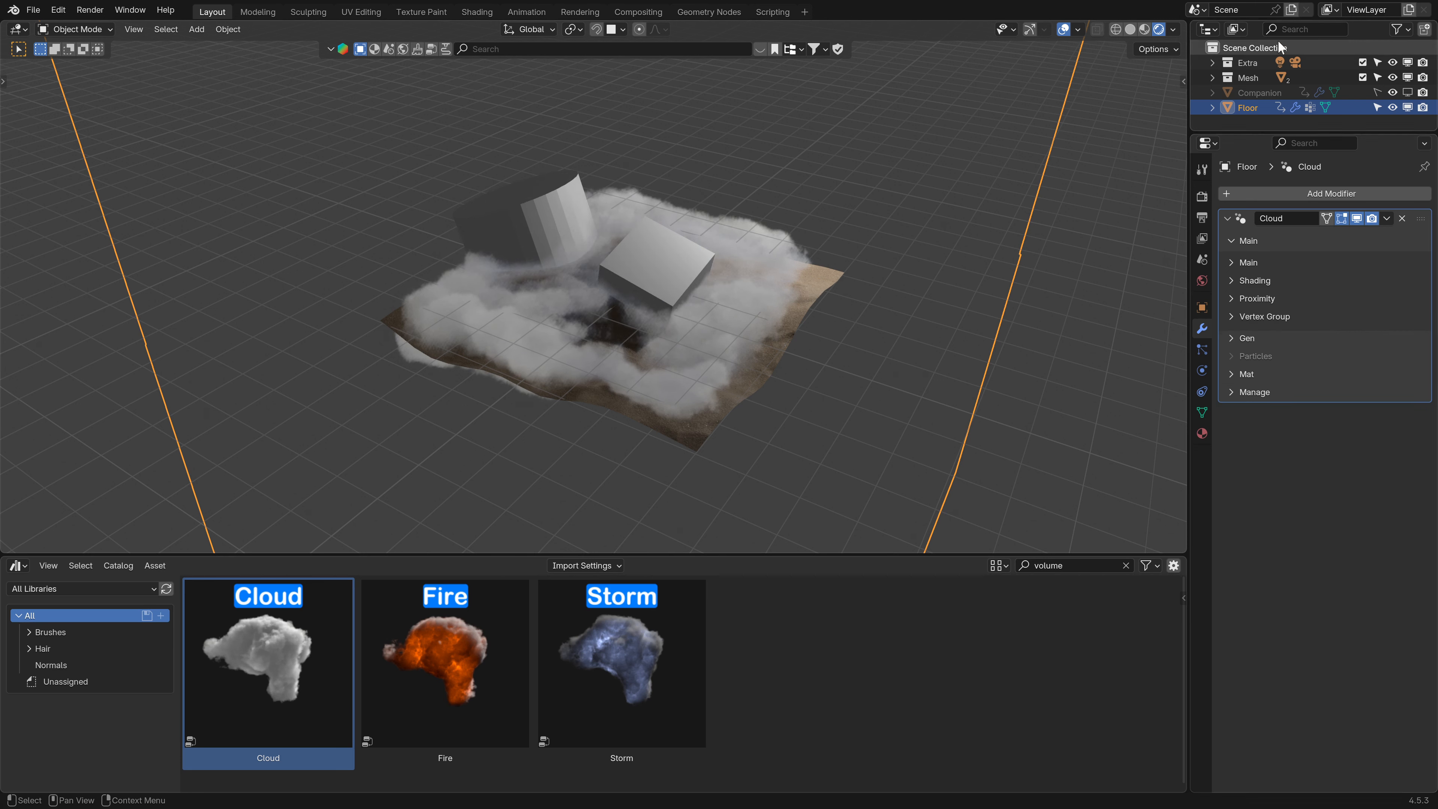
- Switch the viewport to solid shading, open the Vertex Group section and disable the Cloud modifier's viewport display
left_click(1127, 29)
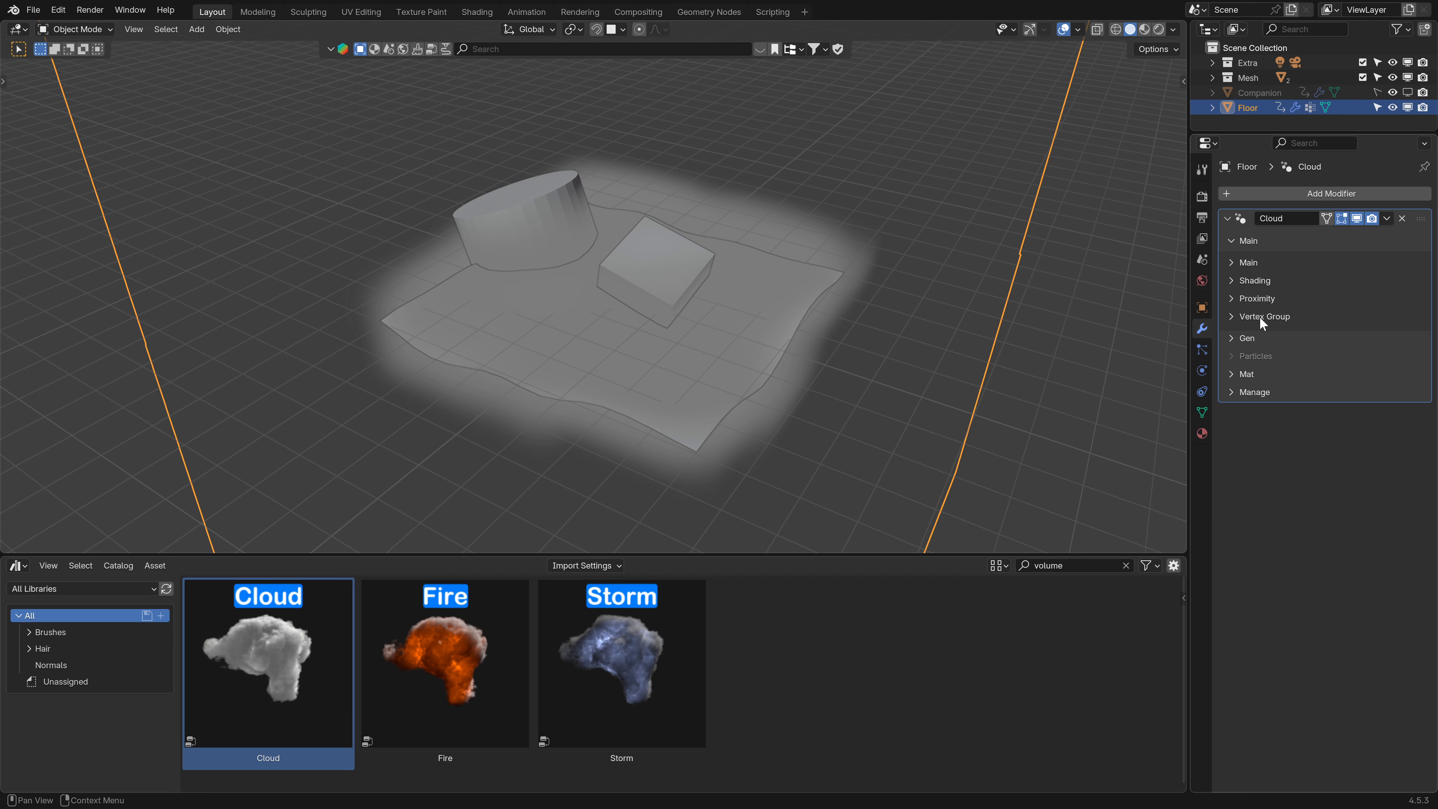
left_click(1247, 317)
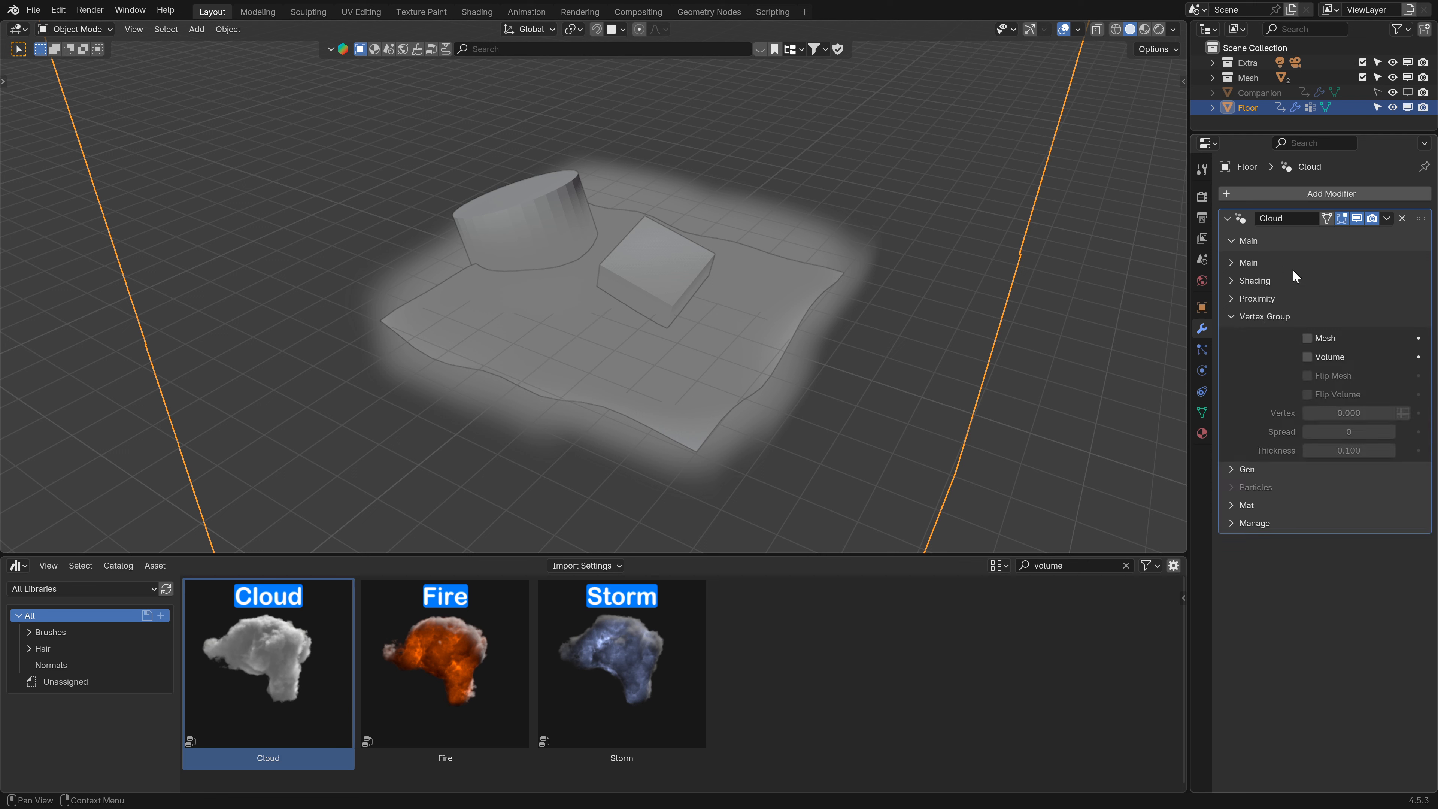
left_click(1357, 218)
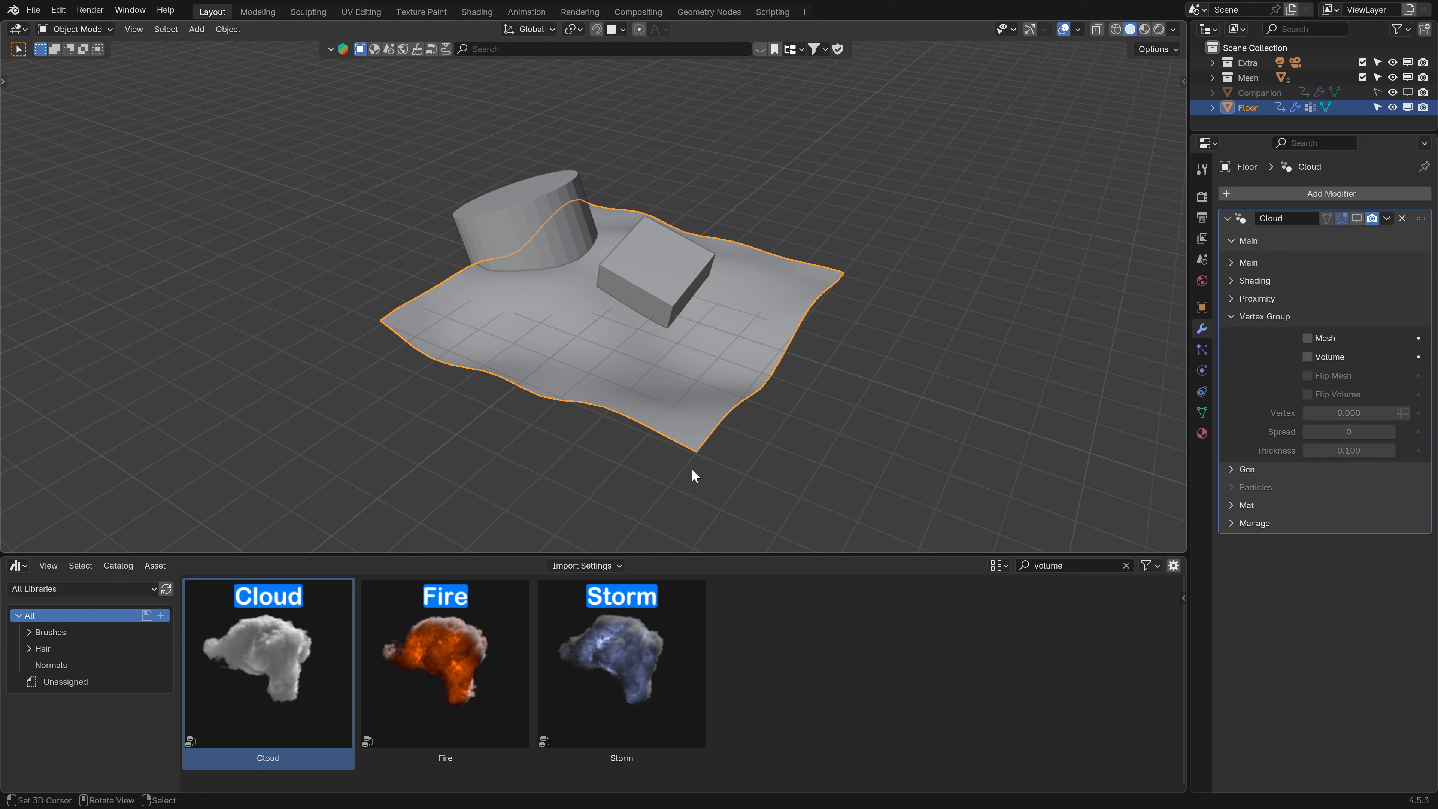
- Change the lower asset browser area into a Timeline and shrink it
left_click(20, 565)
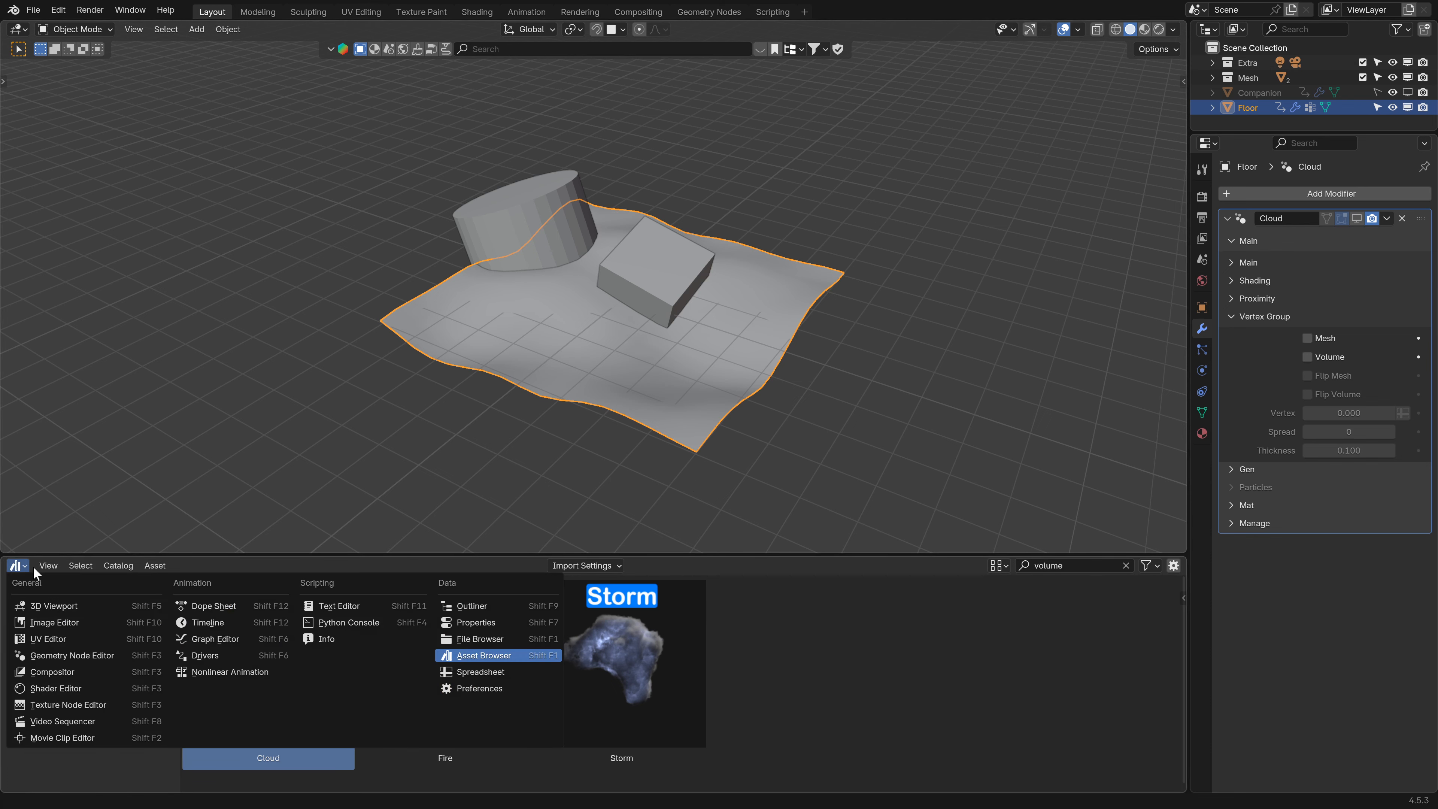
left_click(239, 621)
left_click_drag(453, 555, 473, 800)
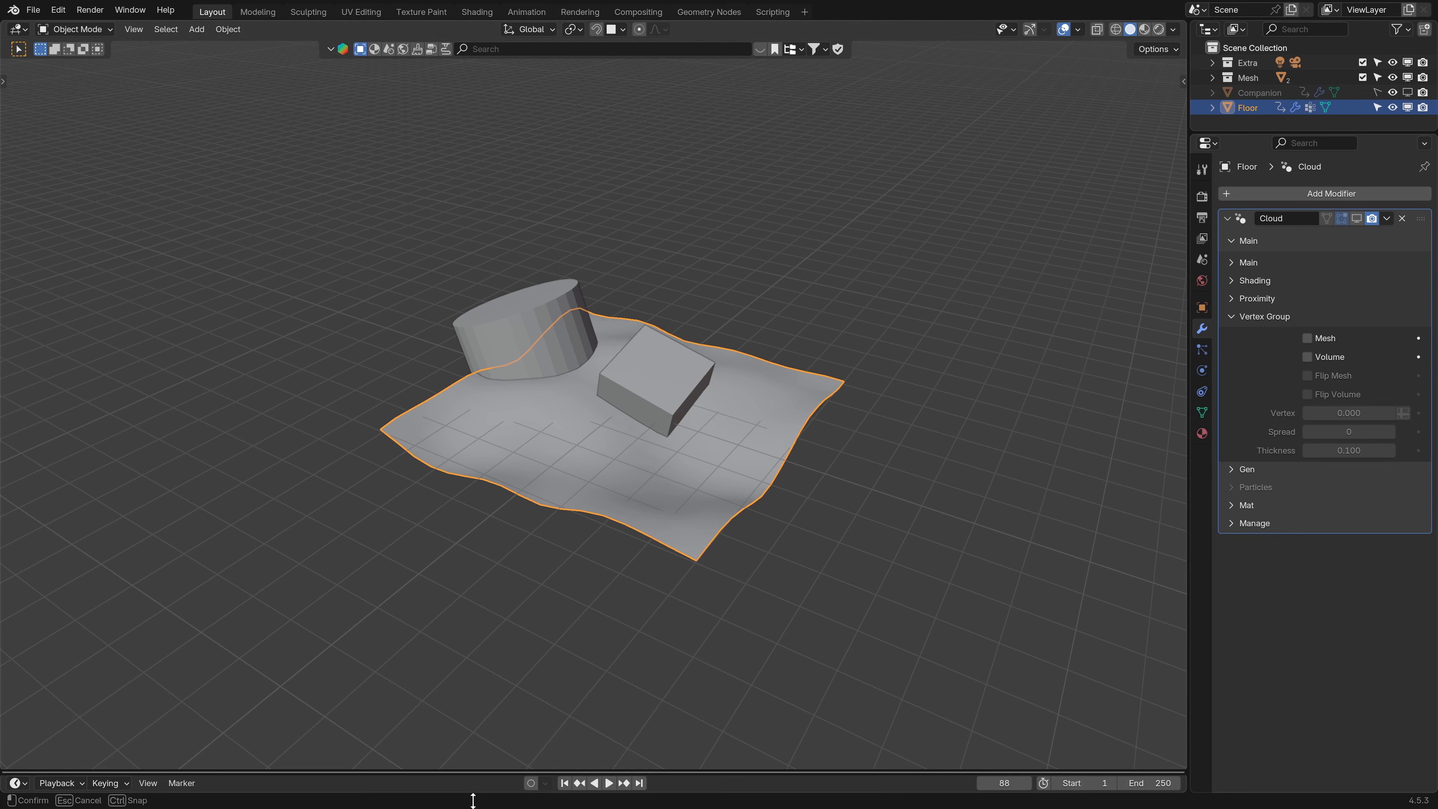
- Remove the floor's existing volume vertex group in the mesh data properties
scroll(678, 333, "up", 2)
middle_click_drag(678, 333, 718, 339)
key("g")
key("Escape")
middle_click_drag(892, 447, 623, 323)
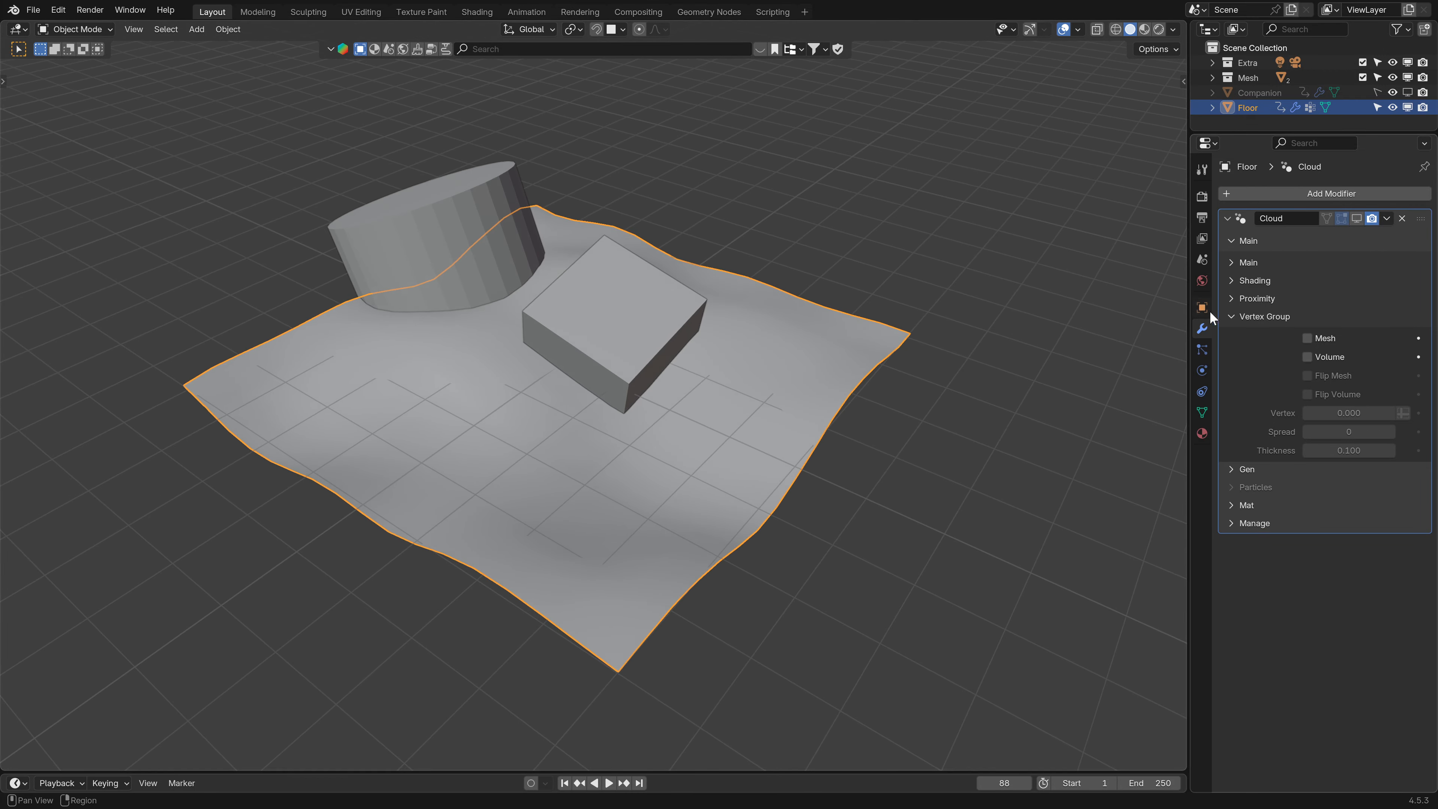
left_click(1201, 413)
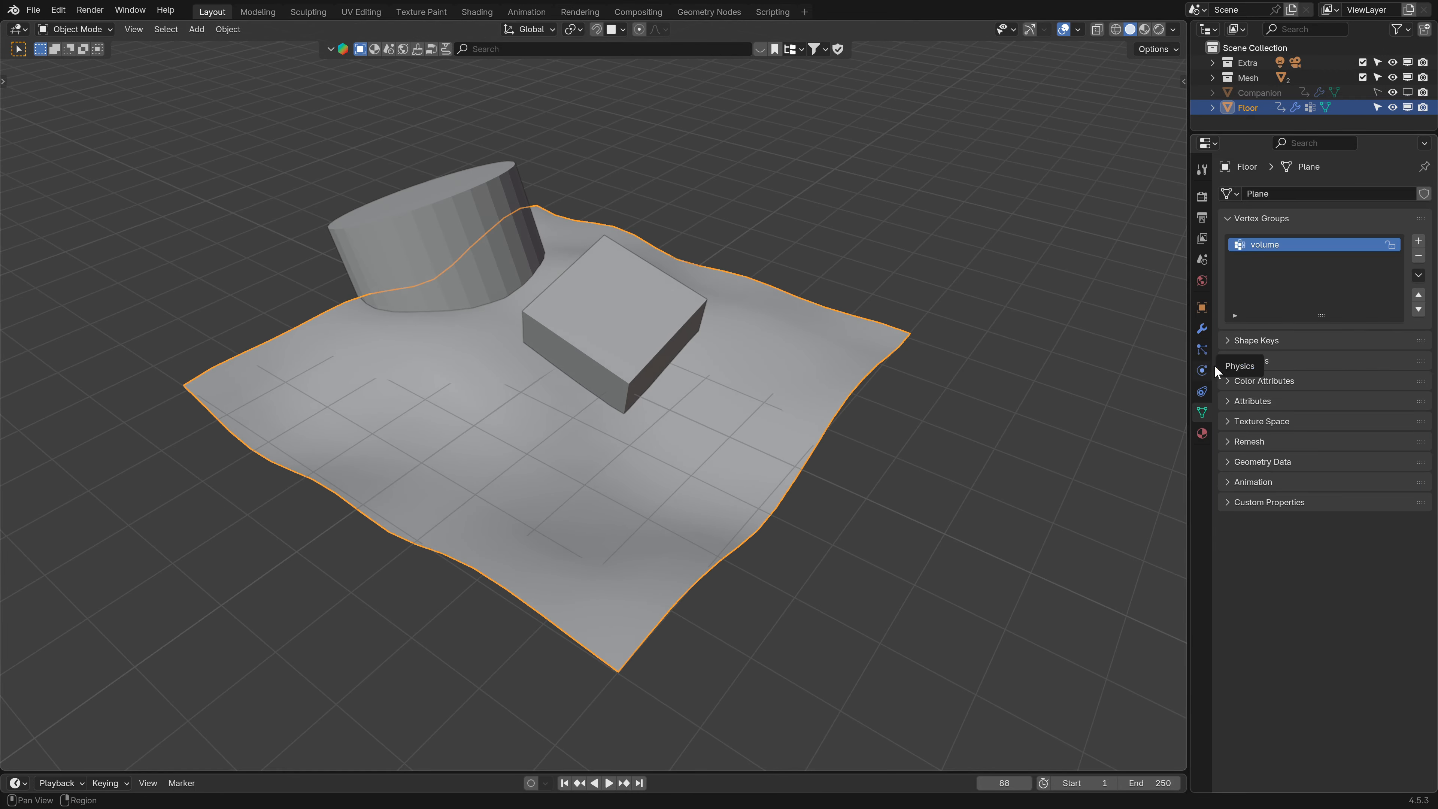
left_click(1251, 219)
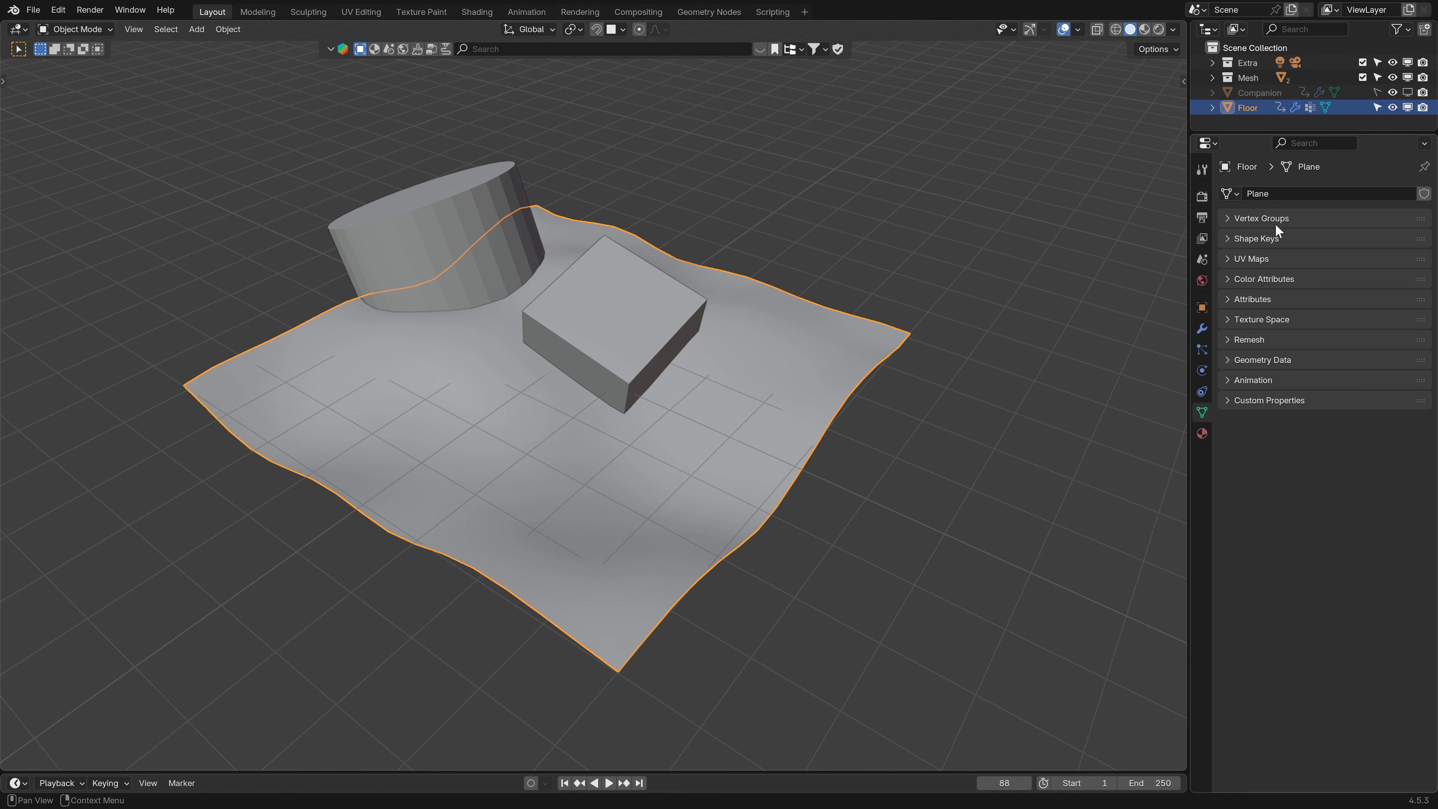
left_click(1222, 218)
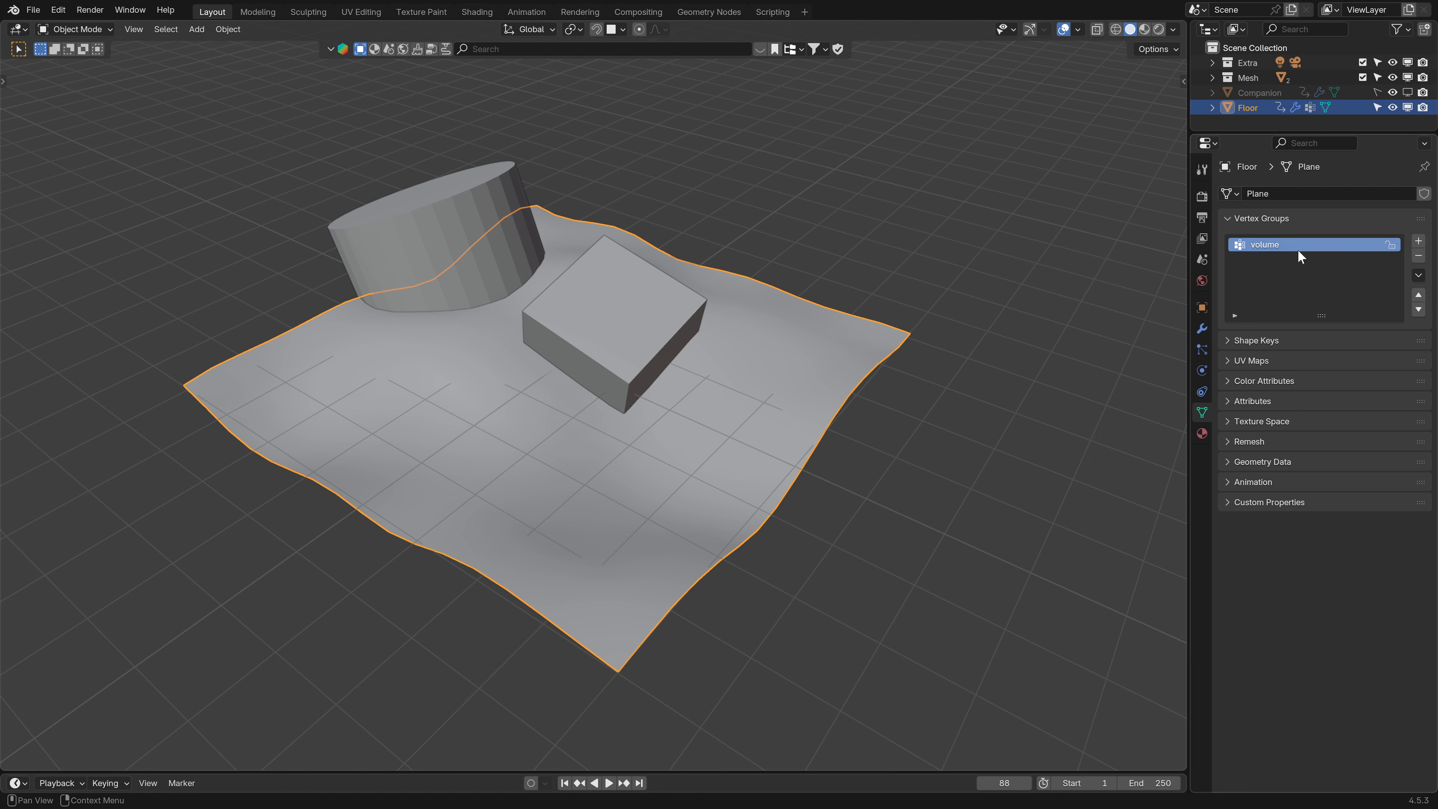
left_click(1420, 258)
- Switch the floor into Weight Paint mode
middle_click_drag(474, 360, 578, 371)
mouse_move(683, 360)
middle_mouse_down()
mouse_move(691, 372)
mouse_move(648, 347)
mouse_move(672, 350)
middle_mouse_up()
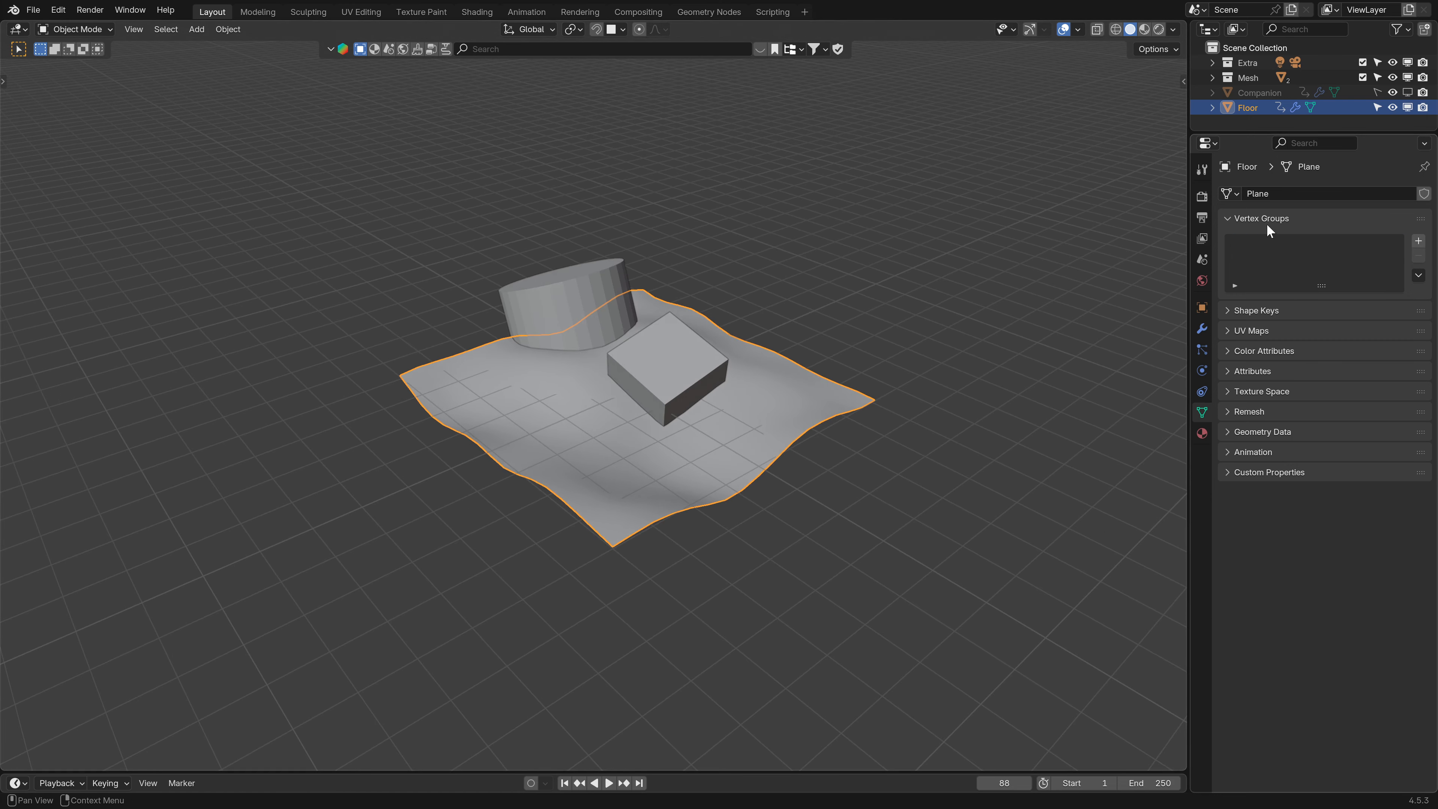
scroll(657, 396, "up", 1)
left_click(90, 30)
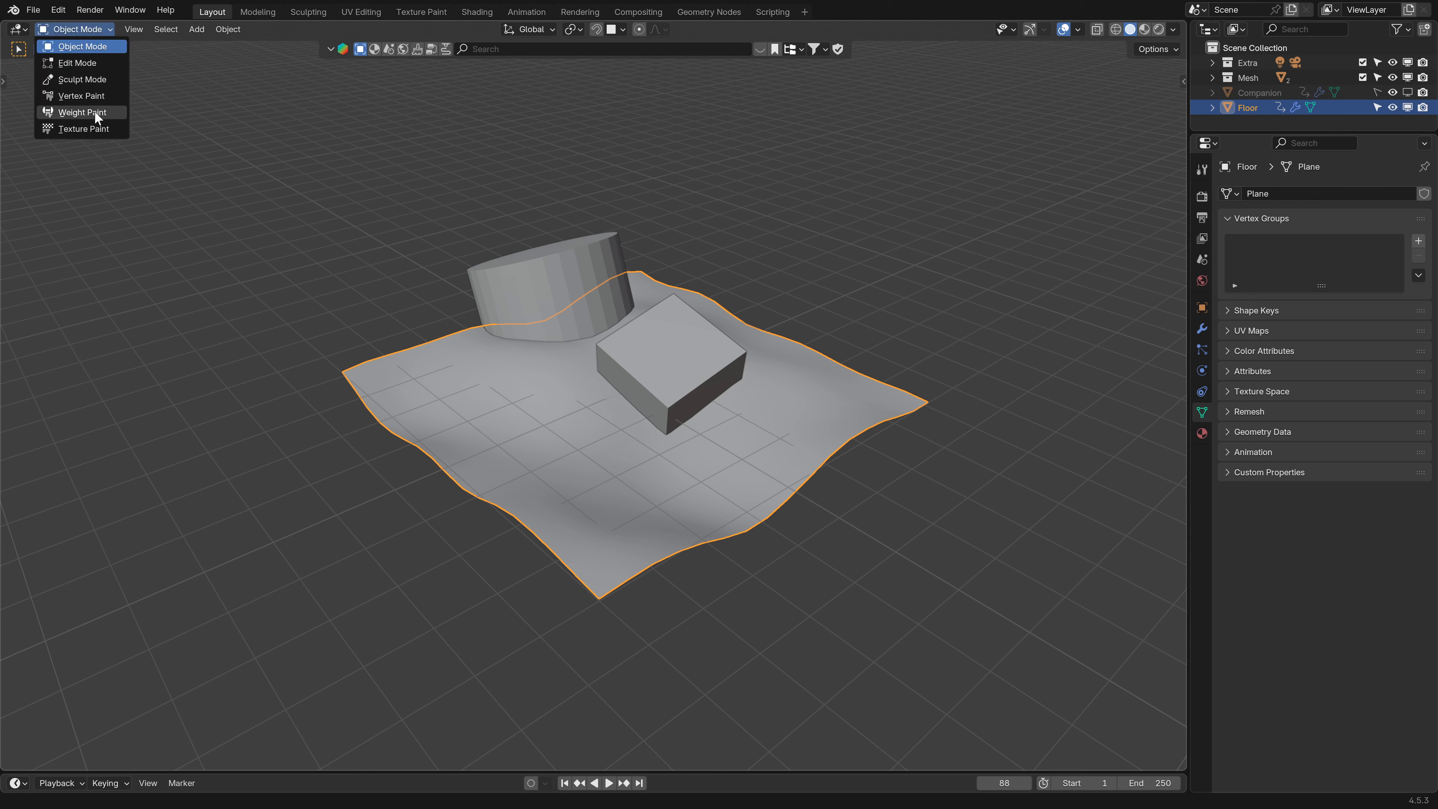
left_click(74, 113)
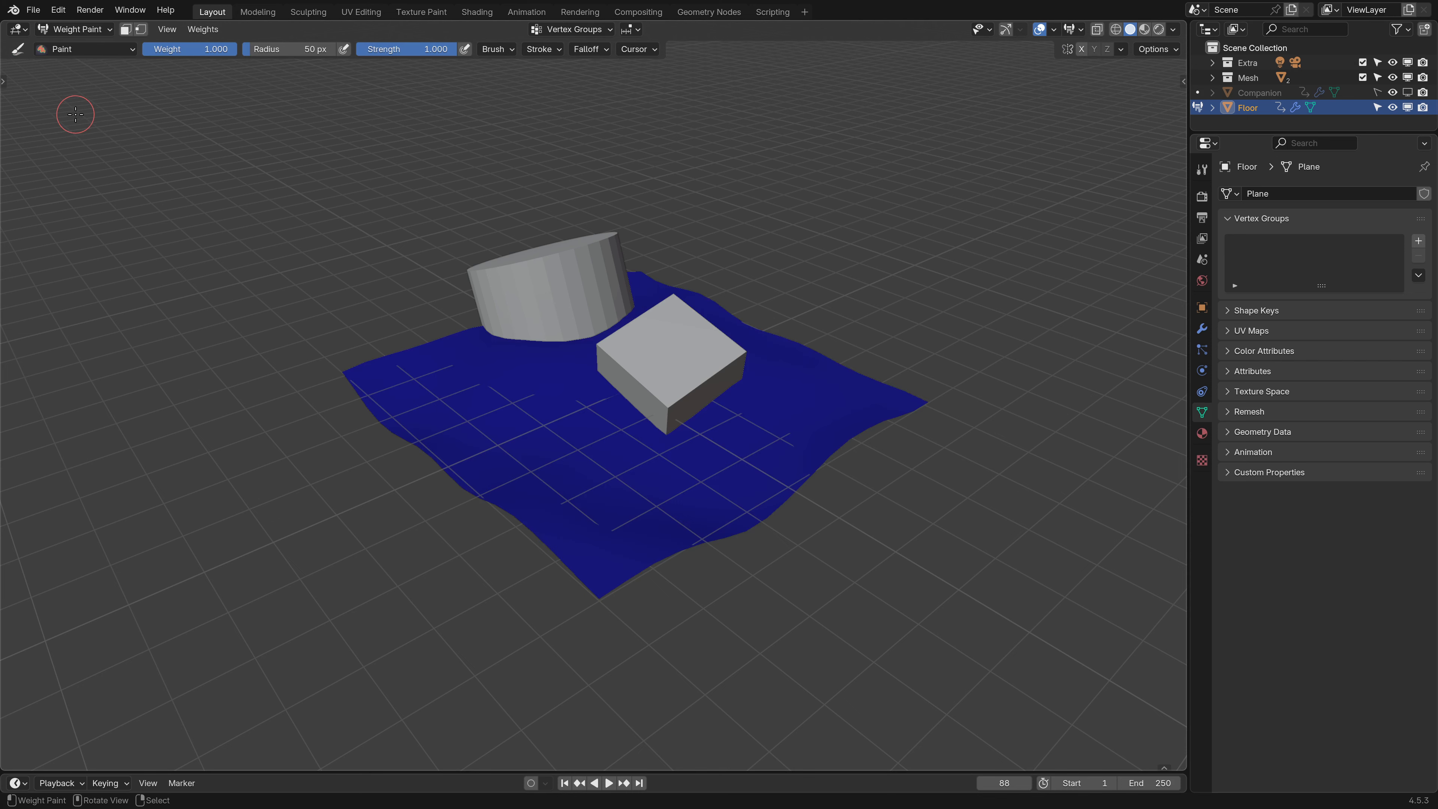
- Paint a first stroke on the floor into a new vertex group and rename the group to Tutorial
middle_click_drag(634, 425, 642, 475)
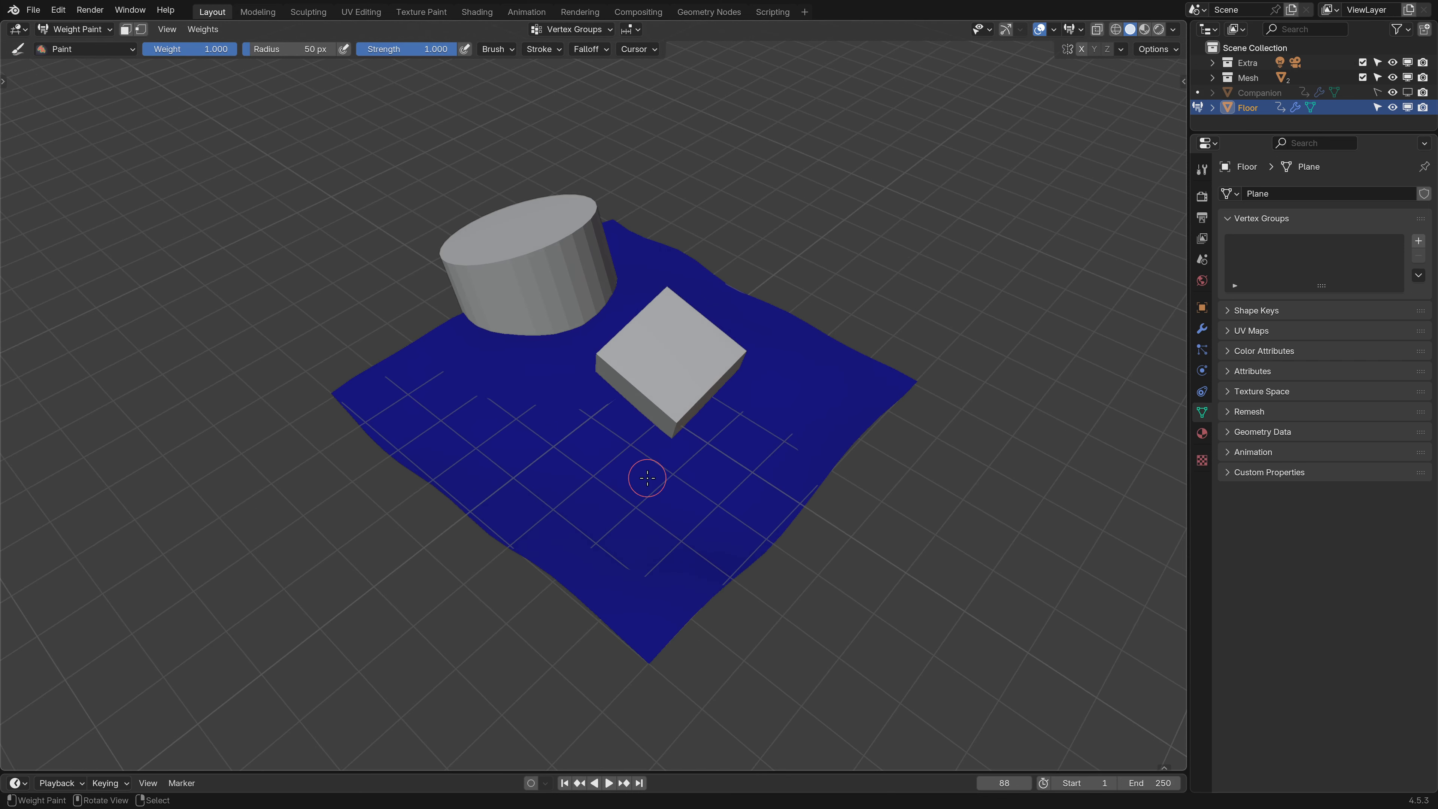
left_click_drag(577, 451, 665, 476)
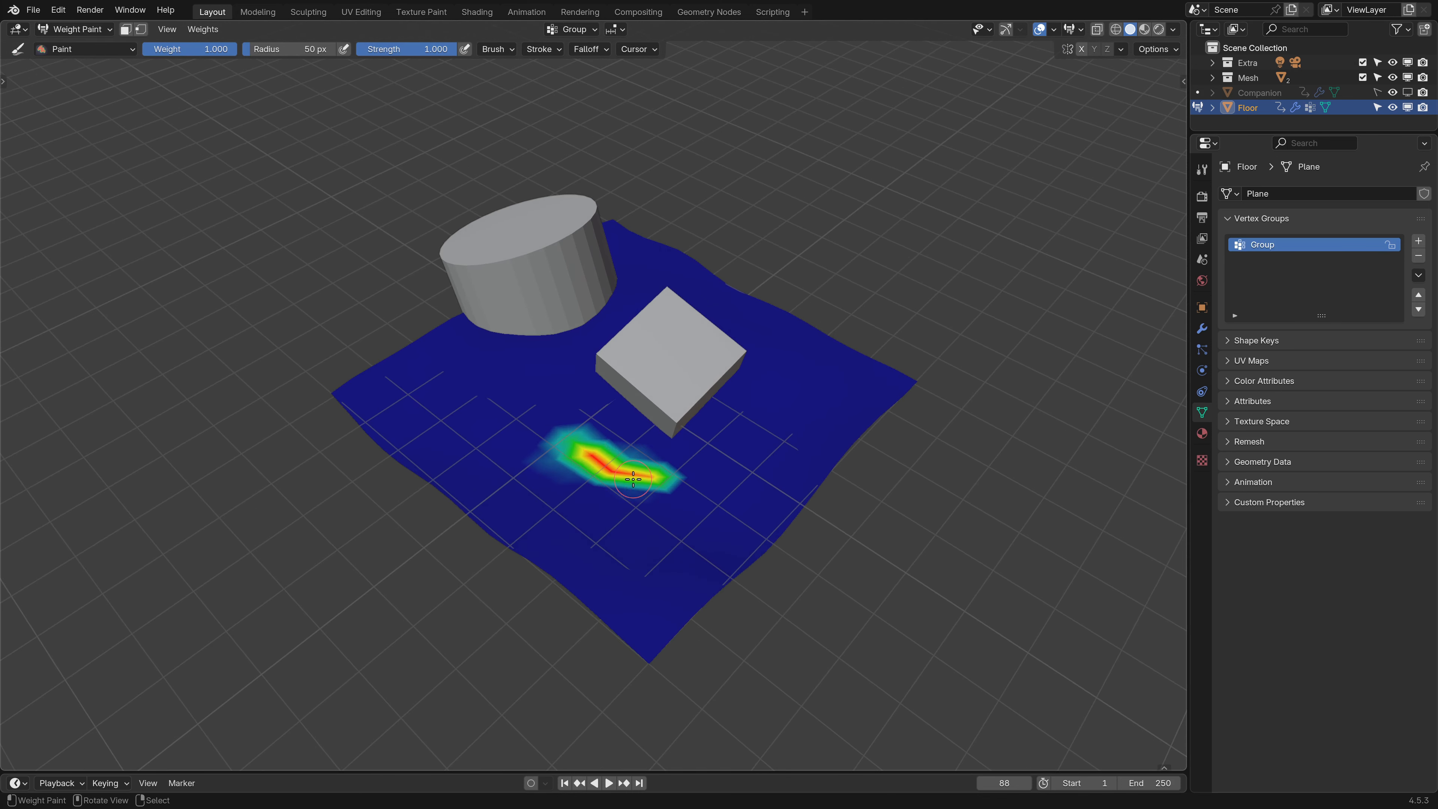
double_click(1261, 244)
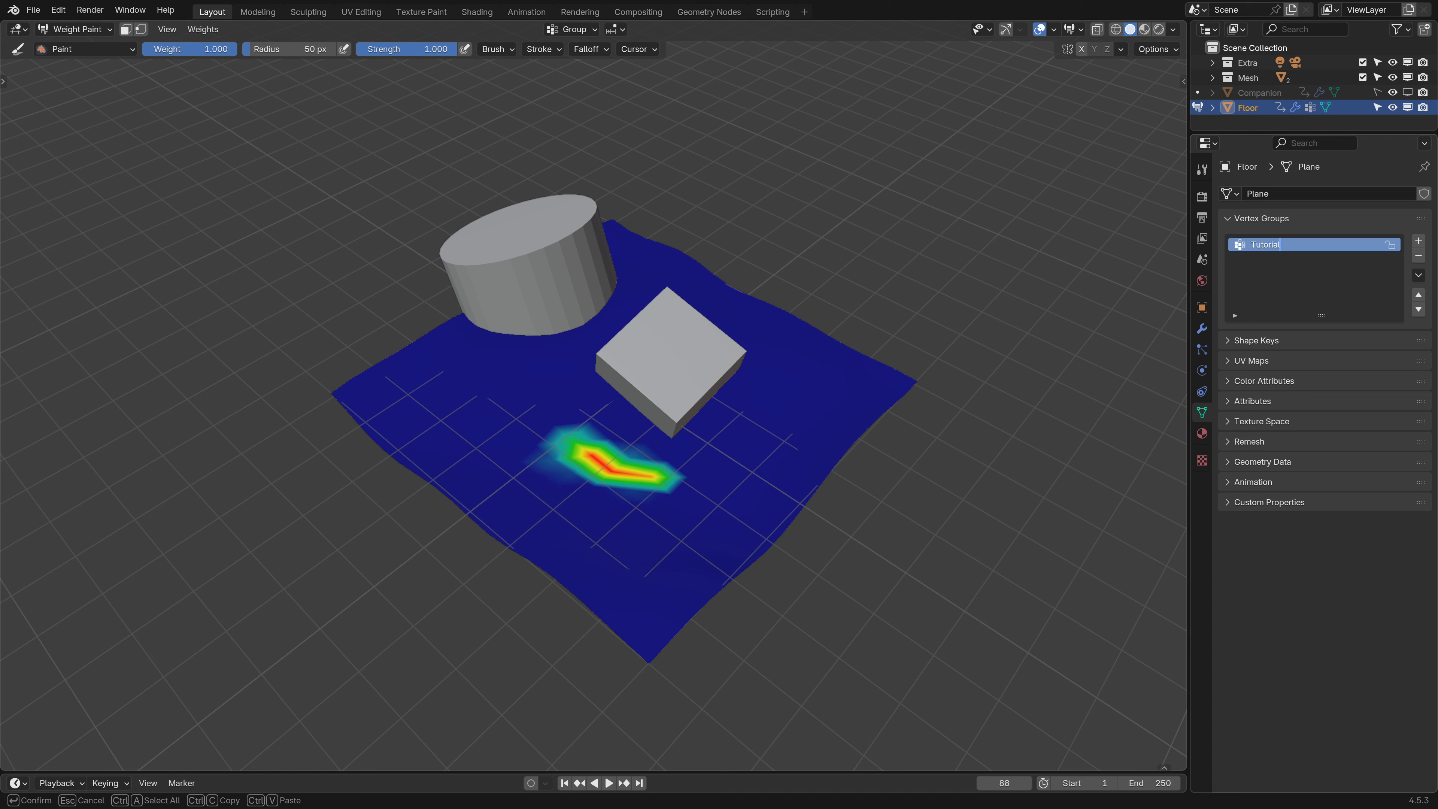
key("Return")
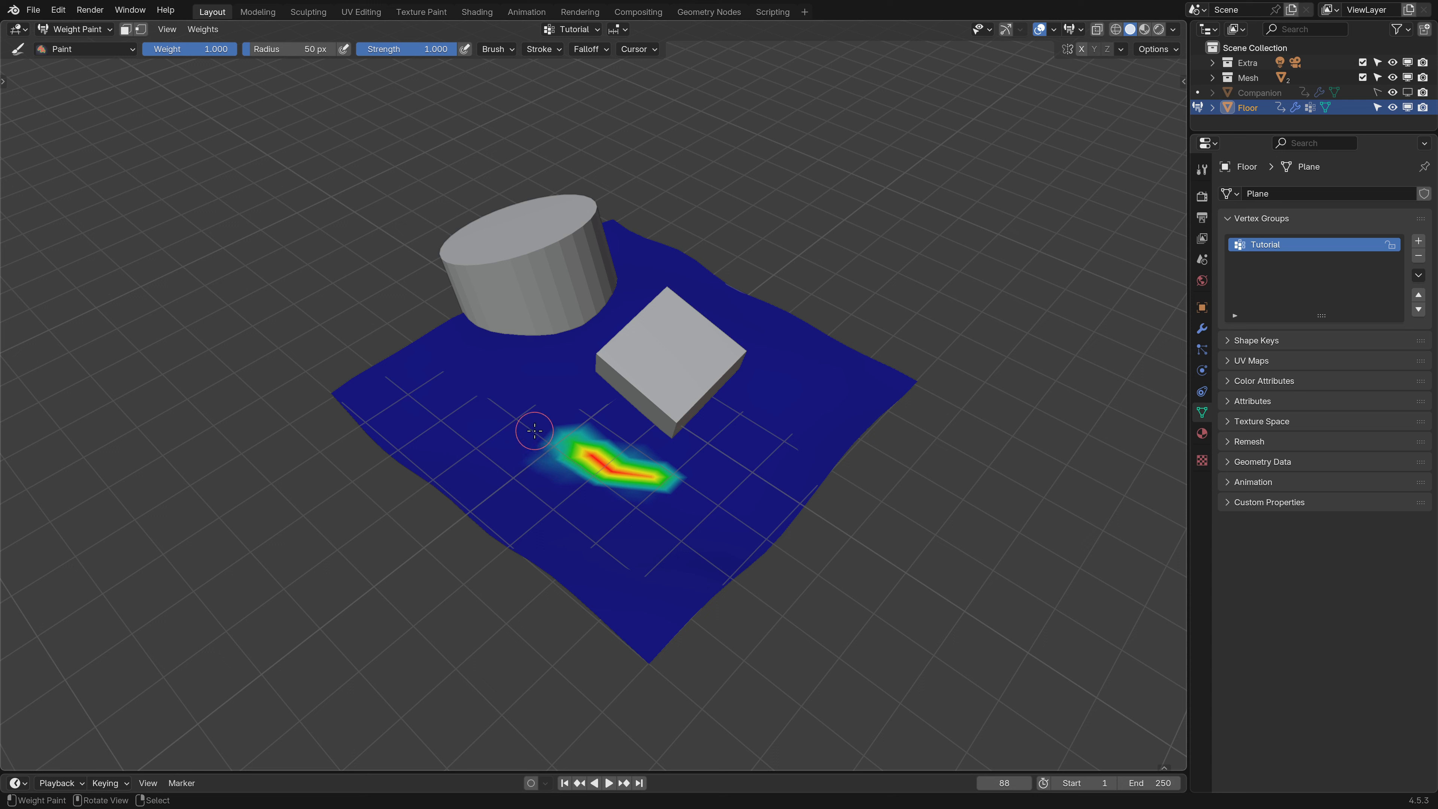
- Set the brush radius to about 129 px and paint a large curved band across the floor
left_click_drag(283, 48, 314, 49)
mouse_move(668, 482)
left_mouse_down()
mouse_move(569, 453)
mouse_move(629, 527)
mouse_move(504, 442)
mouse_move(544, 436)
mouse_move(701, 475)
mouse_move(707, 527)
mouse_move(634, 510)
mouse_move(589, 555)
mouse_move(488, 462)
mouse_move(549, 408)
mouse_move(600, 431)
mouse_move(450, 398)
mouse_move(593, 487)
left_mouse_up()
middle_click_drag(593, 487, 331, 169)
- Return to Object Mode and collapse the Vertex Groups section
left_click(77, 29)
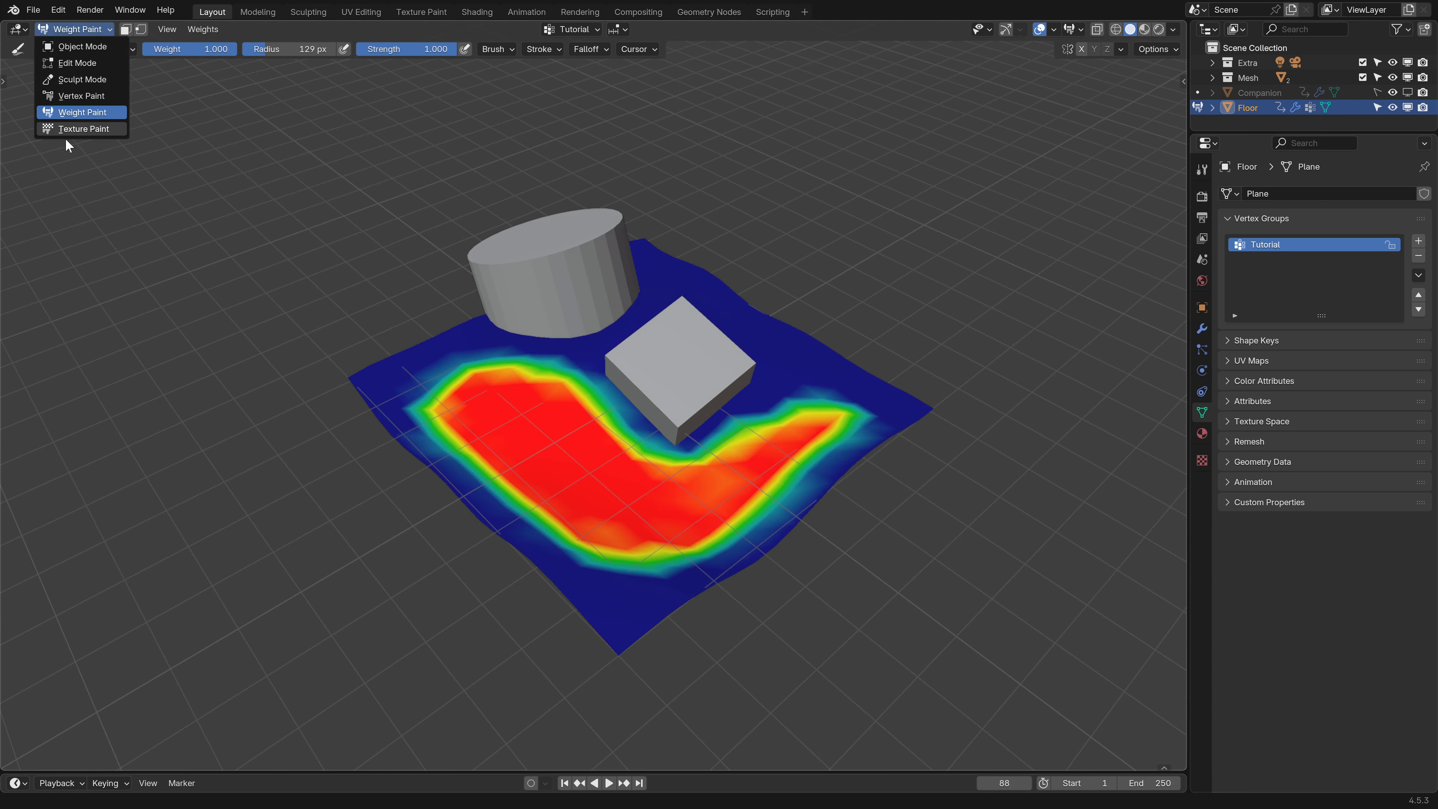
left_click(85, 47)
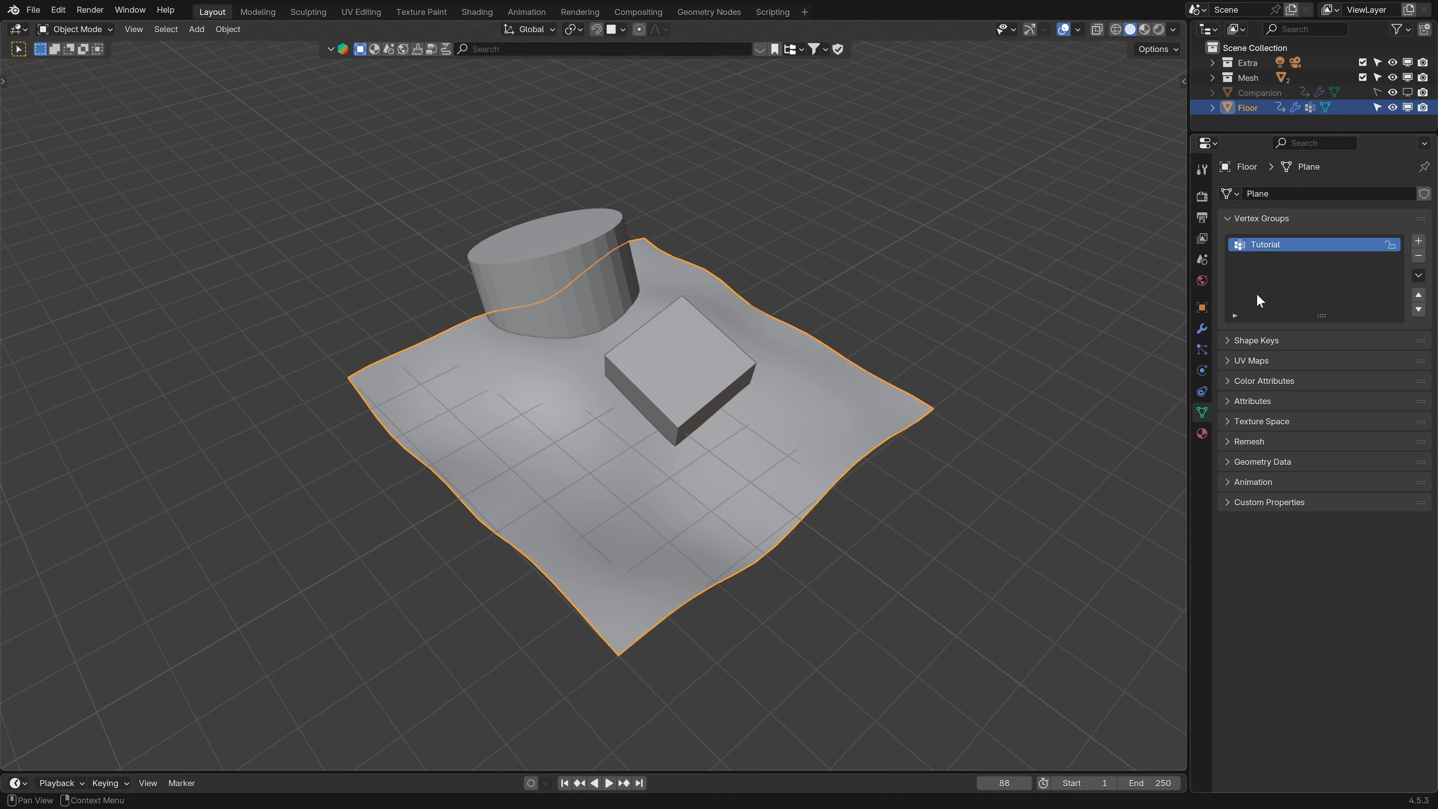
left_click(1229, 217)
- Re-enable the Cloud modifier in the viewport and switch to rendered shading
left_click(1202, 329)
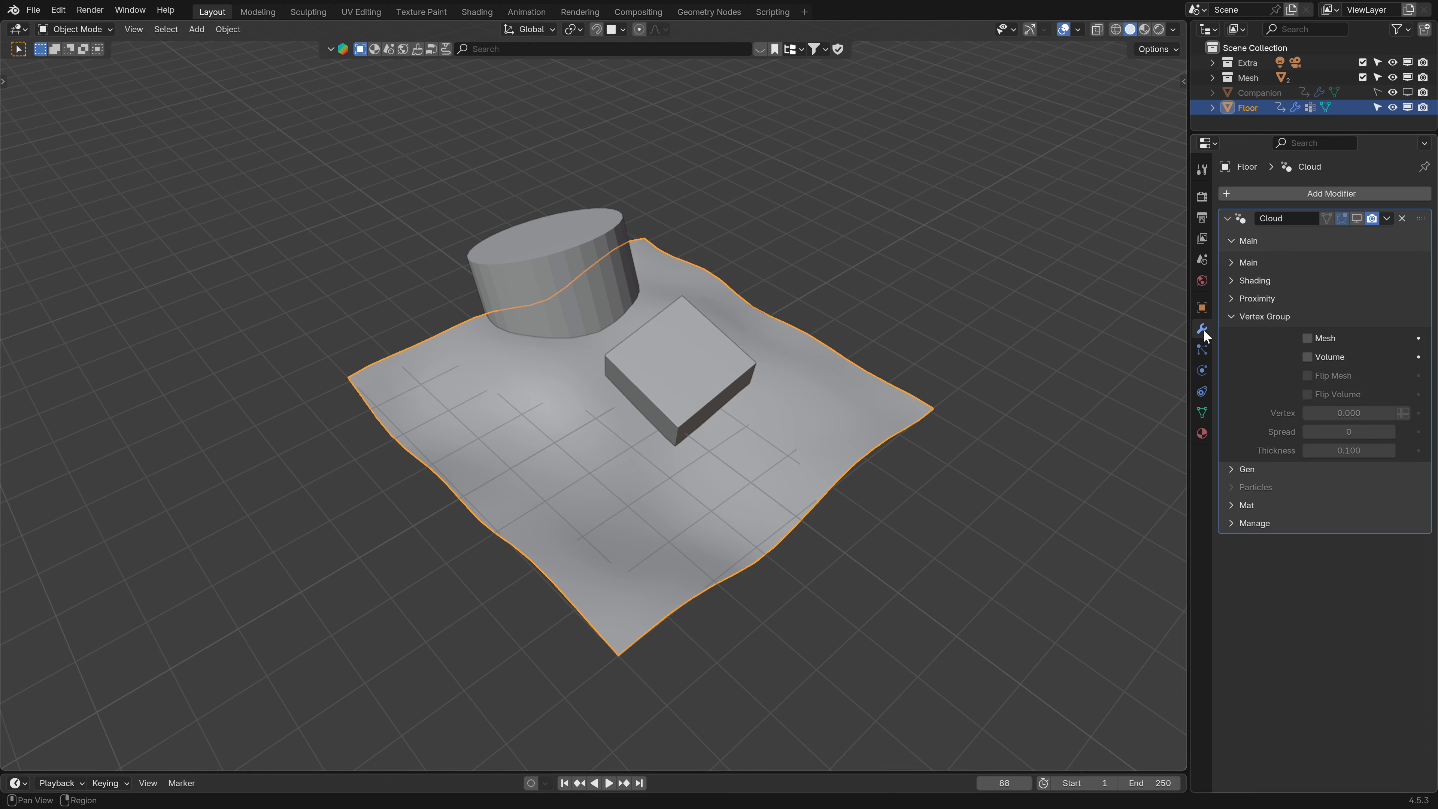
left_click(1358, 219)
middle_click_drag(640, 539, 644, 465)
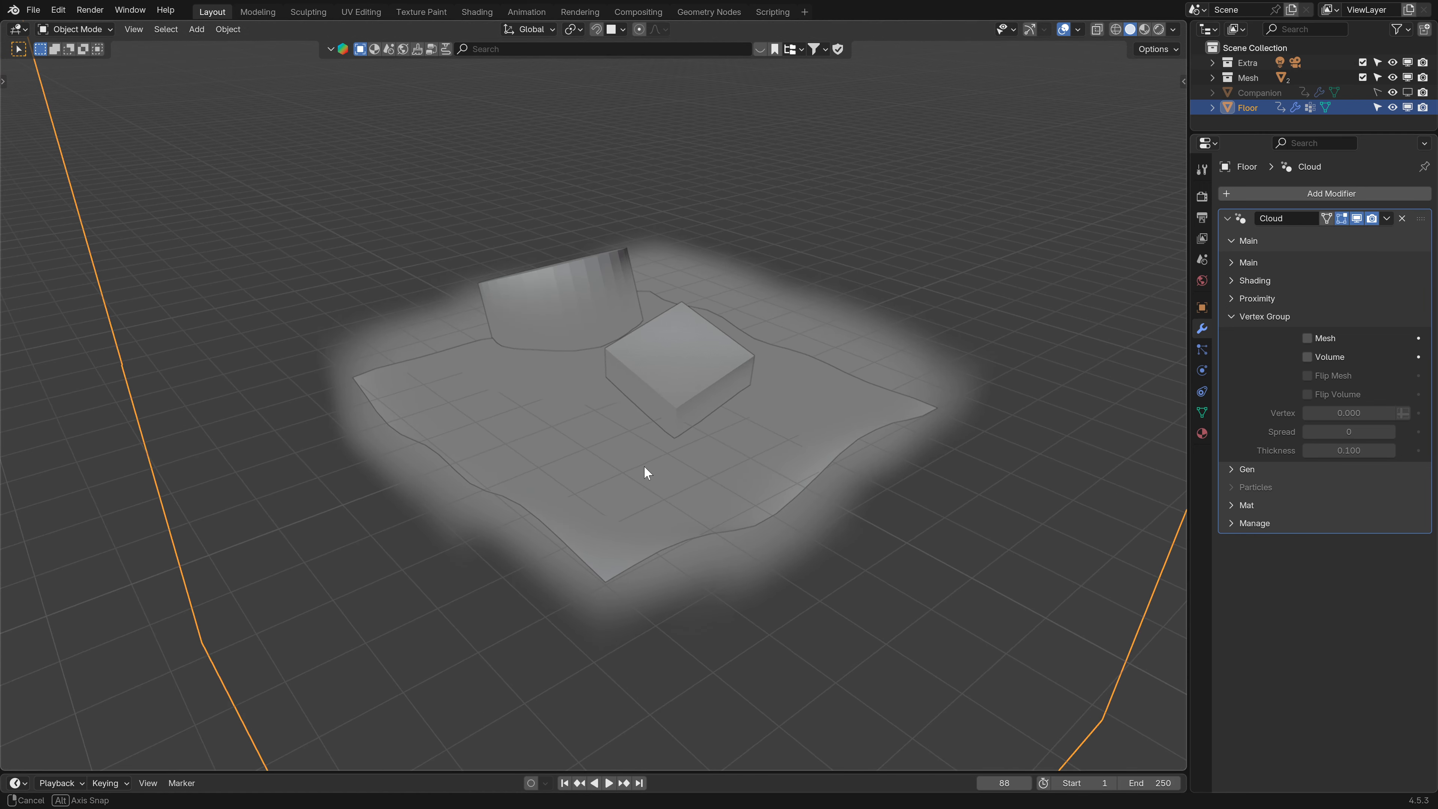
left_click(1158, 31)
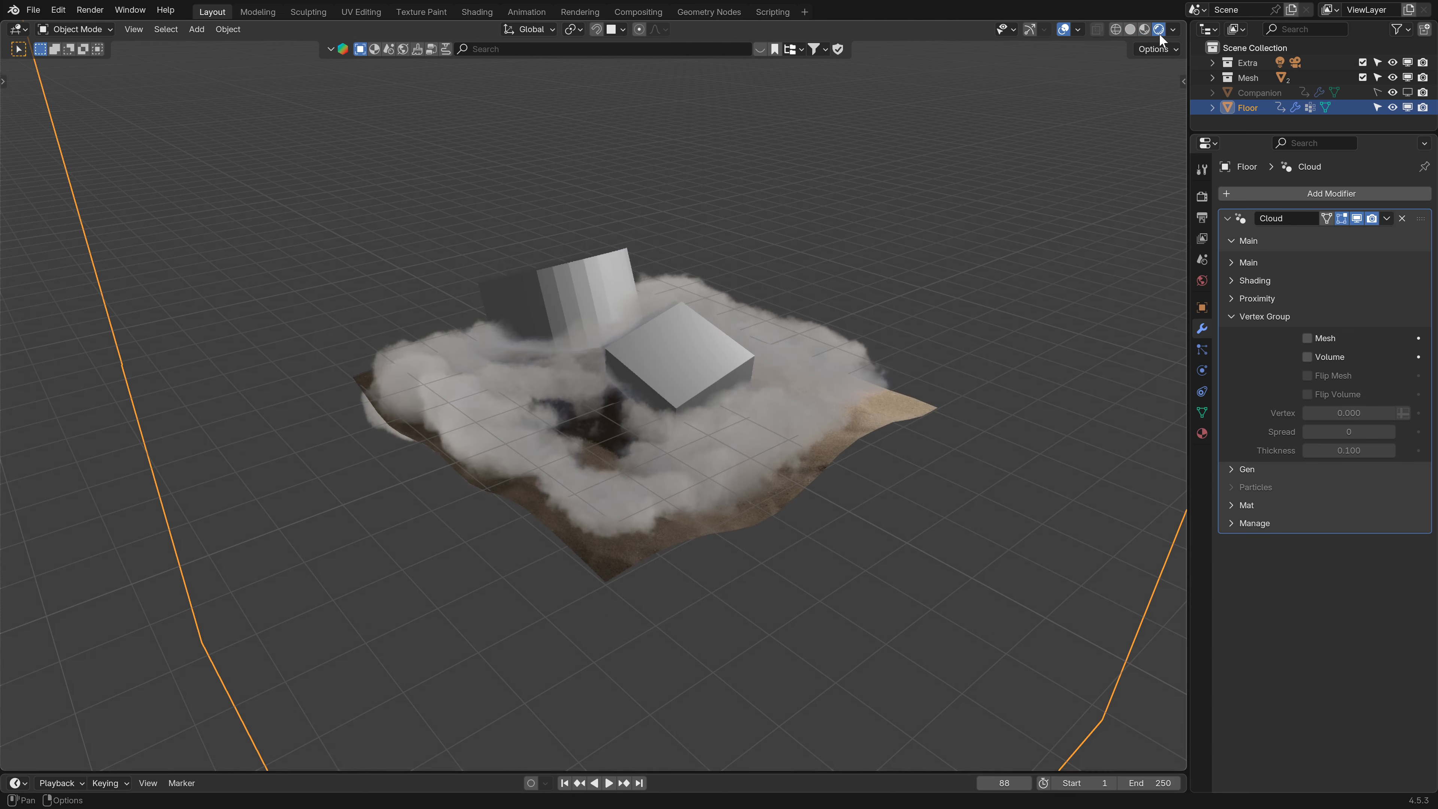
- Enable the Volume option under the Cloud modifier's Vertex Group settings and set its vertex group to Tutorial
middle_click_drag(878, 505, 786, 529)
left_click(1231, 316)
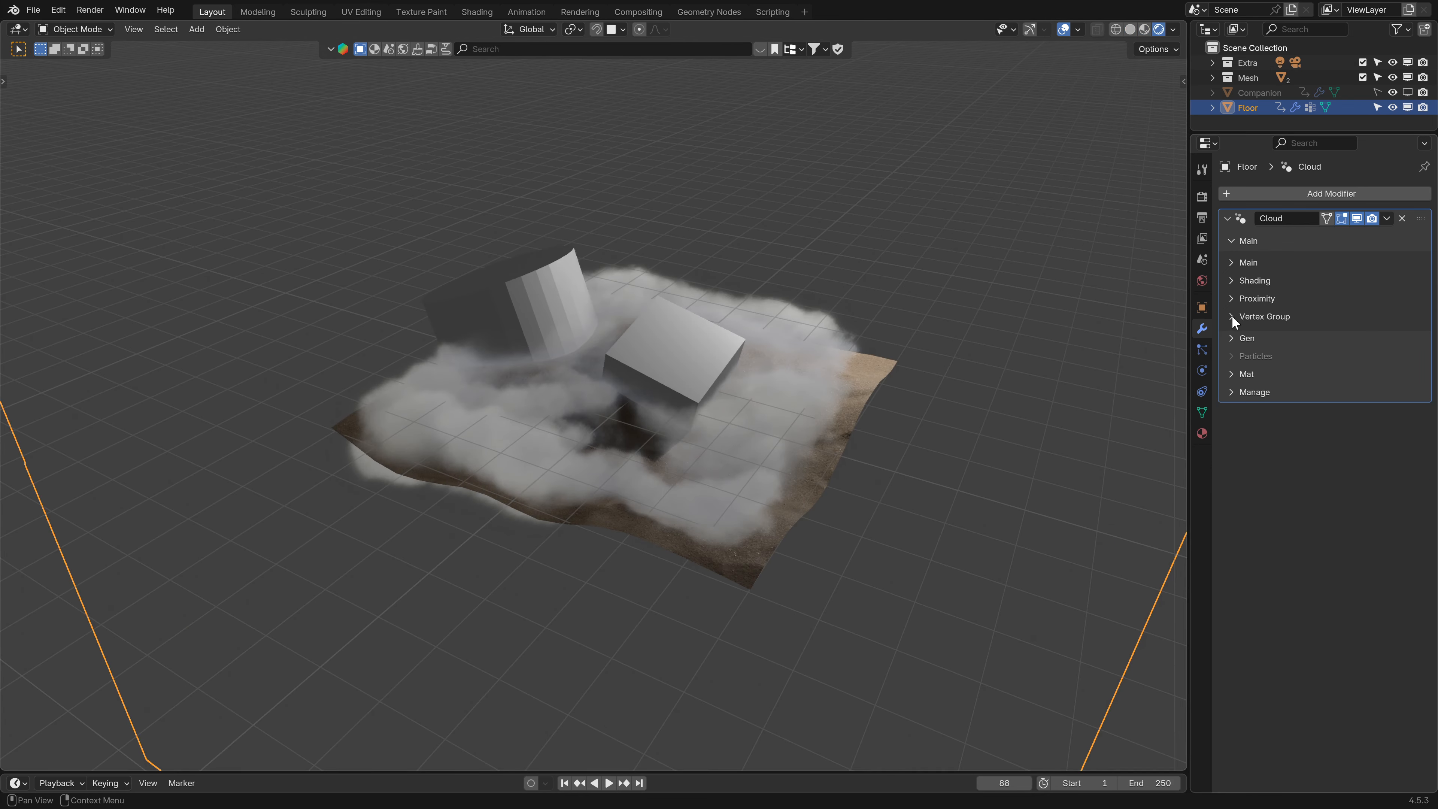
left_click(1240, 316)
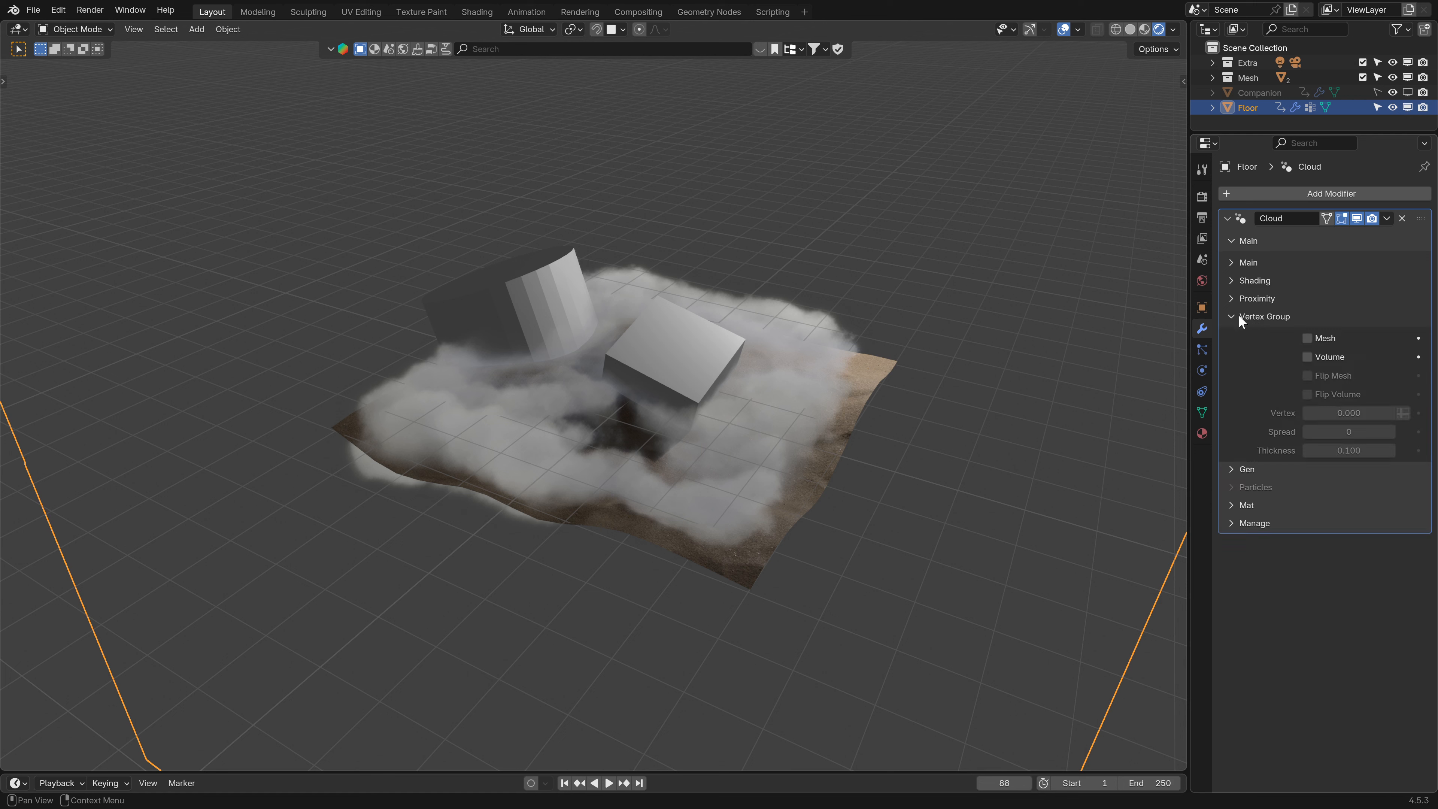
left_click(1308, 356)
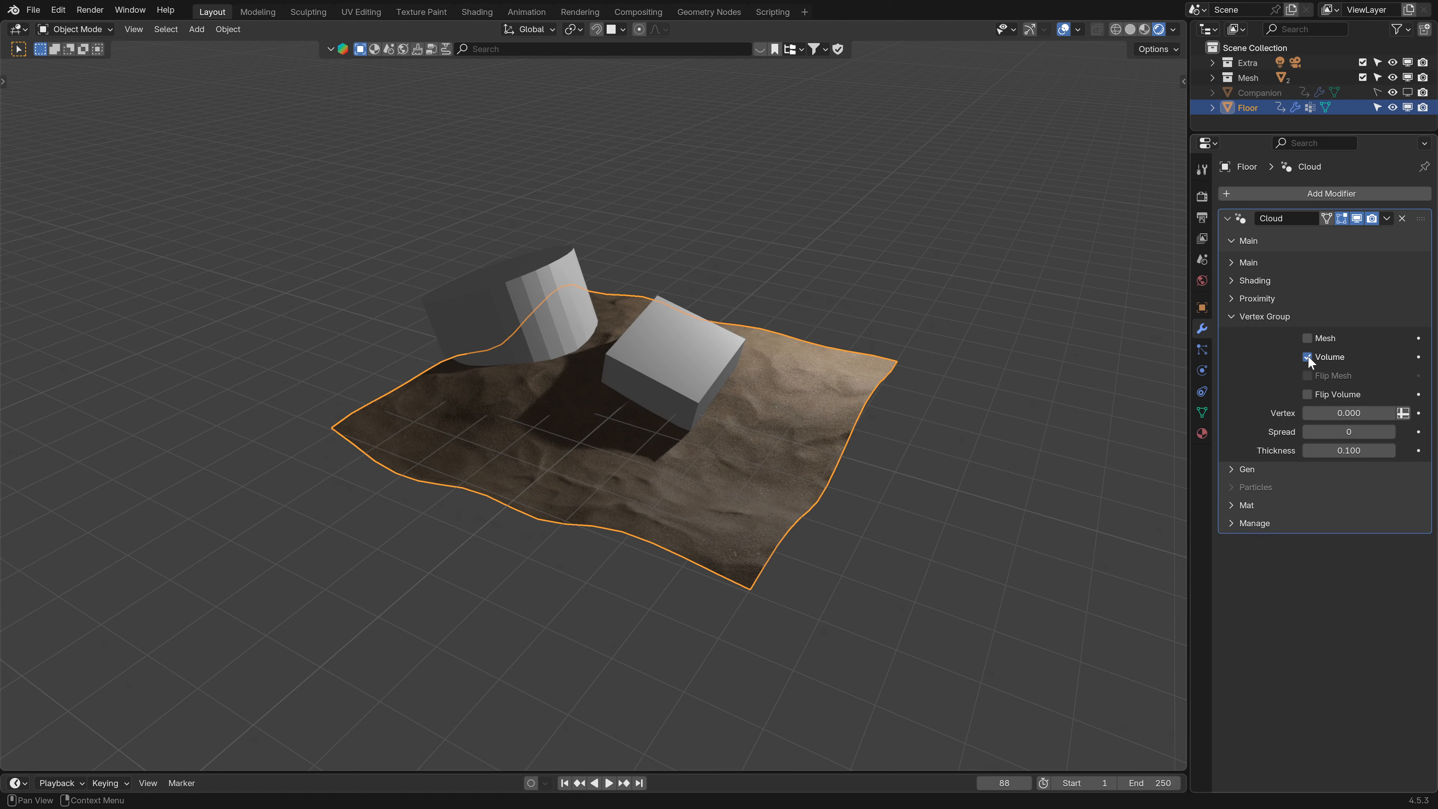
left_click(1403, 414)
left_click(1373, 414)
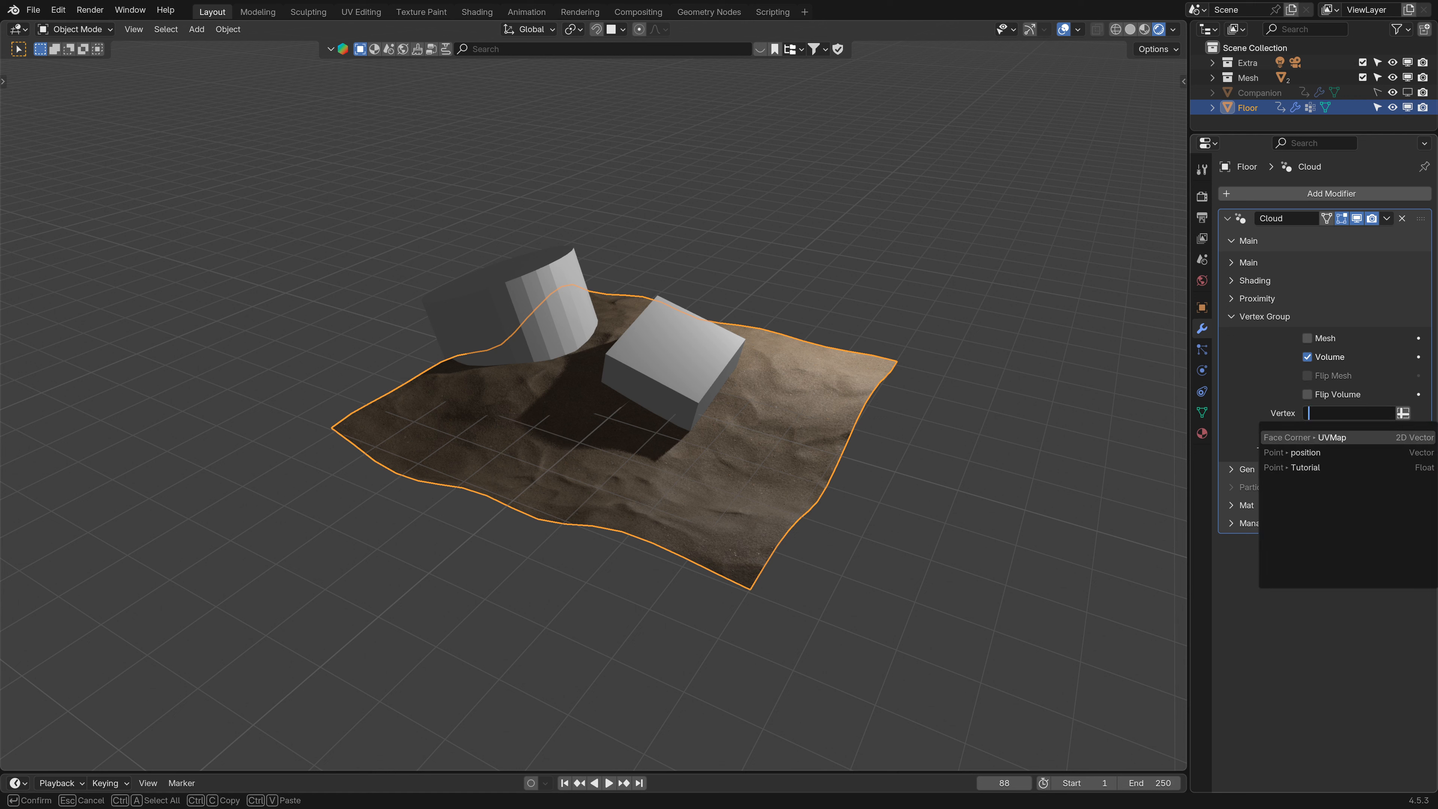
key("Down")
key("Down")
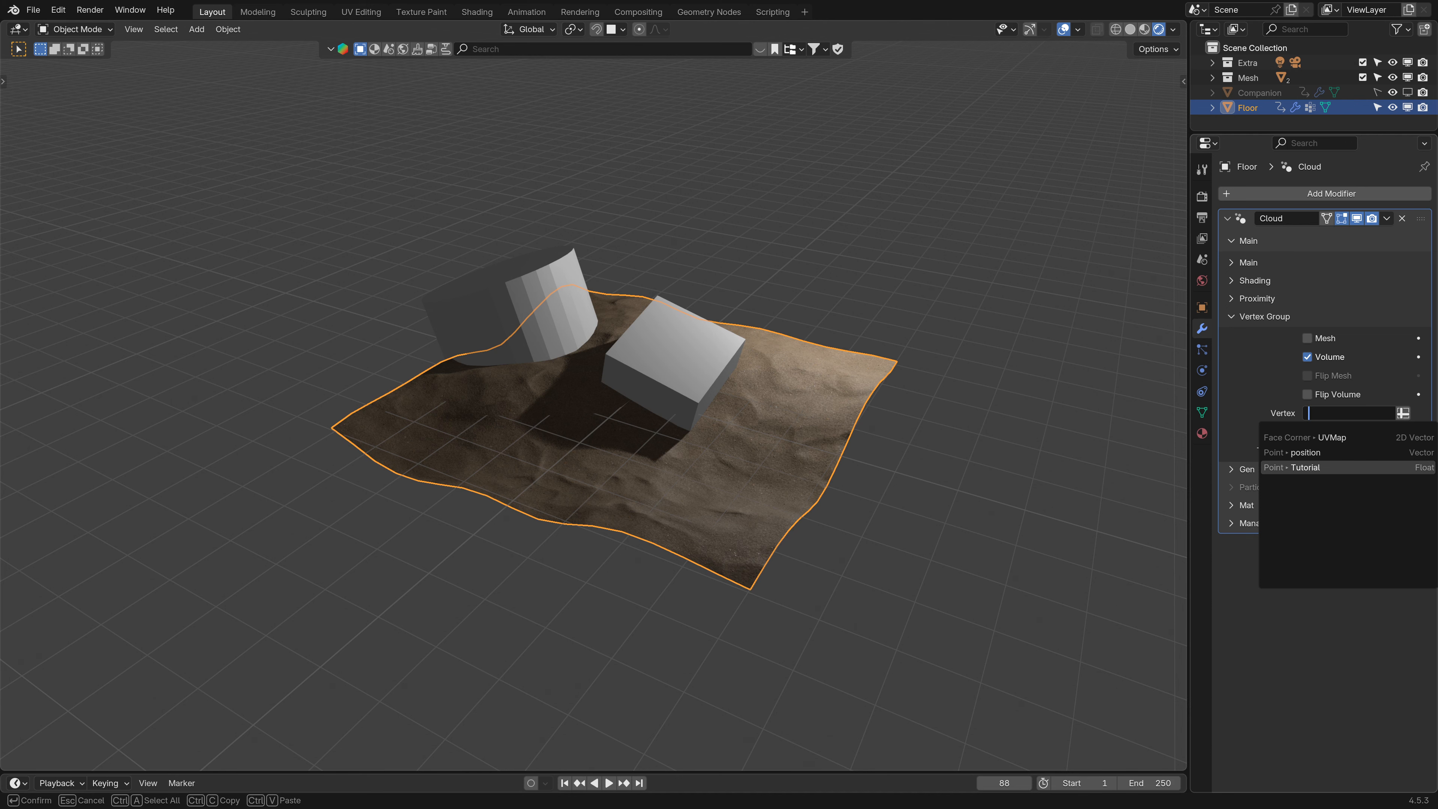
left_click(1306, 467)
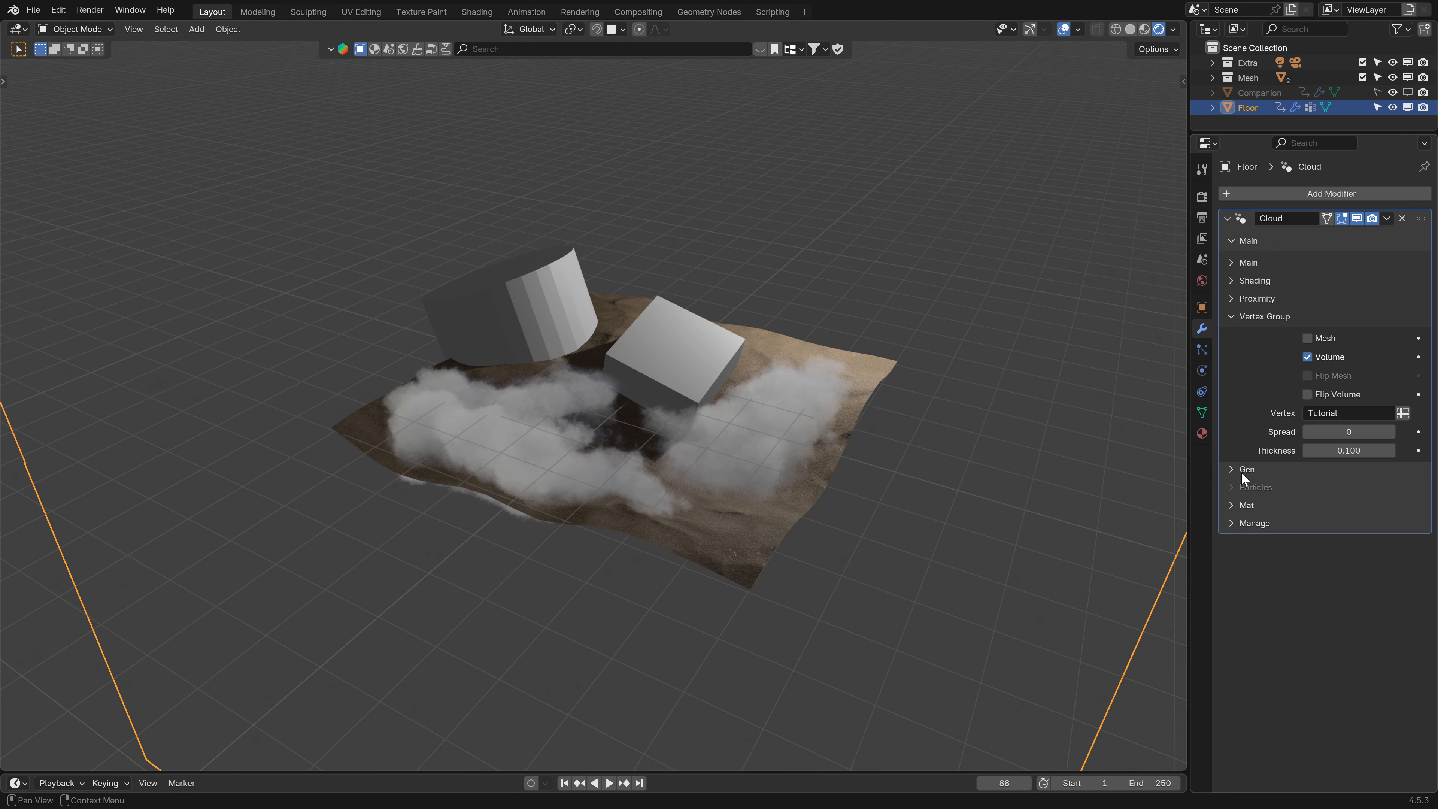
- In Weight Paint mode, paint additional strokes into the Tutorial group across the floor, then return to Object Mode
middle_click_drag(782, 436, 689, 473)
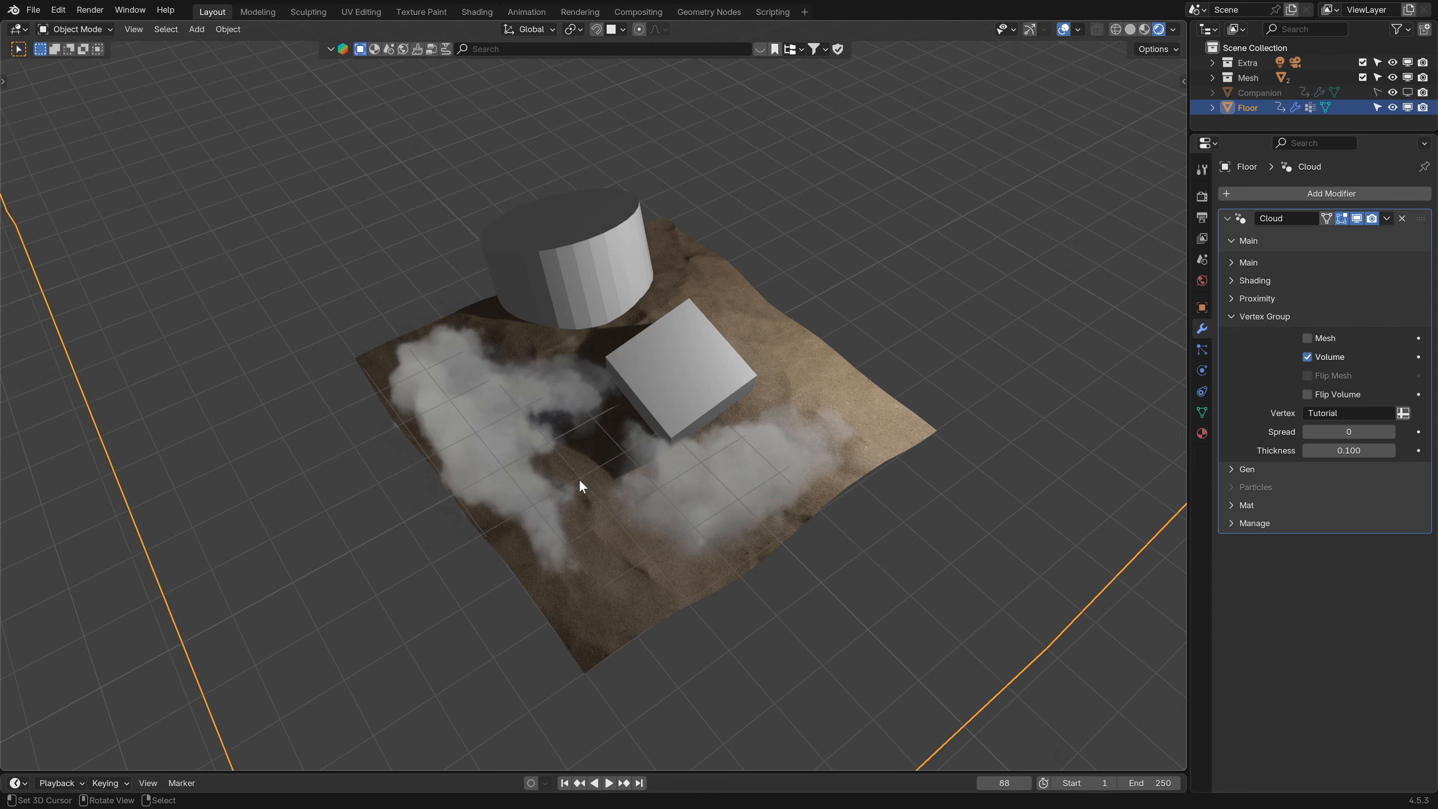
middle_click_drag(579, 479, 664, 420)
left_click(97, 33)
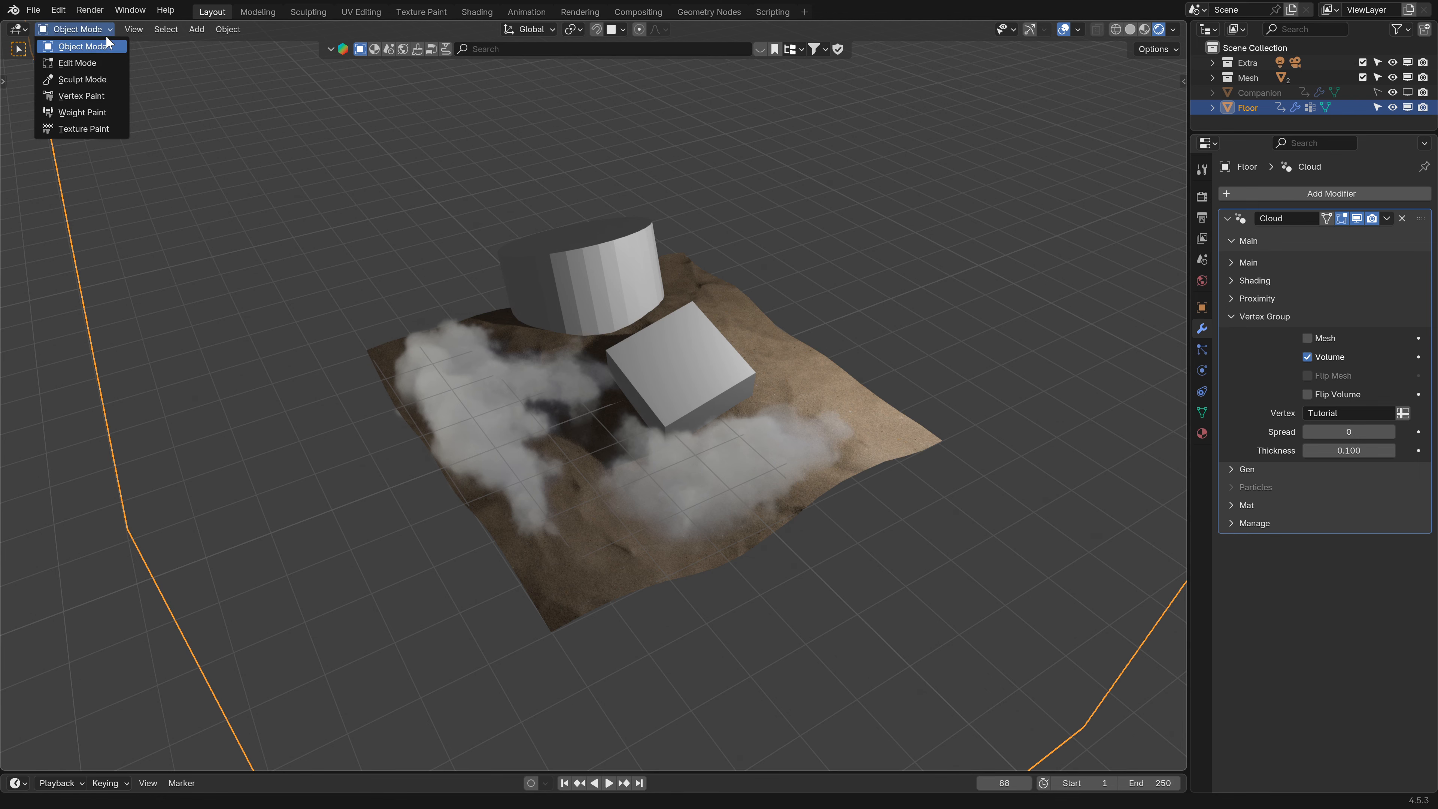
left_click(66, 111)
mouse_move(662, 456)
middle_mouse_down()
mouse_move(684, 405)
mouse_move(536, 443)
middle_mouse_up()
middle_click_drag(751, 453, 571, 425)
mouse_move(802, 465)
left_mouse_down()
mouse_move(763, 461)
mouse_move(759, 501)
left_mouse_up()
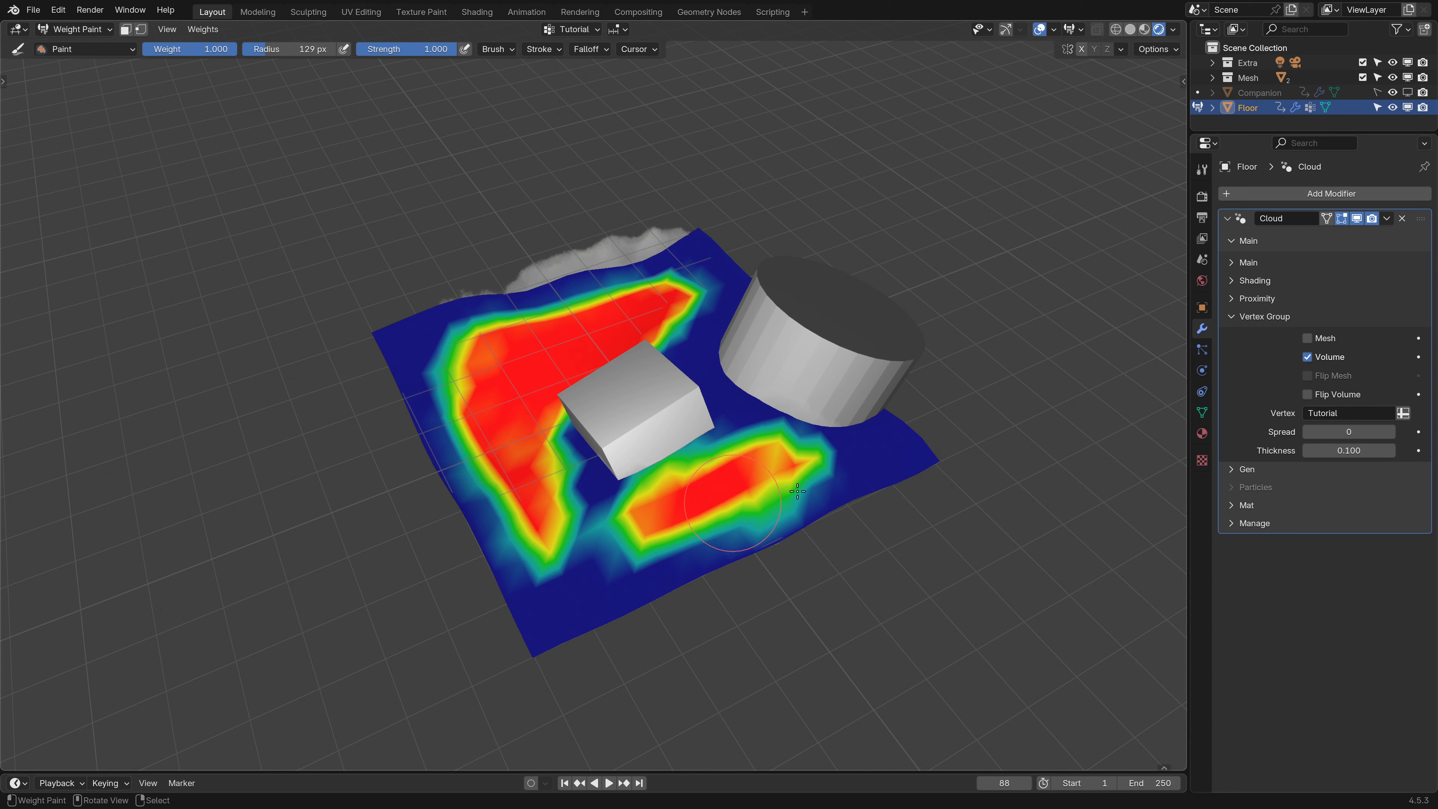
left_click(78, 31)
left_click(80, 48)
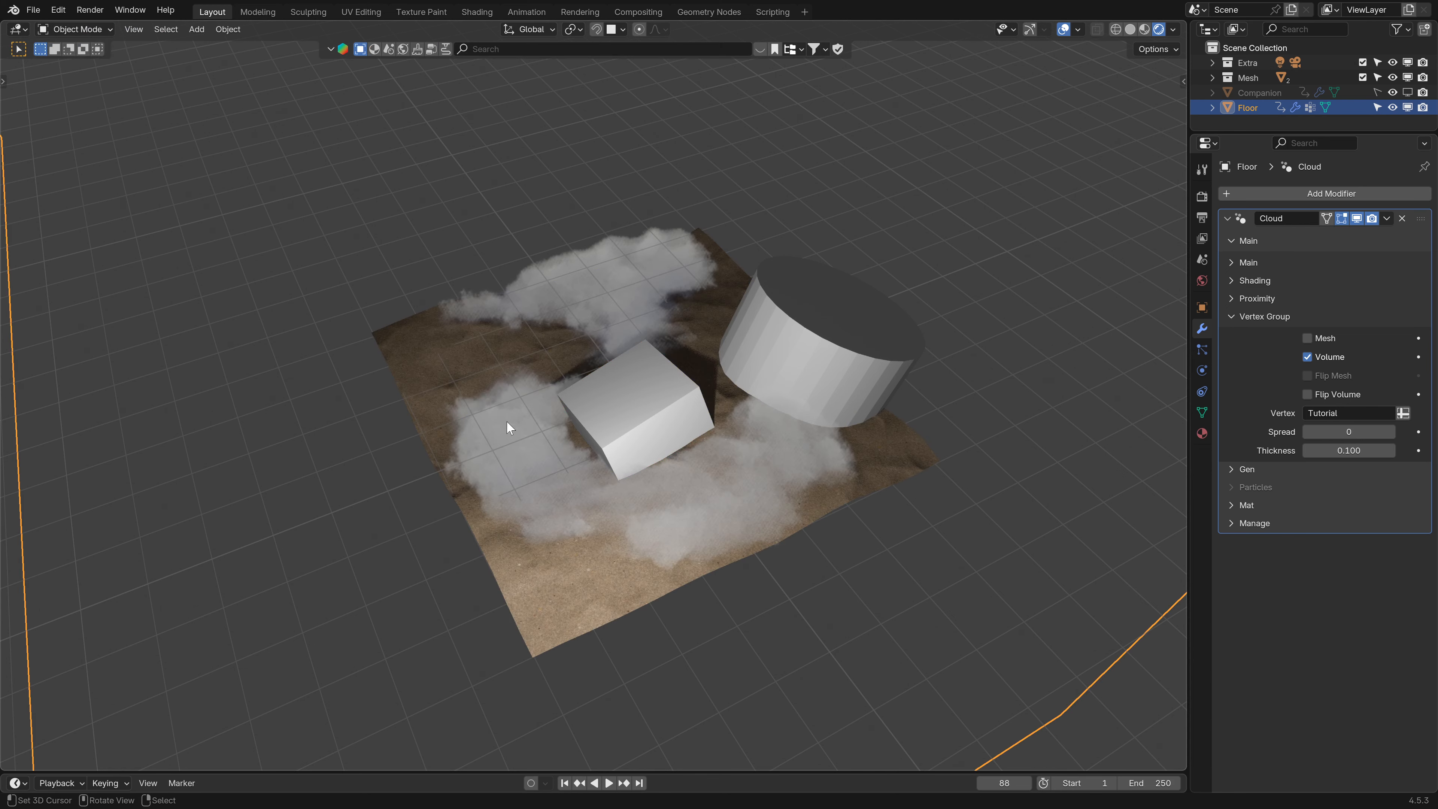
- Play the animation briefly and stop it
middle_click_drag(507, 420, 678, 451)
key("space")
key("space")
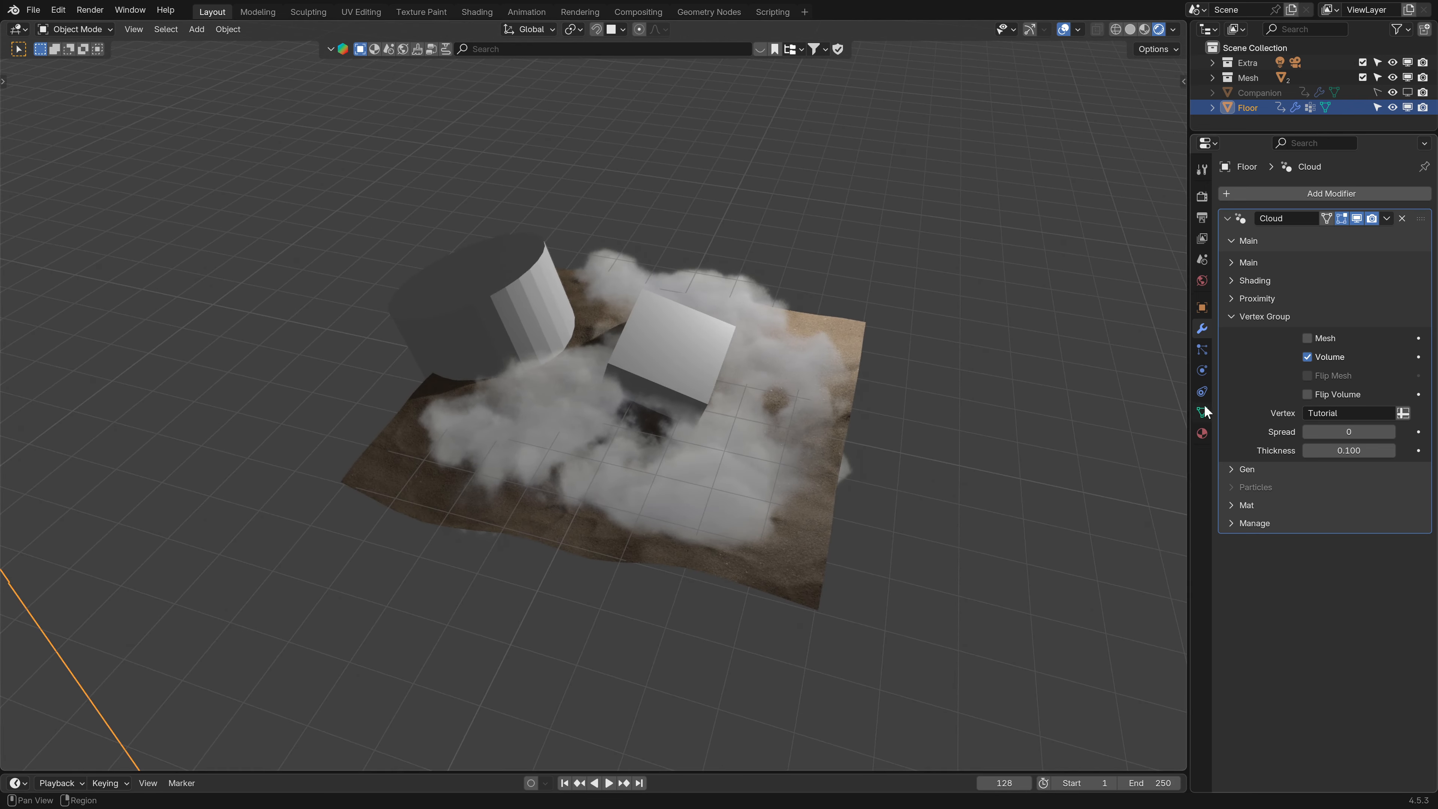
- Toggle Flip Volume on and off to compare the inverted cloud mask
left_click(1306, 393)
left_click(1307, 394)
left_click(1307, 394)
left_click(1306, 394)
- Switch the vertex group masking from Volume to Mesh and toggle Flip Mesh on and off
left_click(1306, 356)
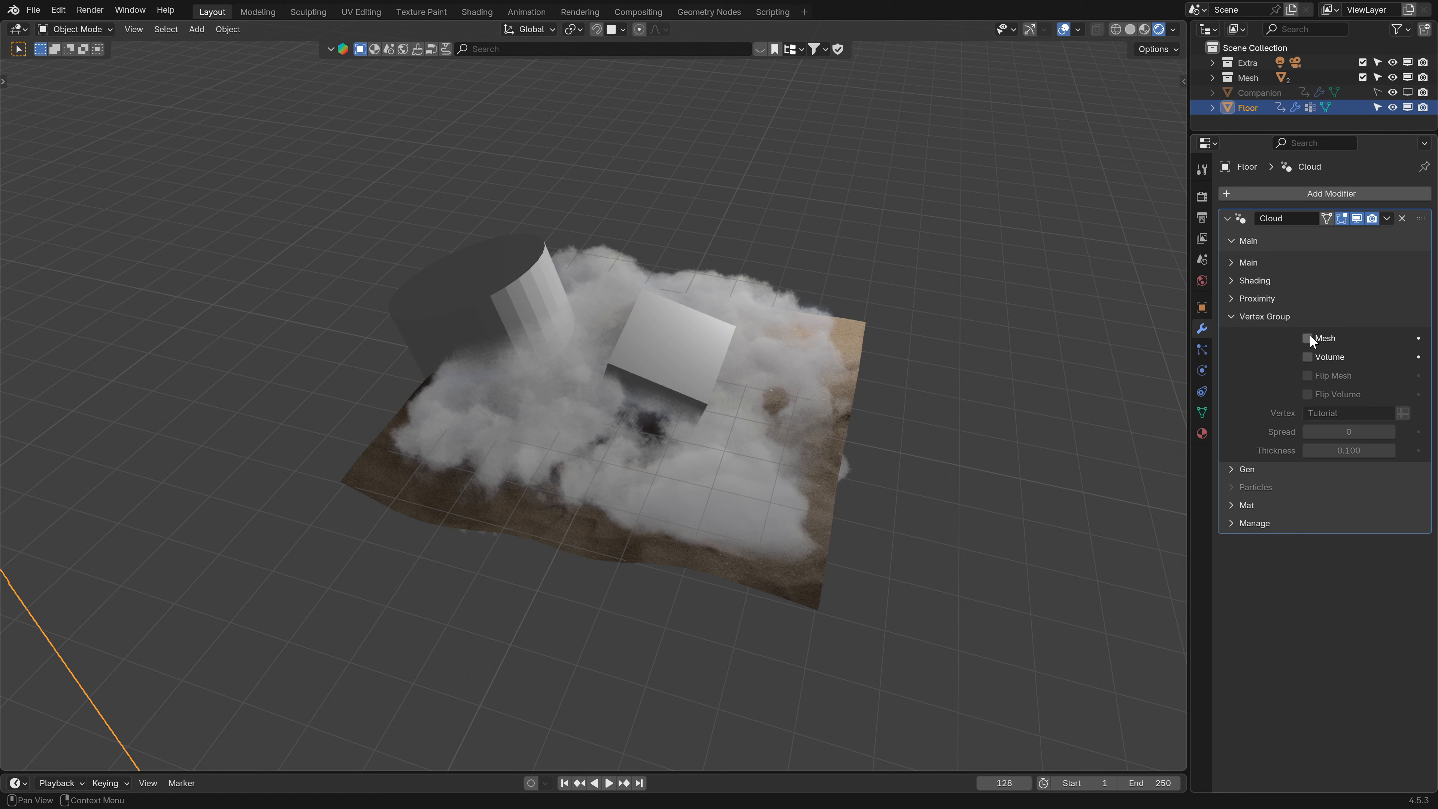
left_click(1308, 338)
middle_click_drag(553, 542, 637, 519)
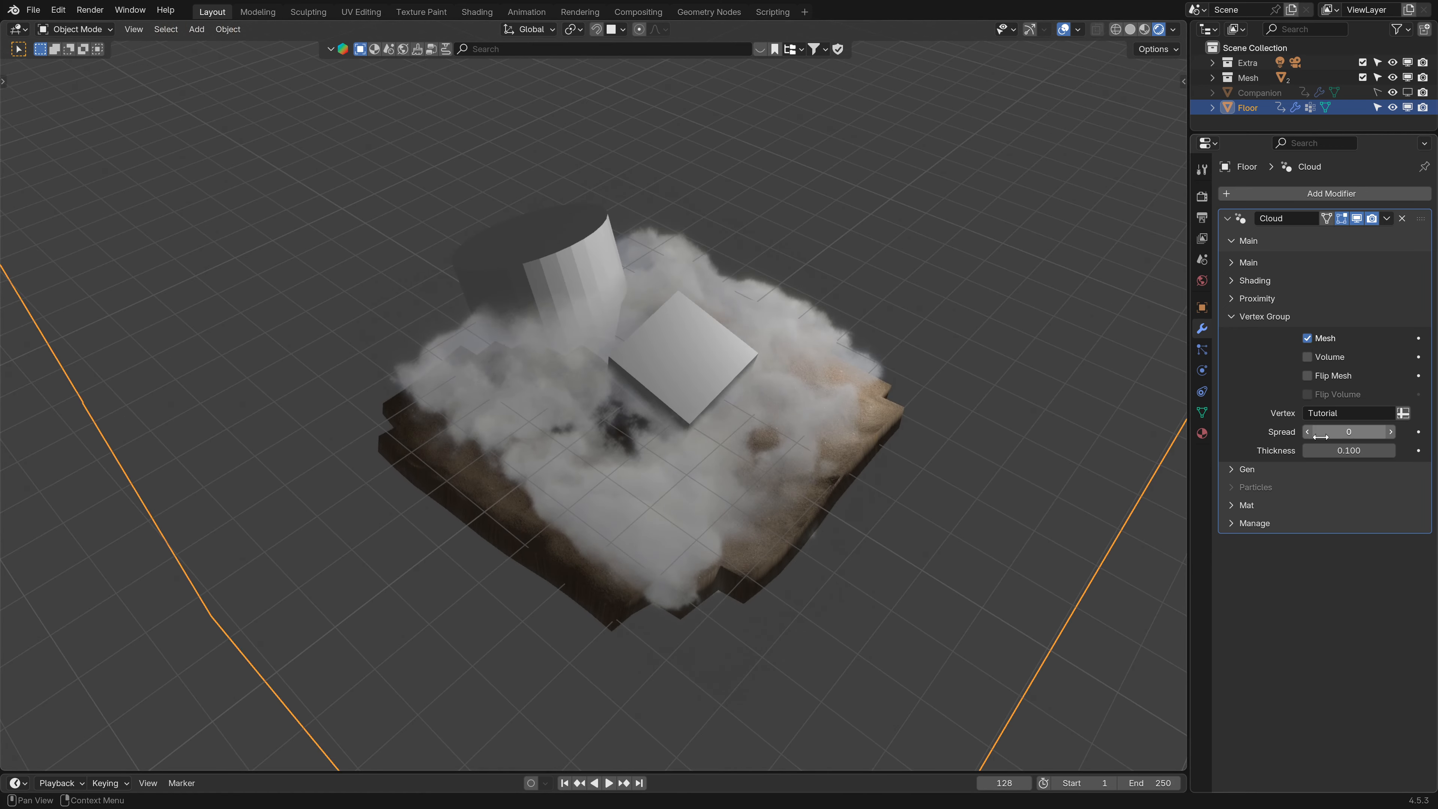
left_click(1312, 377)
left_click(1309, 376)
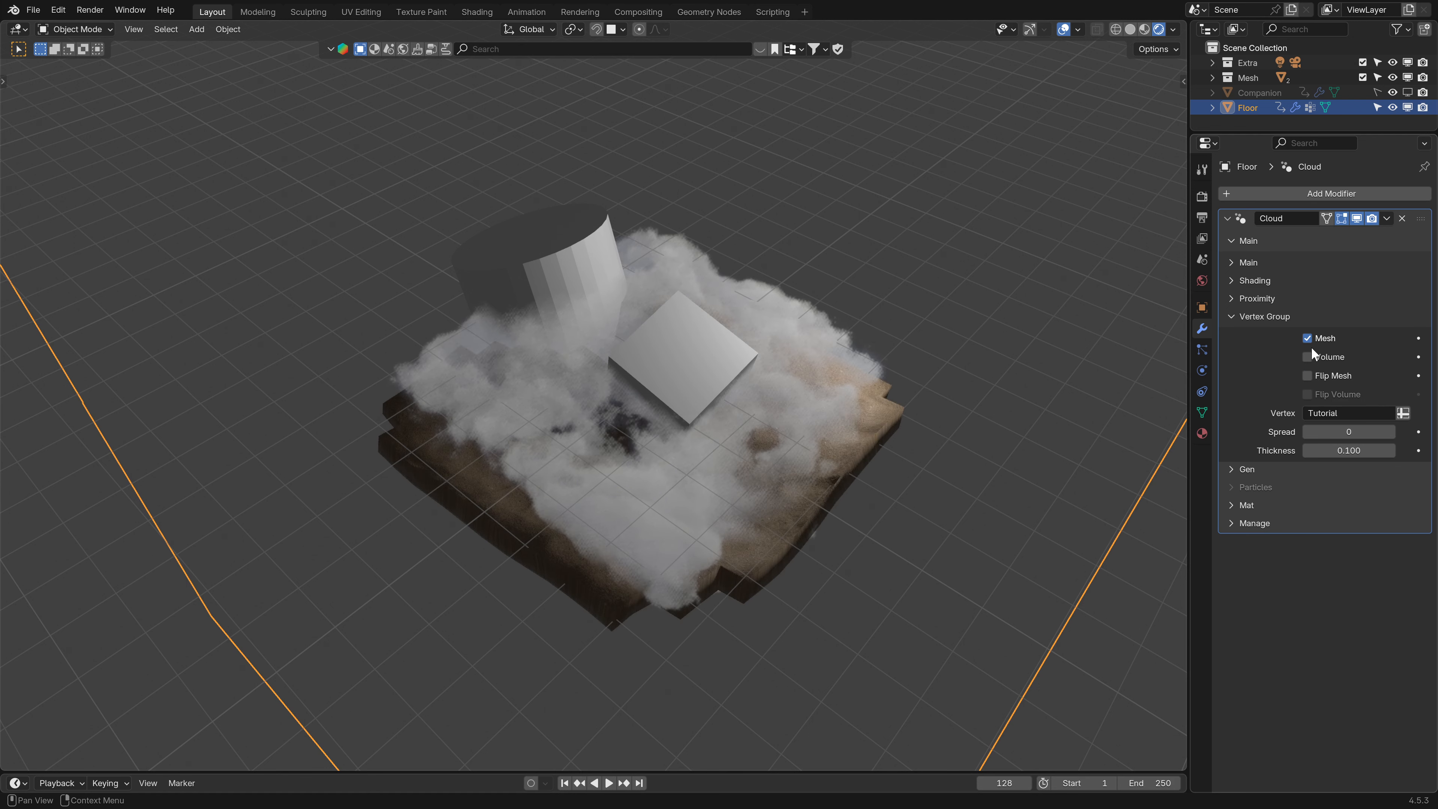
- Clear both the Mesh and Volume vertex group options so no vertex group masking applies
left_click(1309, 339)
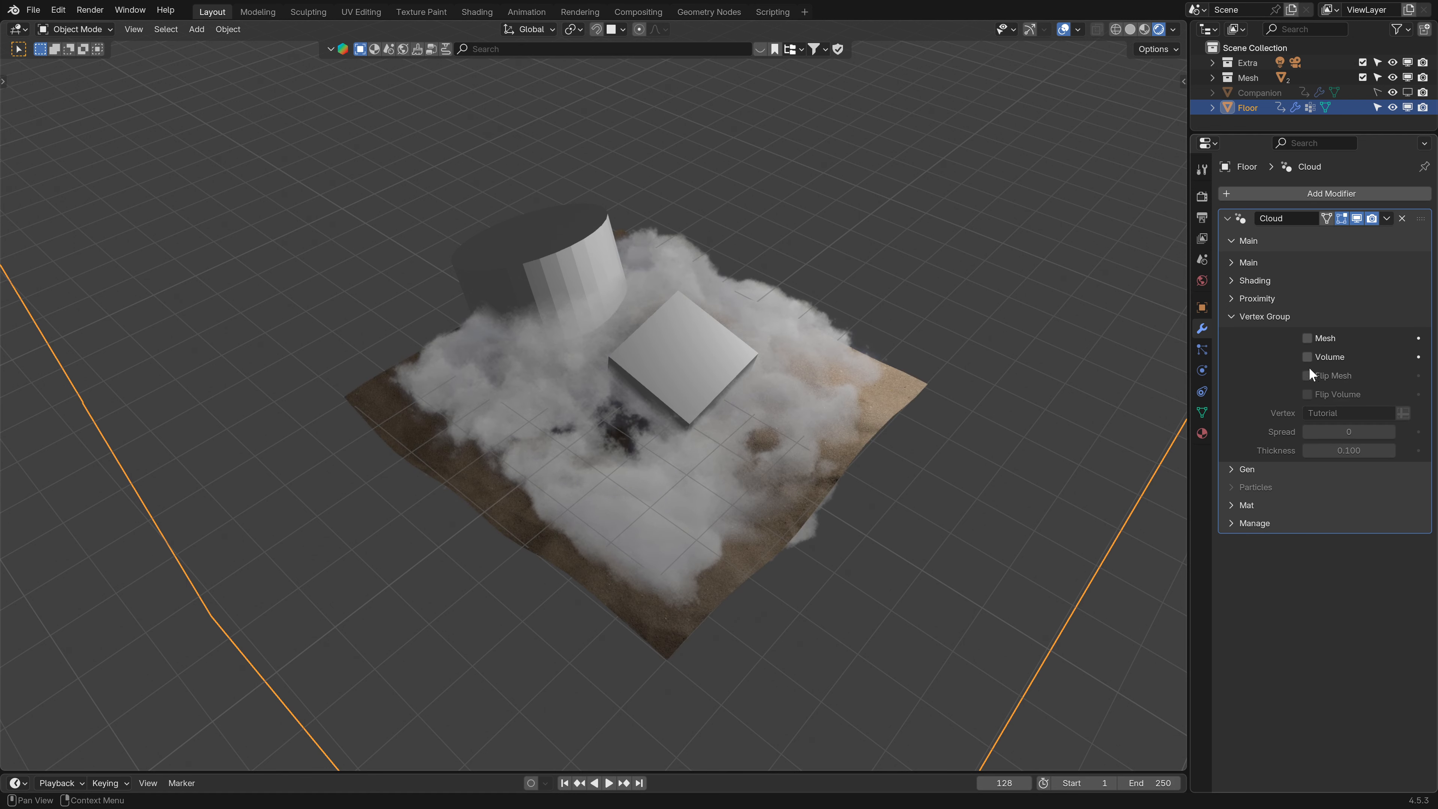
left_click(1308, 358)
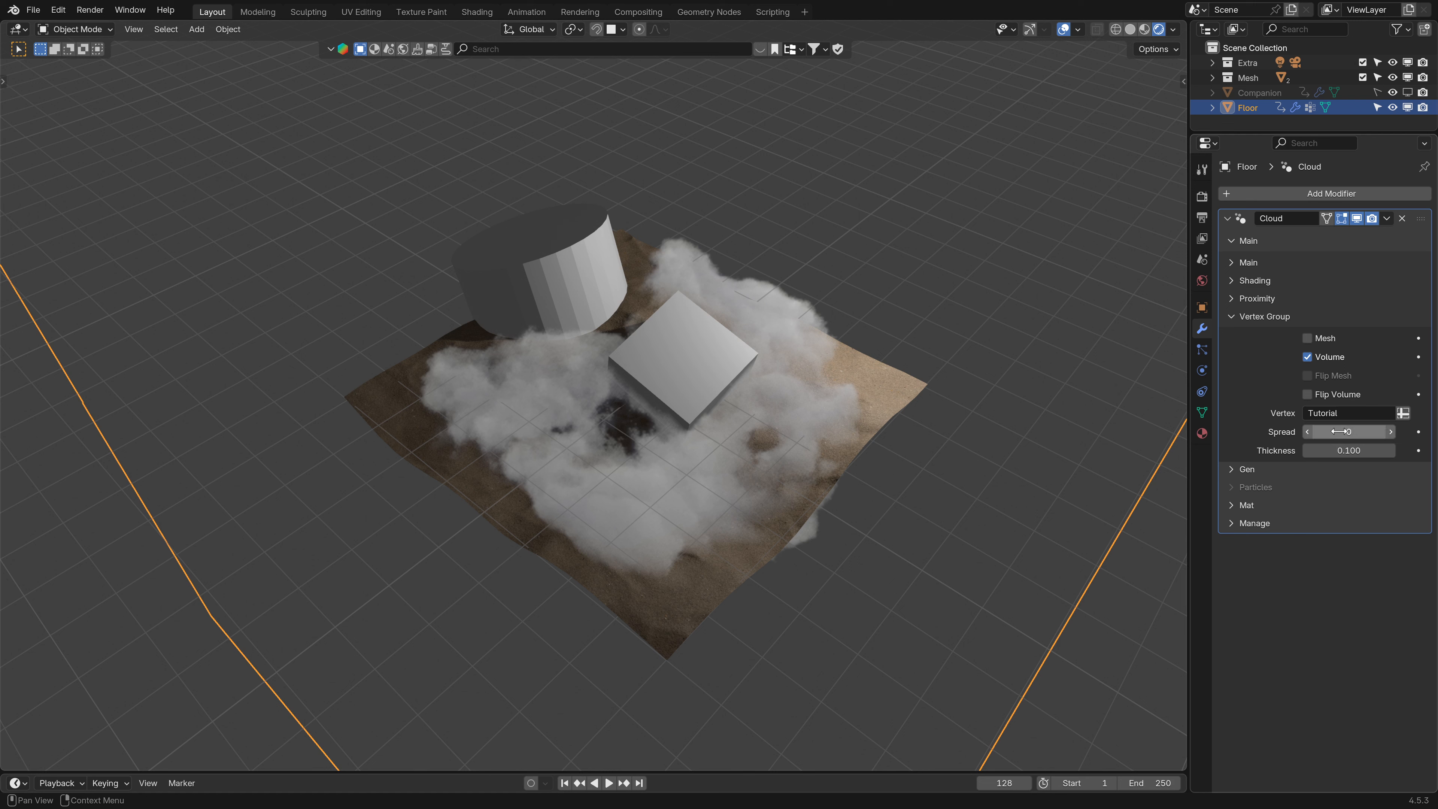
mouse_move(1340, 451)
left_mouse_down()
mouse_move(1356, 451)
mouse_move(1323, 454)
left_mouse_up()
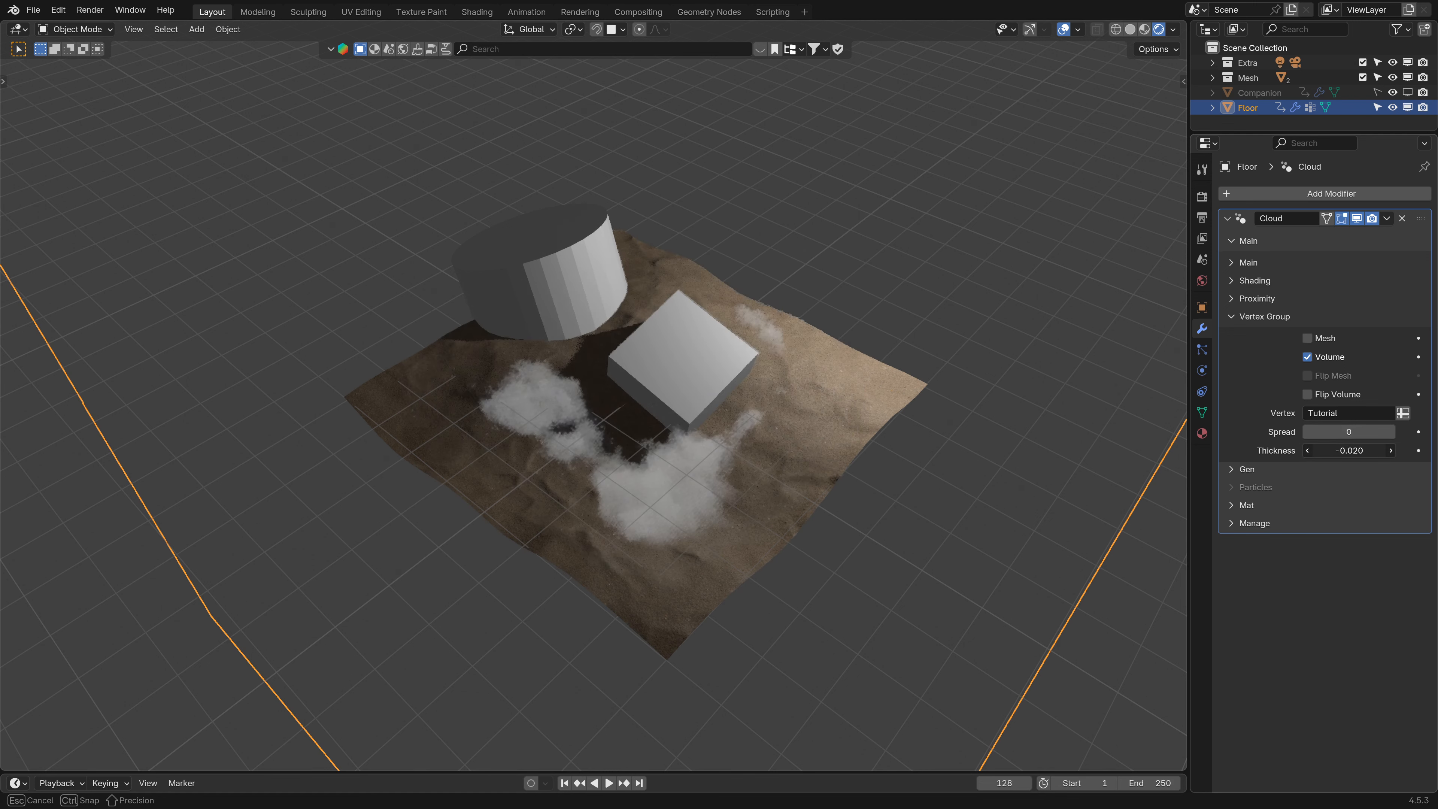
left_click(1308, 357)
- Collapse the Cloud modifier's Vertex Group section
left_click(1357, 218)
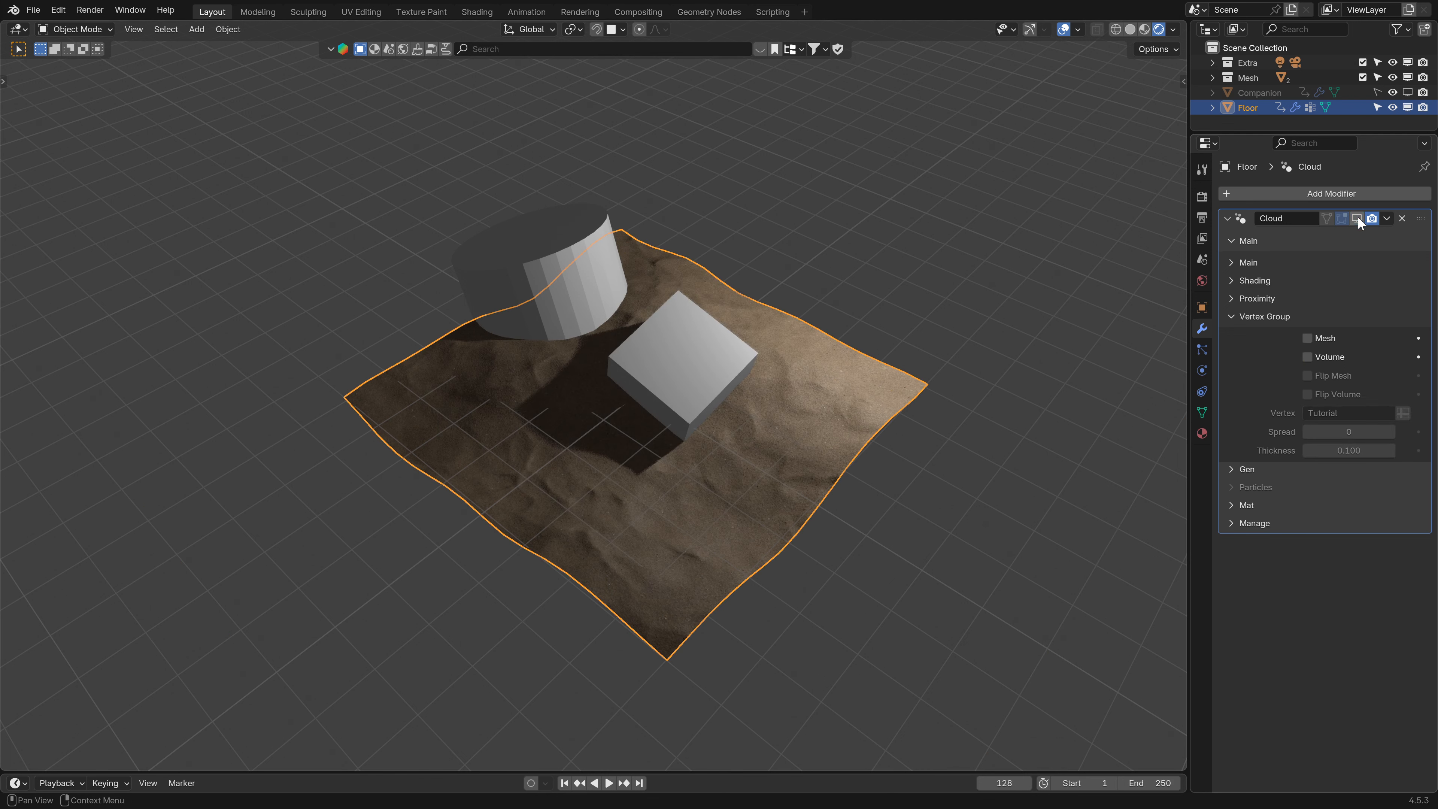
left_click(1232, 317)
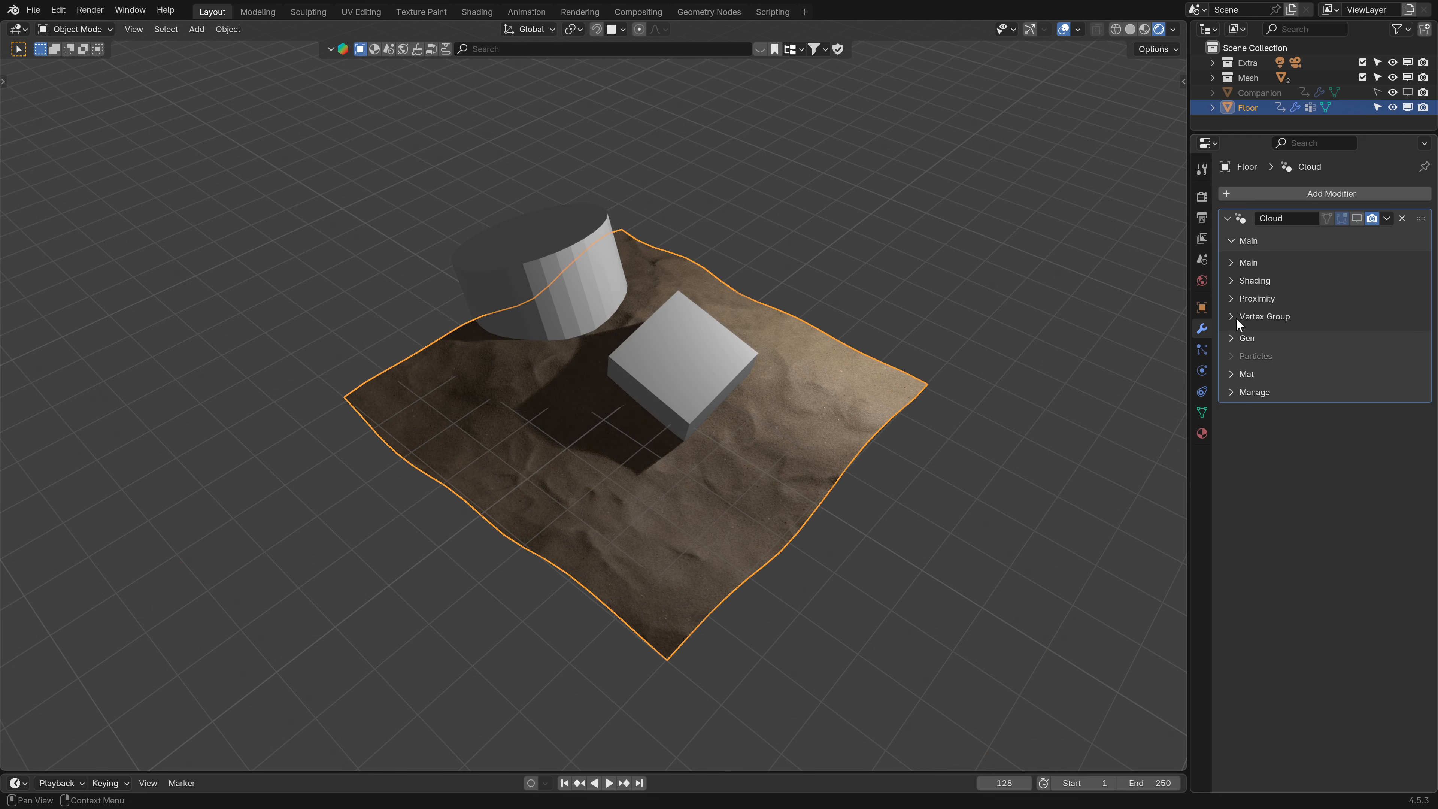
left_click(1238, 264)
left_click(1238, 261)
left_click(1233, 263)
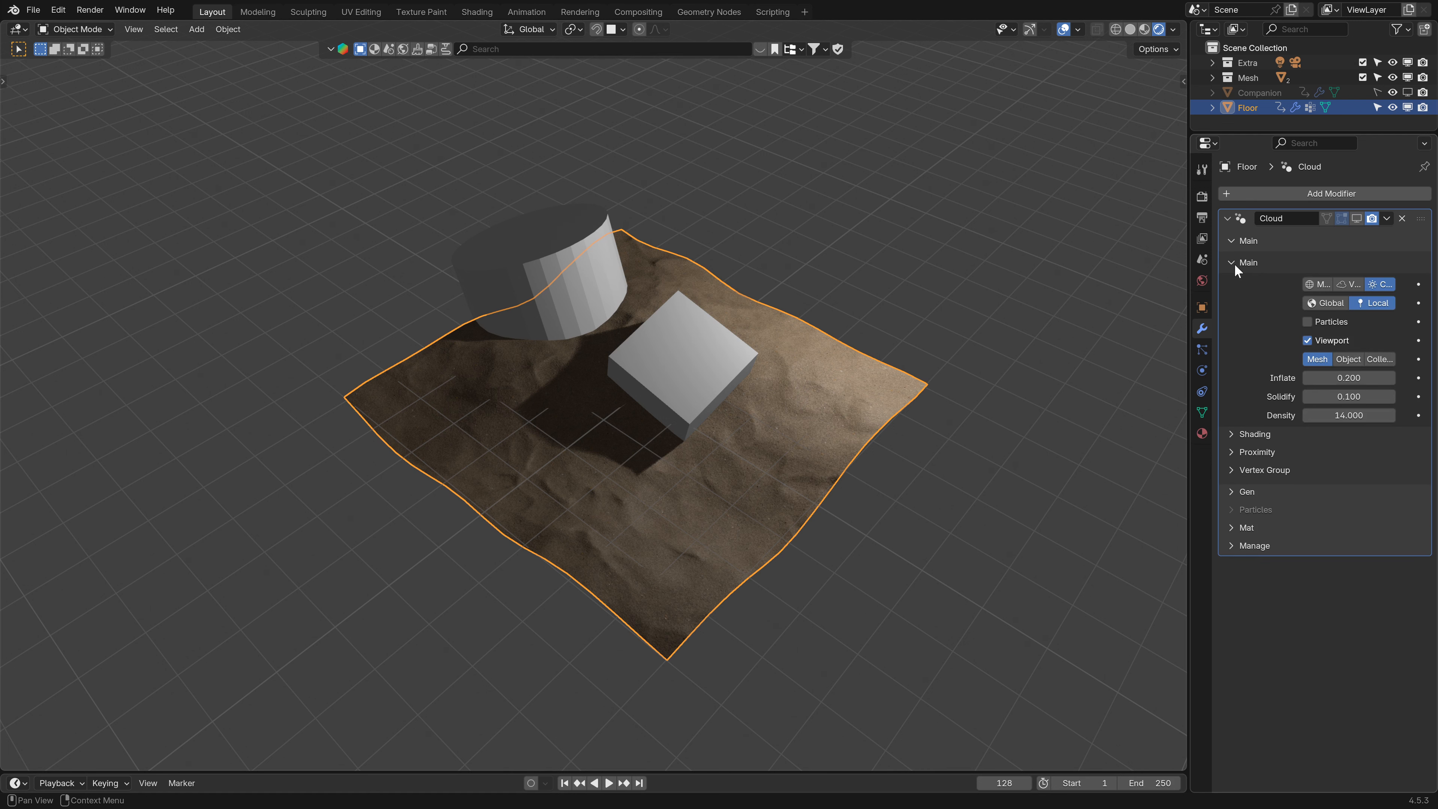
left_click(1235, 263)
left_click(1357, 218)
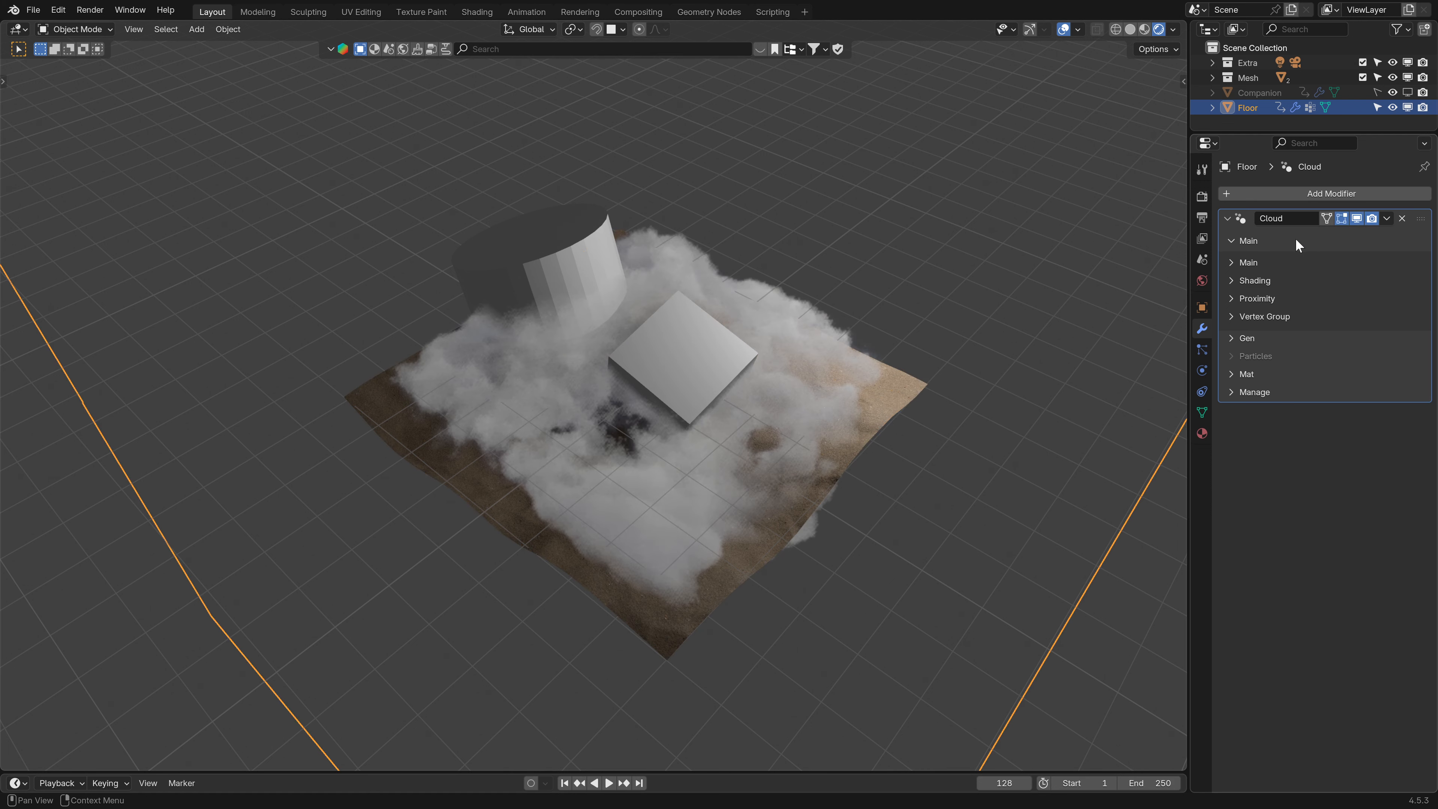
- Delete the Cloud modifier from the floor
left_click(1231, 338)
left_click(1235, 338)
middle_click_drag(471, 441, 422, 420)
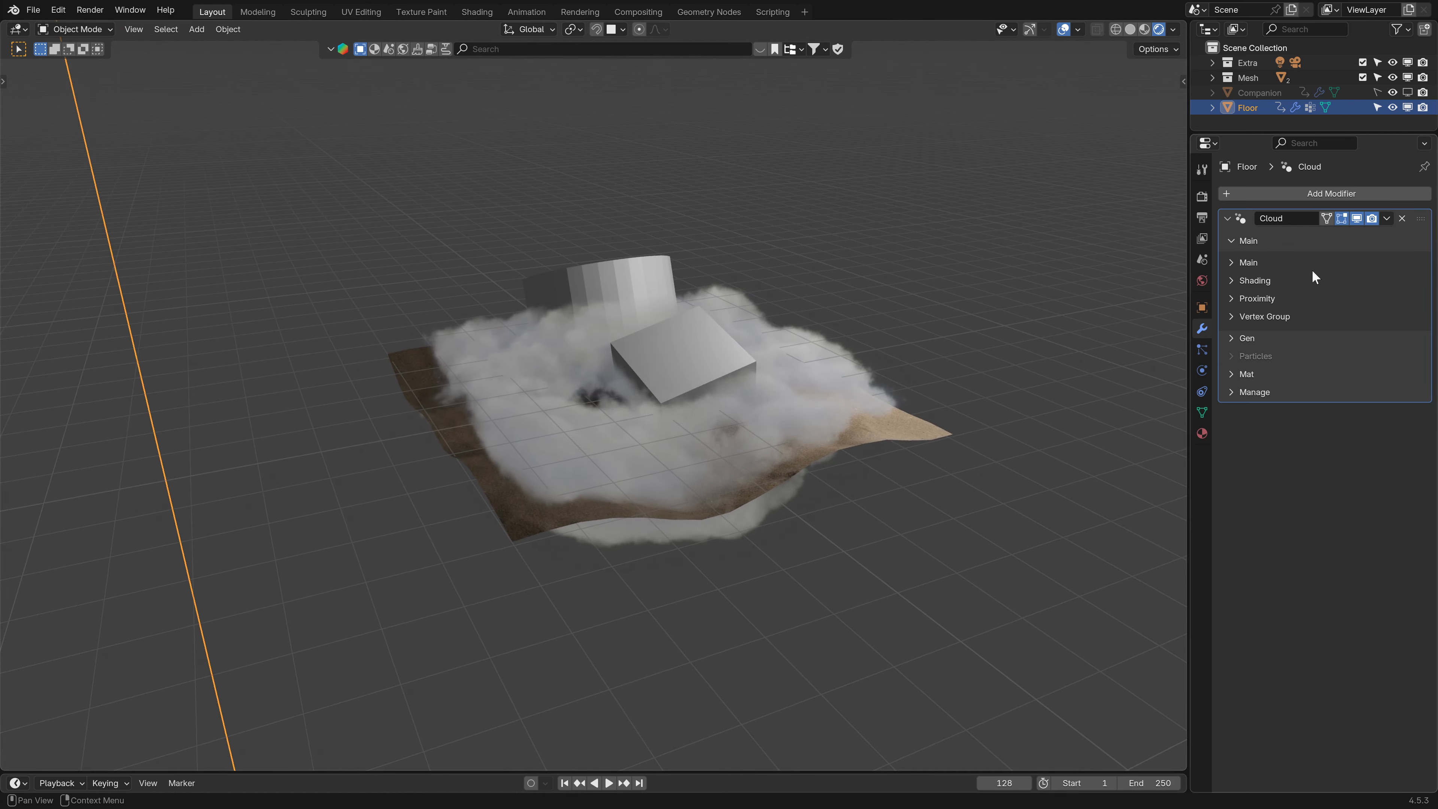
middle_click_drag(561, 498, 1092, 419)
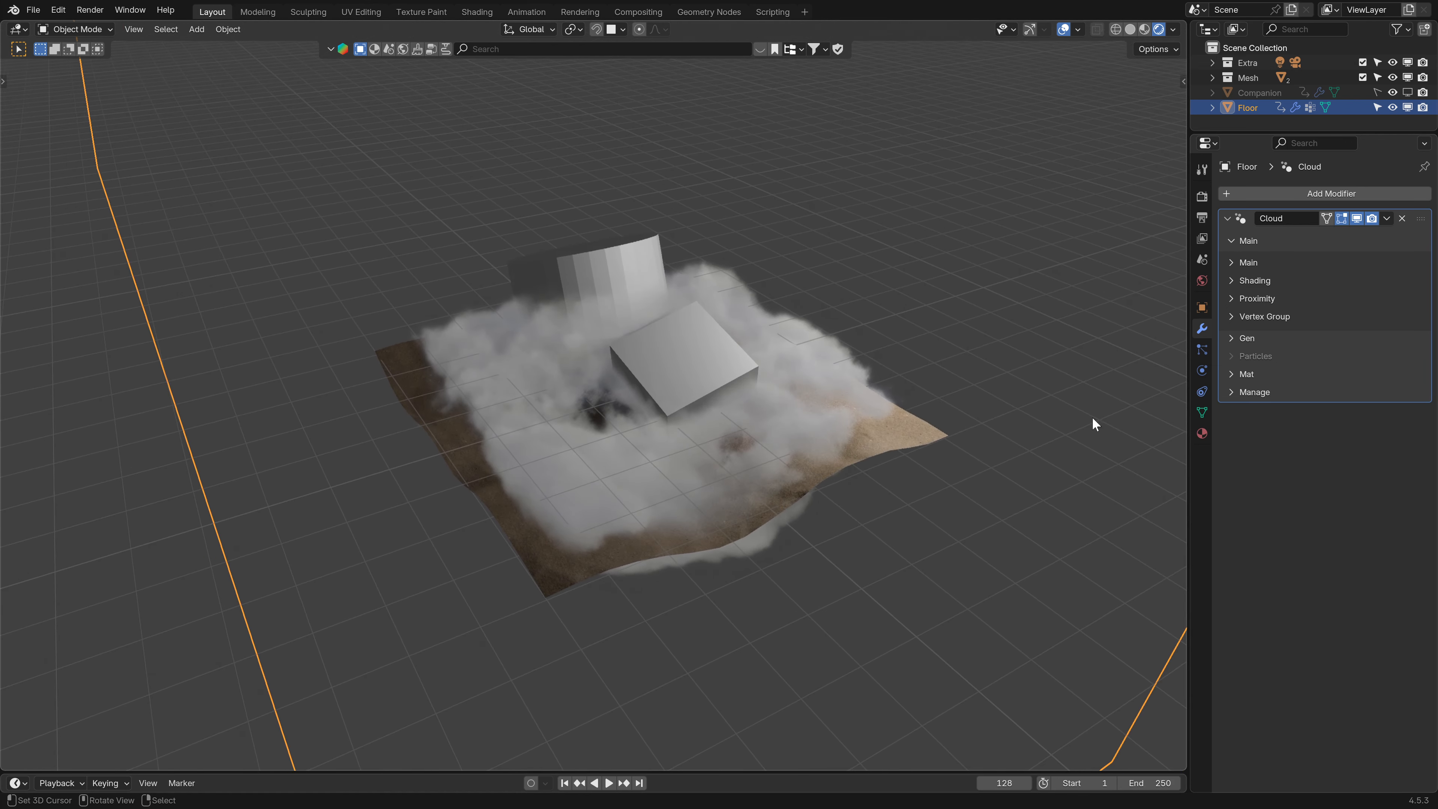
left_click(1398, 218)
left_click(1402, 218)
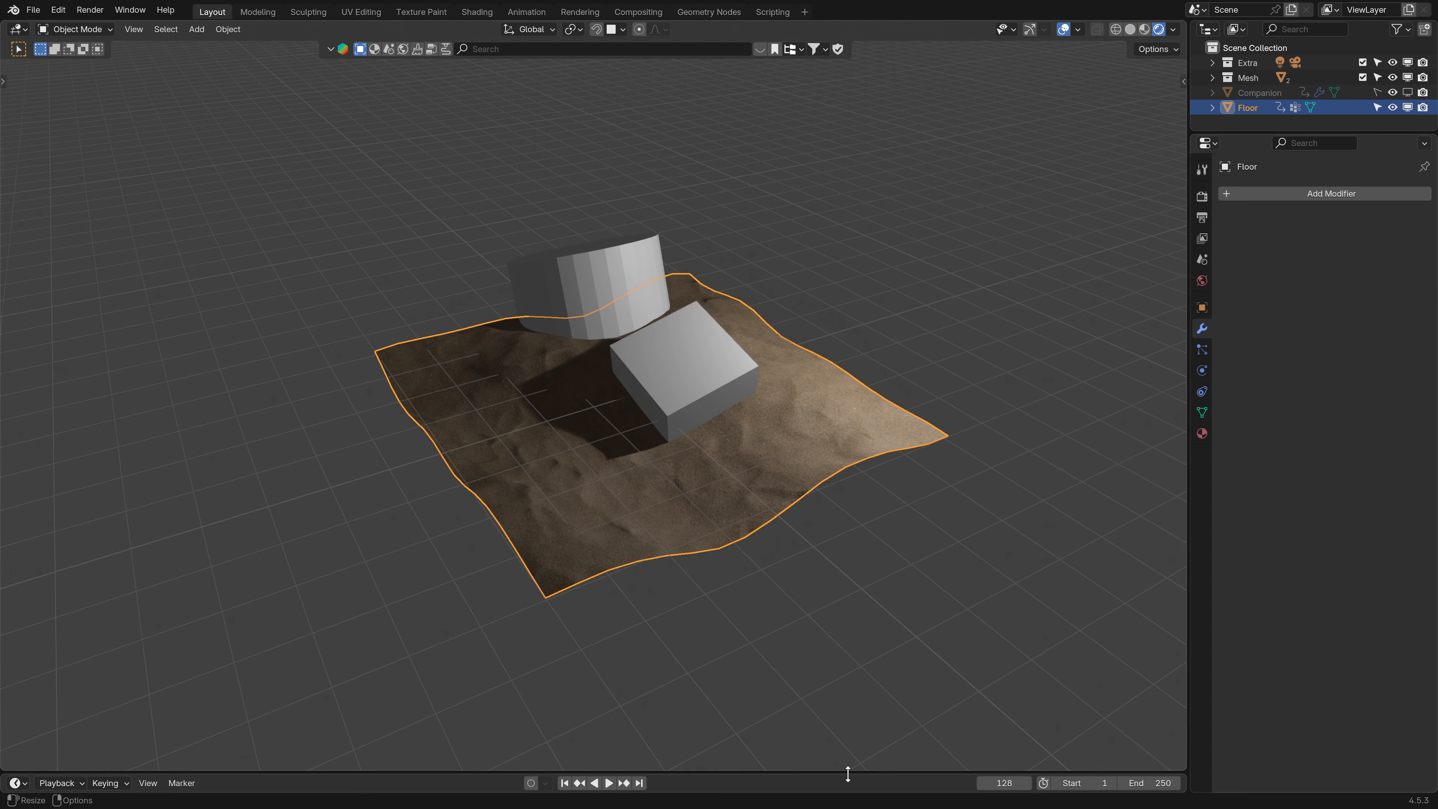
- Enlarge the timeline area and change it into the Asset Browser
left_click_drag(850, 772, 862, 614)
left_click(16, 625)
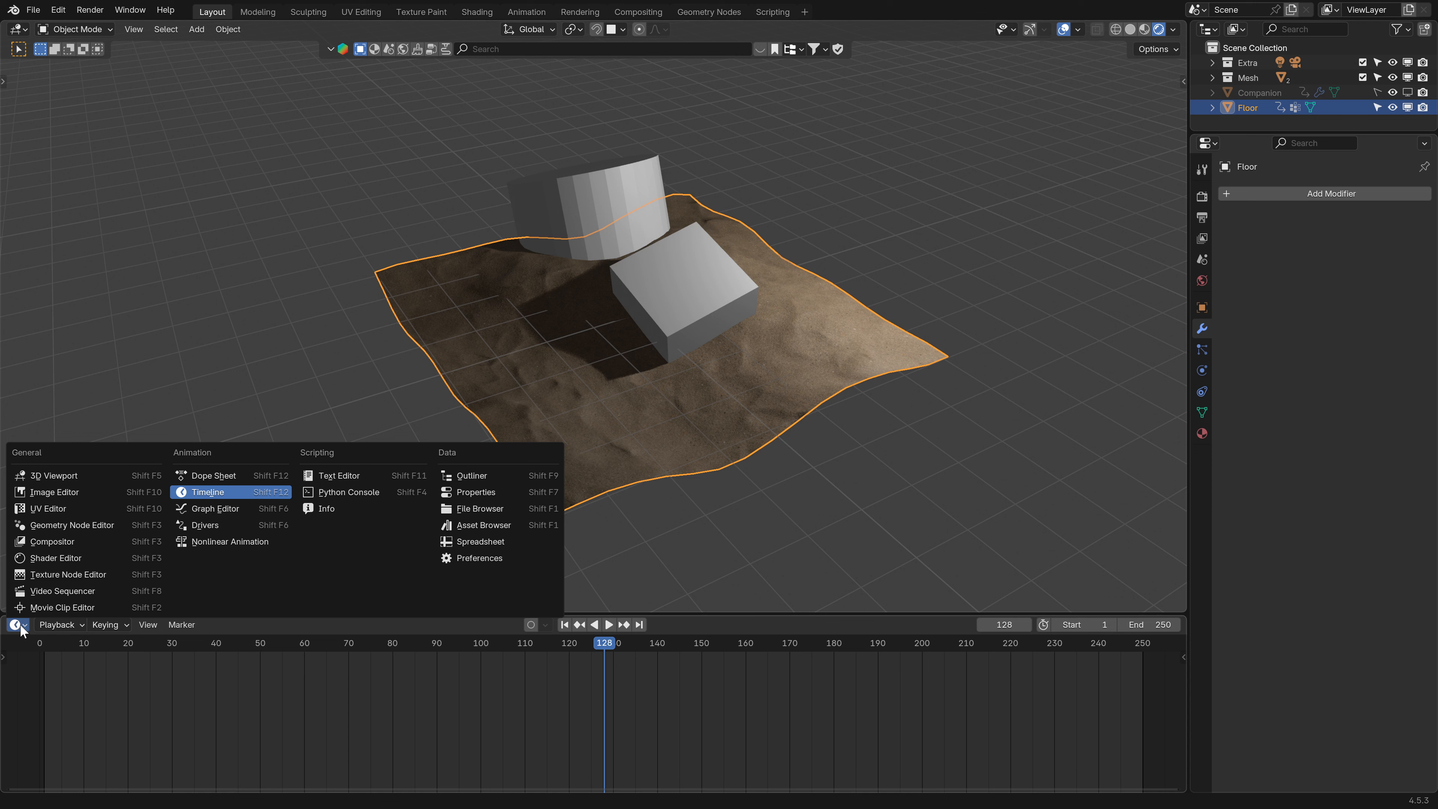
left_click(465, 526)
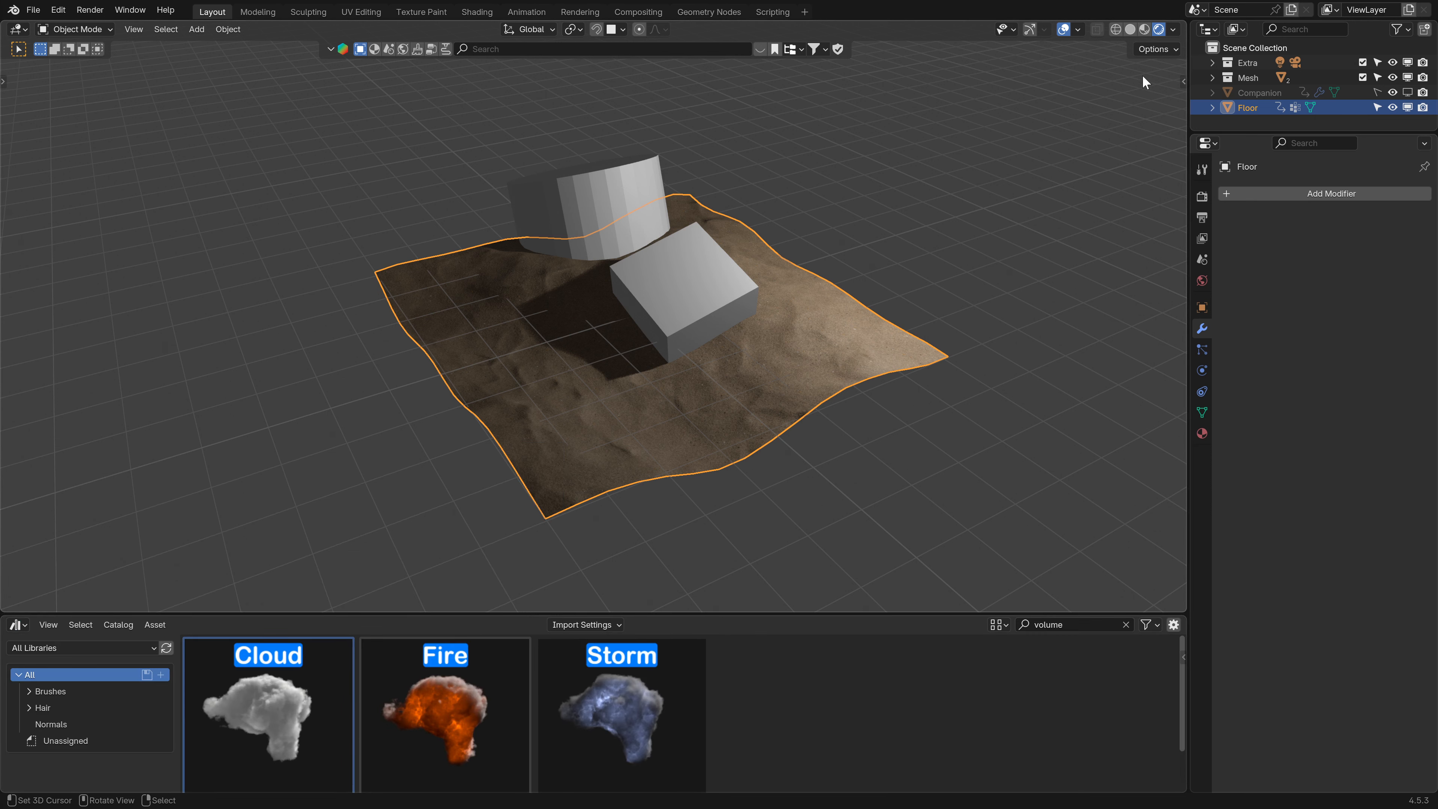
- Drag the Fire volume asset onto the floor, set its Solidify to 0.1, and enable the C… source option
left_click(1129, 31)
mouse_move(469, 698)
left_mouse_down()
mouse_move(561, 475)
mouse_move(547, 399)
left_mouse_up()
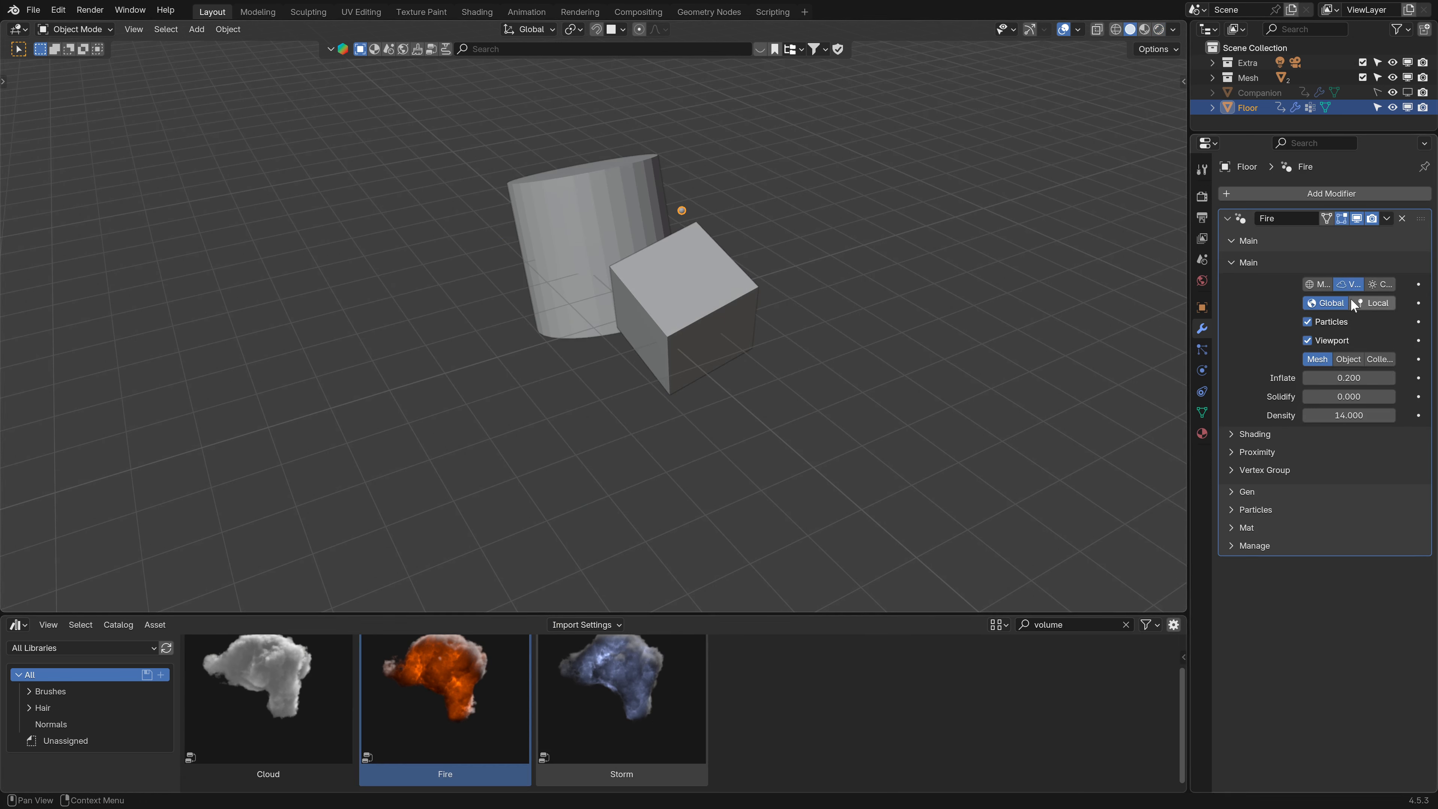
left_click(1359, 397)
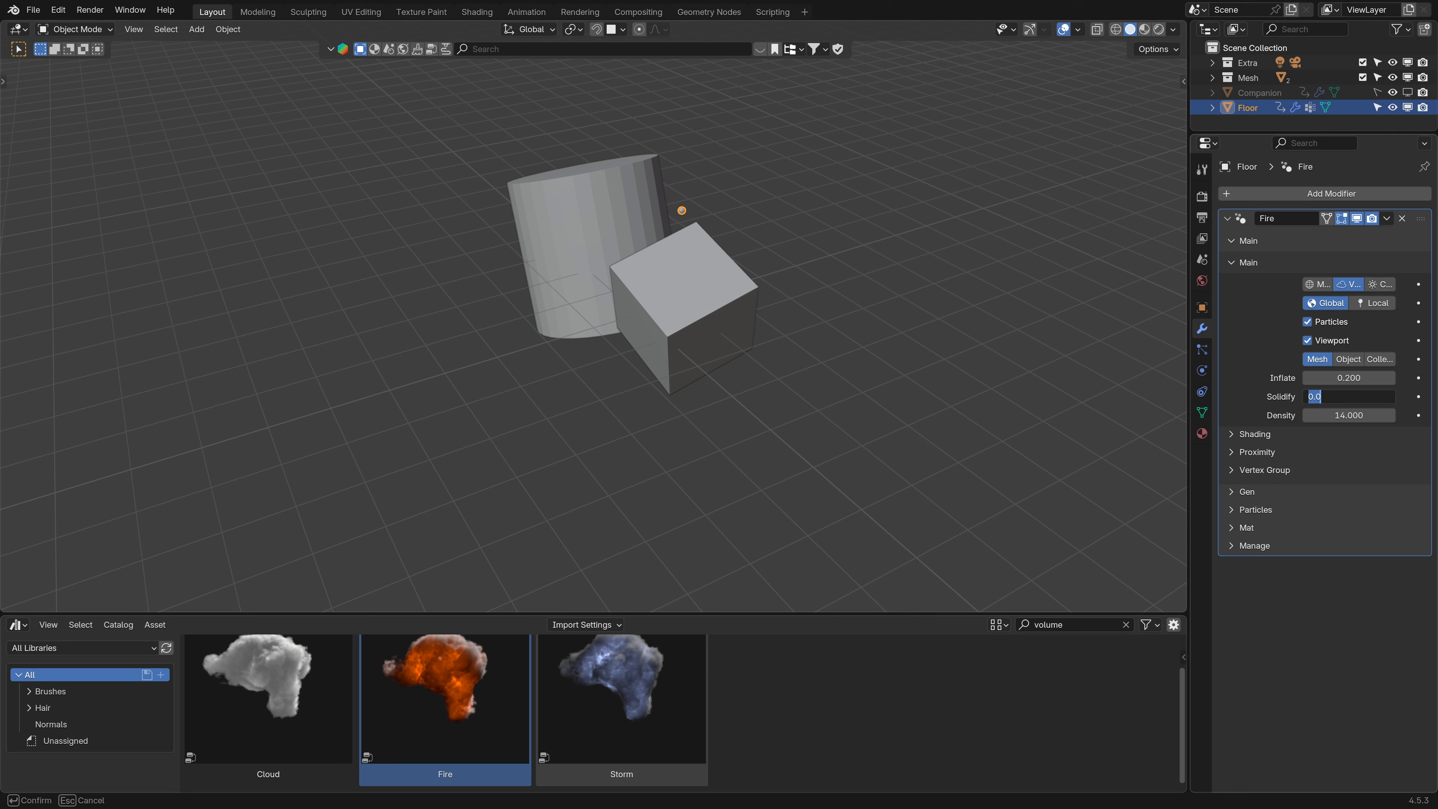
type("0.1")
key("Return")
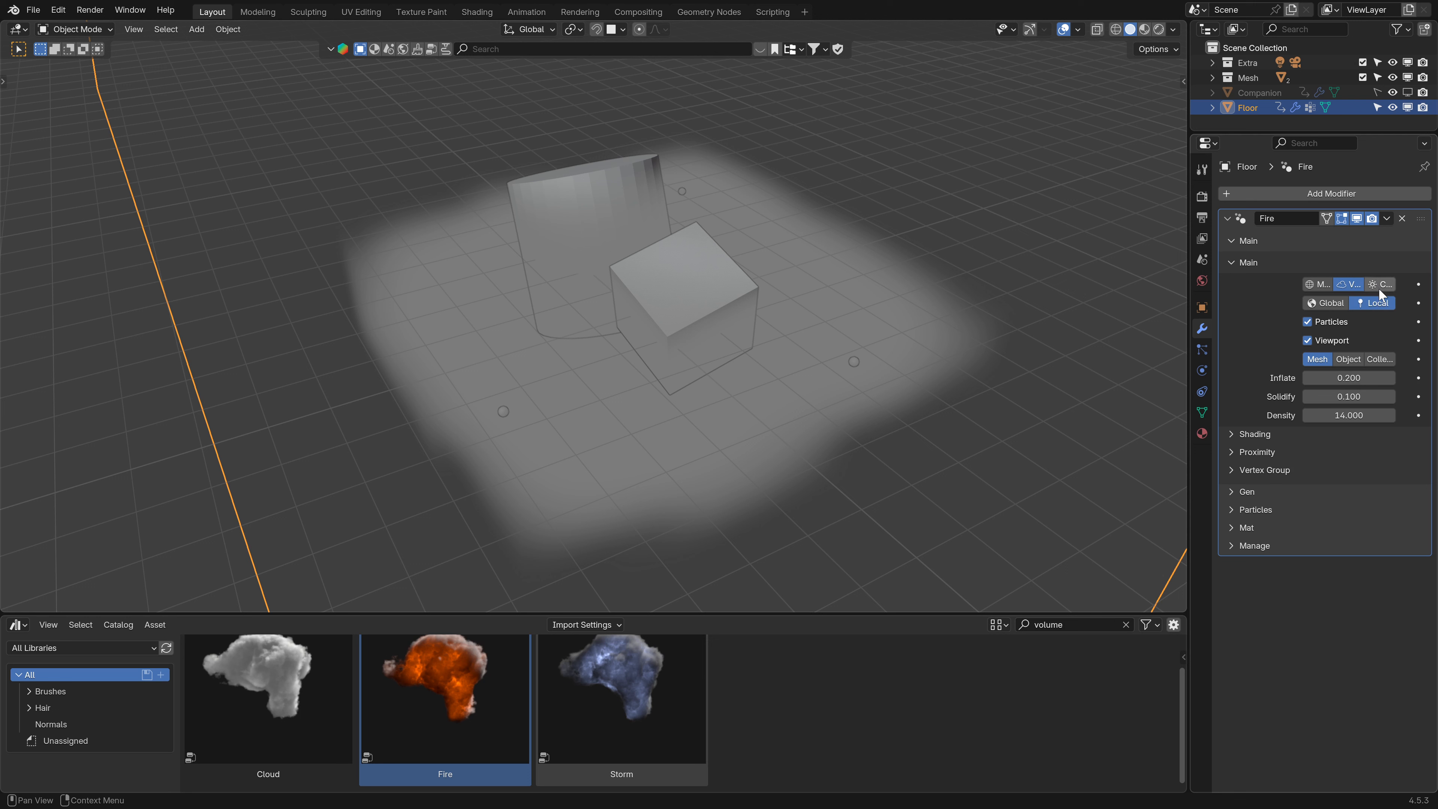
left_click(1379, 287)
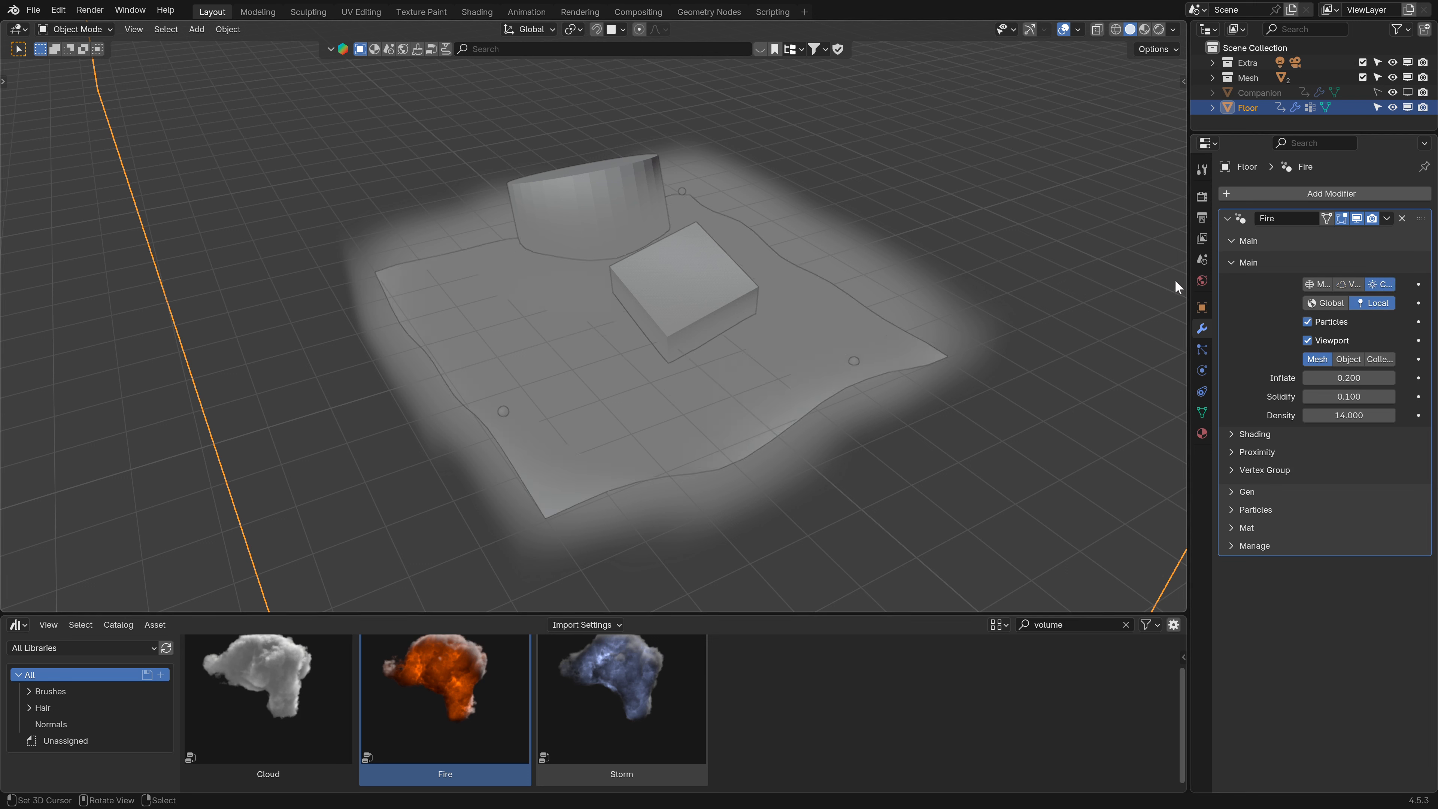
mouse_move(1188, 283)
left_mouse_down()
mouse_move(1093, 283)
mouse_move(1186, 285)
left_mouse_up()
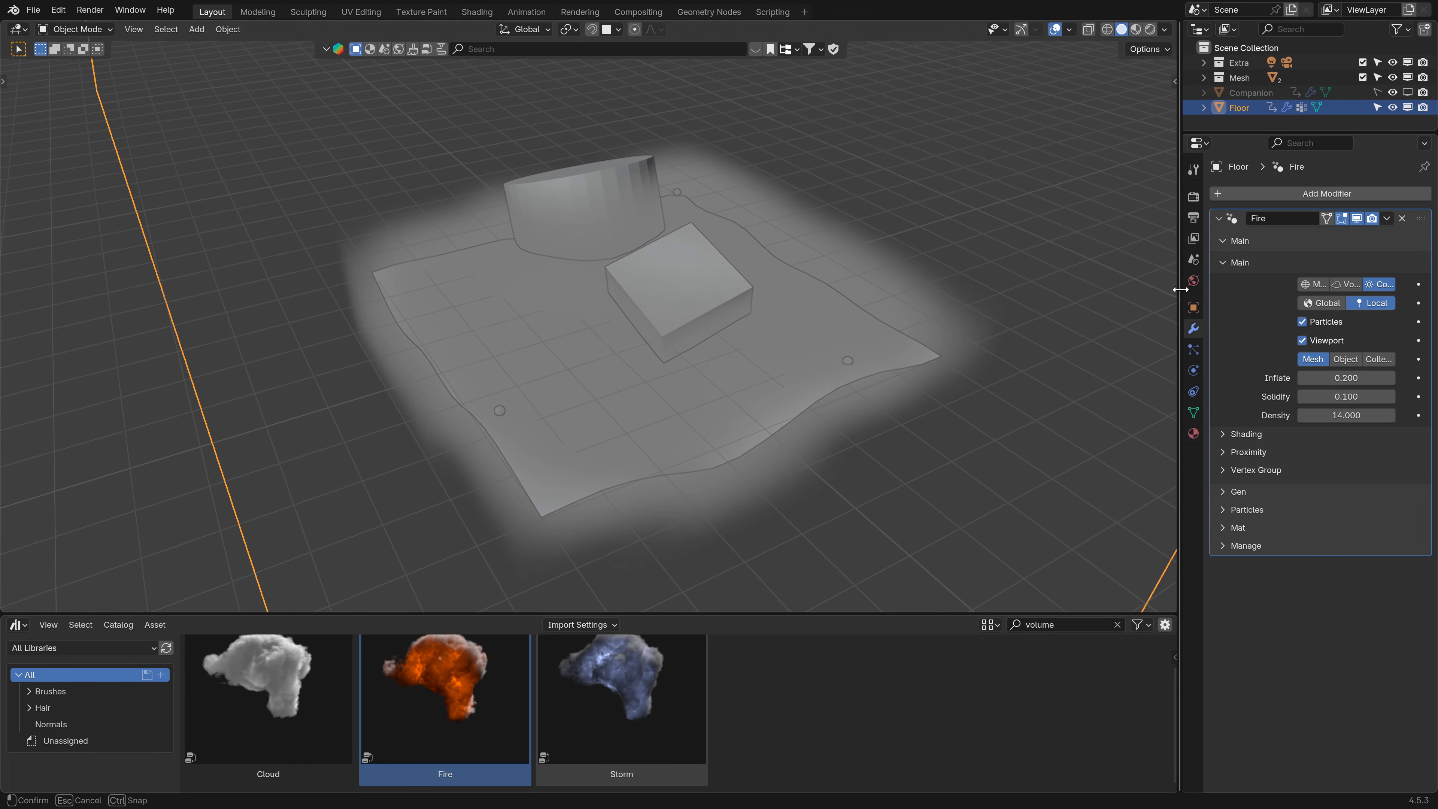
- Switch to rendered shading and start animation playback
left_click(1156, 29)
mouse_move(824, 260)
middle_mouse_down()
mouse_move(729, 310)
mouse_move(827, 295)
mouse_move(756, 379)
mouse_move(693, 365)
middle_mouse_up()
key("space")
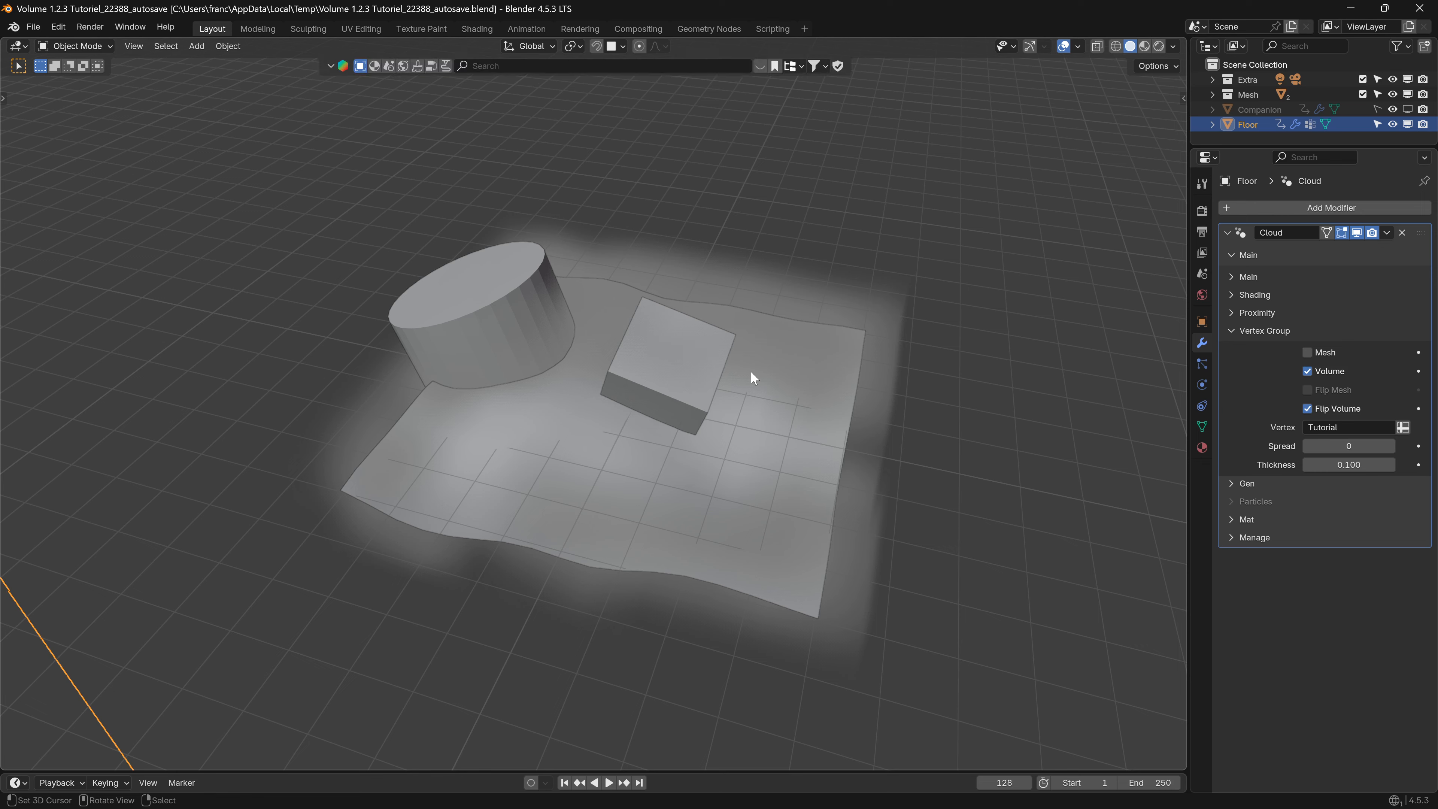
- Toggle the application window to fullscreen
middle_click_drag(736, 397, 708, 406)
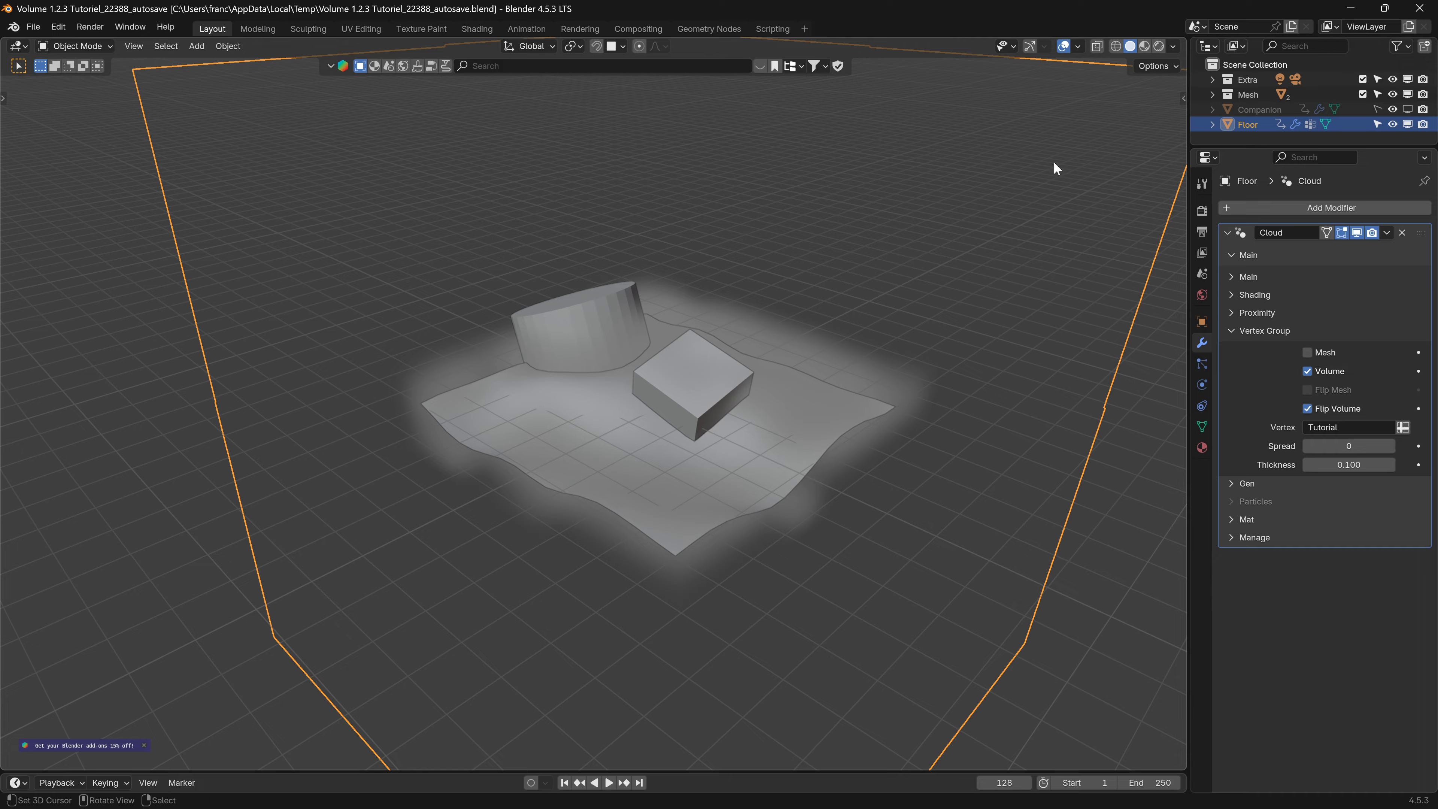
middle_click_drag(807, 377, 775, 371)
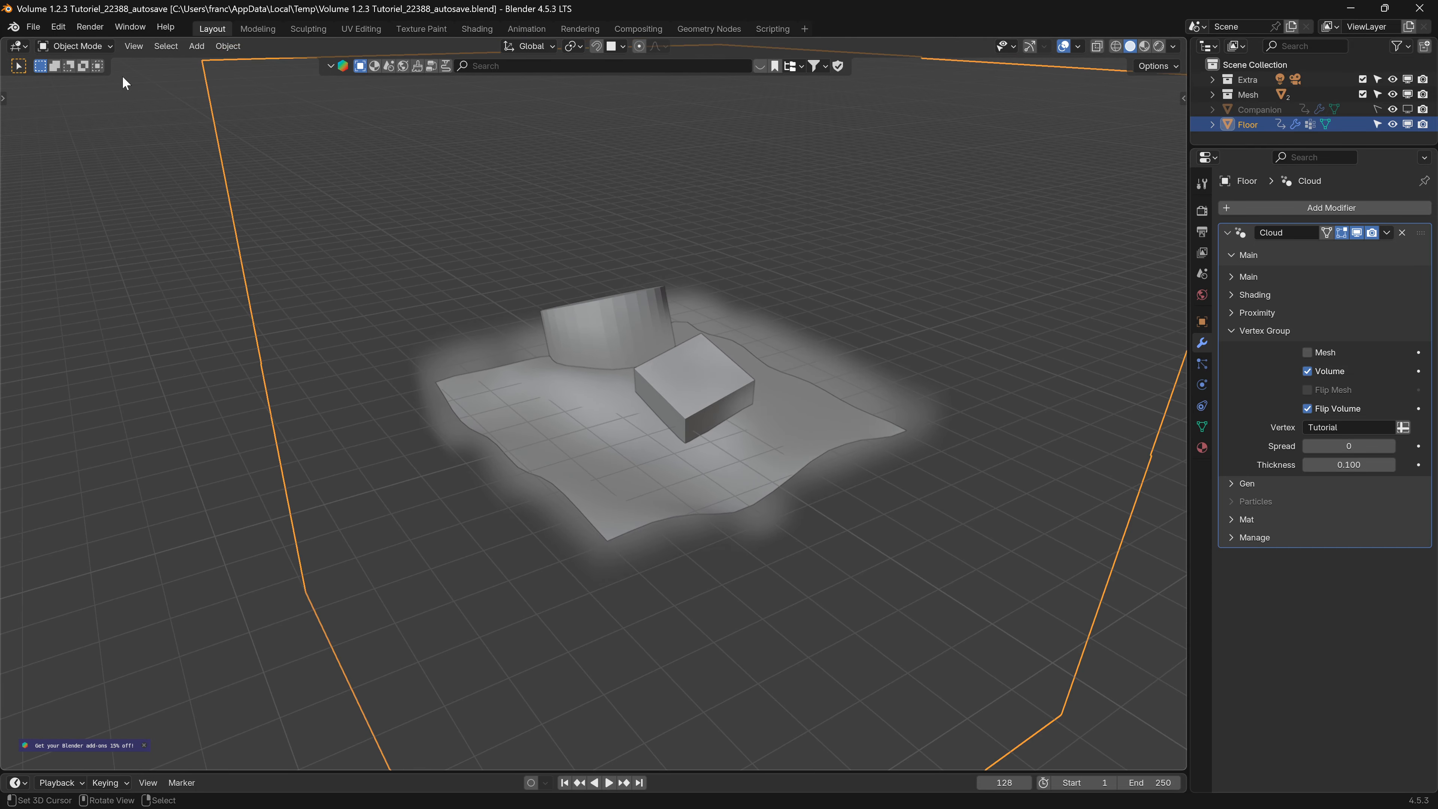
left_click(136, 27)
left_click(157, 80)
- Hide the Cloud modifier in the viewport
middle_click_drag(691, 340, 661, 385)
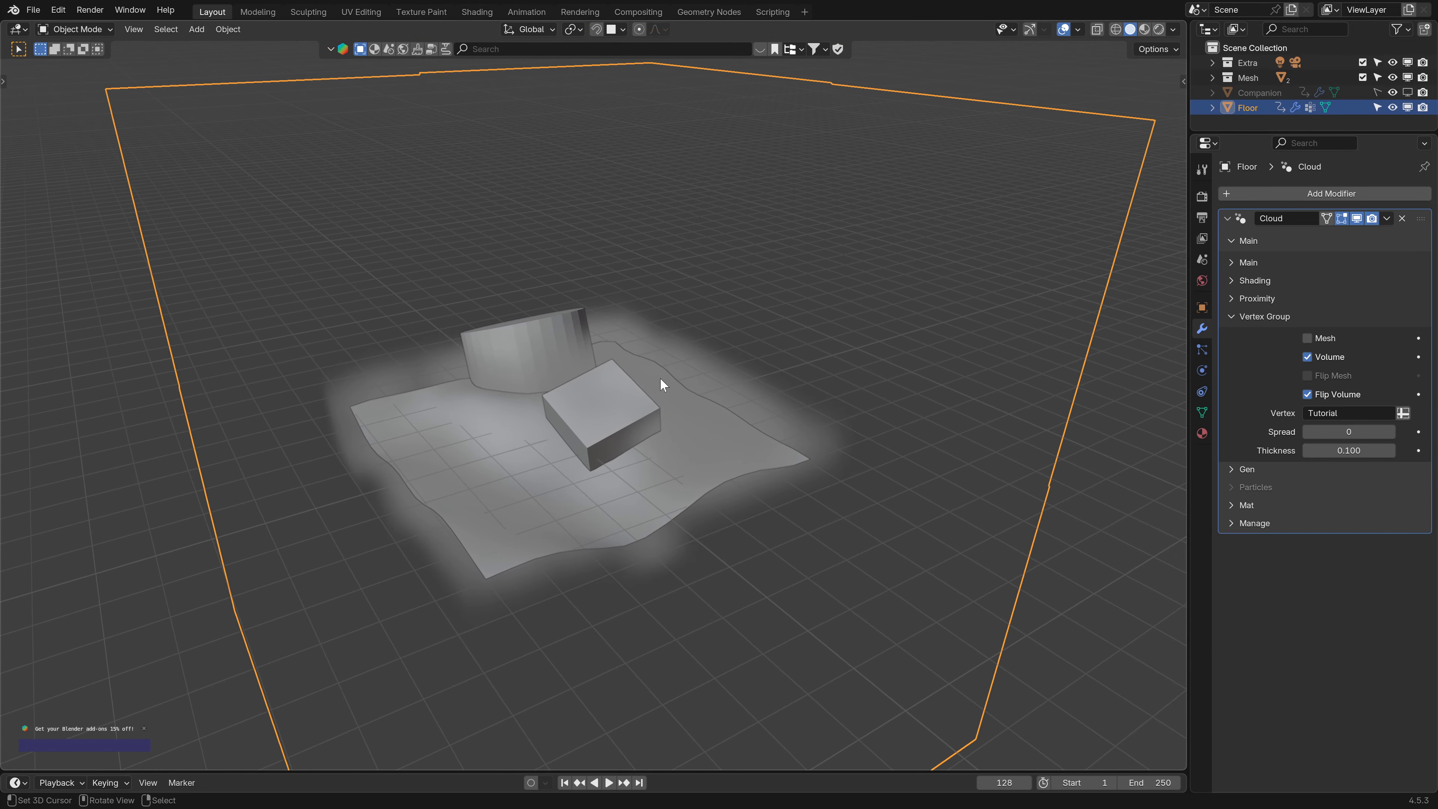
left_click(1357, 218)
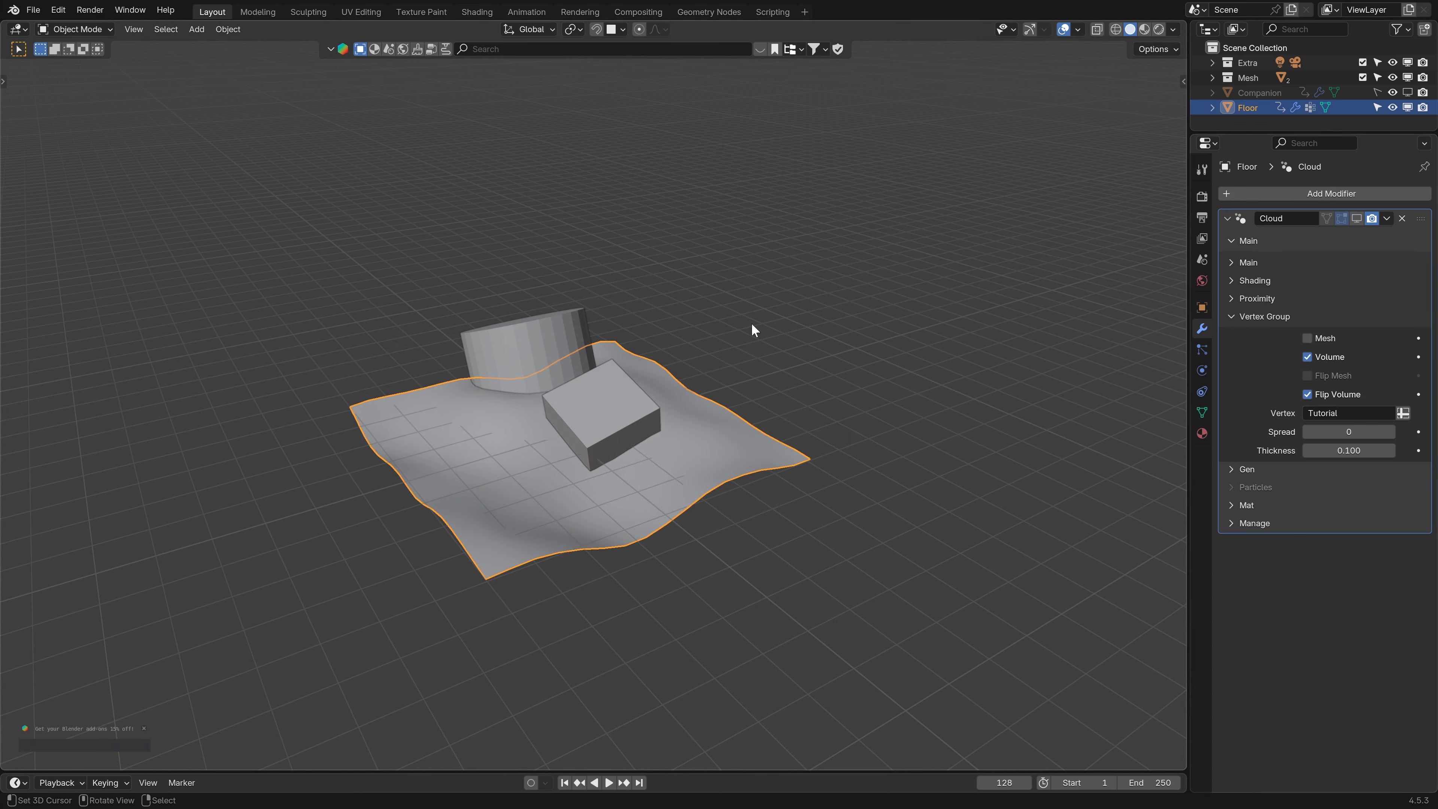
- Turn off the Volume vertex group option on the Cloud modifier
middle_click_drag(752, 323, 616, 401)
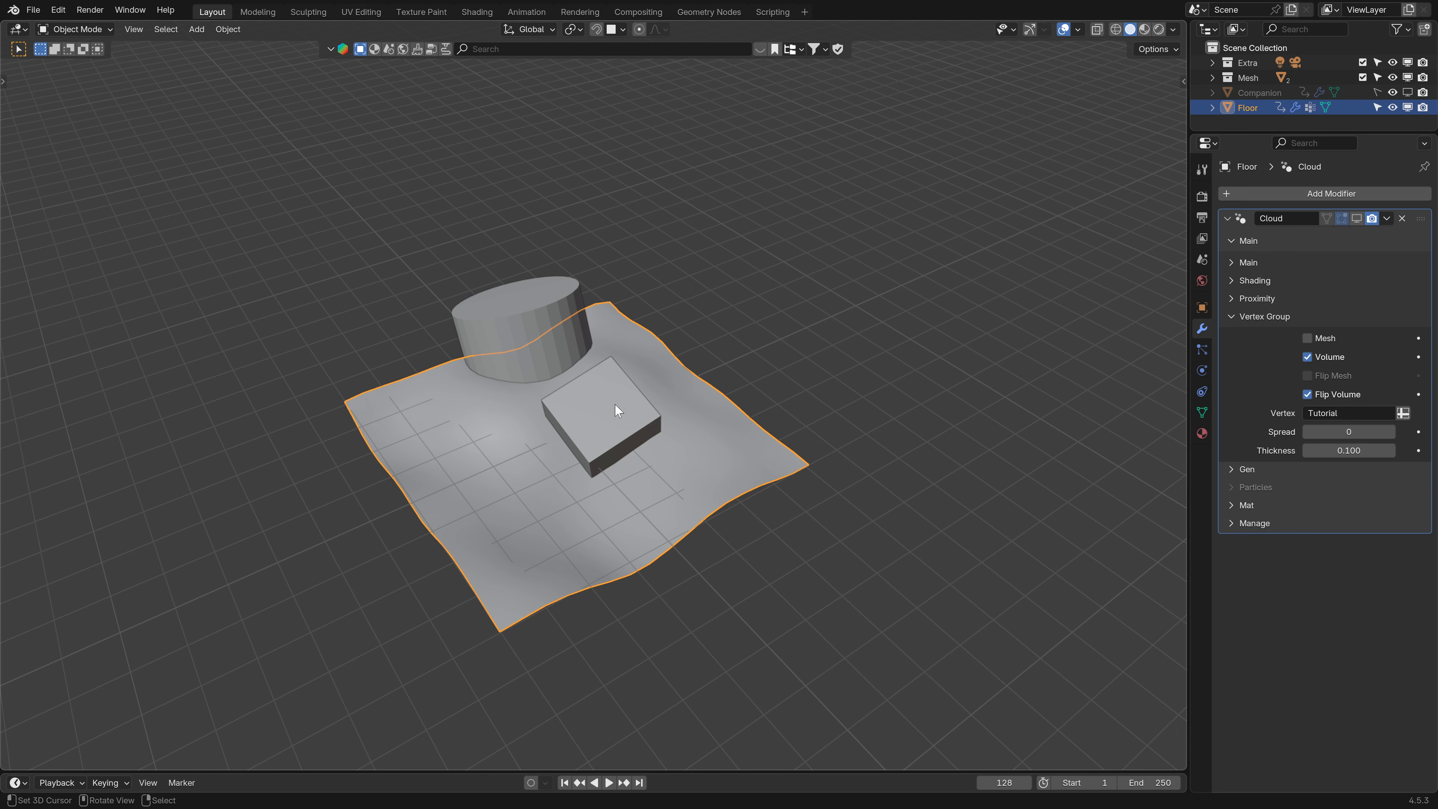
middle_click_drag(592, 424, 611, 363)
left_click(1235, 318)
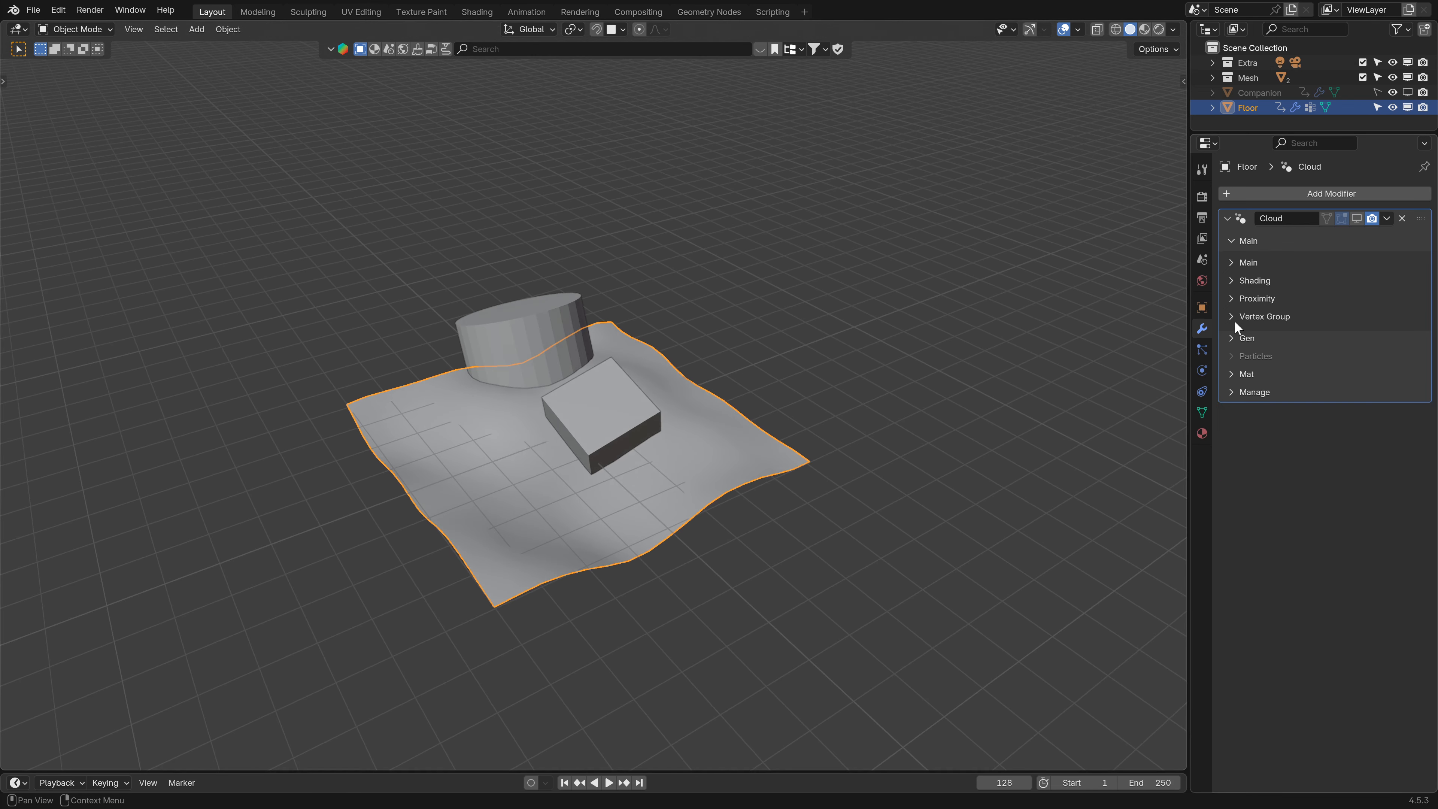
left_click(1235, 318)
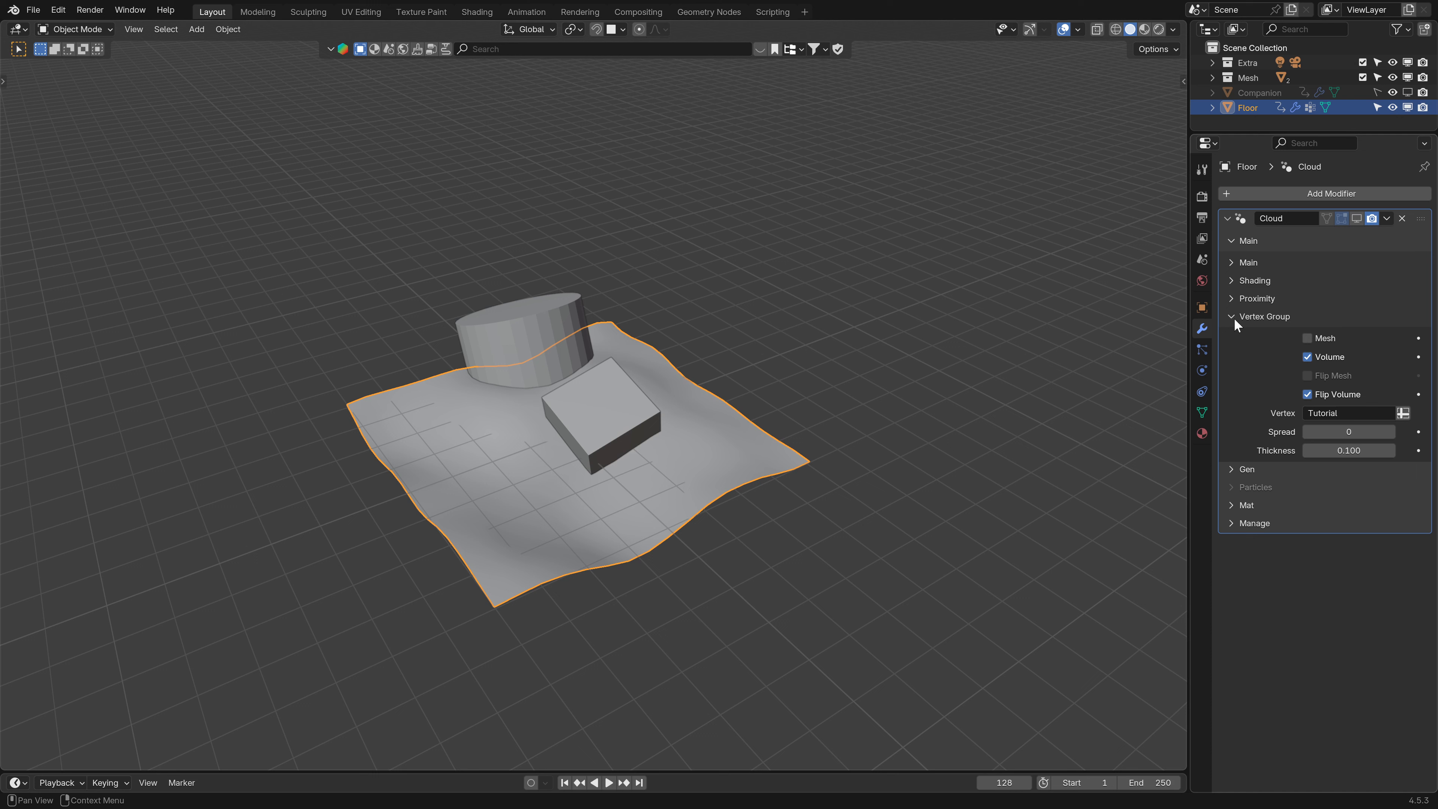
left_click(1308, 356)
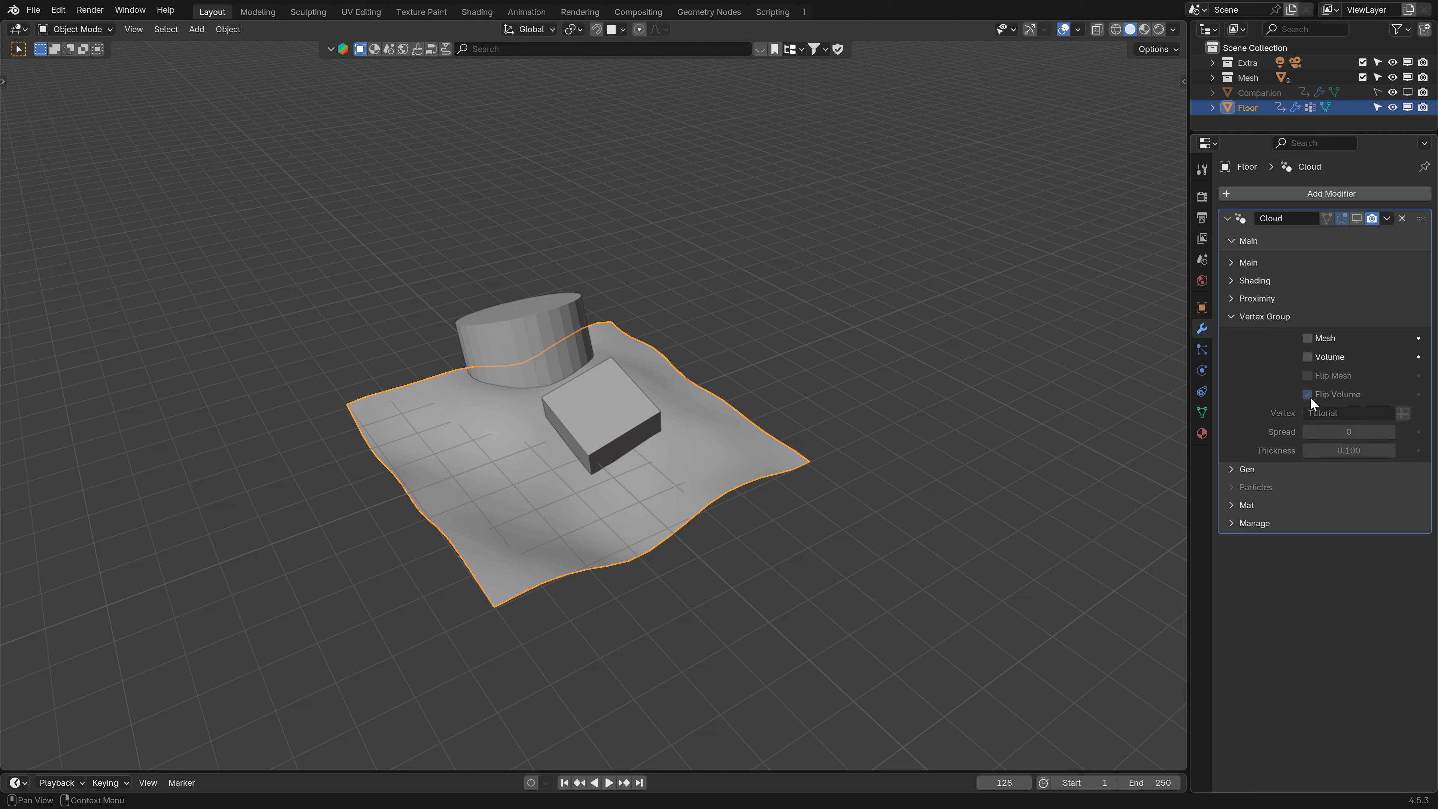
left_click(1308, 394)
- Show the Cloud modifier in the viewport again and preview it in rendered shading
left_click(1241, 319)
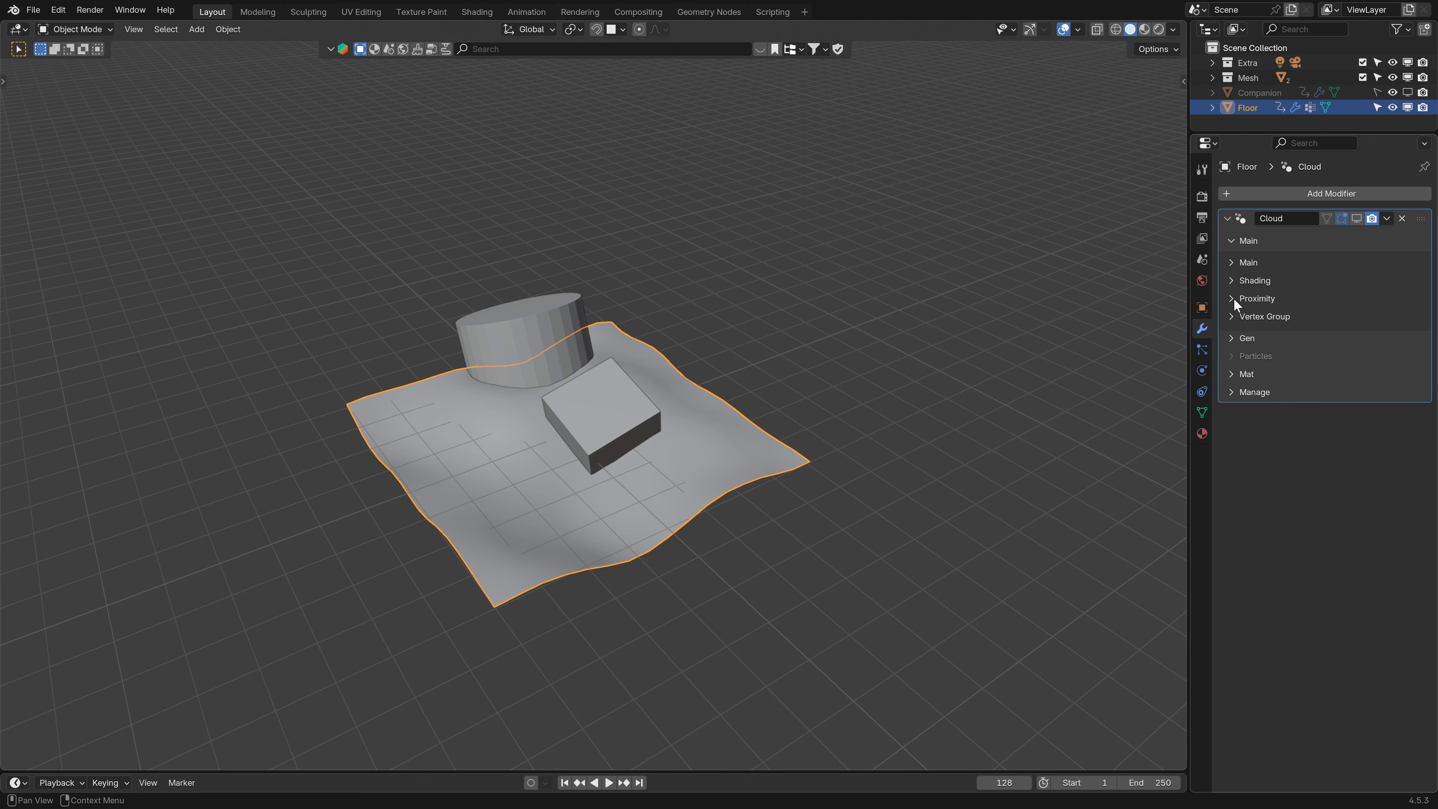
left_click(1236, 261)
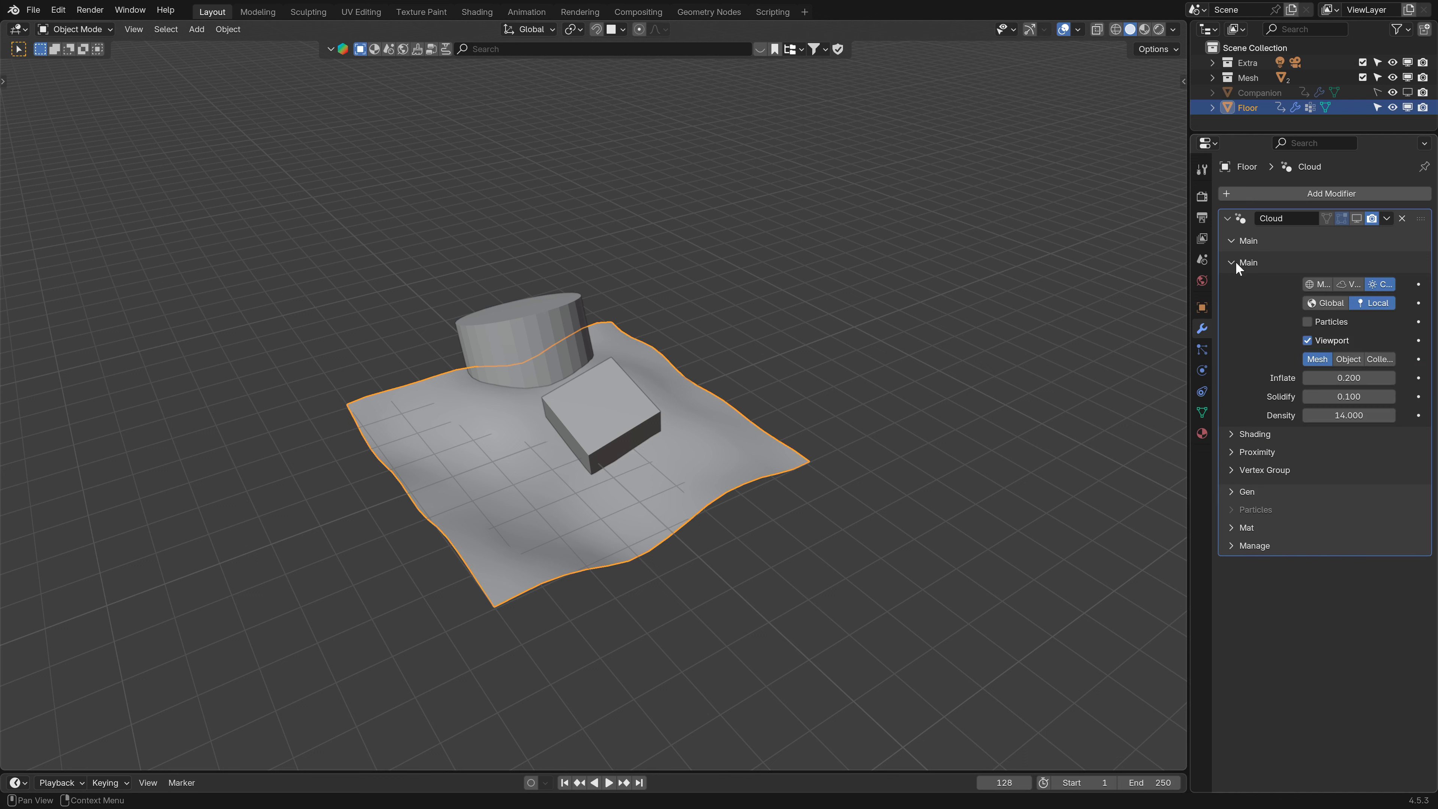
left_click(1236, 261)
left_click(1158, 29)
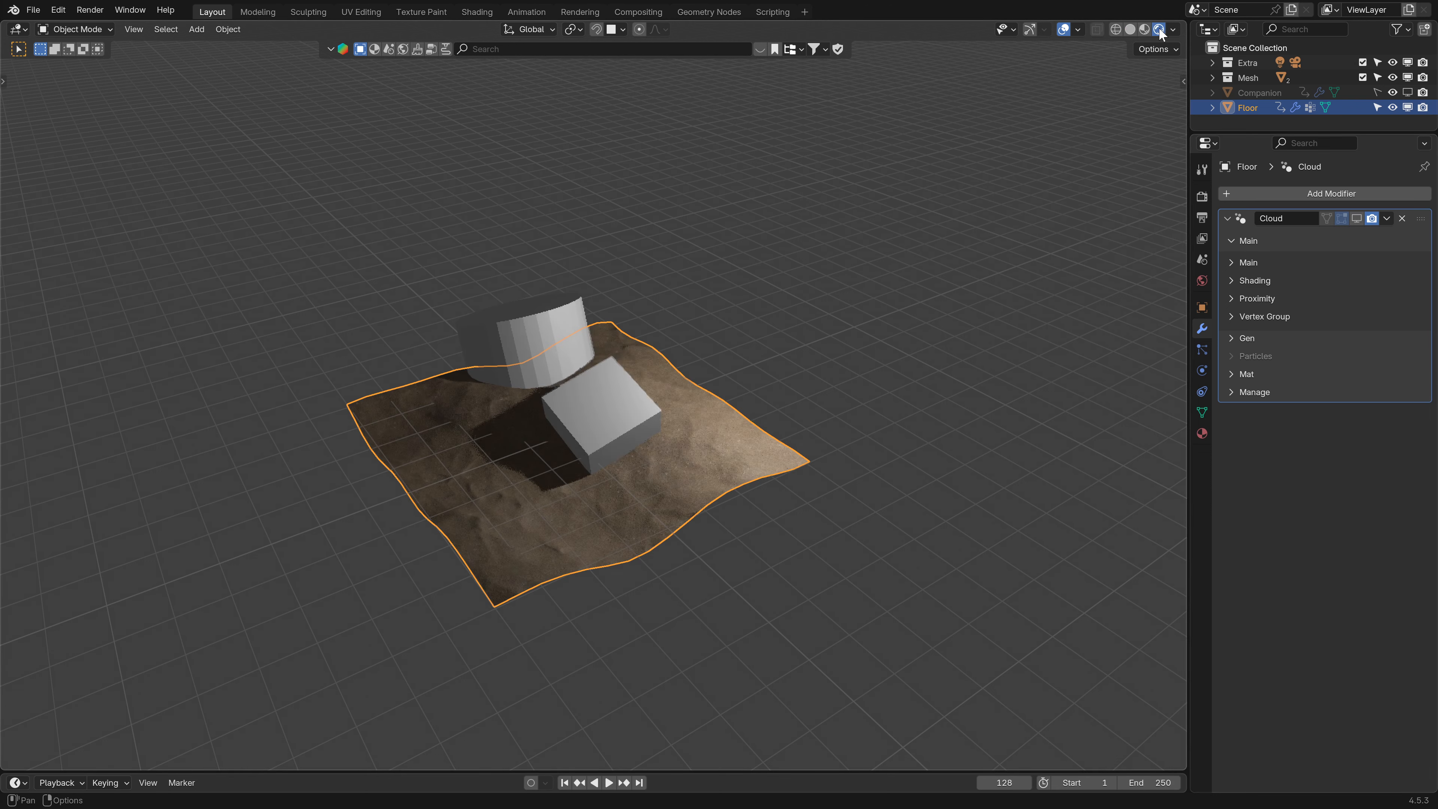
left_click(1356, 218)
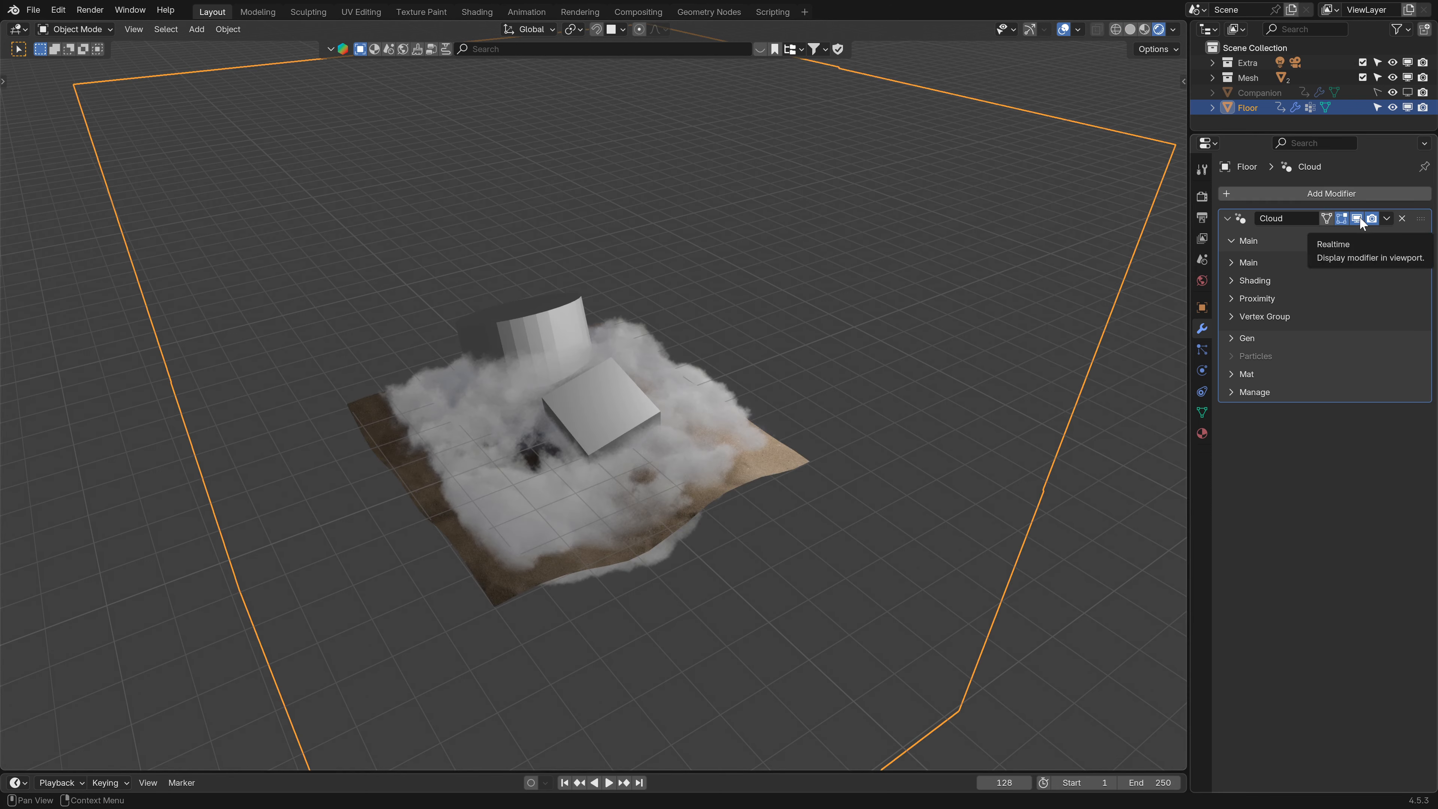
- Return to solid shading and delete the Cloud modifier from the floor
left_click(1131, 29)
left_click(1402, 219)
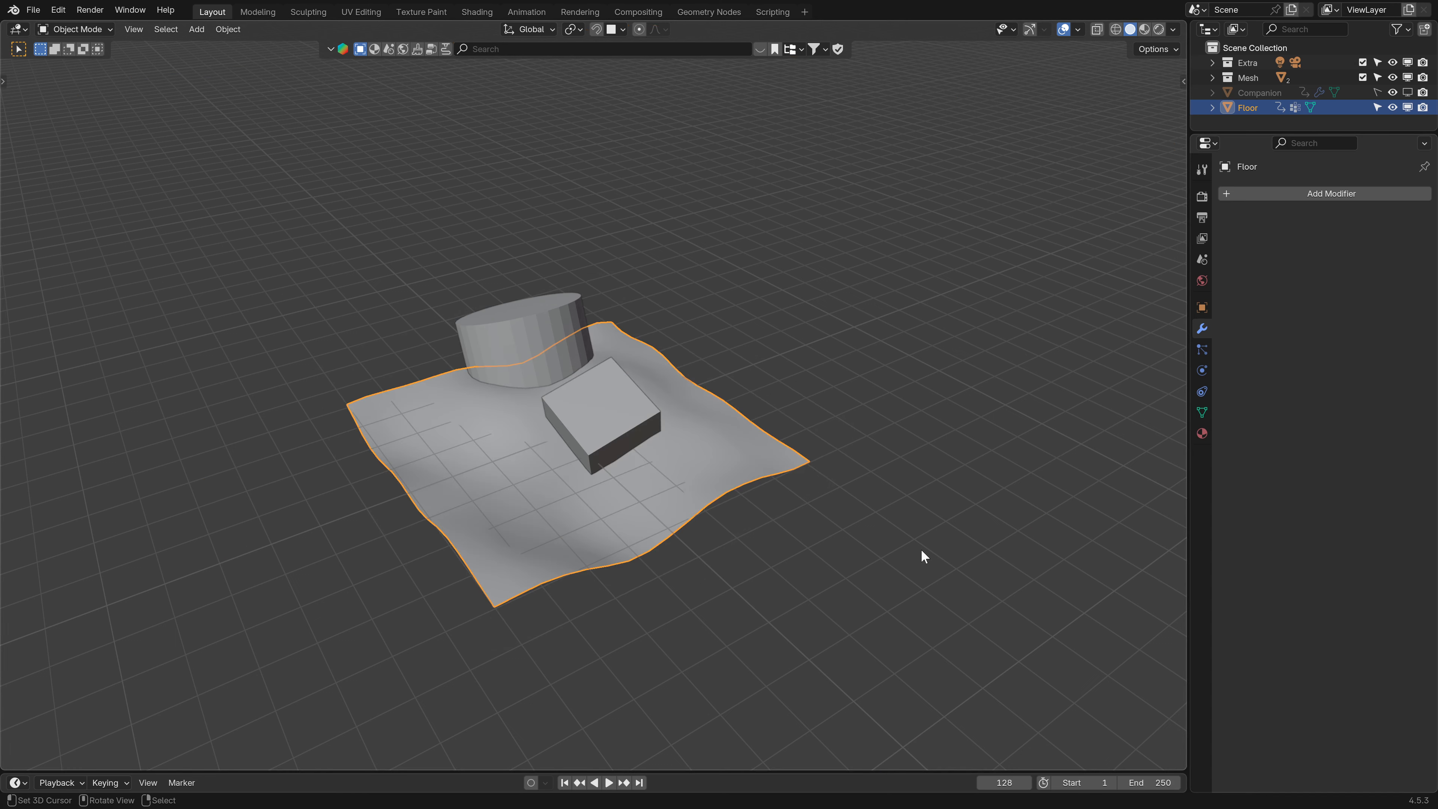
- Enlarge the bottom area and switch it to the Asset Browser
left_click_drag(679, 769, 694, 593)
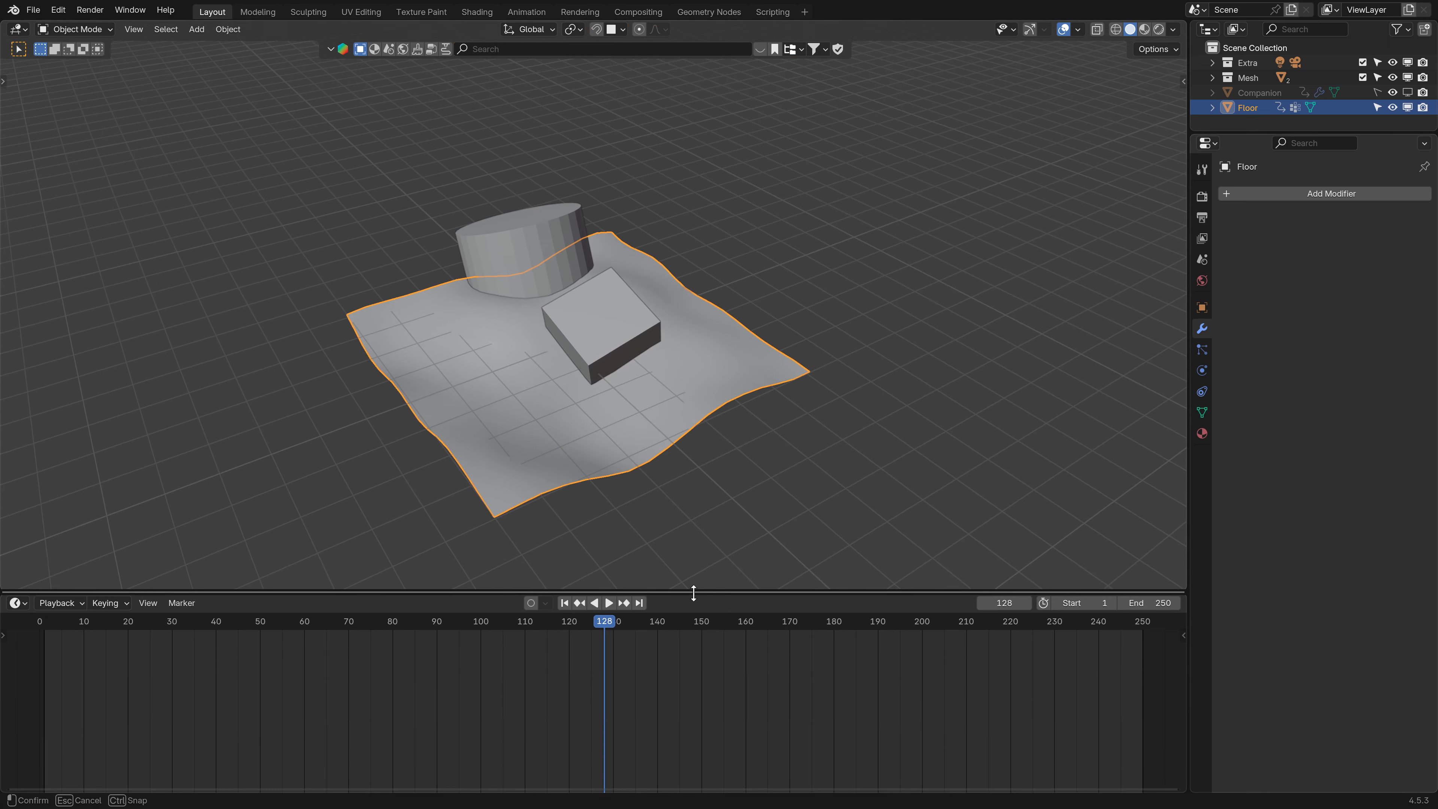
left_click(16, 604)
left_click(270, 664)
left_click(19, 601)
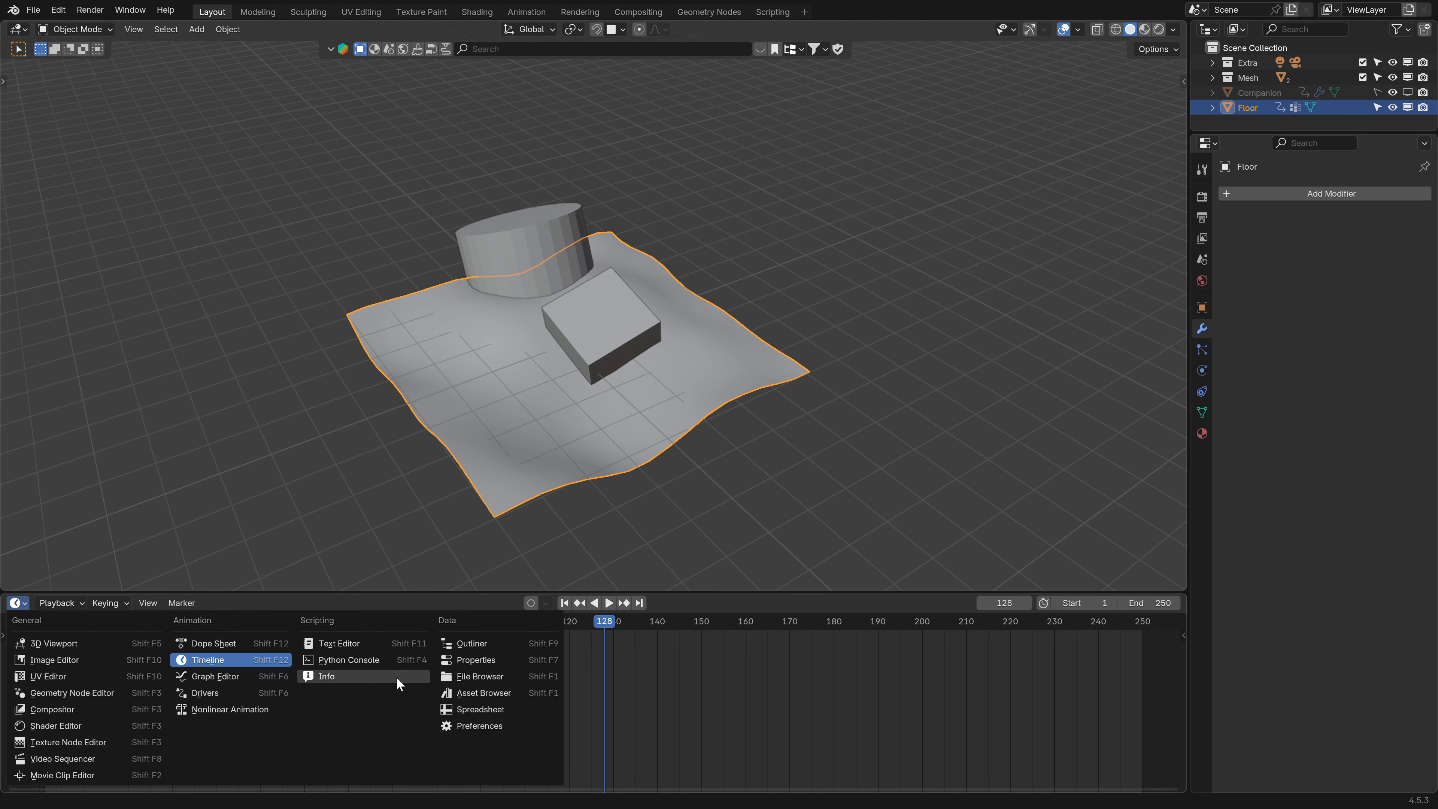
left_click(491, 693)
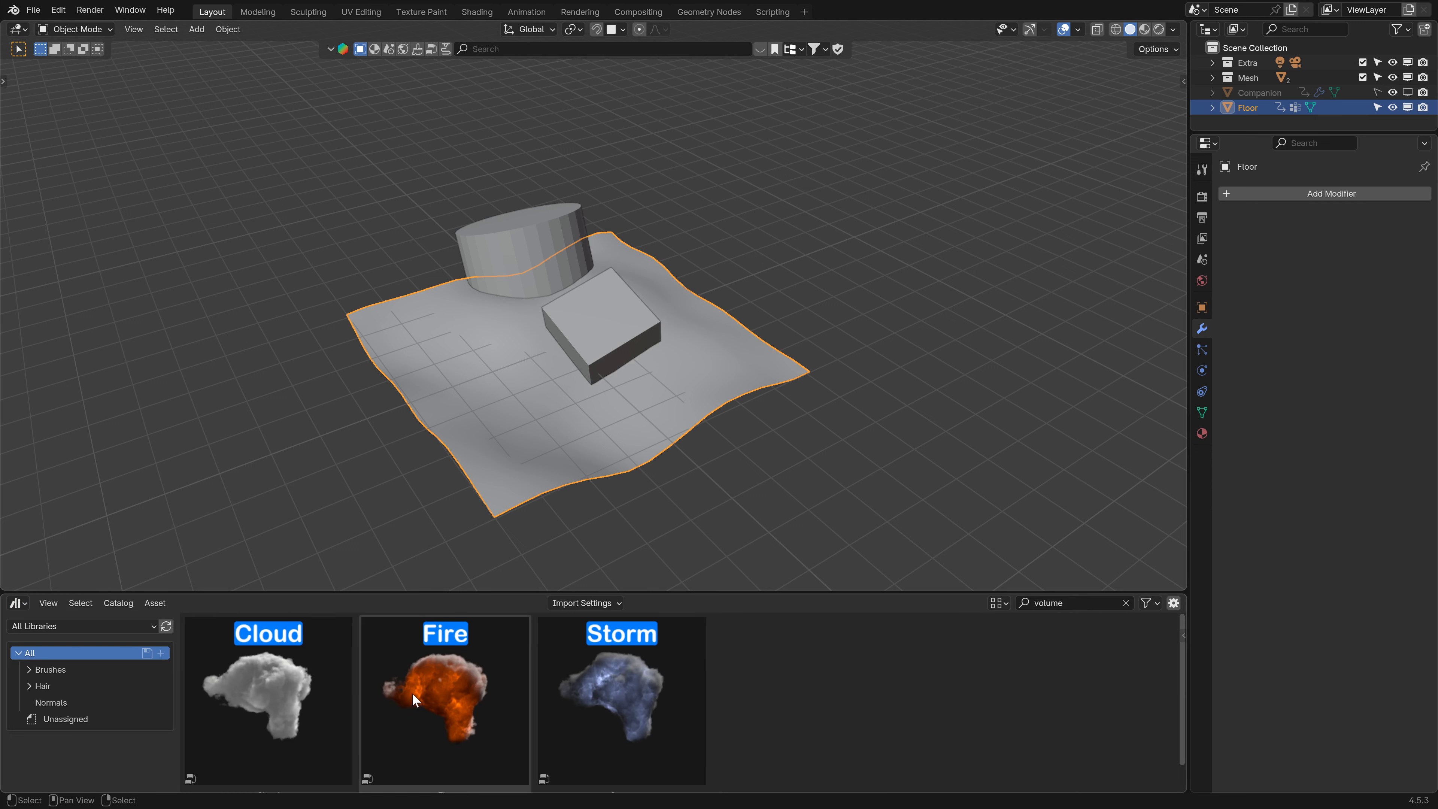
- Drop the Fire volume asset onto the floor, pick the C… source option, and set Solidify to 0.1
left_click_drag(481, 692, 475, 399)
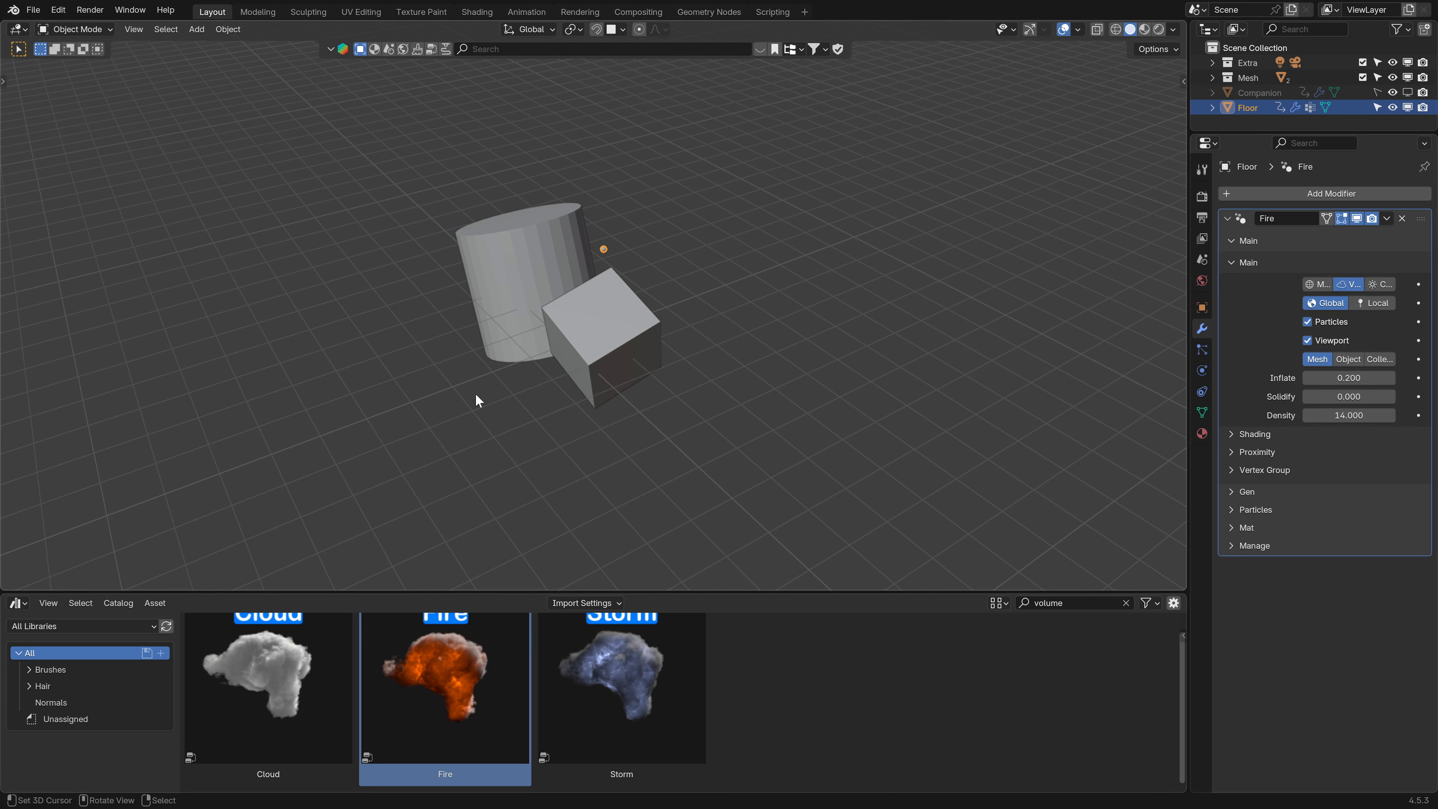
left_click(1380, 284)
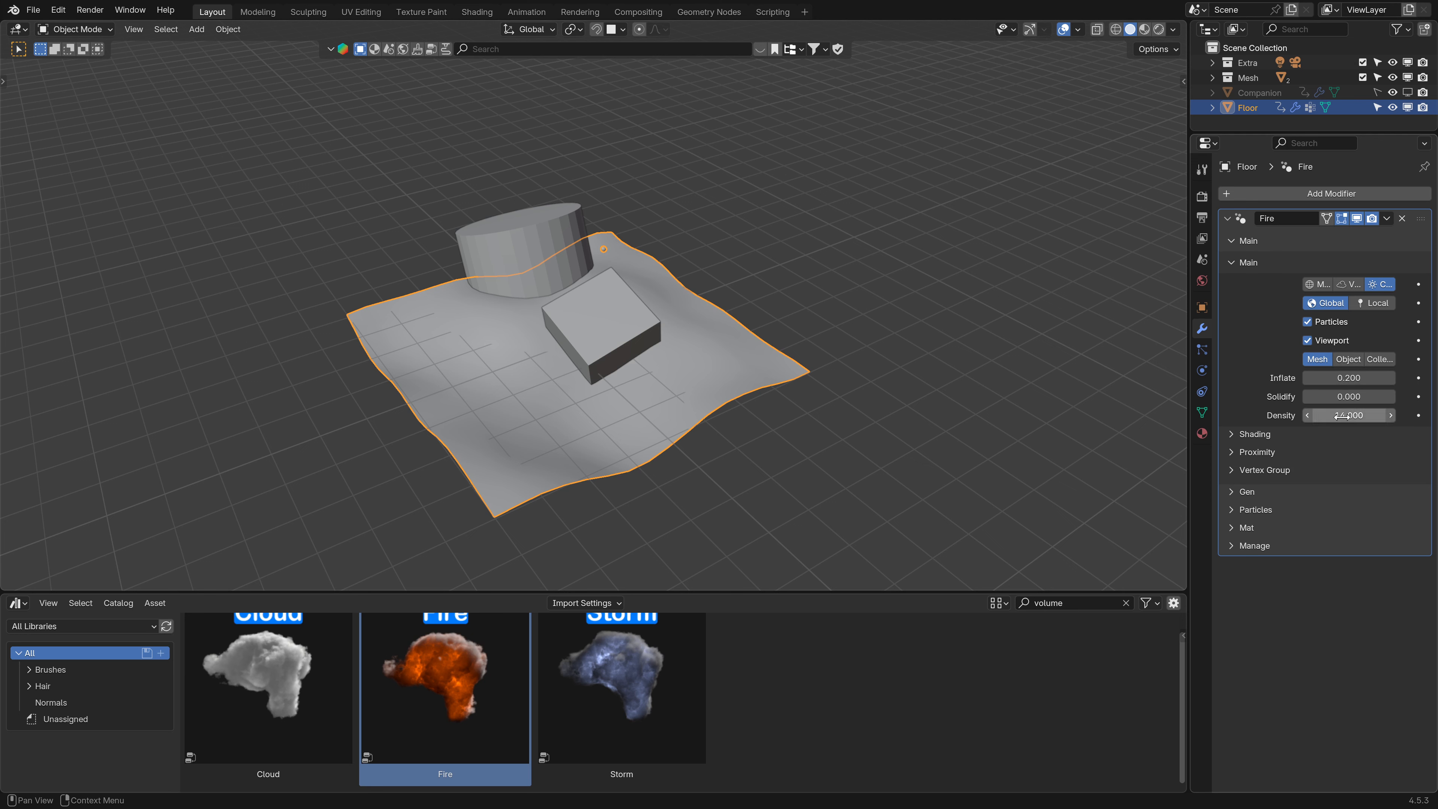
left_click(1349, 396)
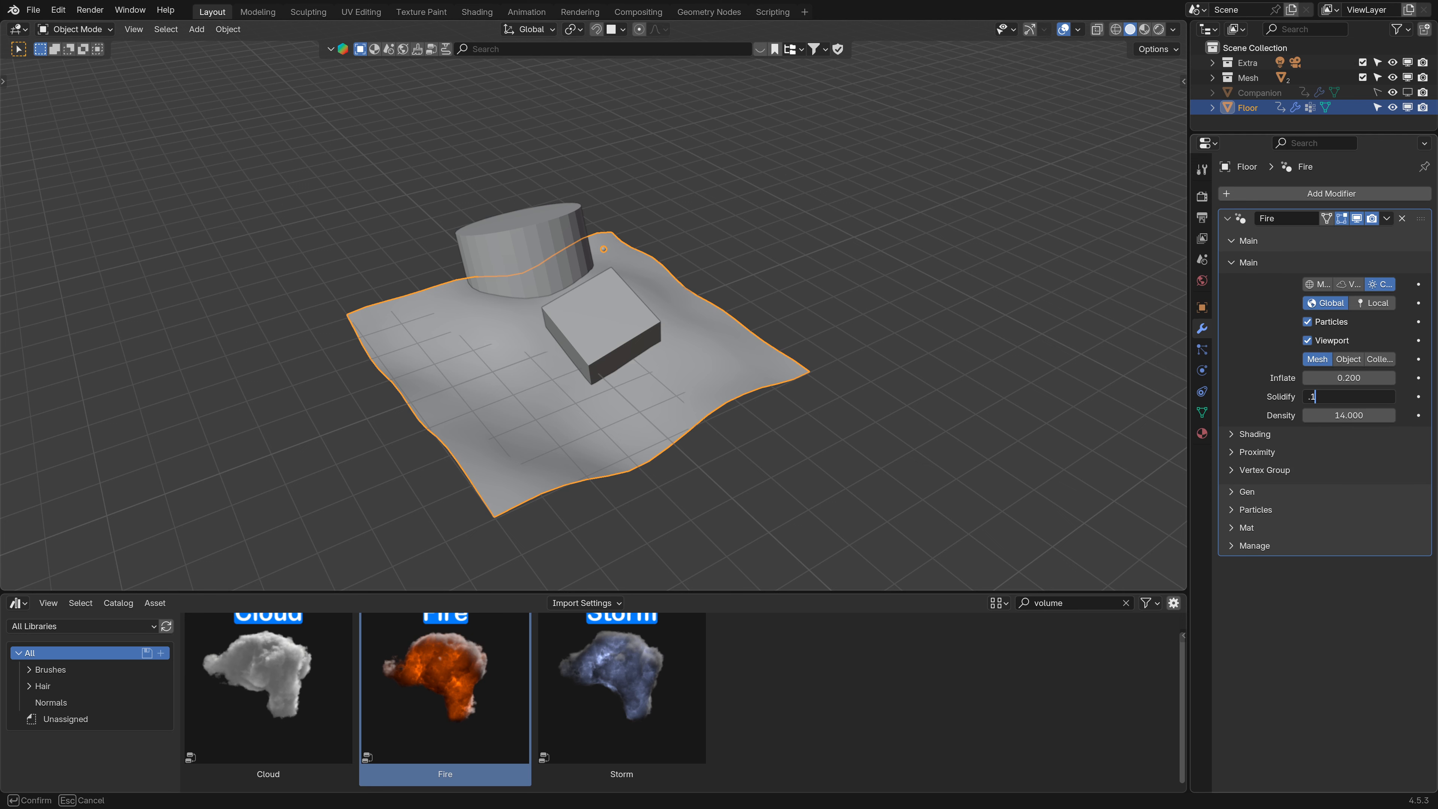
type(".1")
key("Return")
- Expand the Fire modifier's particle Main and Shading settings
scroll(705, 379, "down", 1)
middle_click_drag(705, 380, 752, 361)
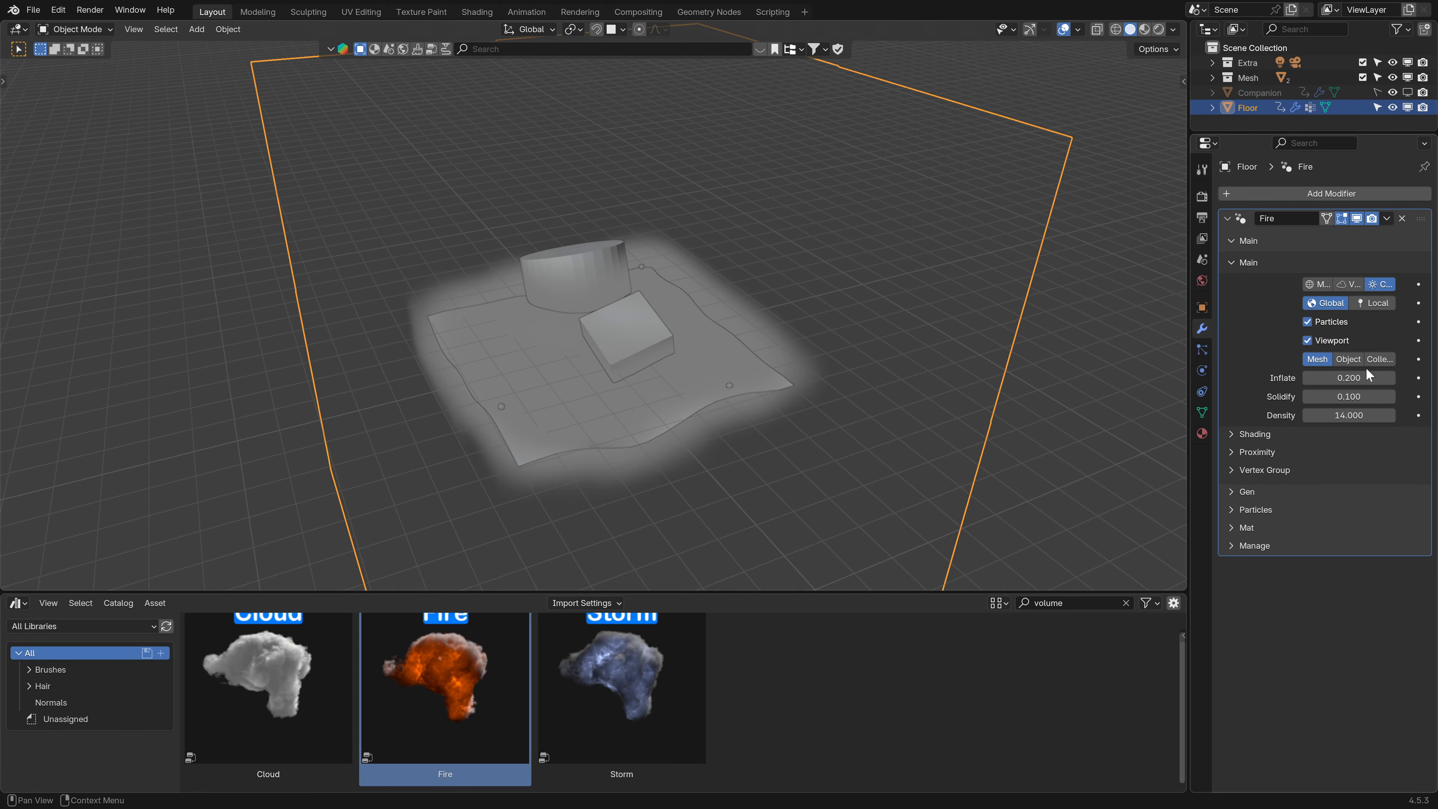
left_click(1238, 264)
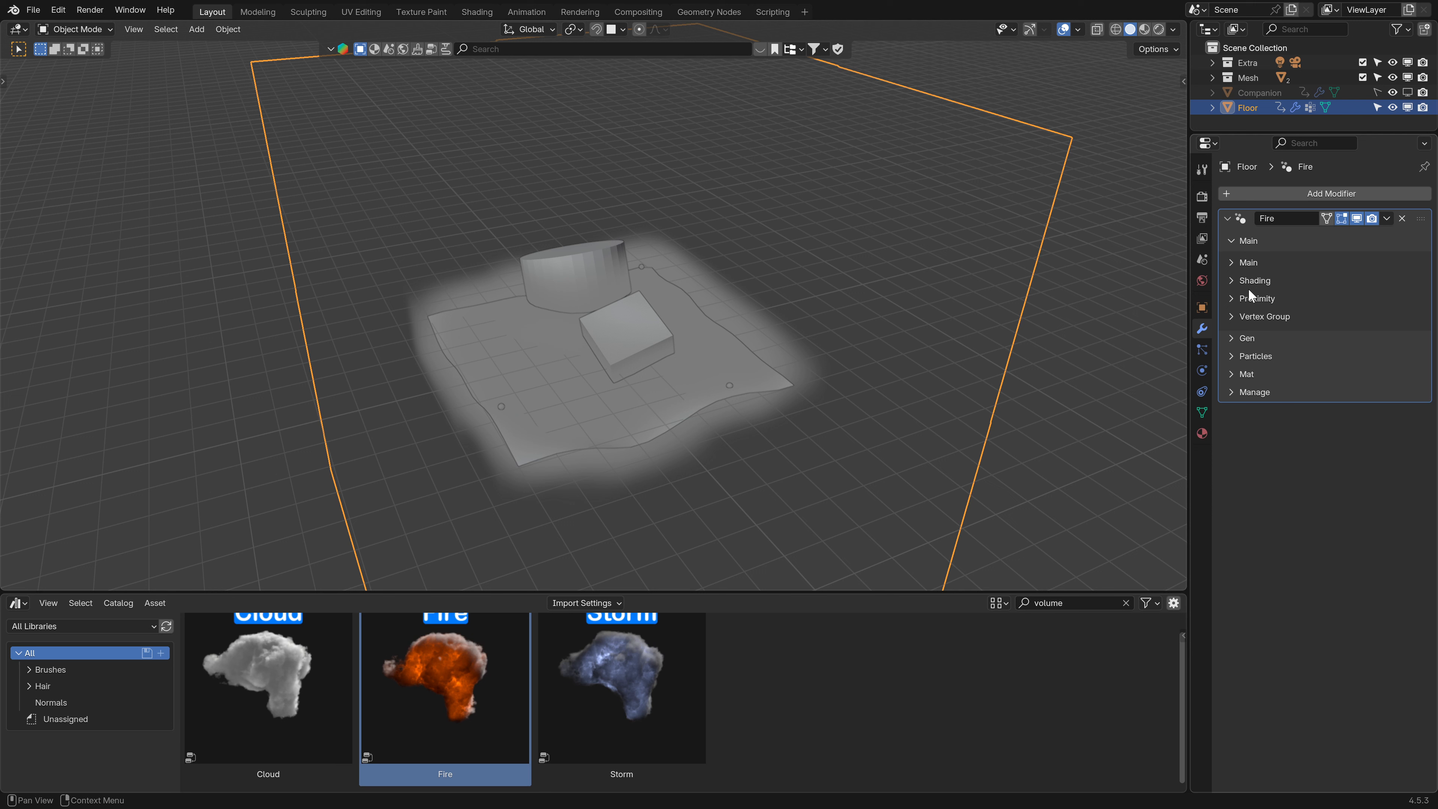
left_click(1232, 237)
left_click(1234, 276)
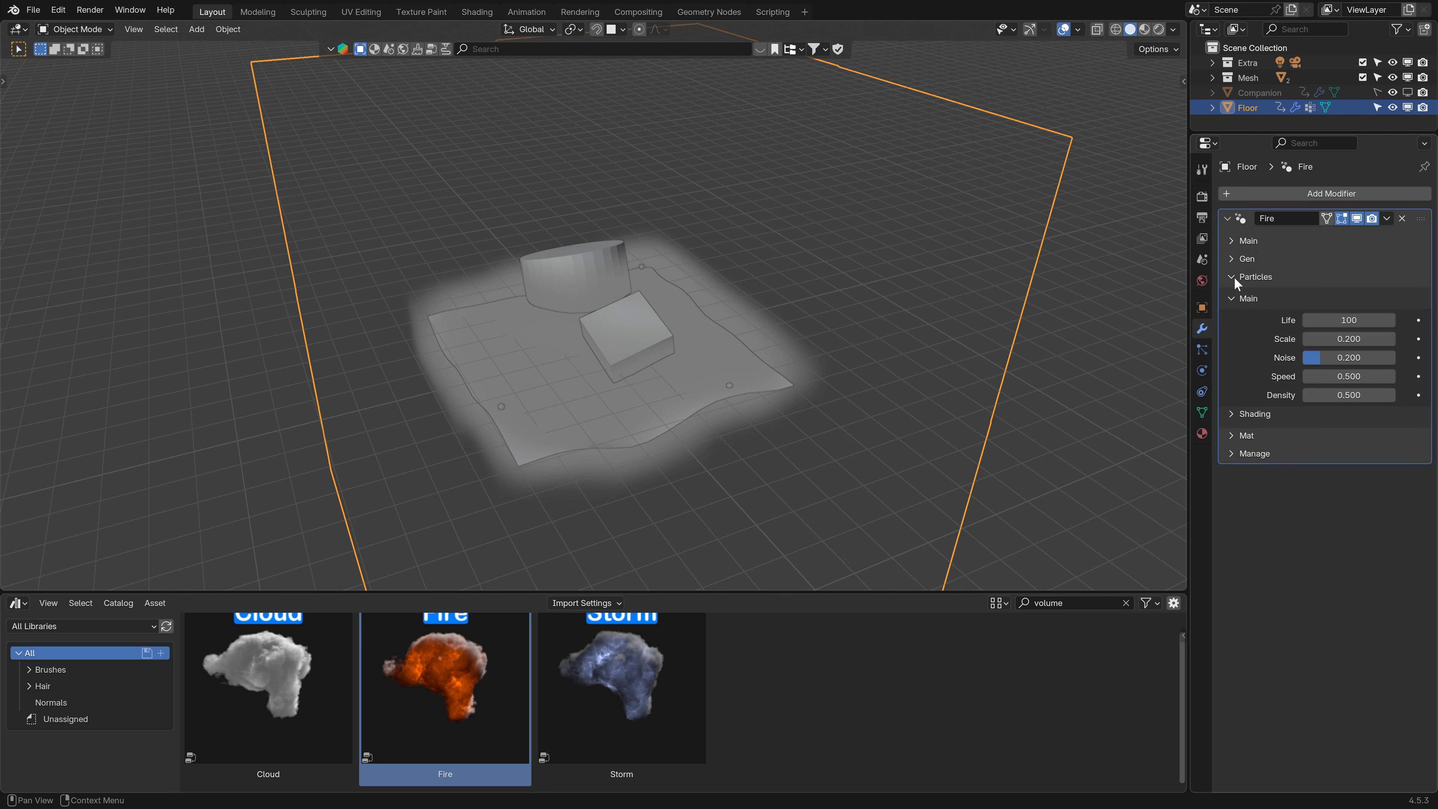
left_click(1246, 414)
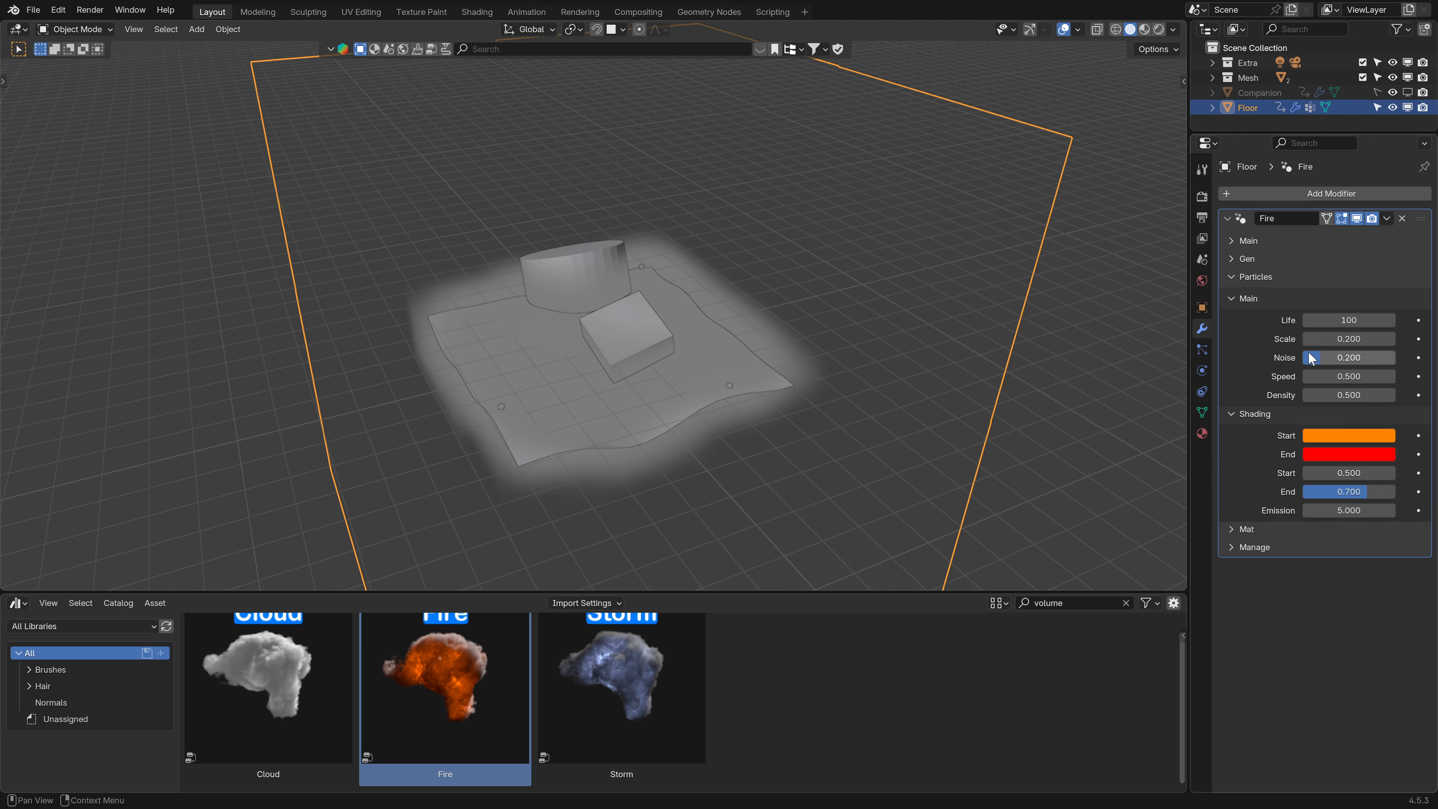
- Play the animation in rendered shading and set the particle Scale to 0.1
key("space")
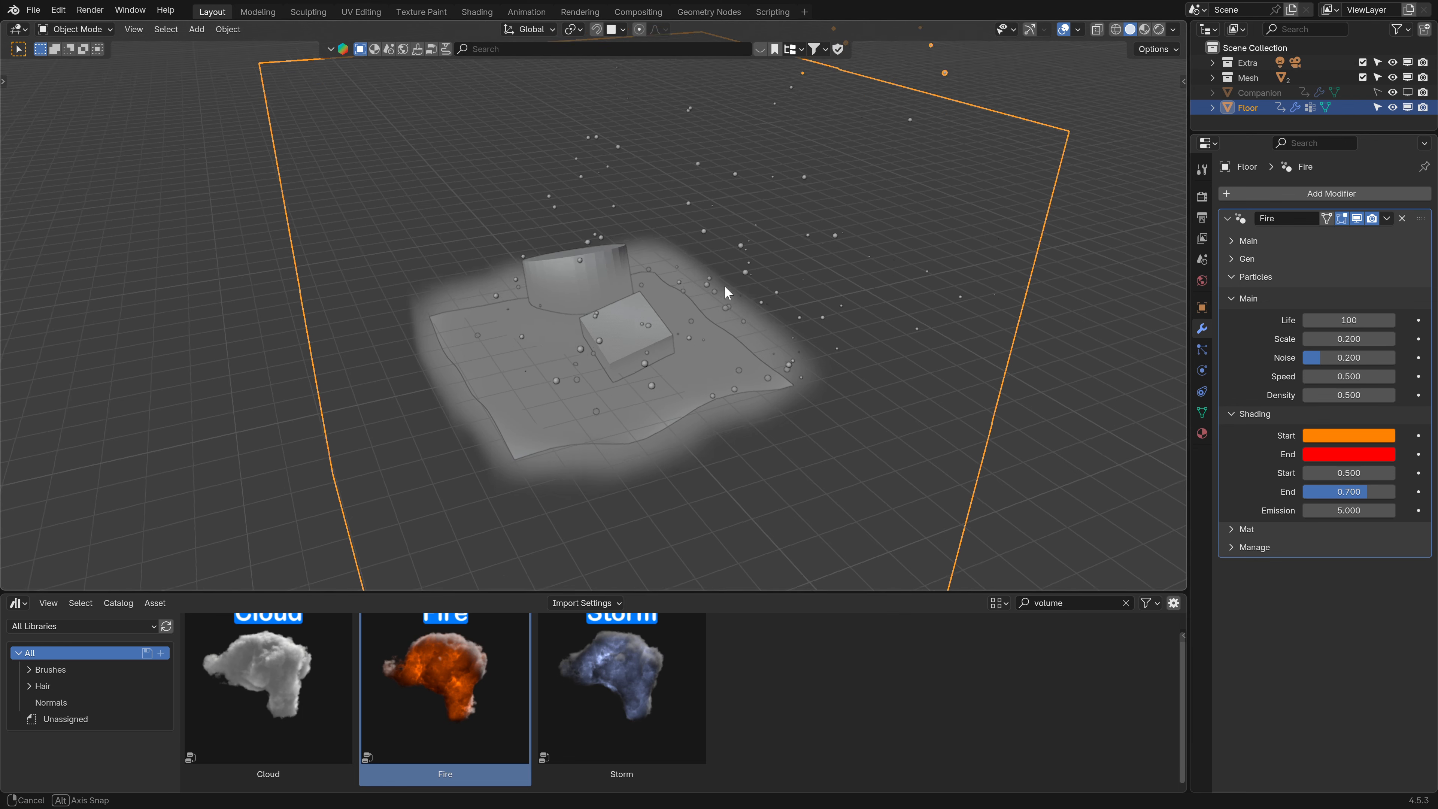
left_click(1160, 29)
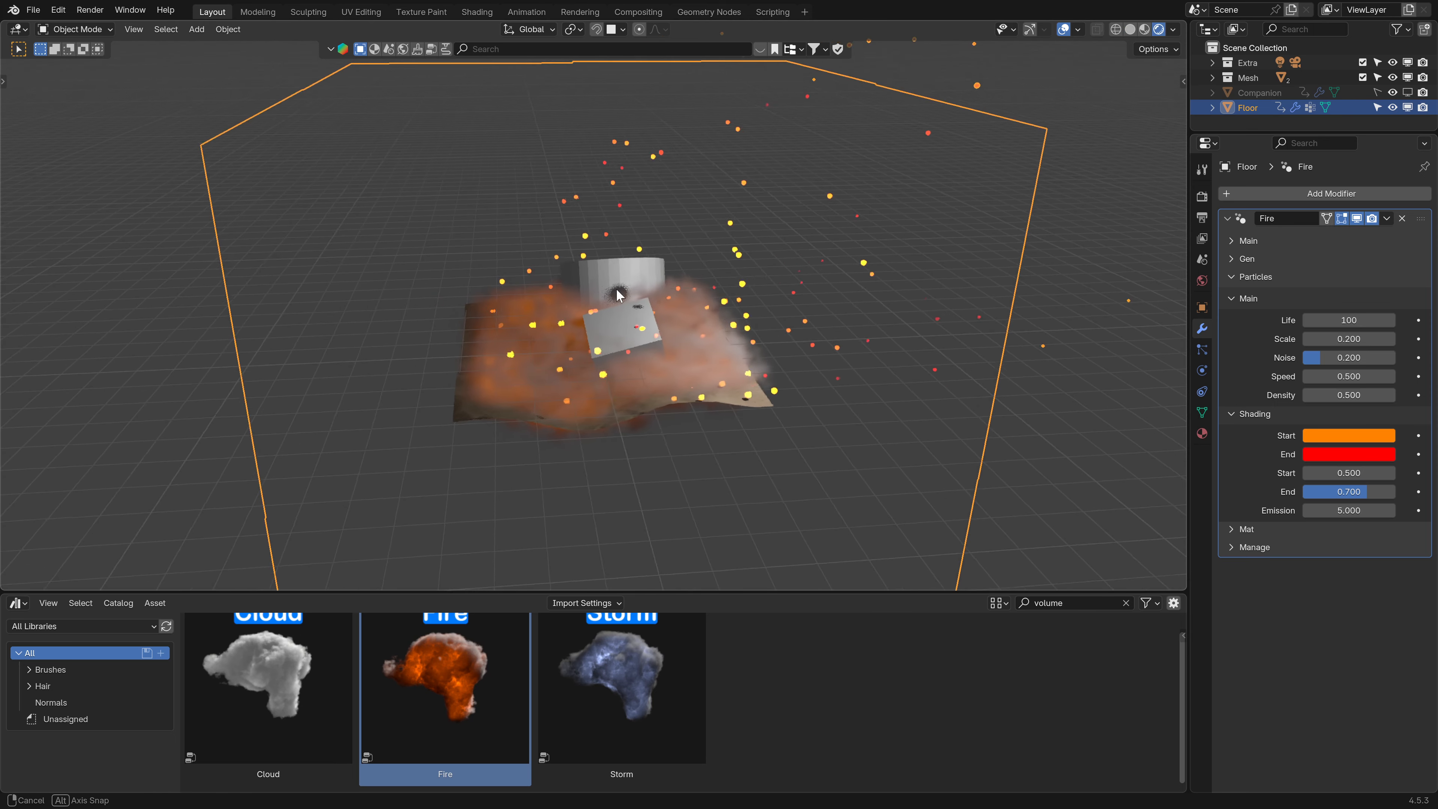
left_click_drag(1353, 338, 1325, 338)
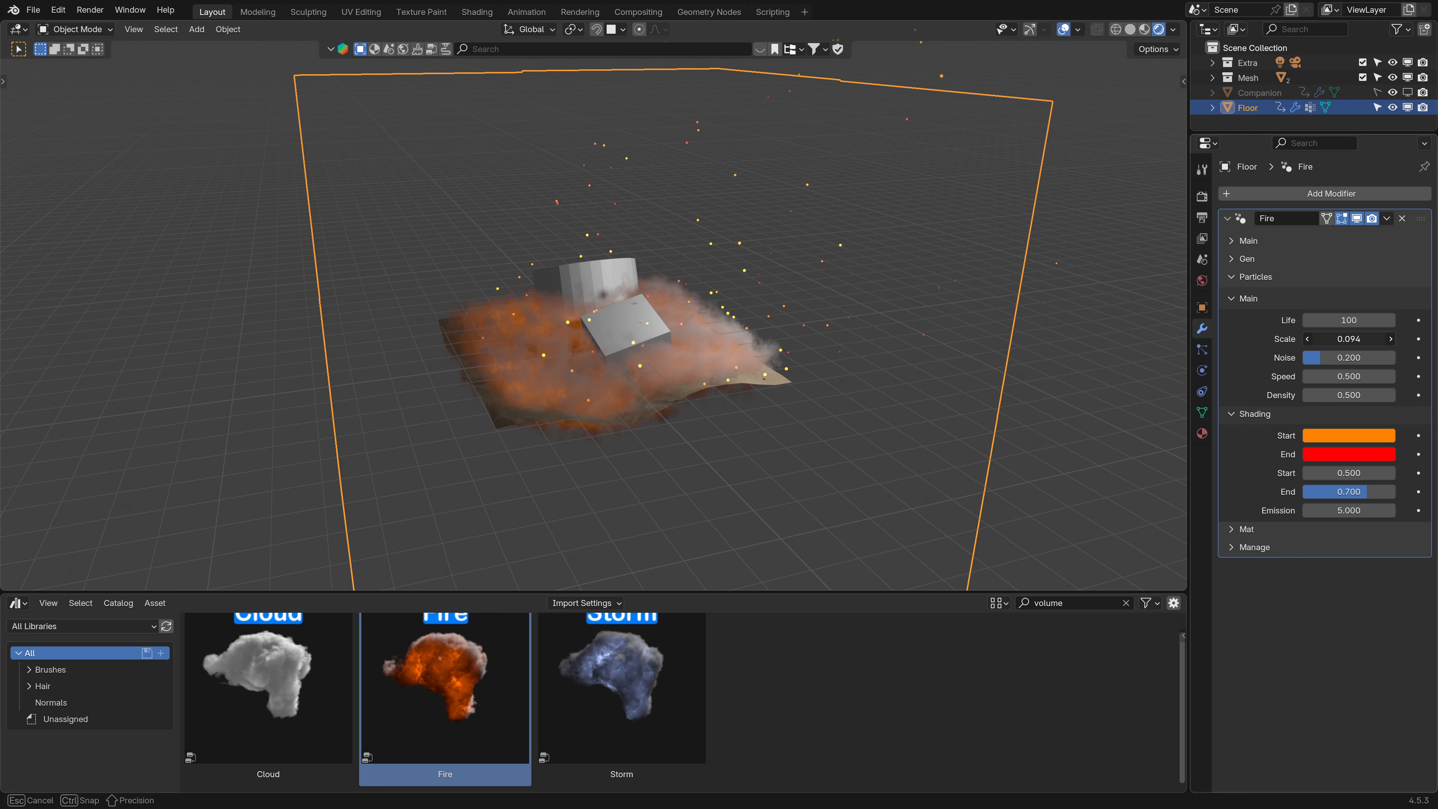
left_click(1352, 338)
key("Return")
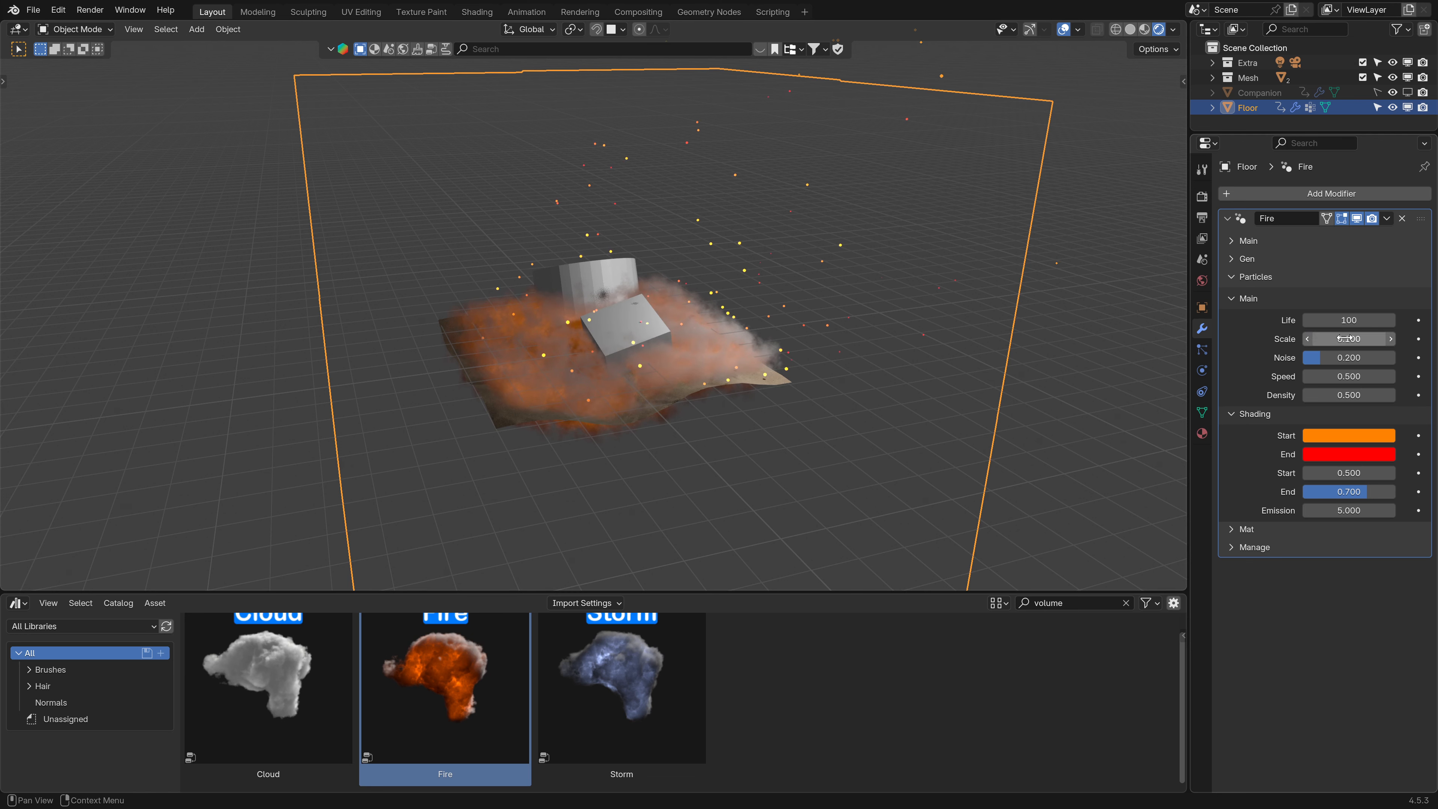
- Inspect the Fire modifier's Main settings while switching between solid and rendered views
middle_click_drag(716, 348, 810, 374)
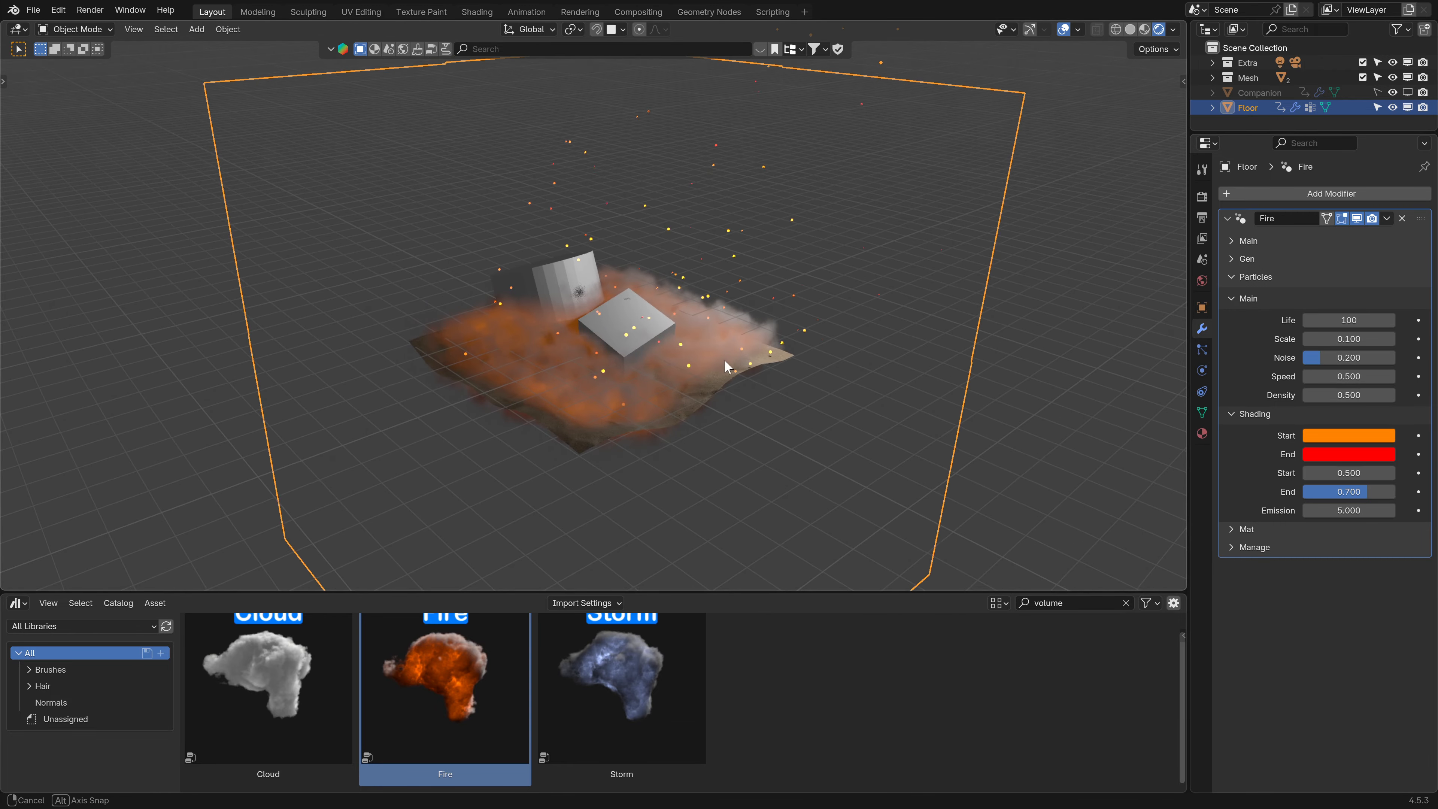
middle_click_drag(724, 360, 730, 368)
left_click(1236, 241)
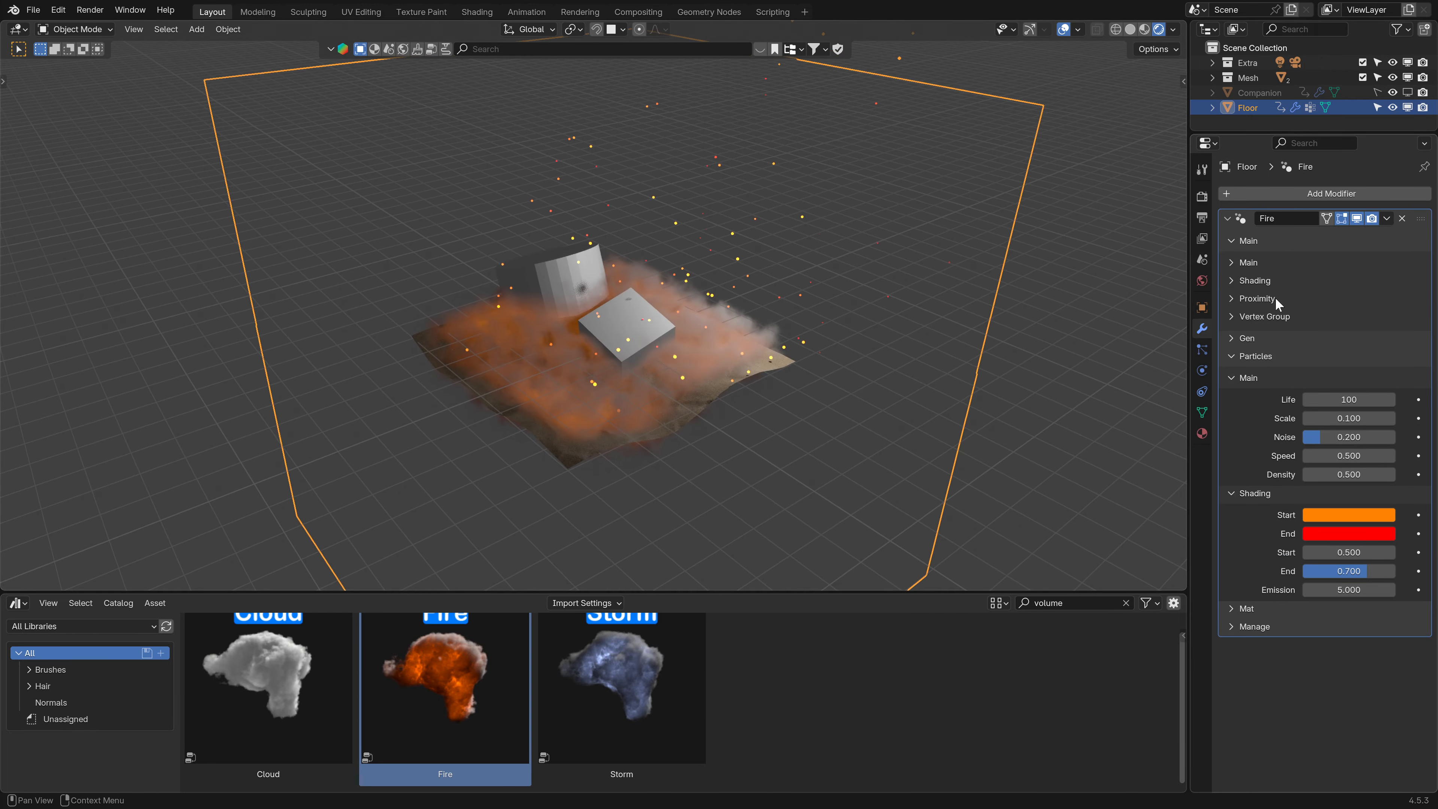
left_click(1358, 306)
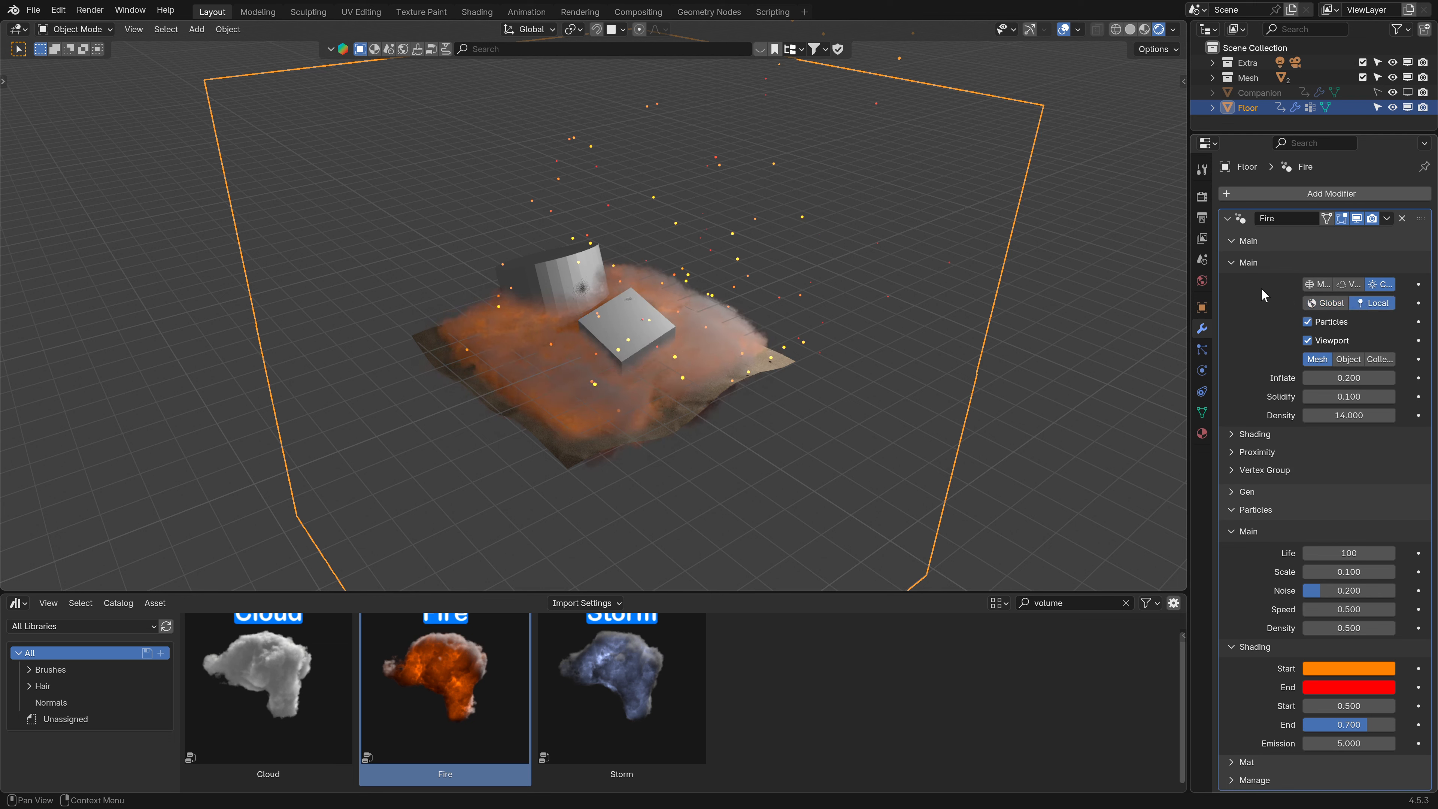
left_click(1232, 263)
left_click(1130, 30)
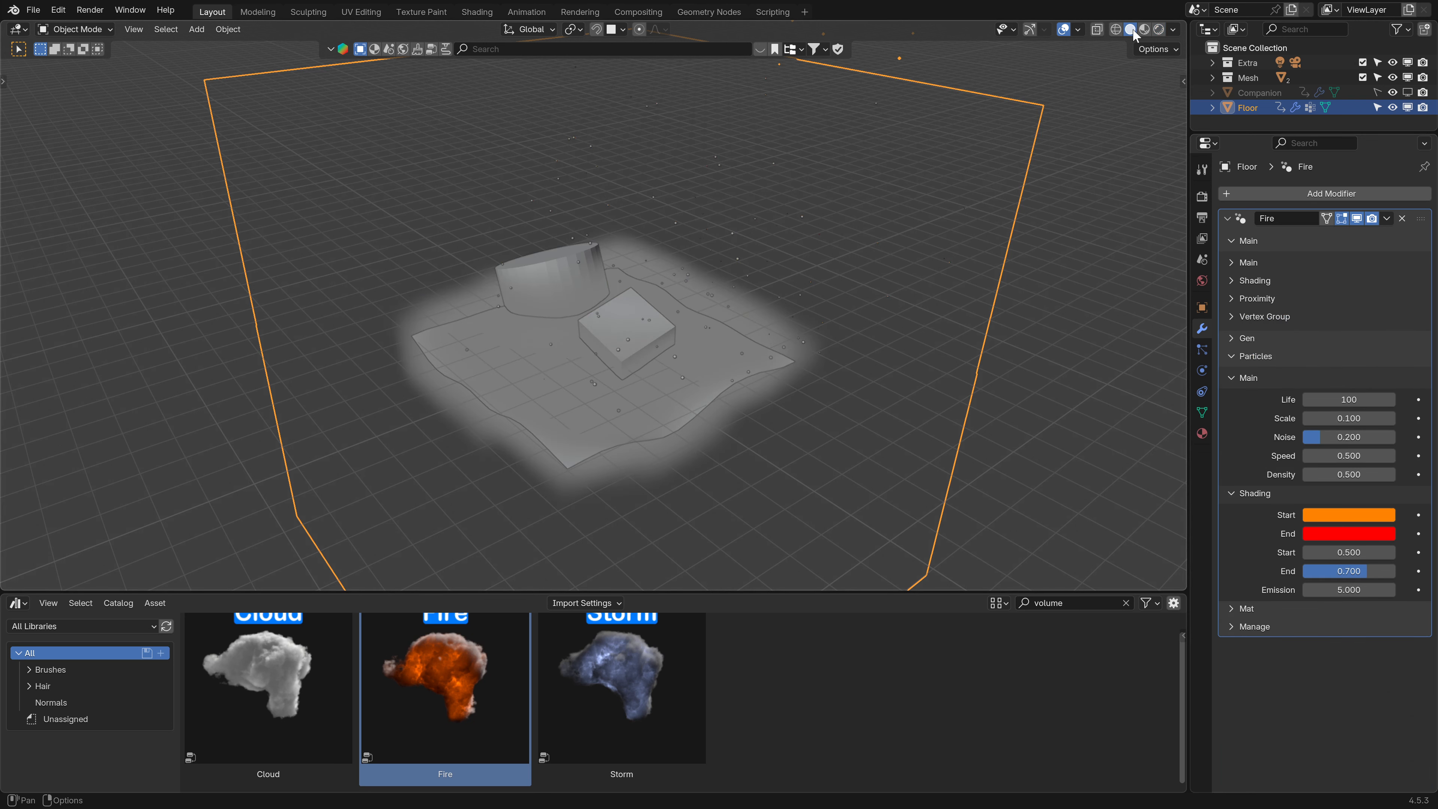
middle_click_drag(970, 309, 979, 306)
left_click(1236, 263)
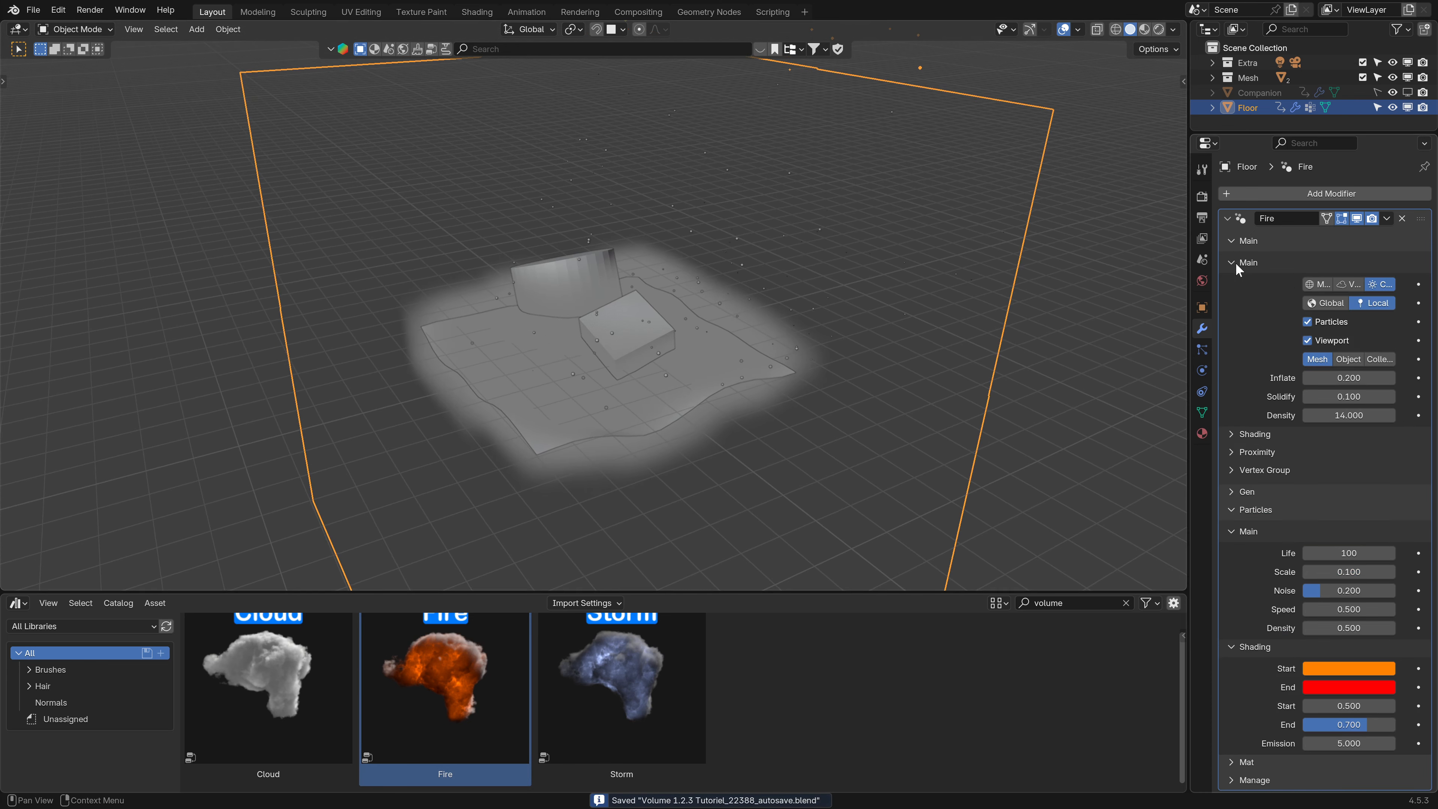
left_click(1230, 240)
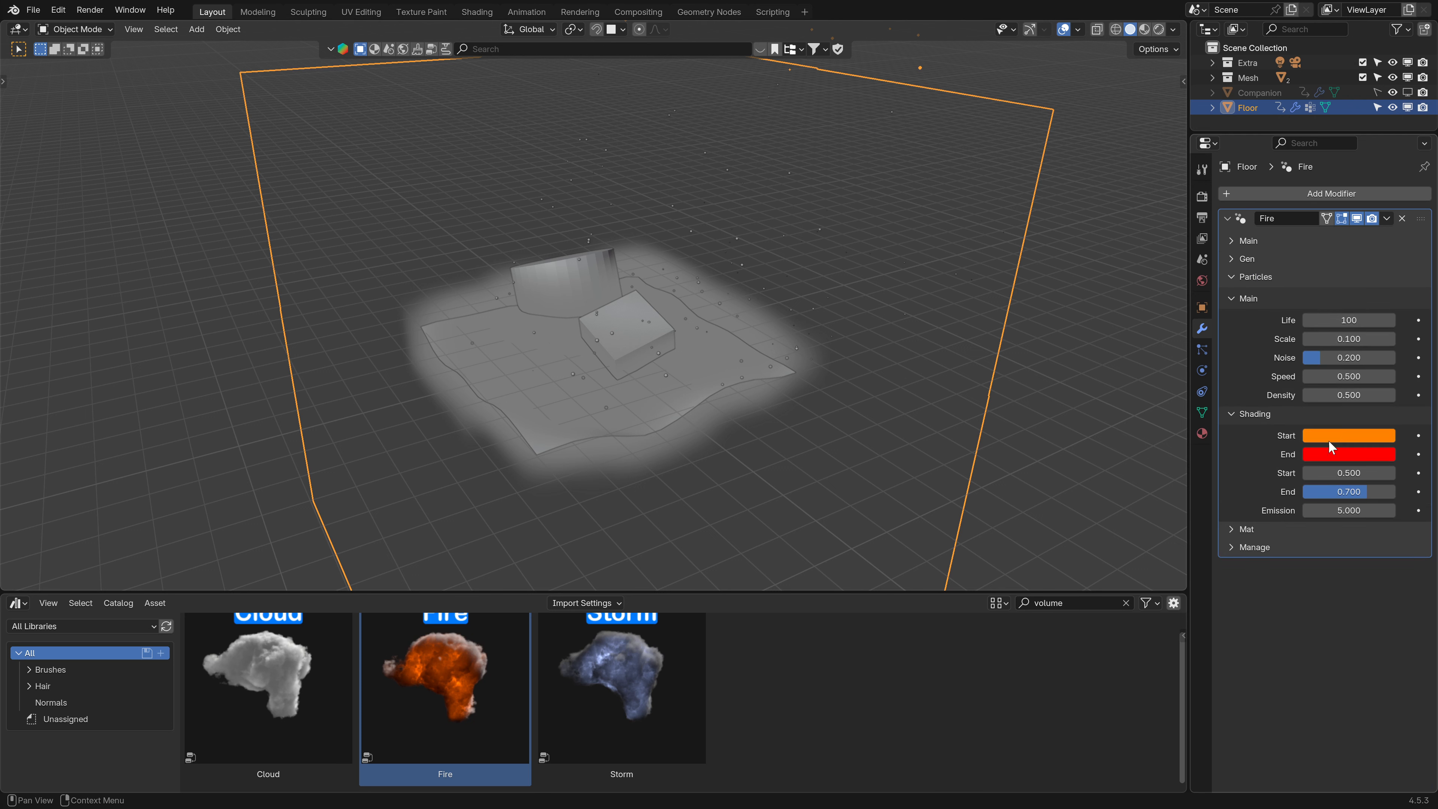
- Switch to rendered shading and set the Fire modifier's source to the M… option
left_click(1159, 29)
mouse_move(703, 286)
middle_mouse_down()
mouse_move(722, 319)
mouse_move(661, 297)
mouse_move(1096, 276)
middle_mouse_up()
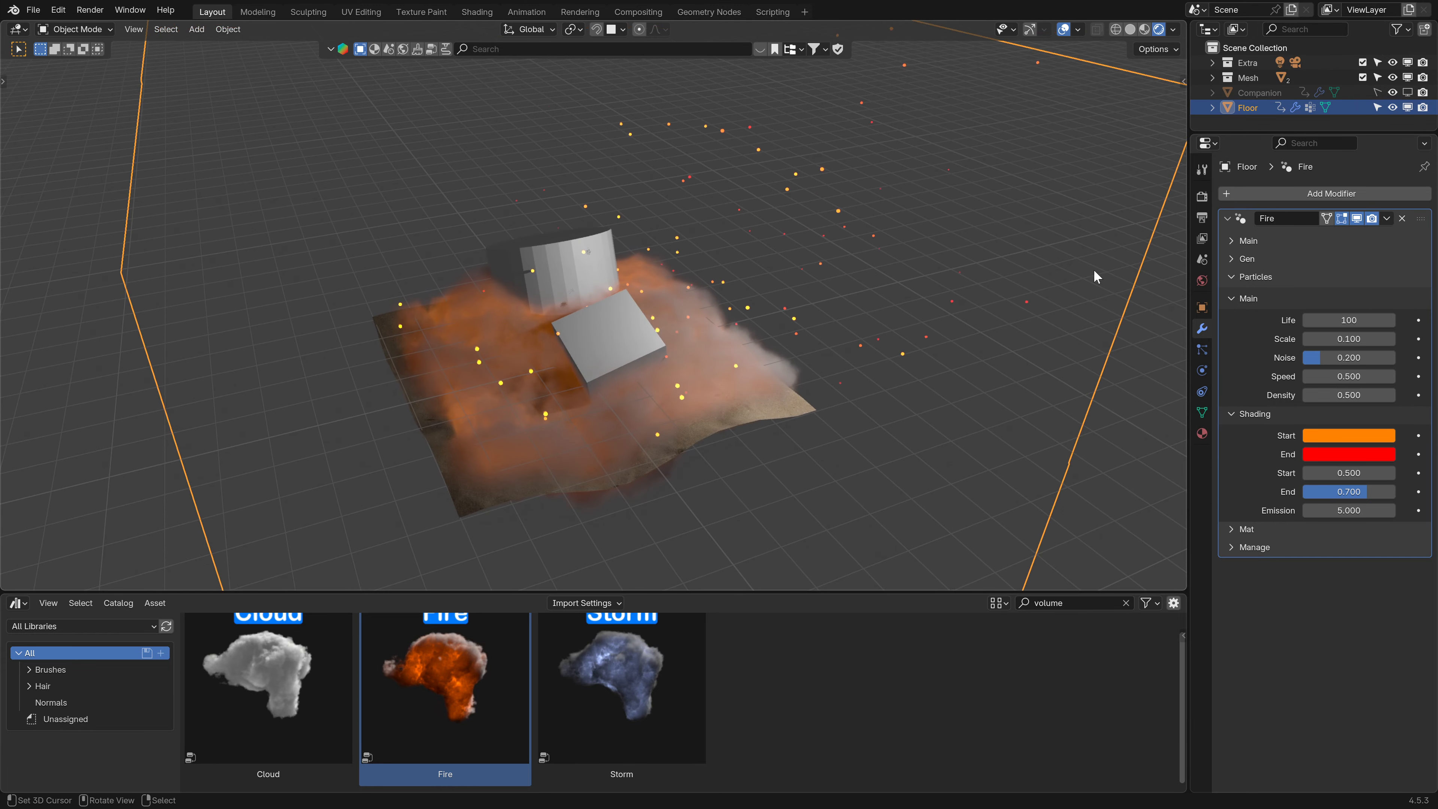
left_click(1234, 240)
left_click(1239, 261)
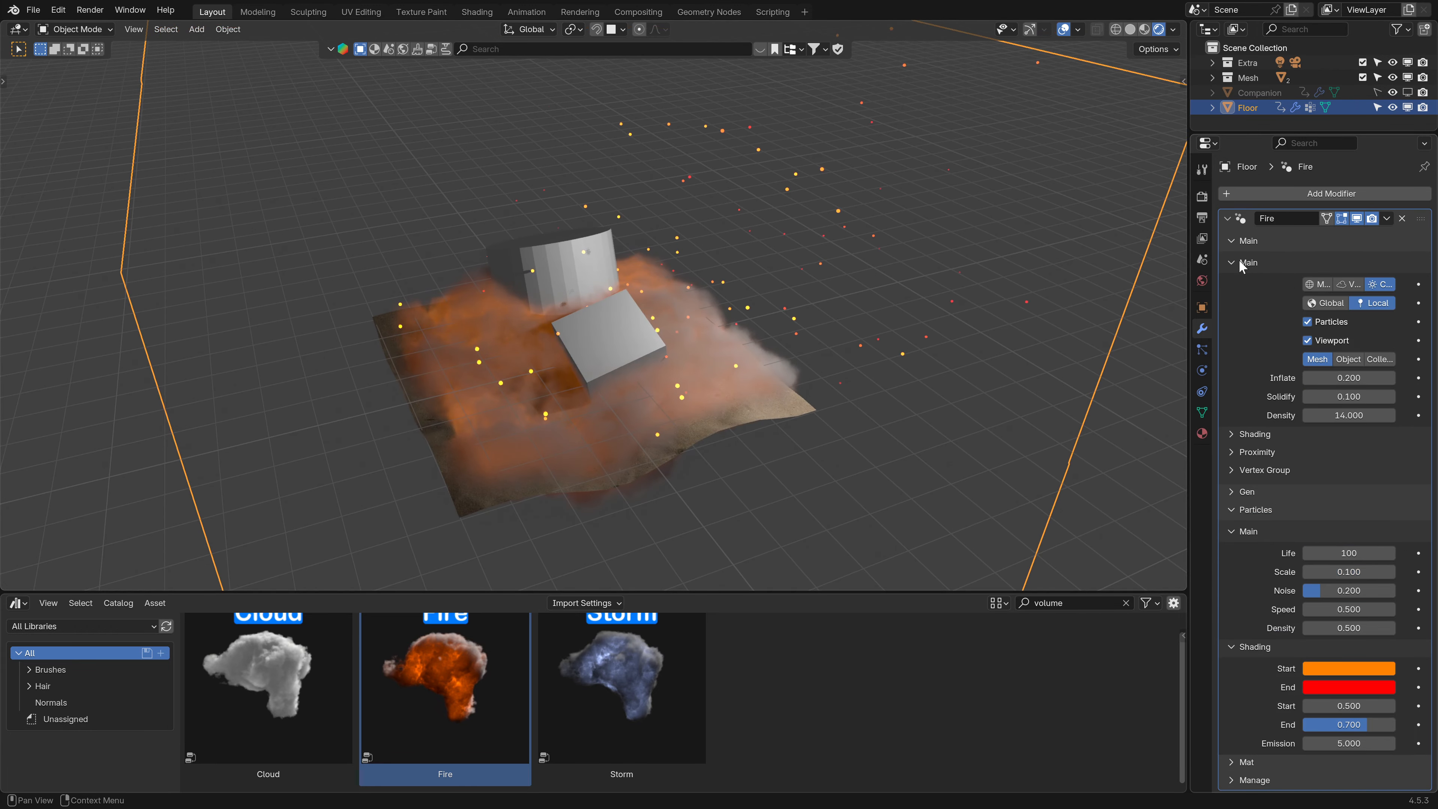
left_click(1320, 284)
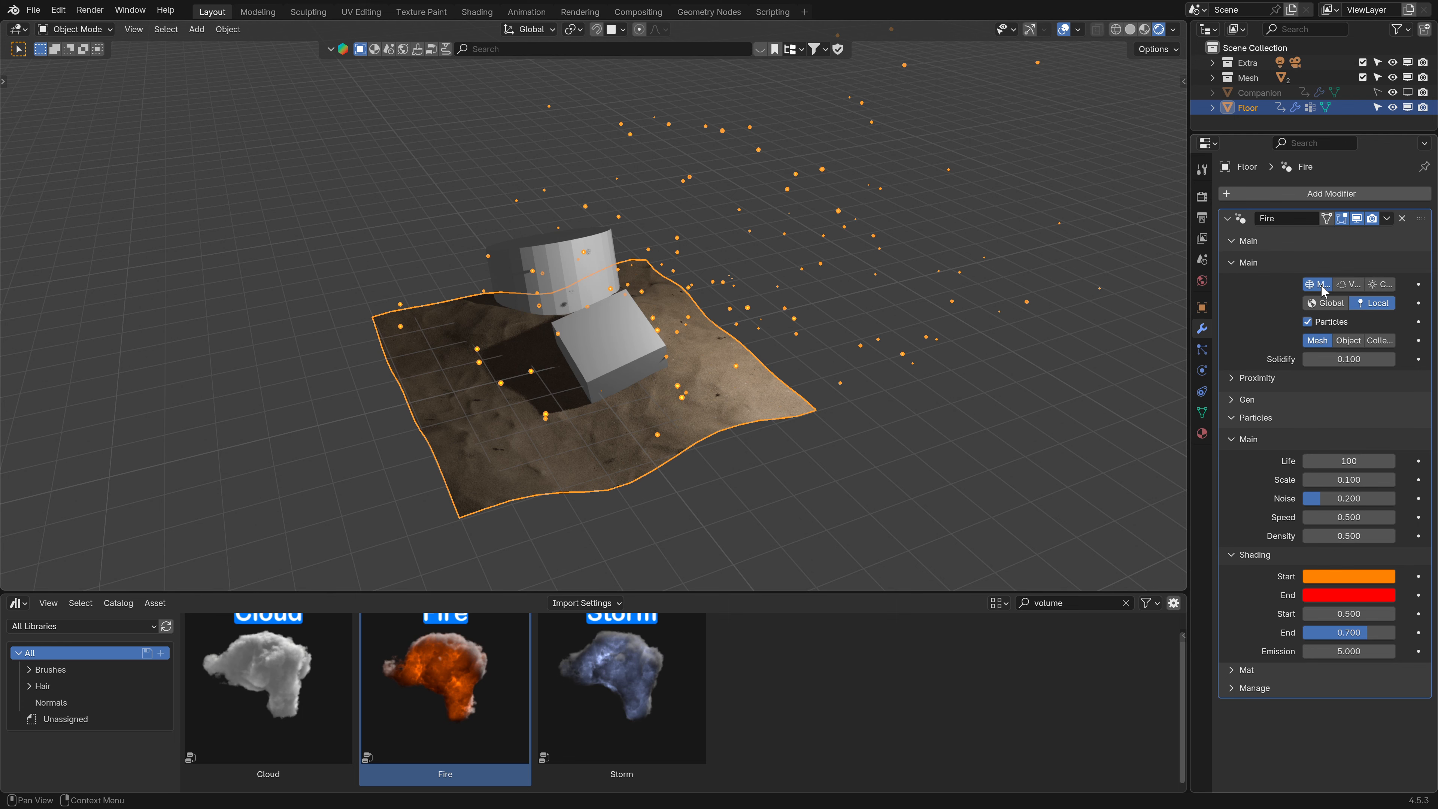
- Play the animation and compare the fire in material preview and rendered shading
middle_click_drag(836, 402, 860, 417)
right_click(861, 417)
scroll(627, 391, "up", 1)
key("space")
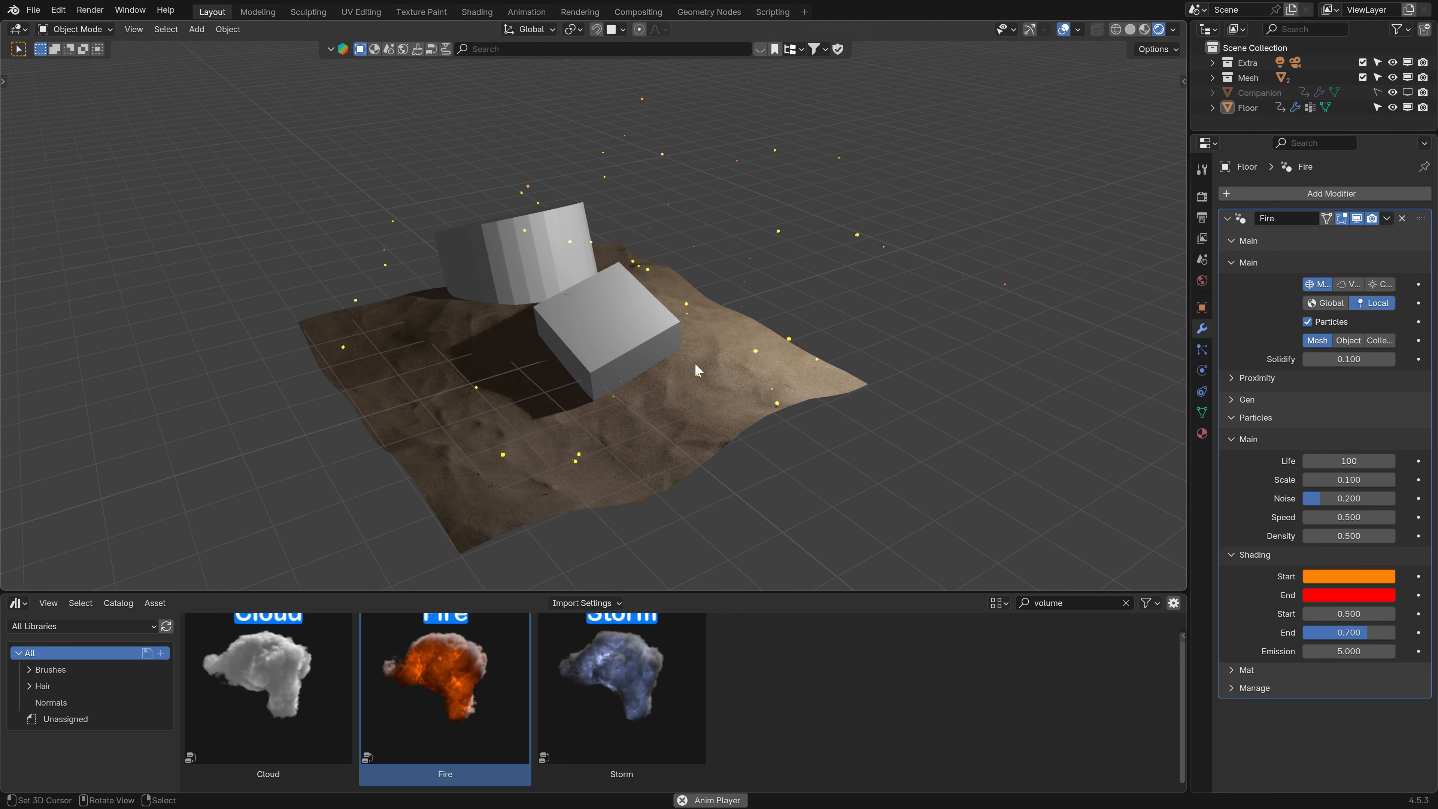
middle_click_drag(695, 364, 785, 397, "shift")
key("space")
left_click(1144, 30)
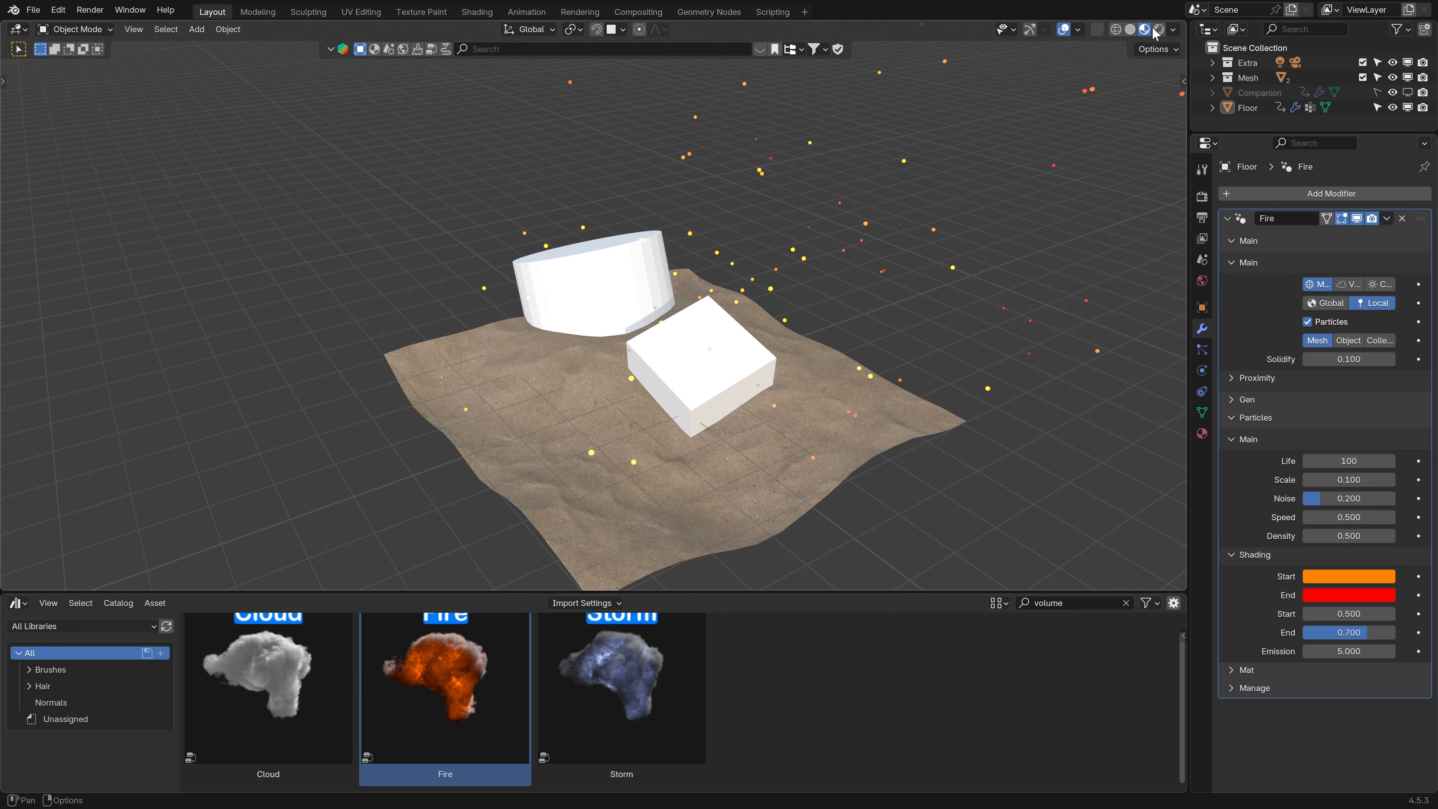
left_click(1159, 29)
key("space")
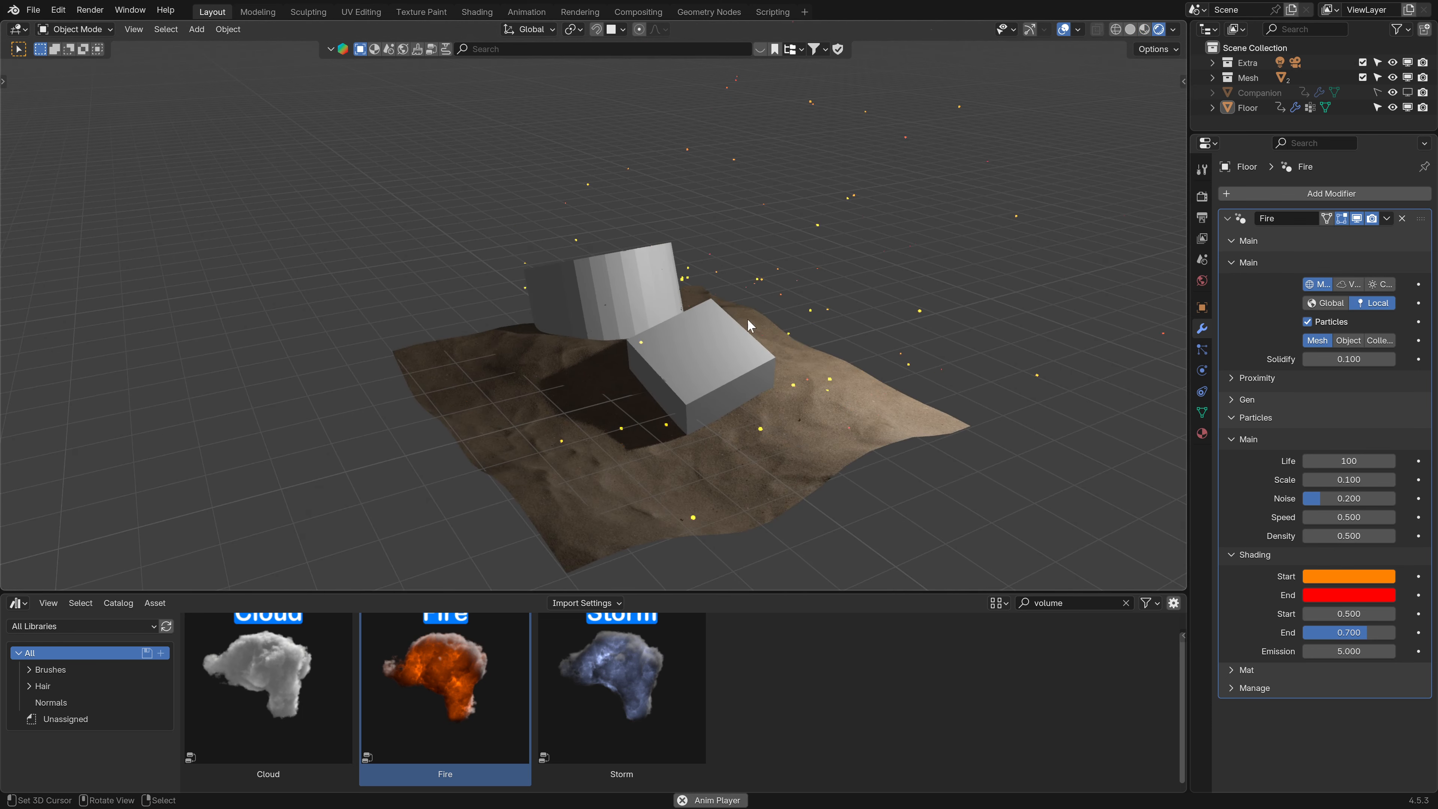
- Play the animation and raise the Fire modifier's particle Density to about 12.23
key("space")
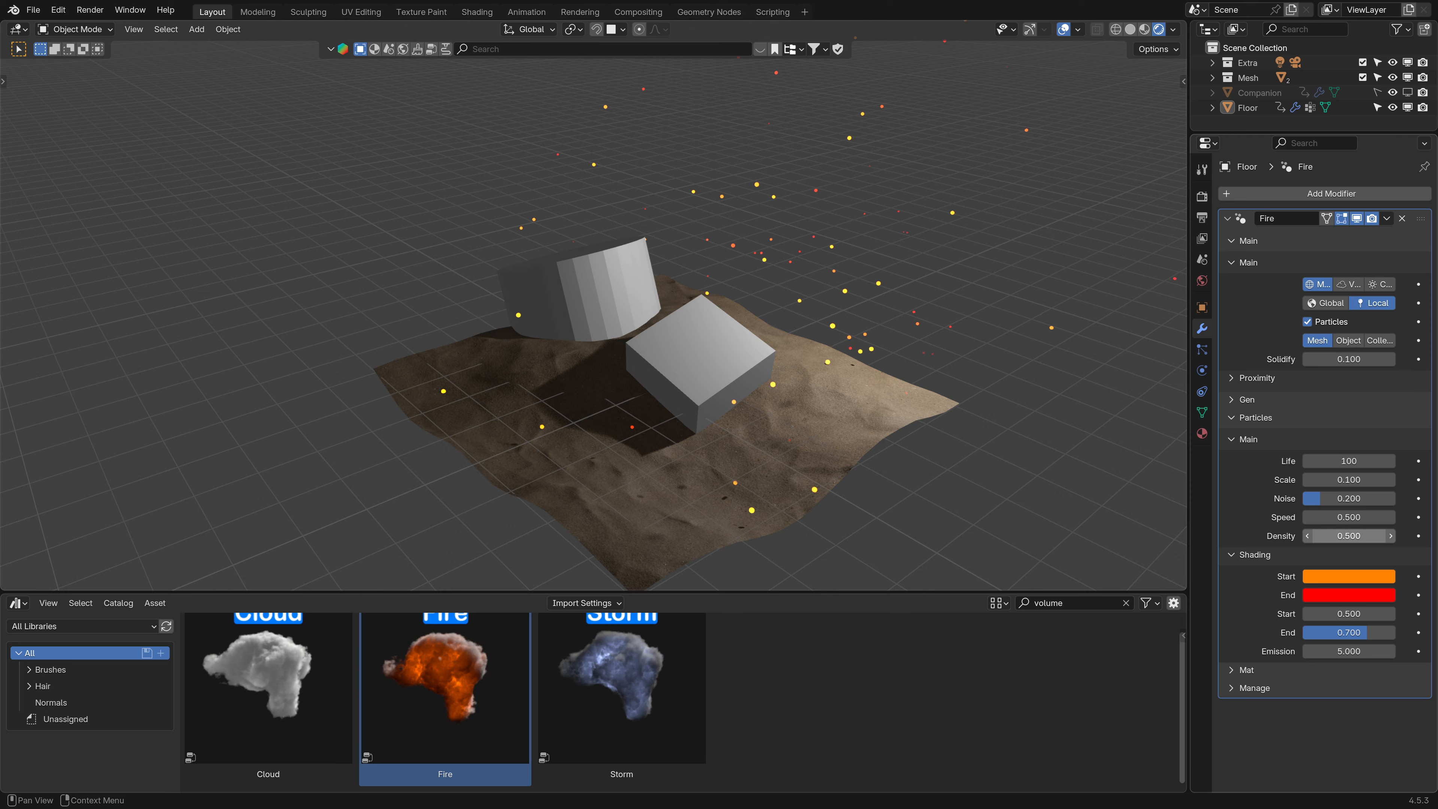
mouse_move(1349, 536)
left_mouse_down()
mouse_move(1387, 535)
mouse_move(1330, 531)
left_mouse_up()
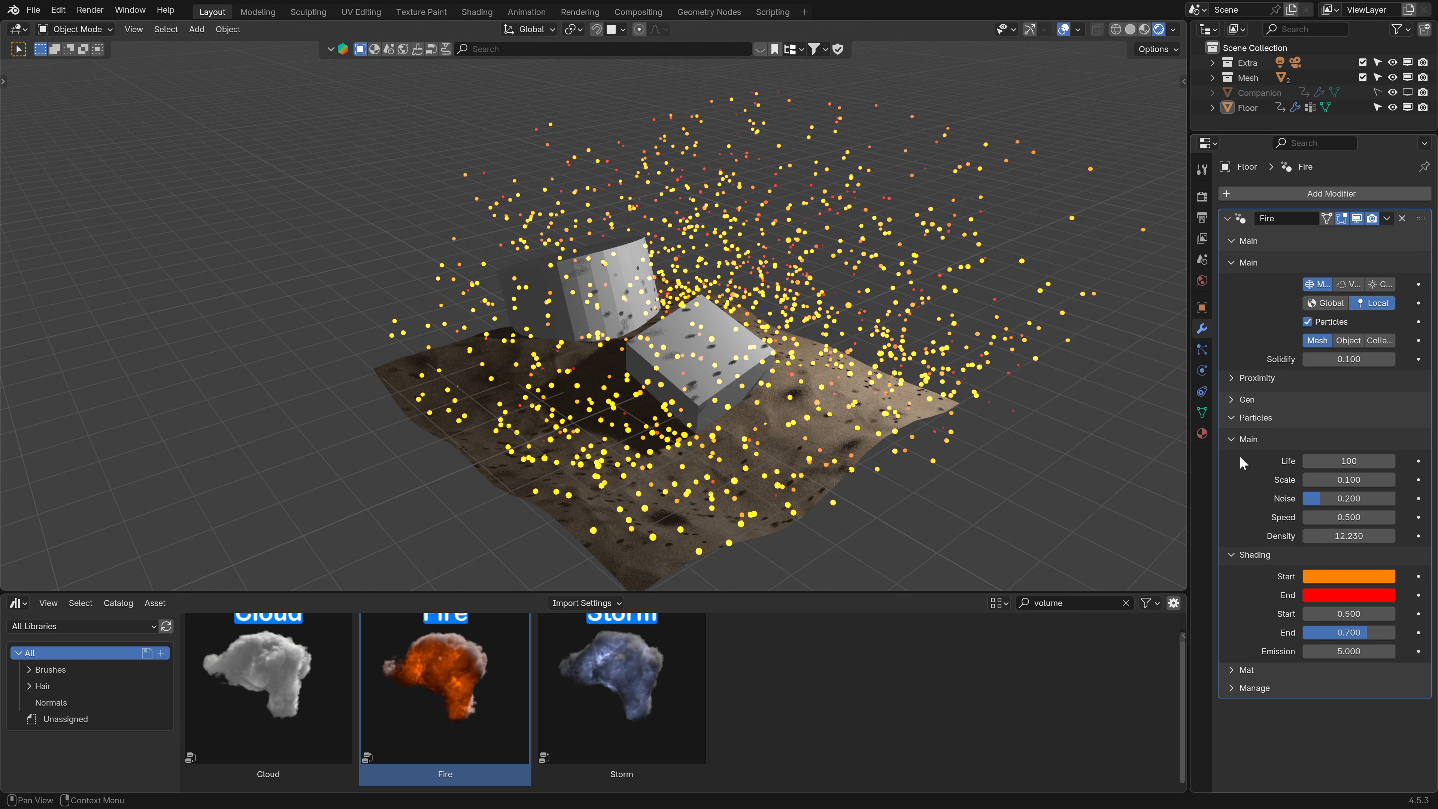
- Collapse the Fire modifier's panels, reopen the Main settings and set the source to the C… option
left_click(1237, 440)
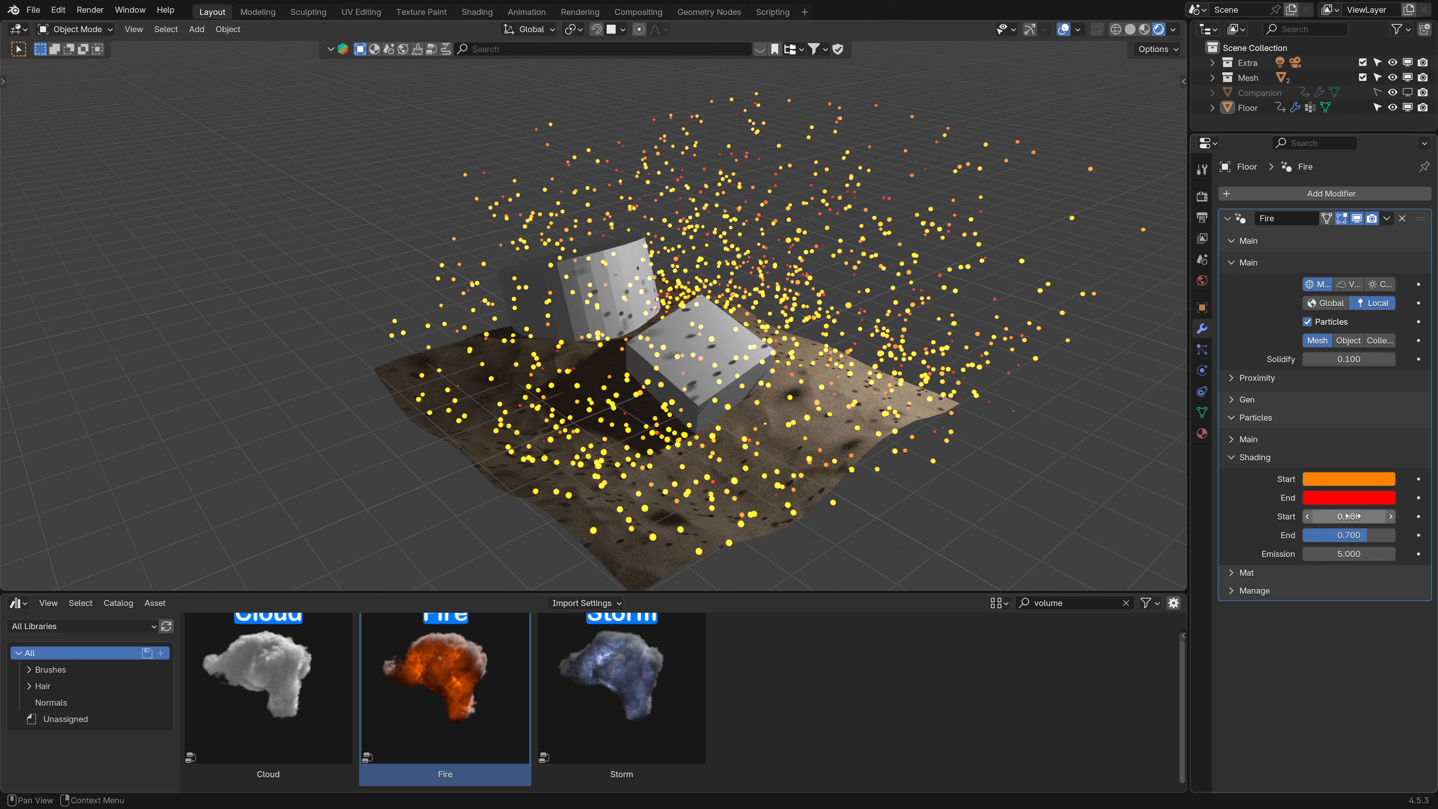
left_click(1235, 458)
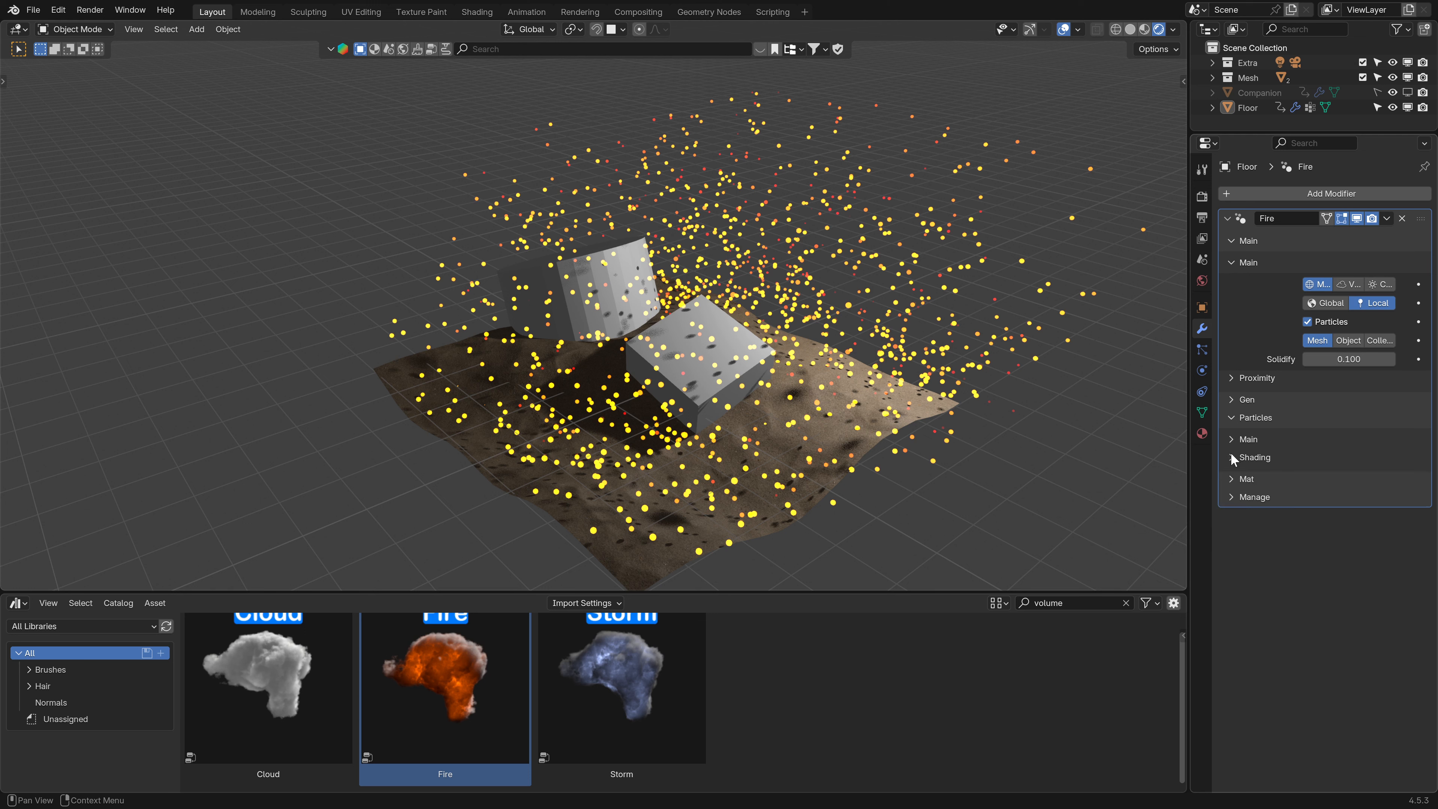
left_click(1233, 418)
left_click(1238, 260)
left_click(1221, 246)
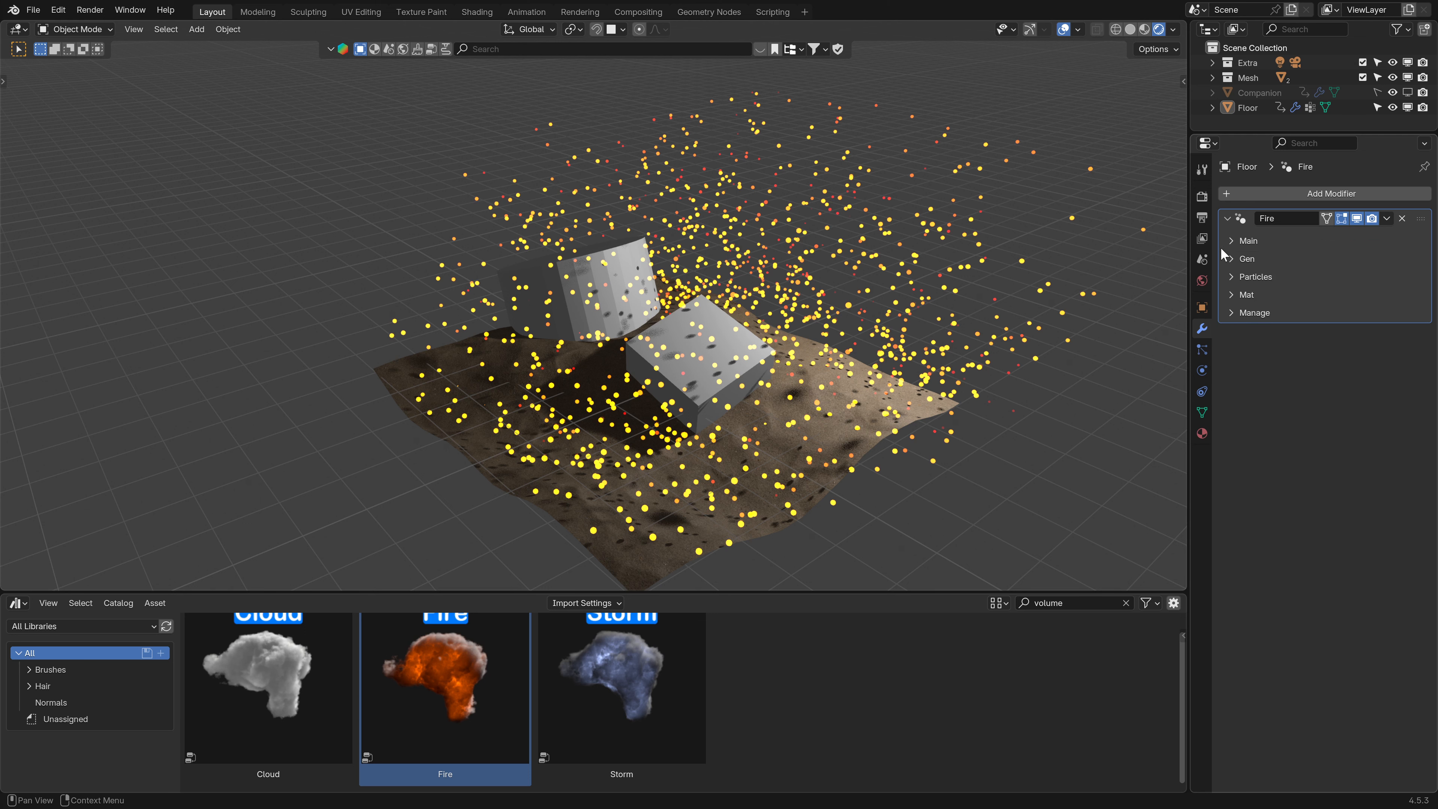
left_click(1240, 241)
left_click(1251, 262)
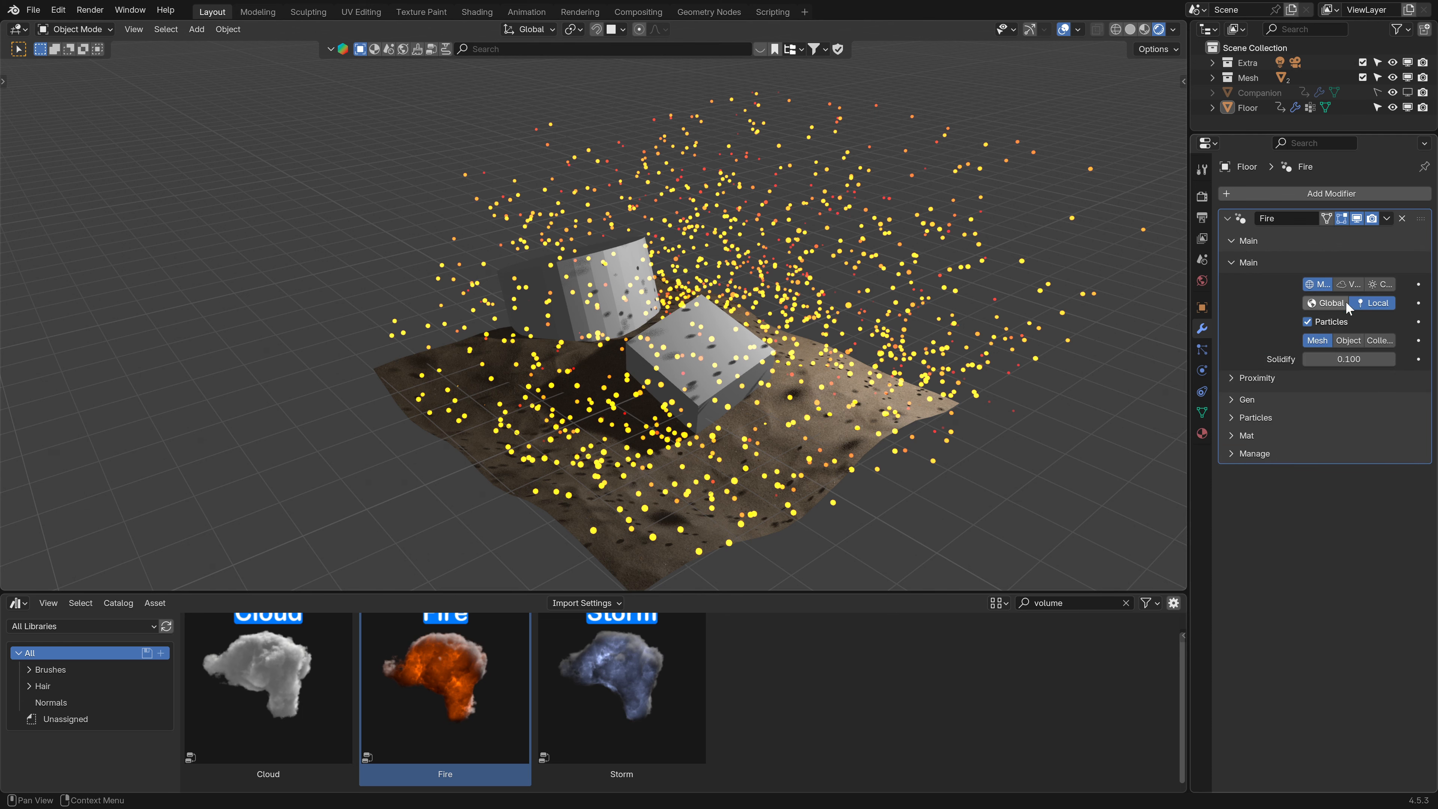
left_click(1380, 284)
- Compare the fire in material preview and rendered shading from a wider view
scroll(963, 325, "down", 2)
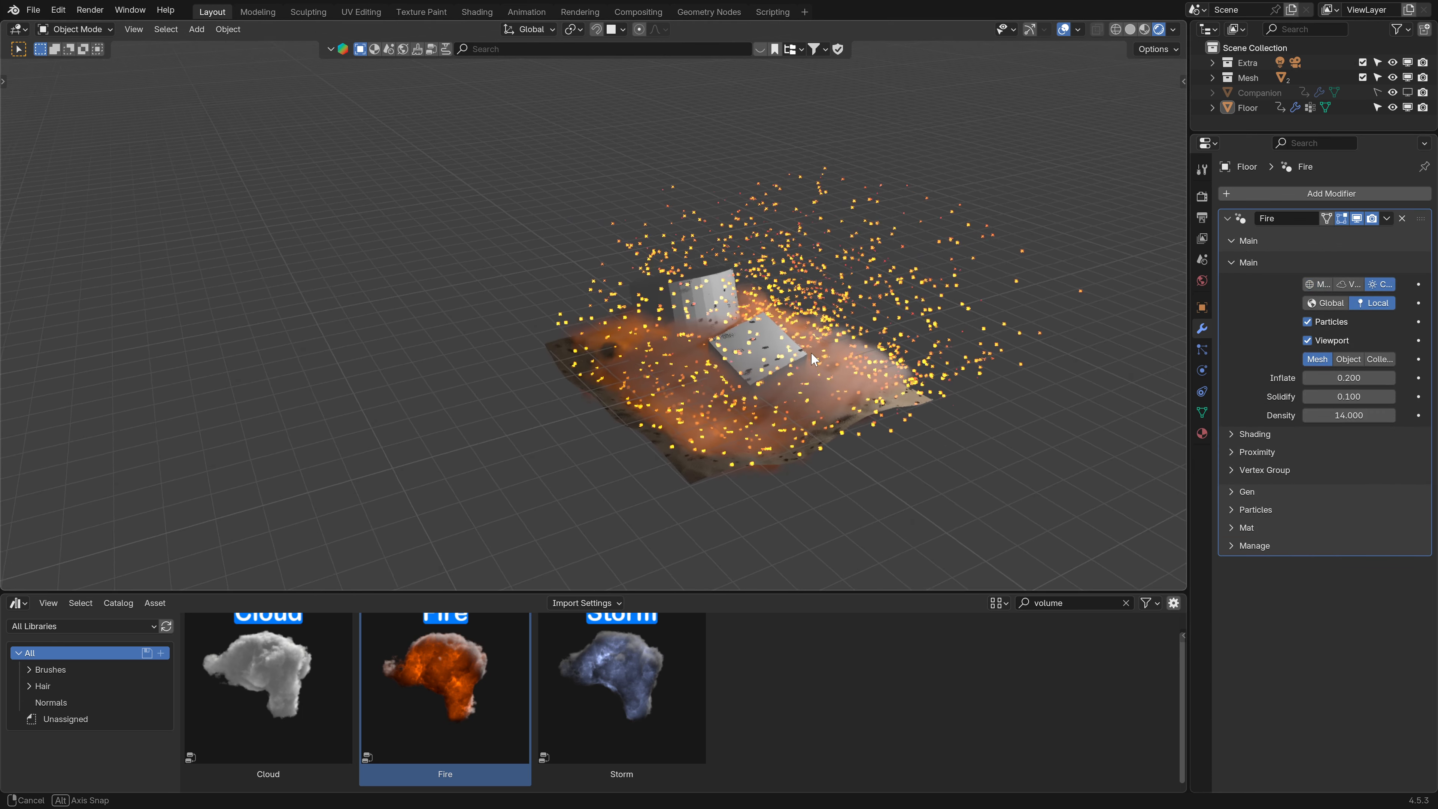
left_click(1144, 28)
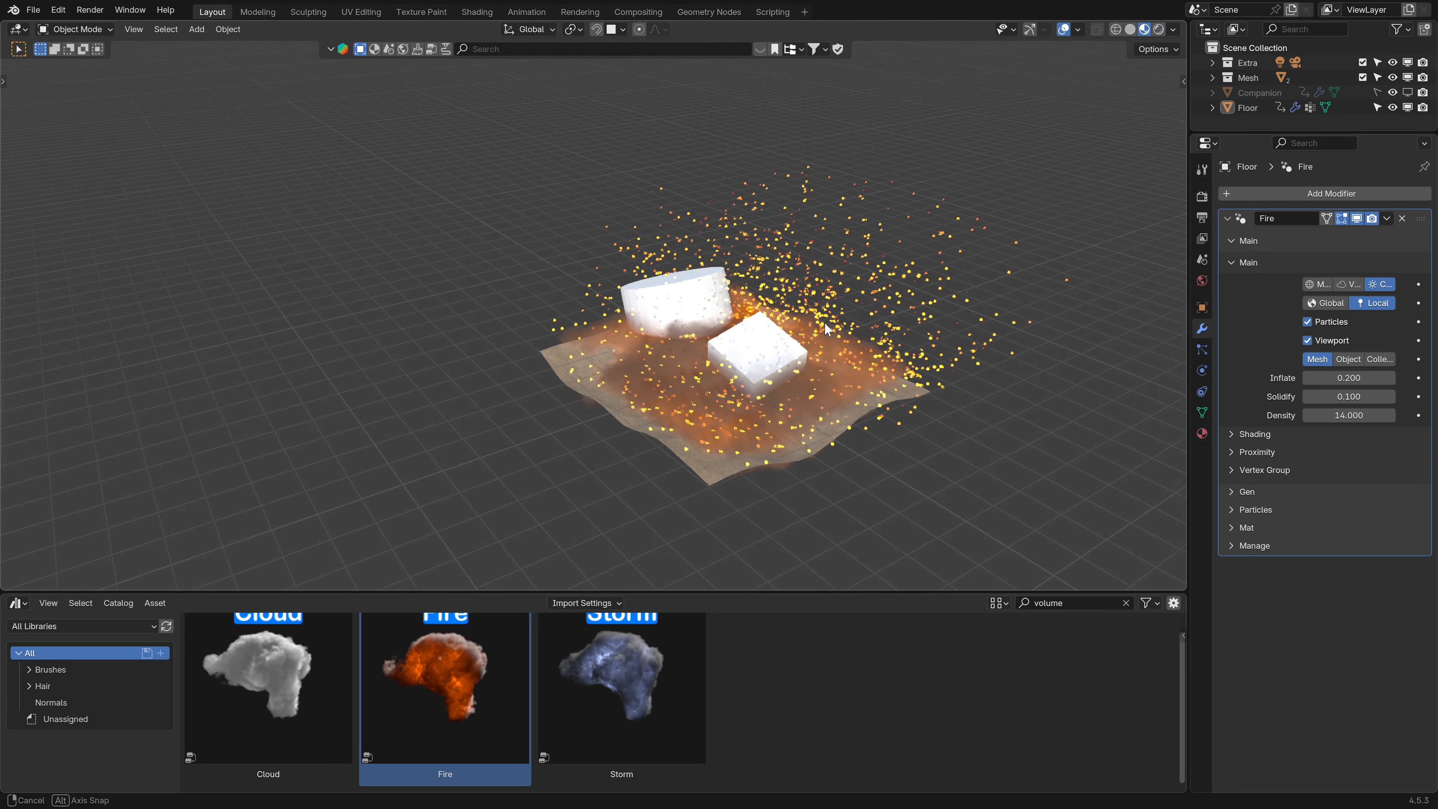
left_click(1158, 29)
mouse_move(804, 238)
middle_mouse_down()
mouse_move(758, 342)
mouse_move(754, 255)
mouse_move(759, 308)
middle_mouse_up()
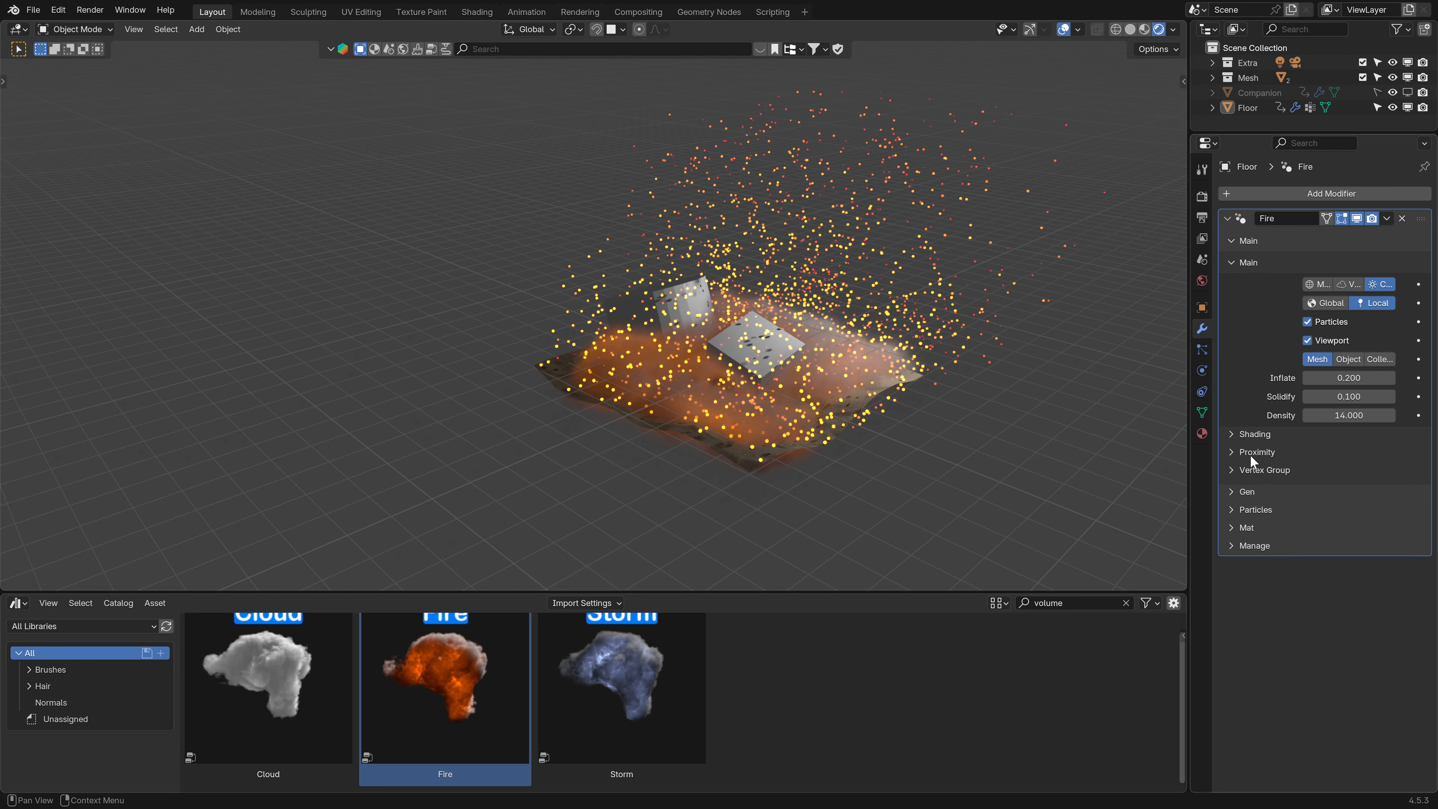
- Collapse the Main settings and expand the Particles section of the Fire modifier
left_click(1231, 262)
left_click(1231, 240)
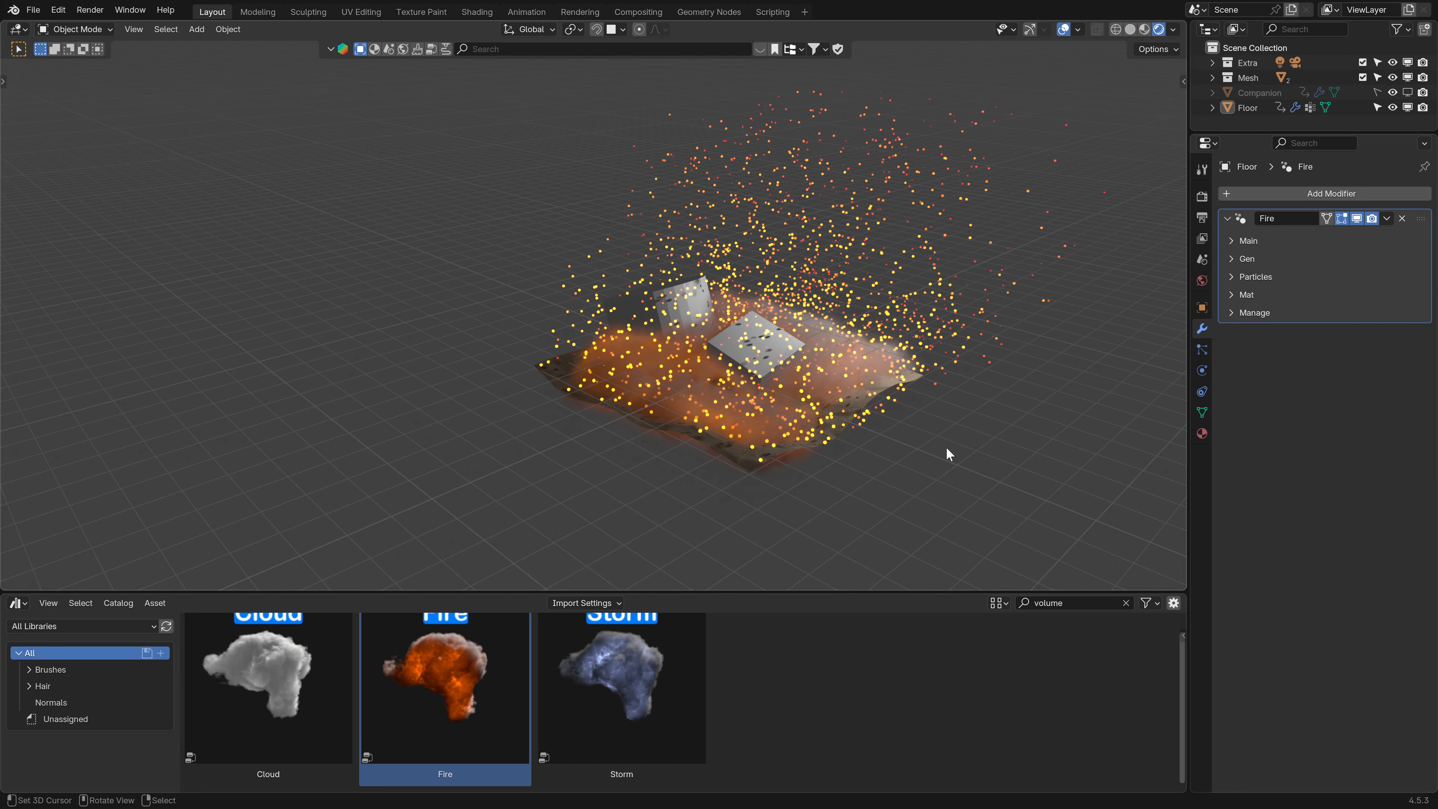
left_click(1232, 277)
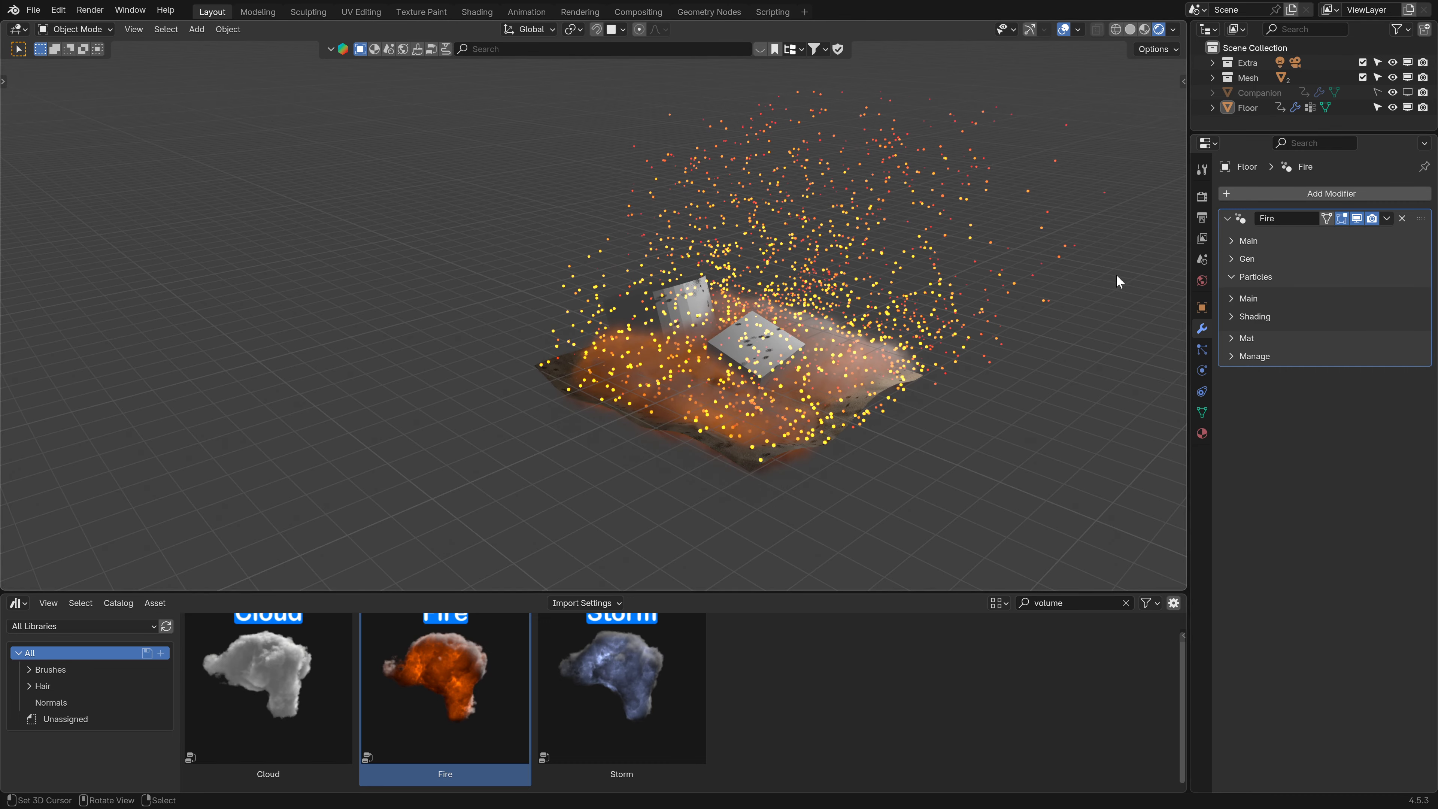